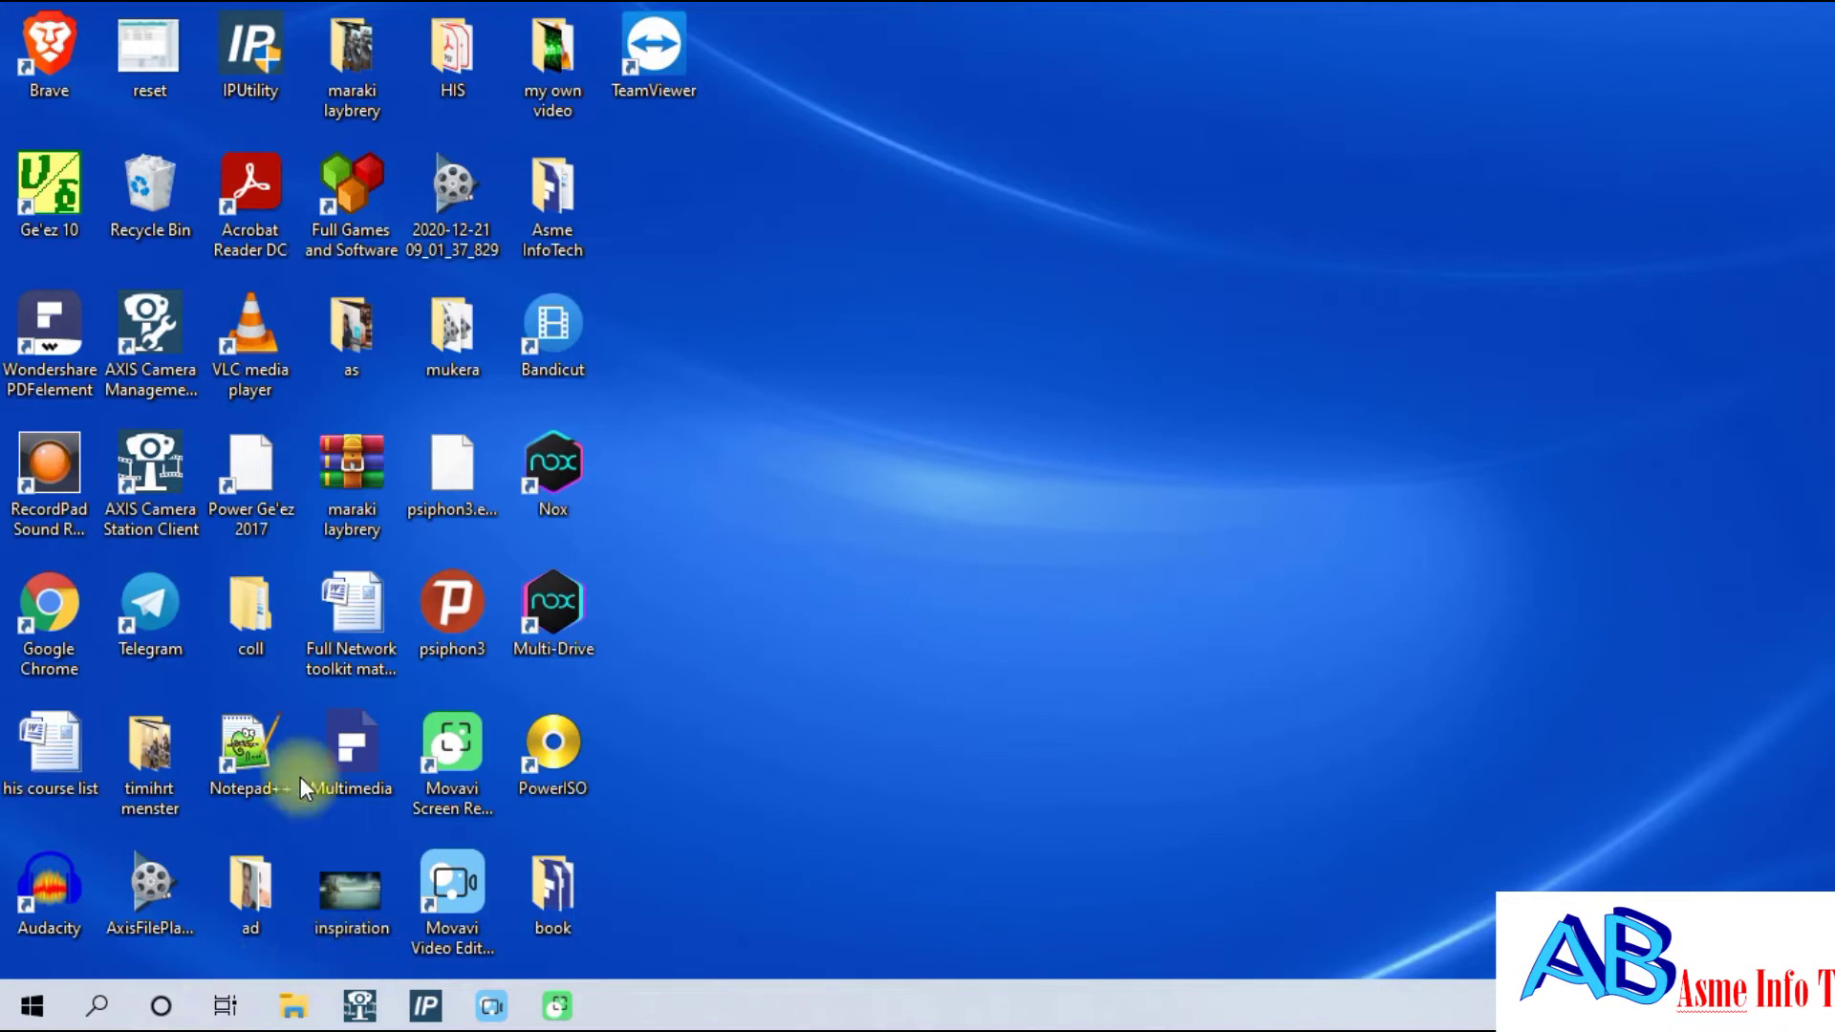
Launch the Brave browser and open youtube.com in a new tab.
{"action": "left_click", "coordinate": [65, 44]}
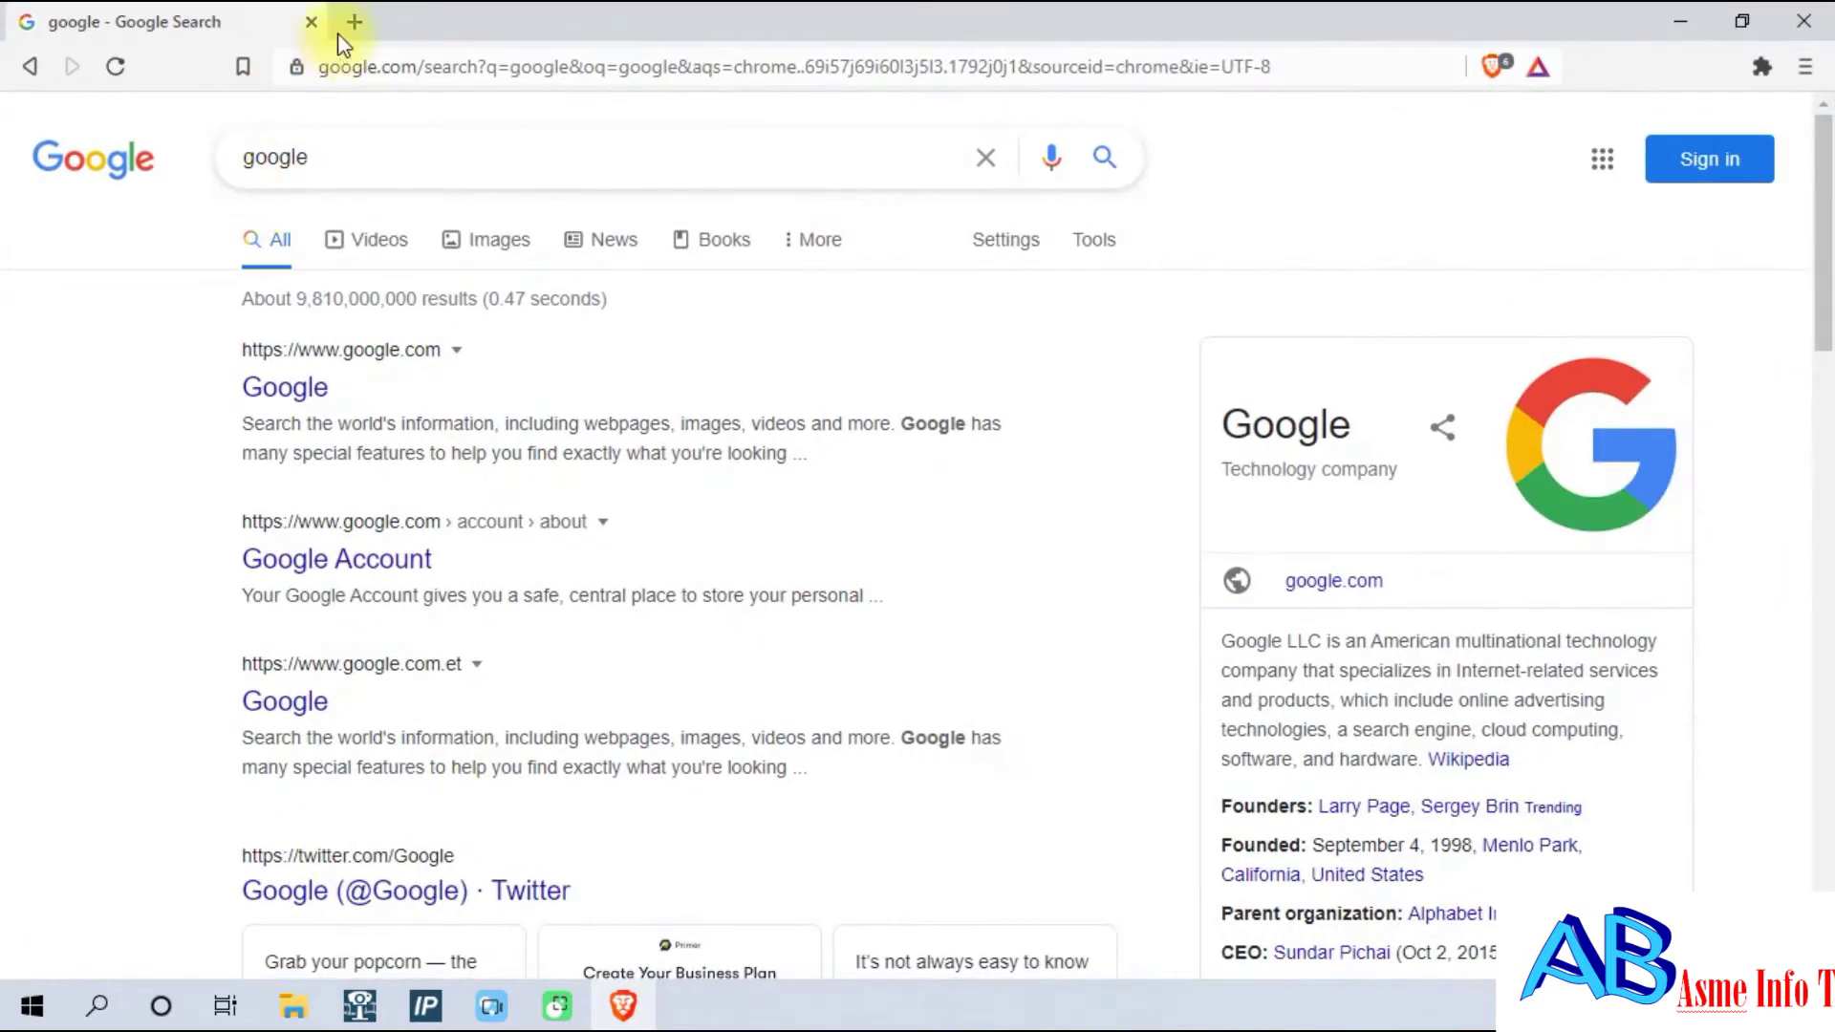
{"action": "left_click", "coordinate": [360, 27]}
{"action": "left_click", "coordinate": [373, 66]}
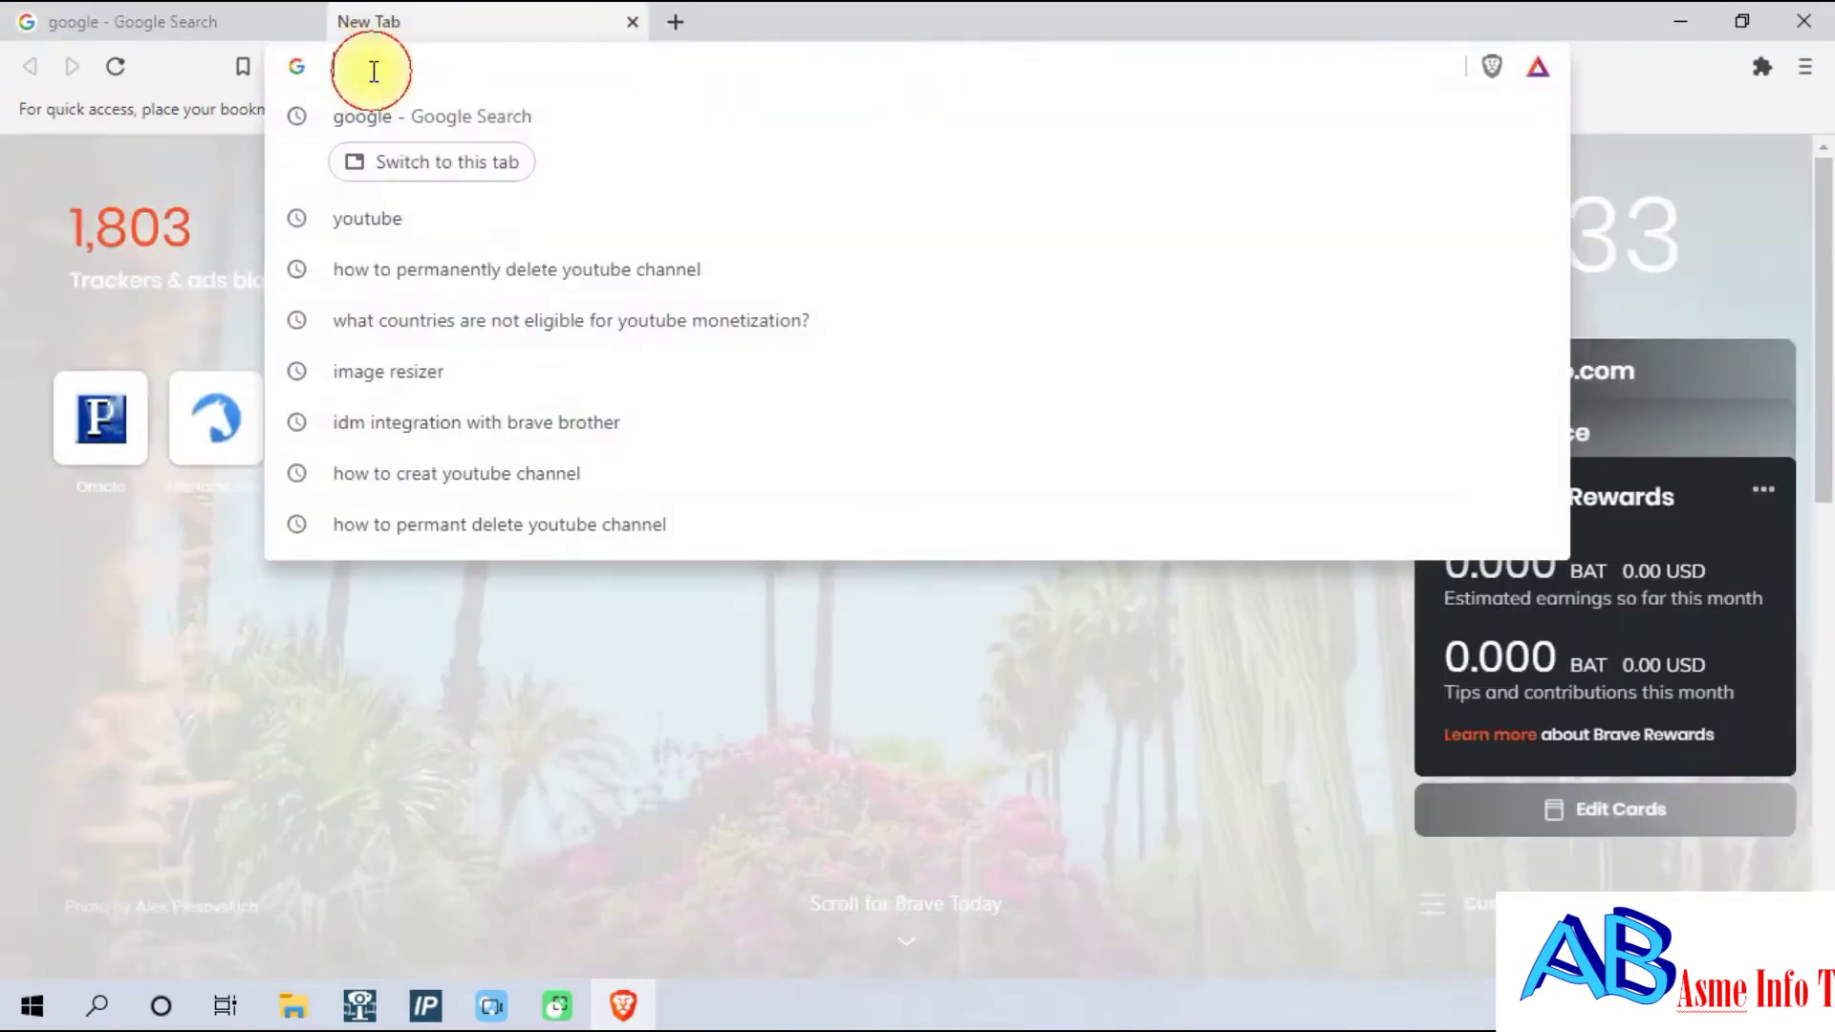
{"action": "type", "text": "you"}
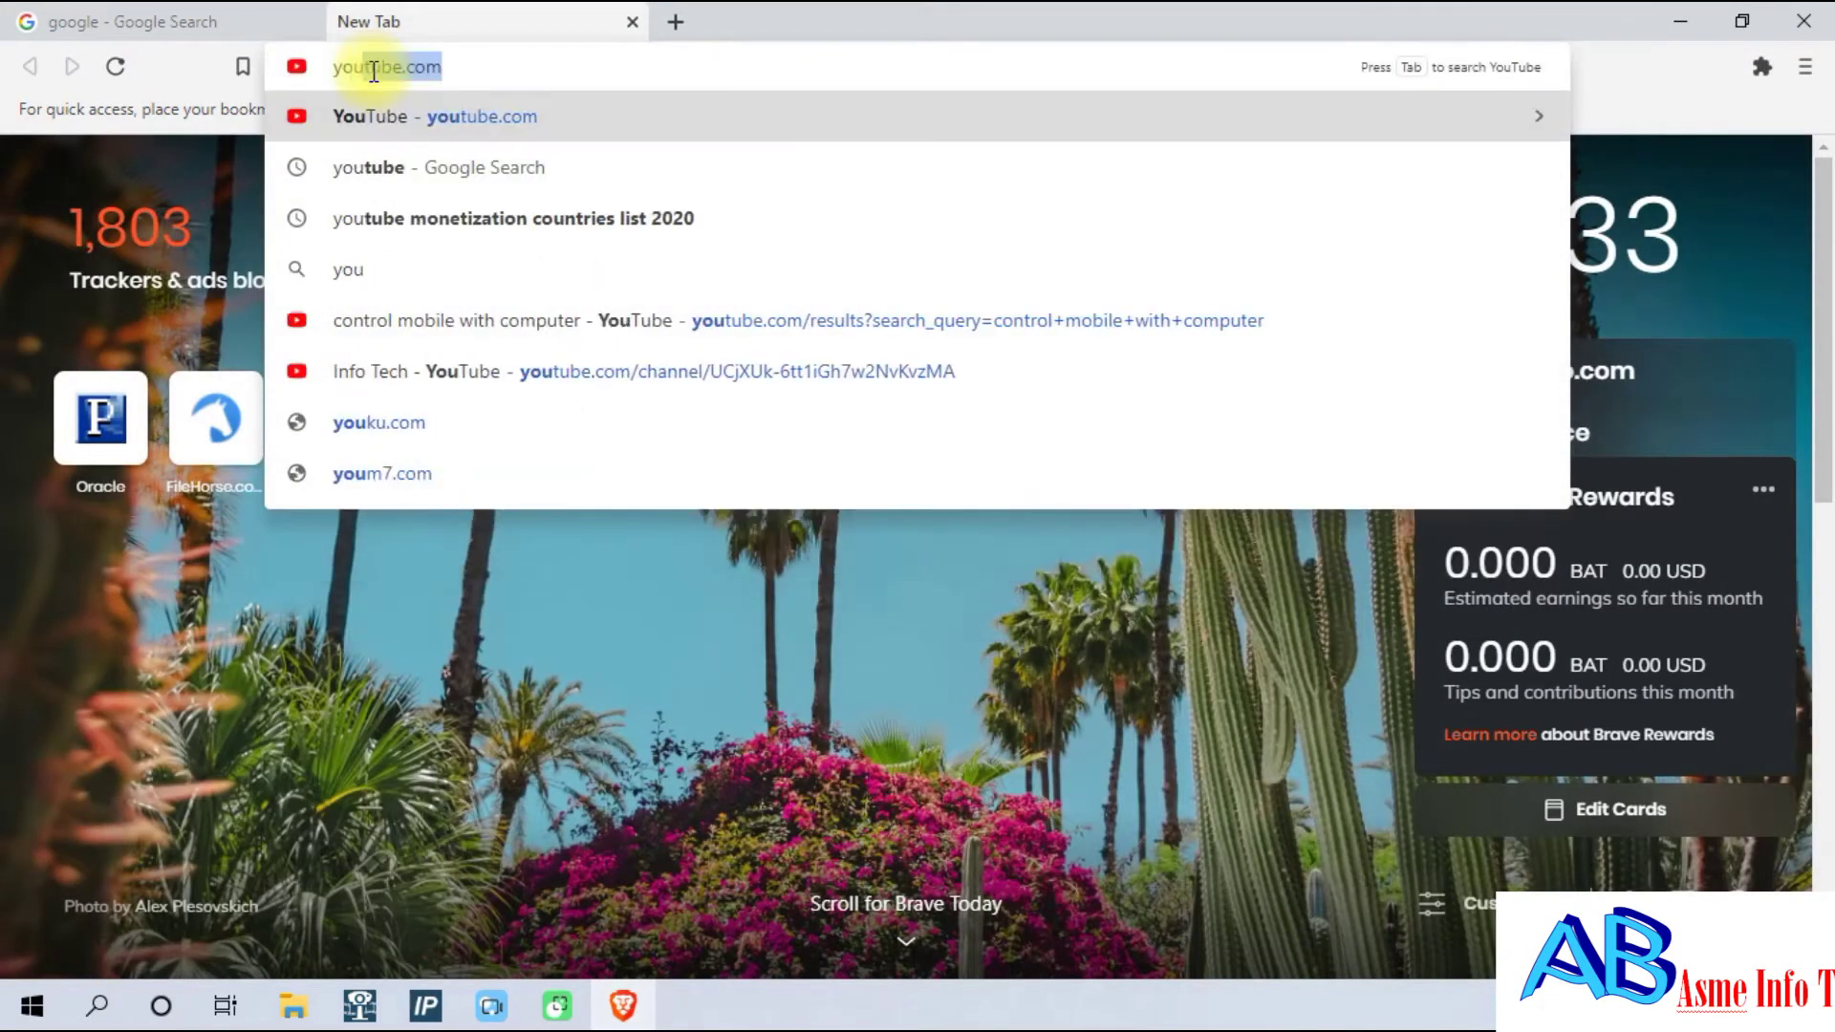
{"action": "key", "text": "Return"}
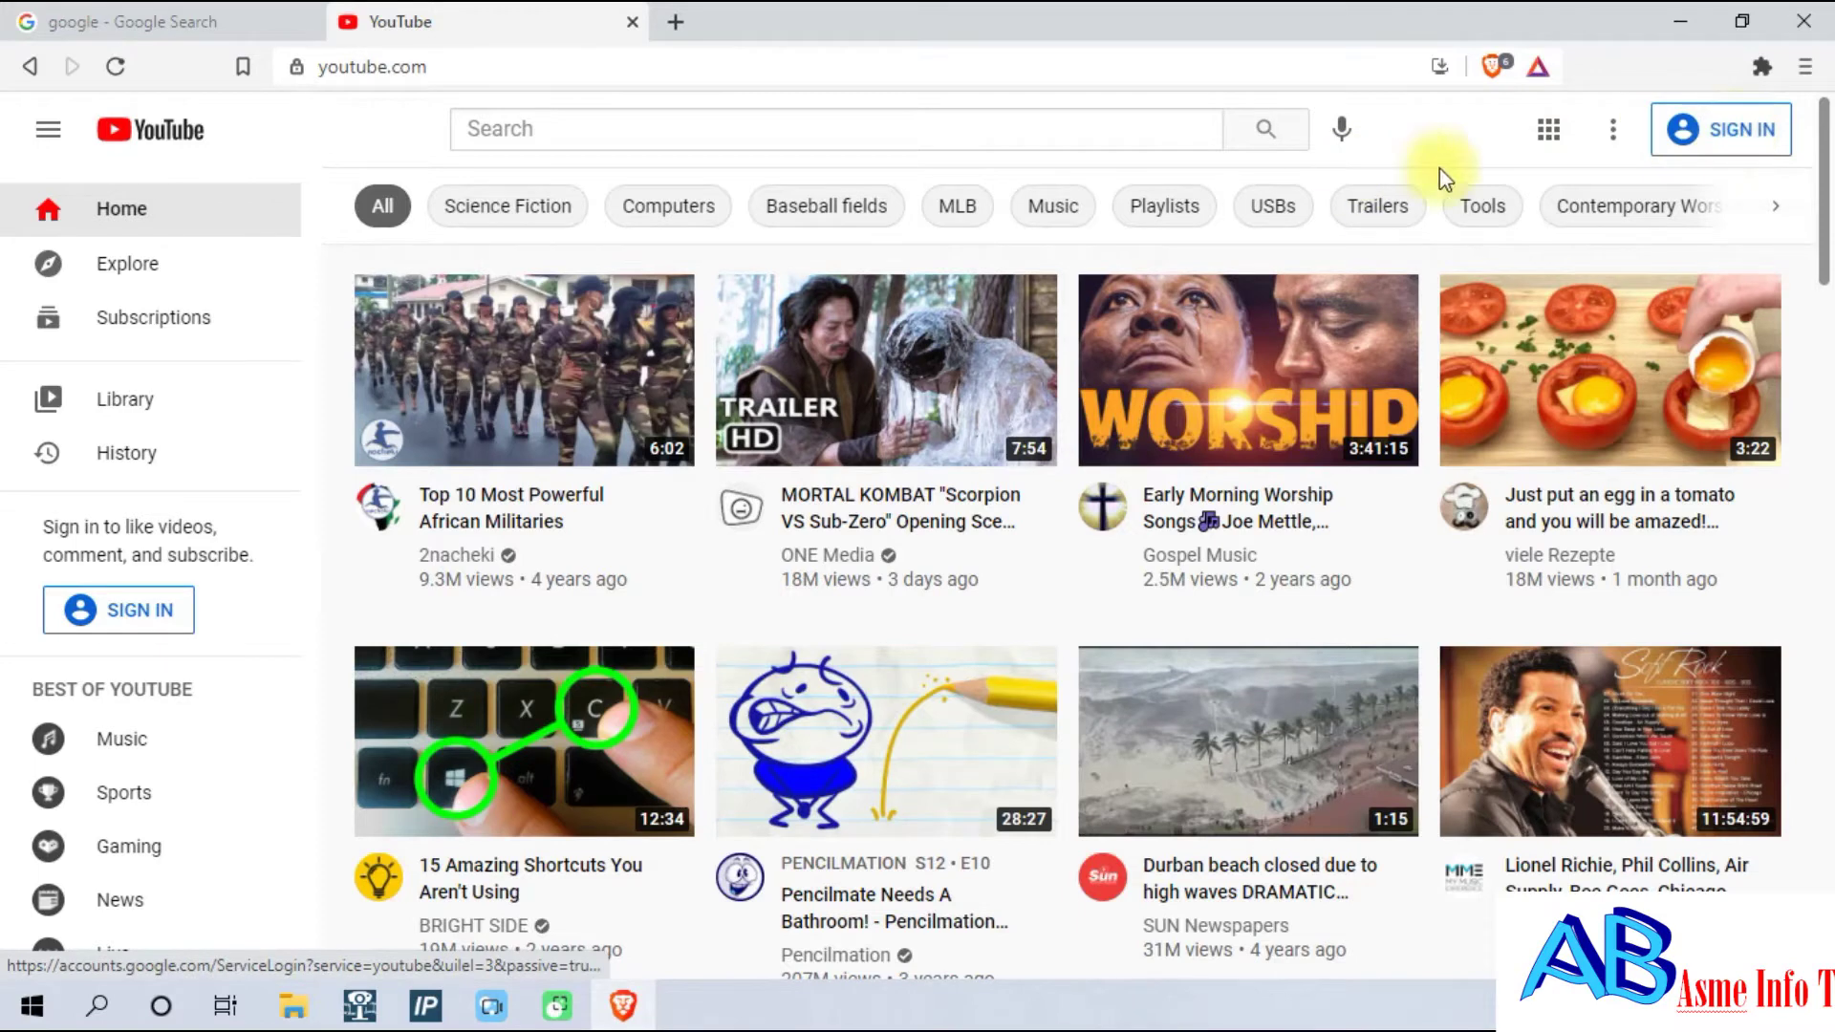
Sign in to YouTube with the listed signed-out Google account, entering the account password.
{"action": "left_click", "coordinate": [1735, 129]}
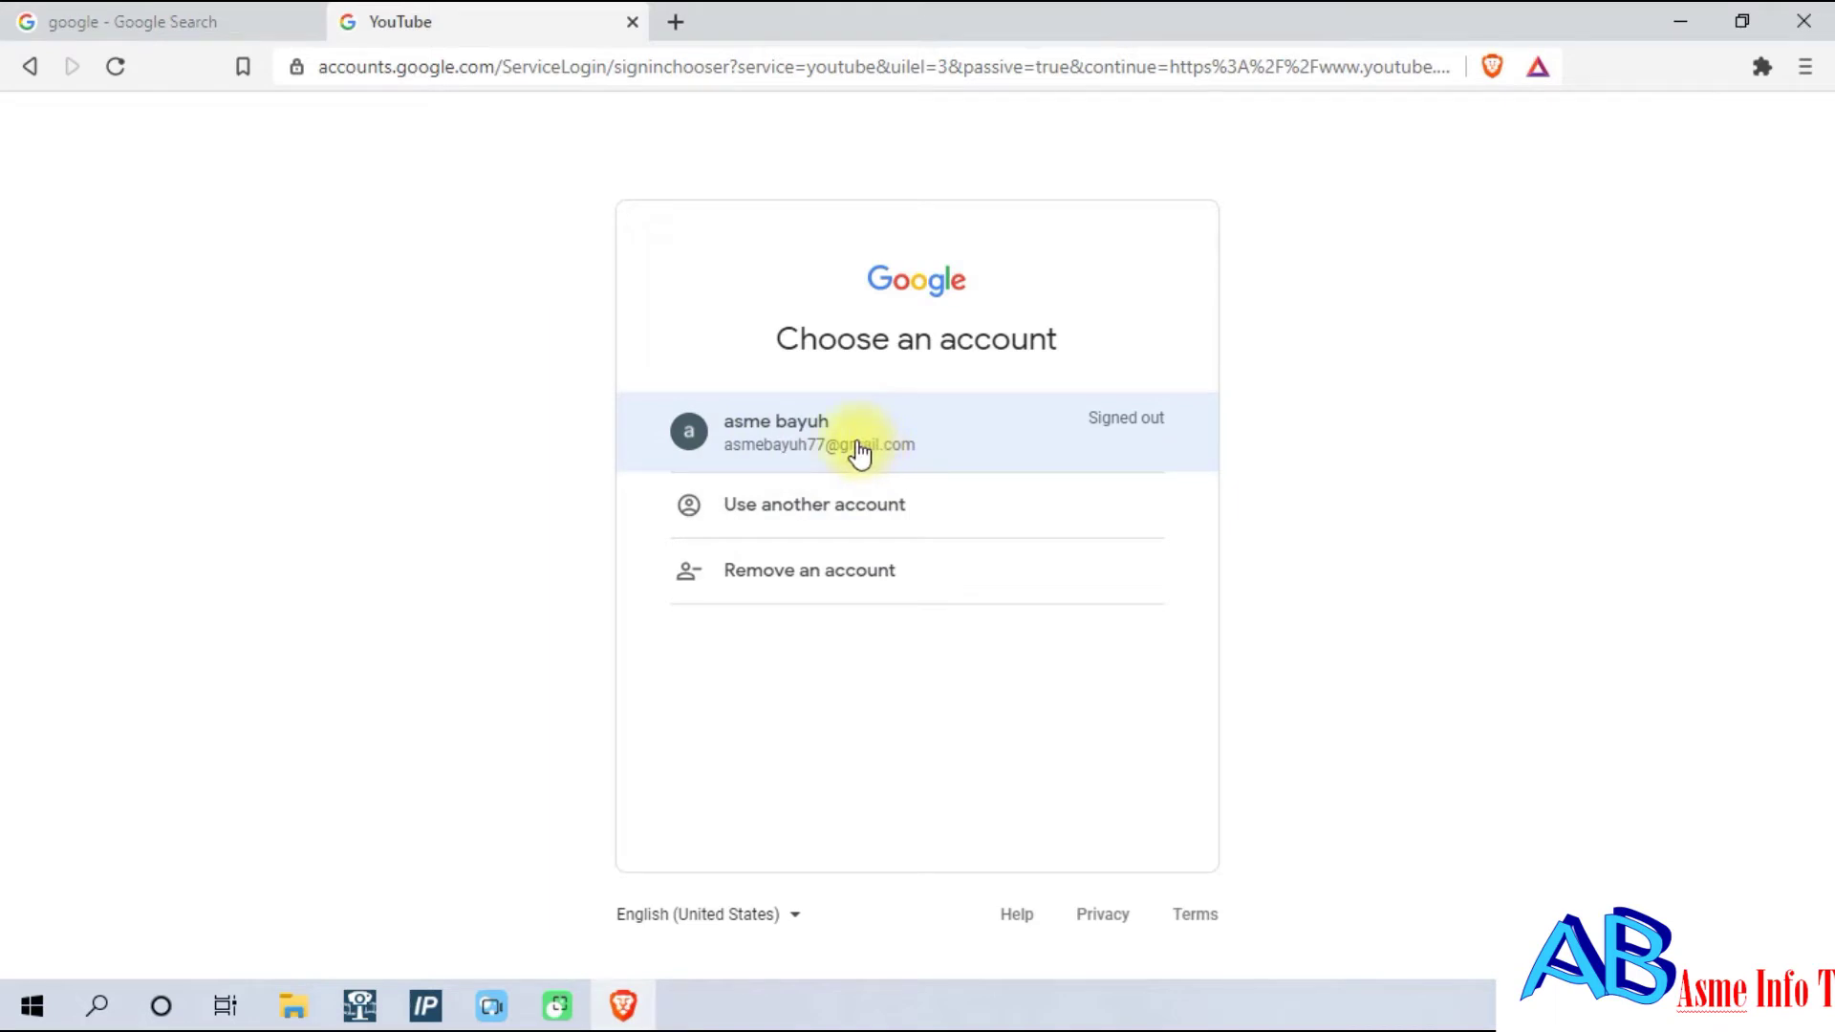
{"action": "left_click", "coordinate": [820, 455]}
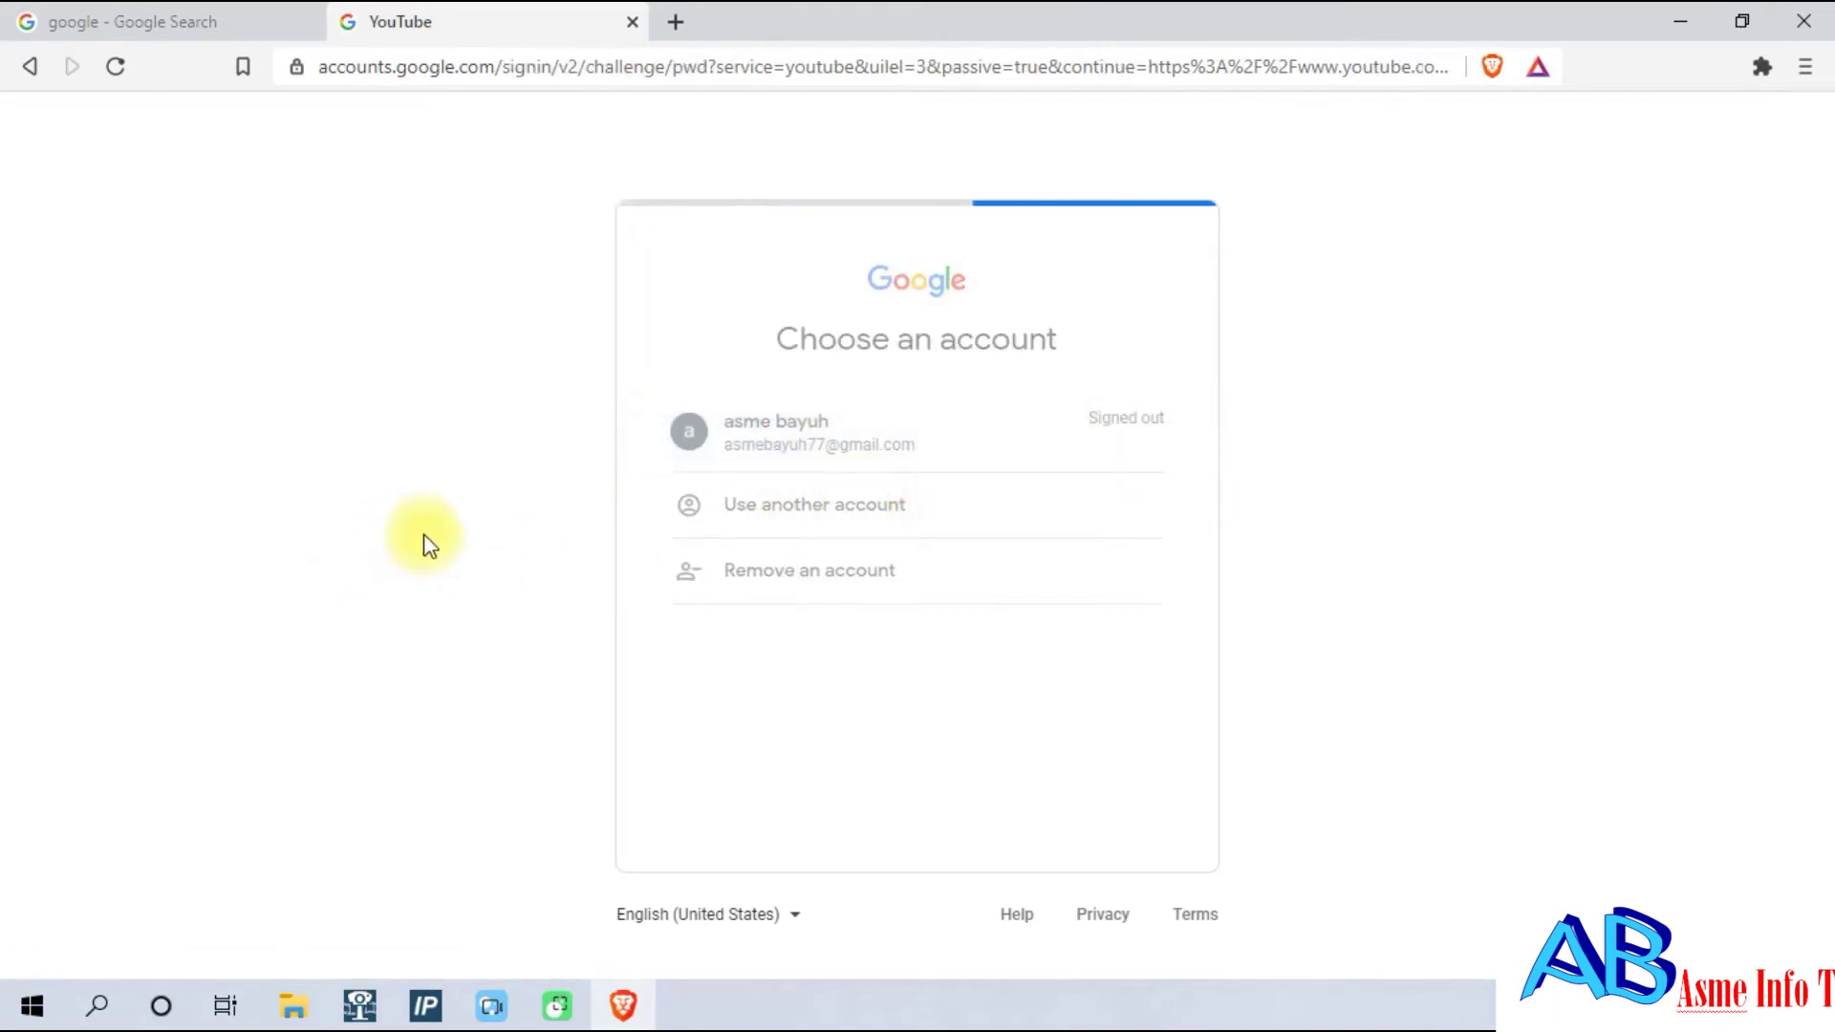
{"action": "left_click", "coordinate": [732, 513]}
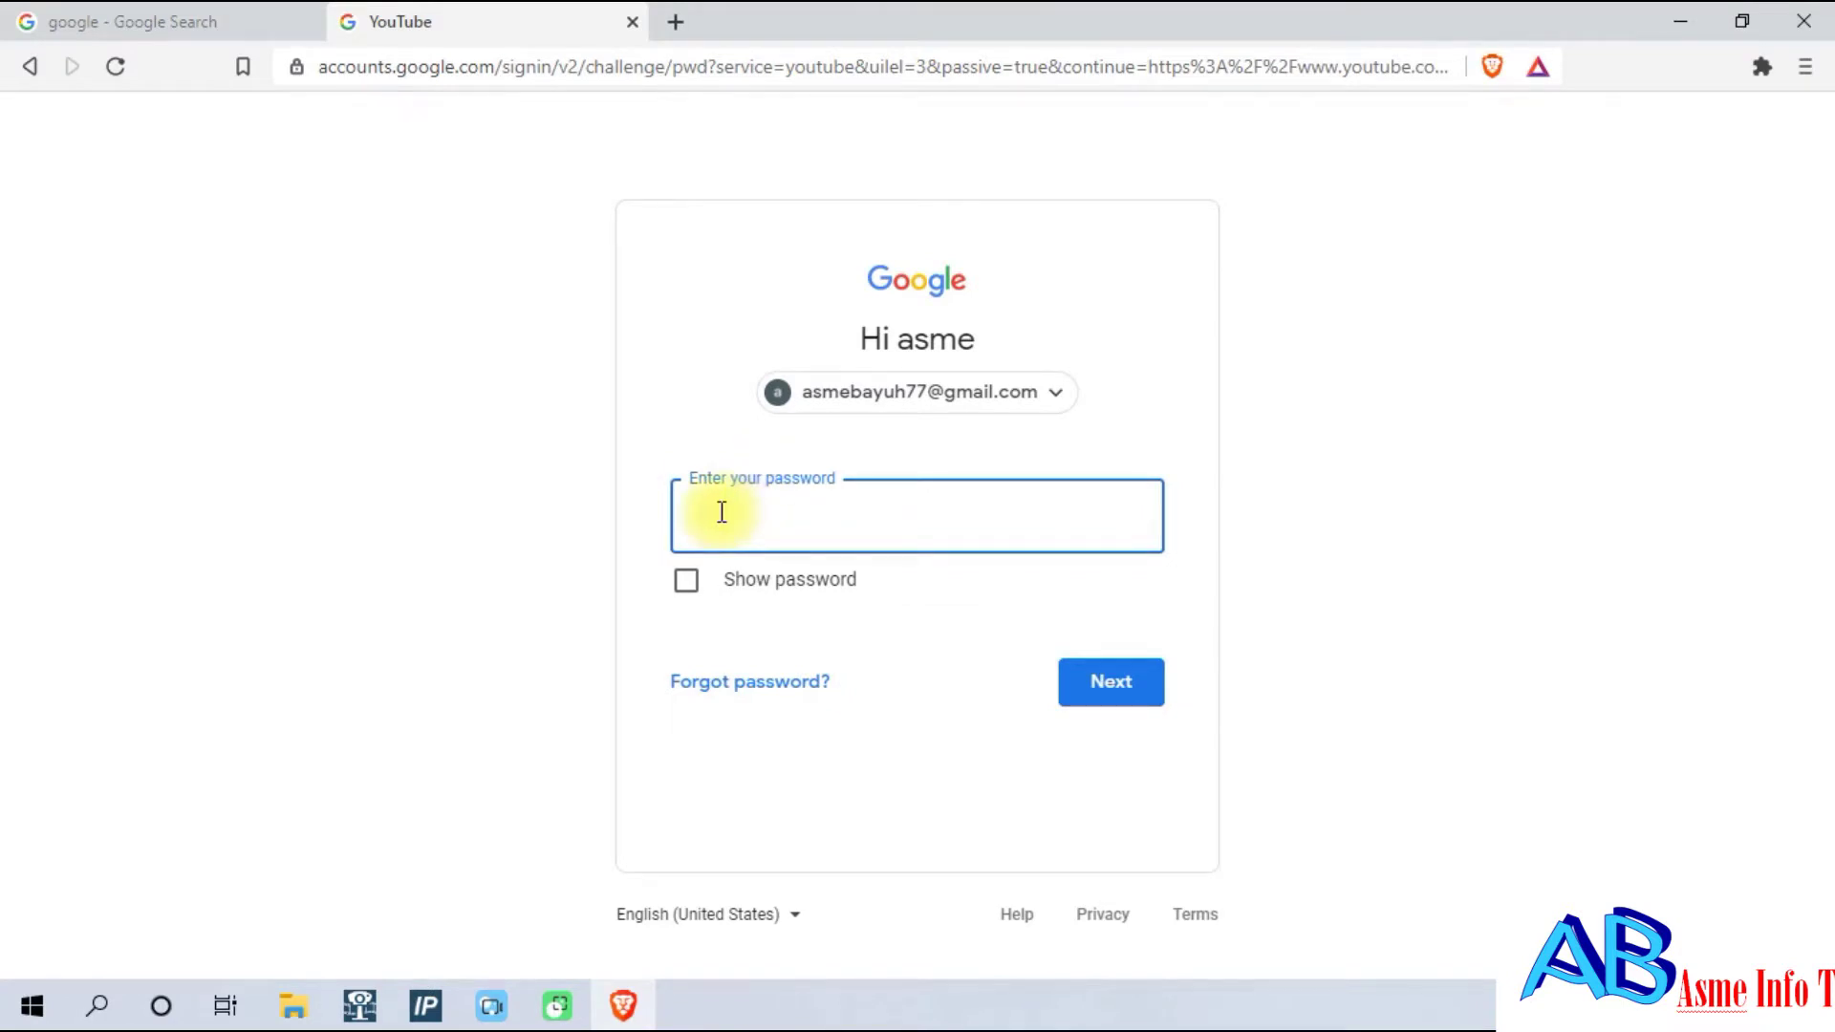
{"action": "type", "text": "*************"}
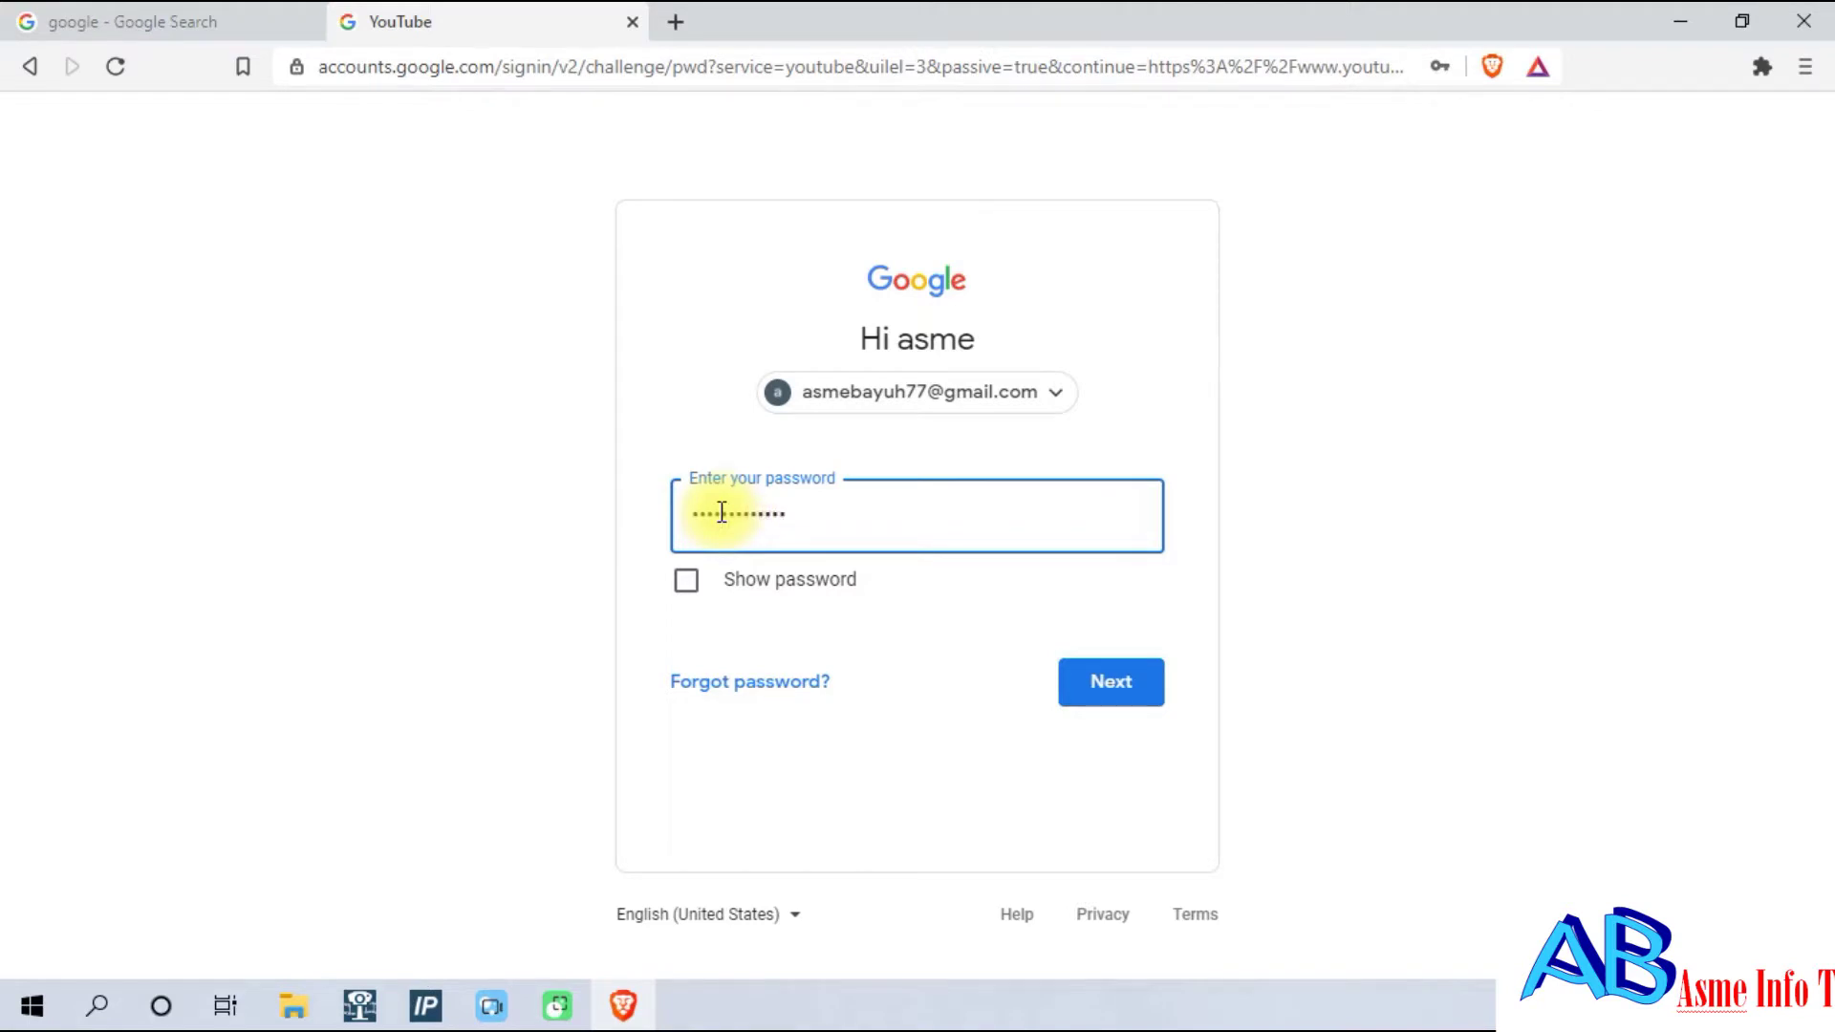
{"action": "left_click", "coordinate": [1114, 682]}
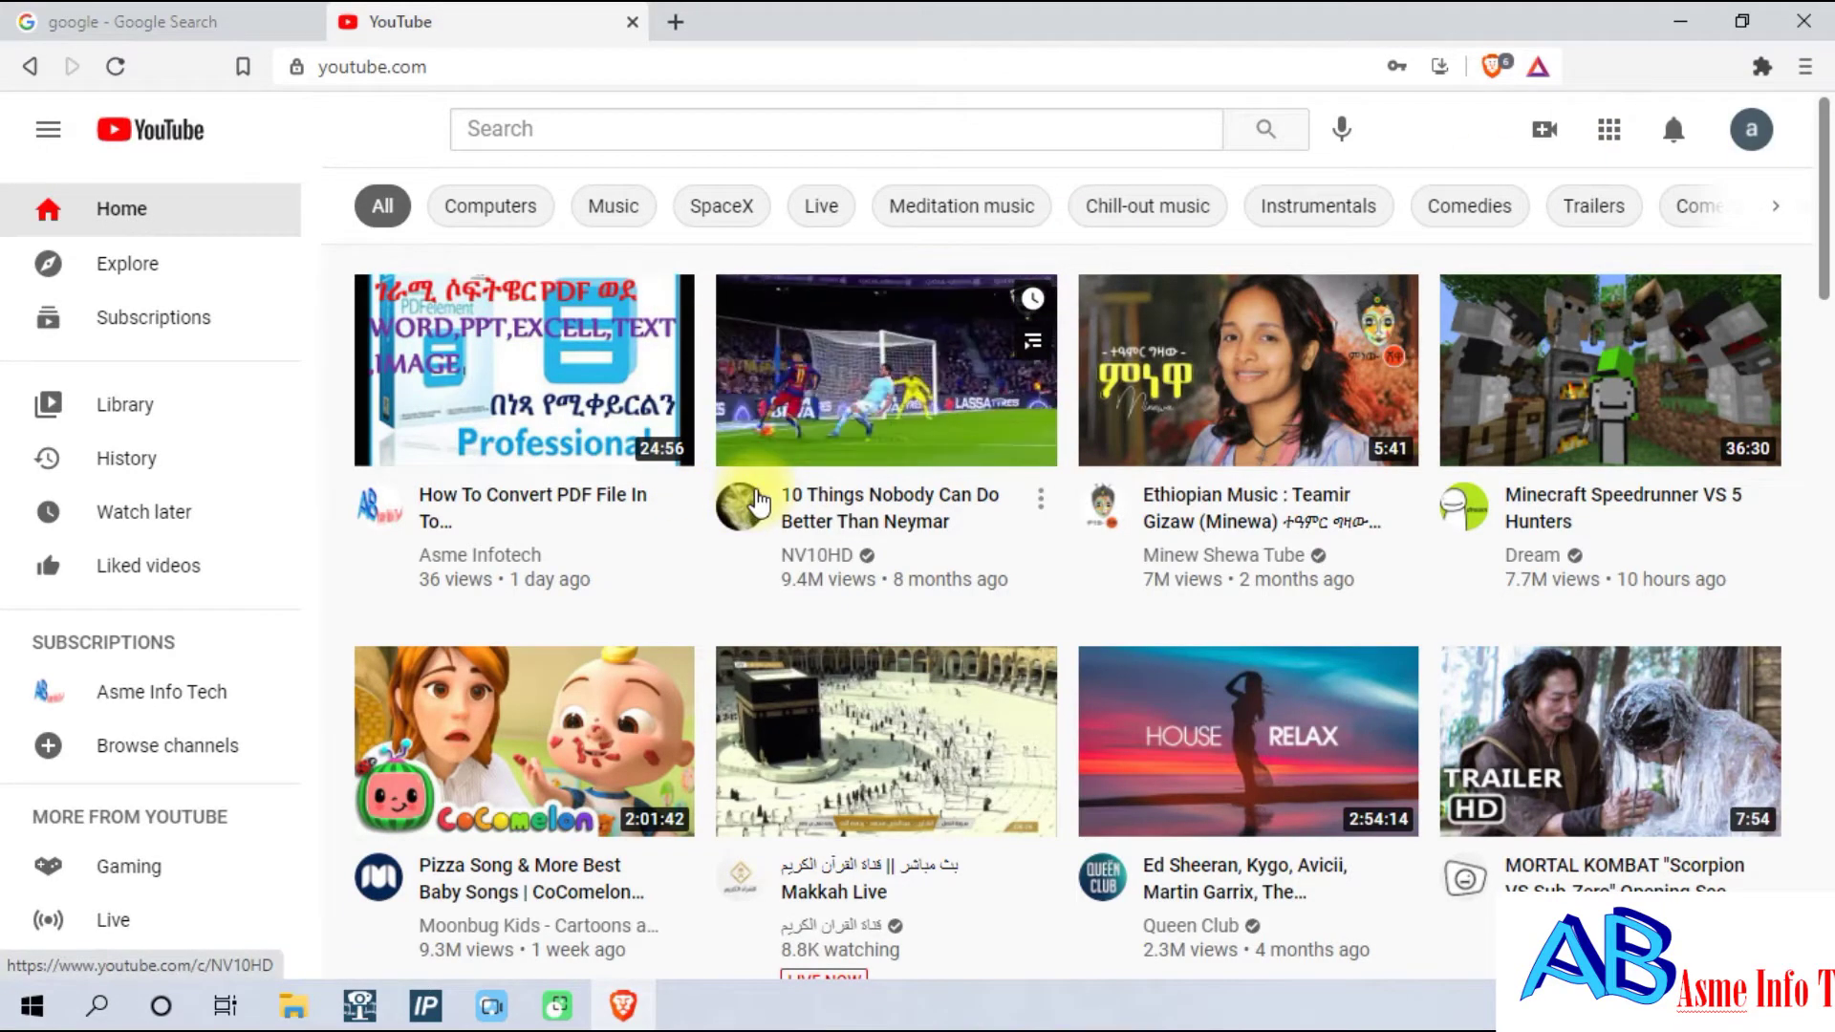
Start creating a YouTube channel from the account and choose to use a custom name.
{"action": "left_click", "coordinate": [1751, 132]}
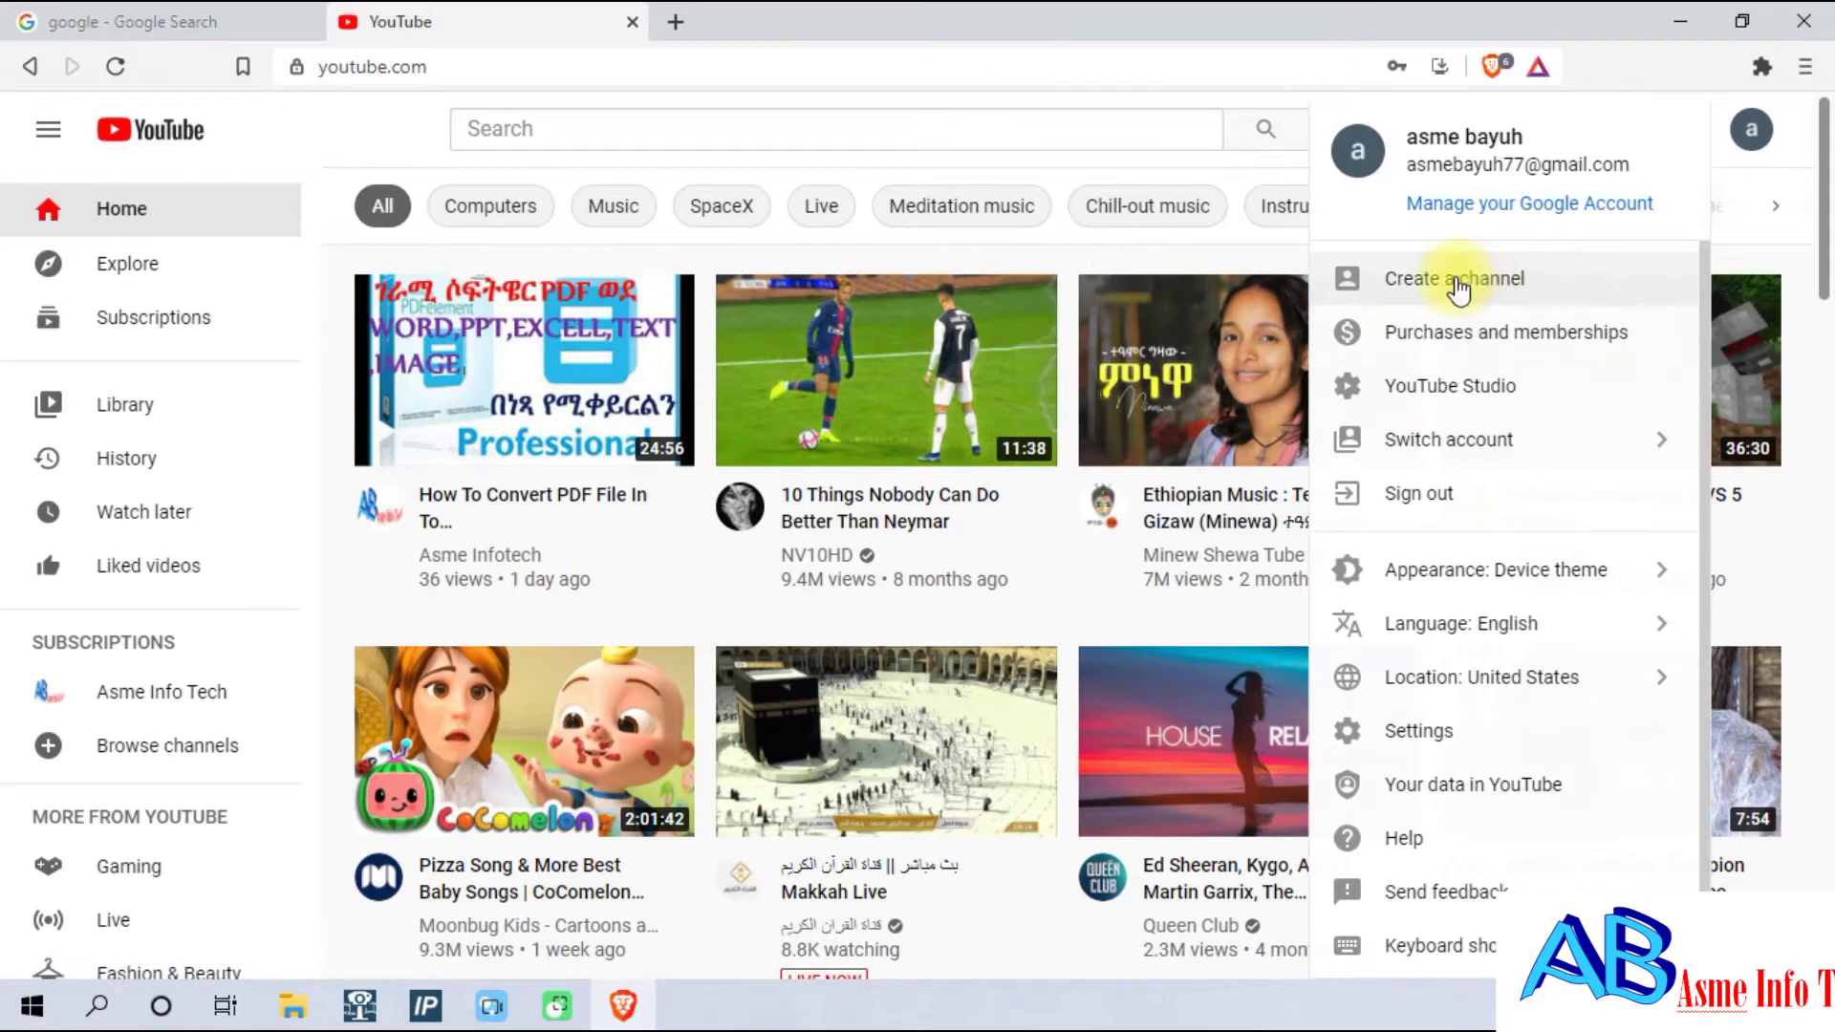
{"action": "left_click", "coordinate": [1458, 282]}
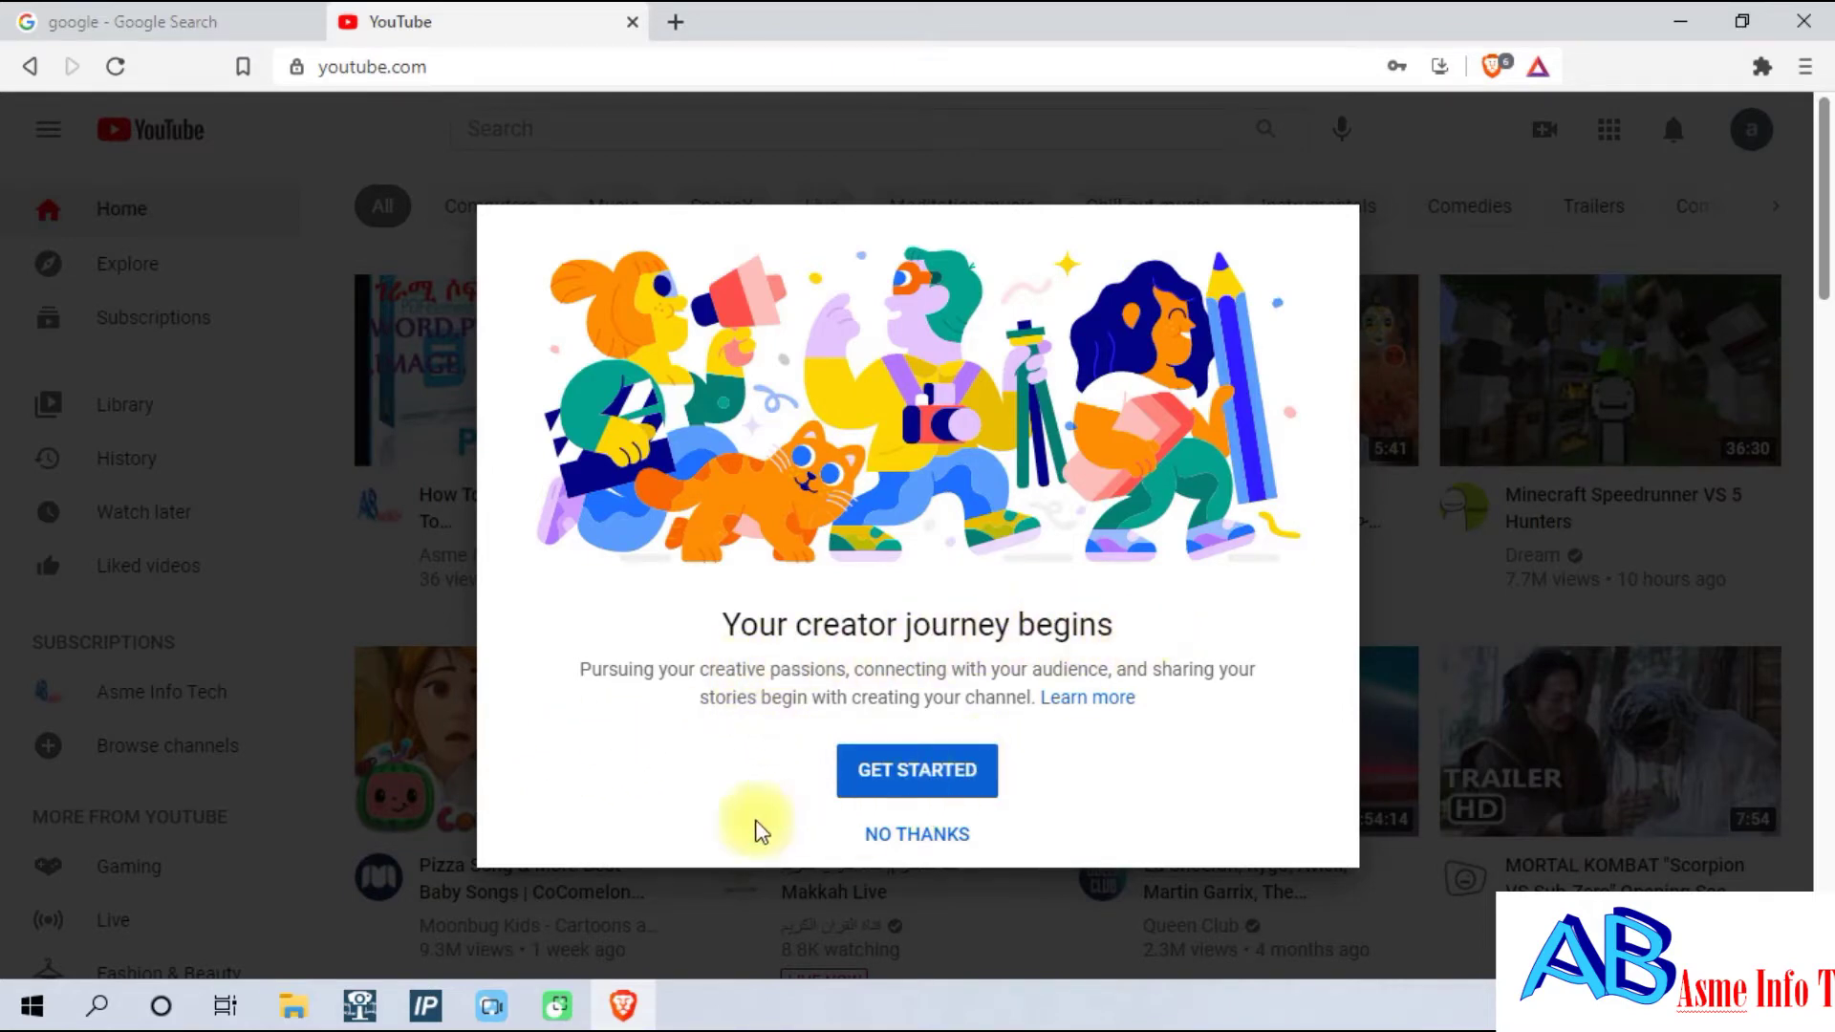
{"action": "left_click", "coordinate": [921, 776]}
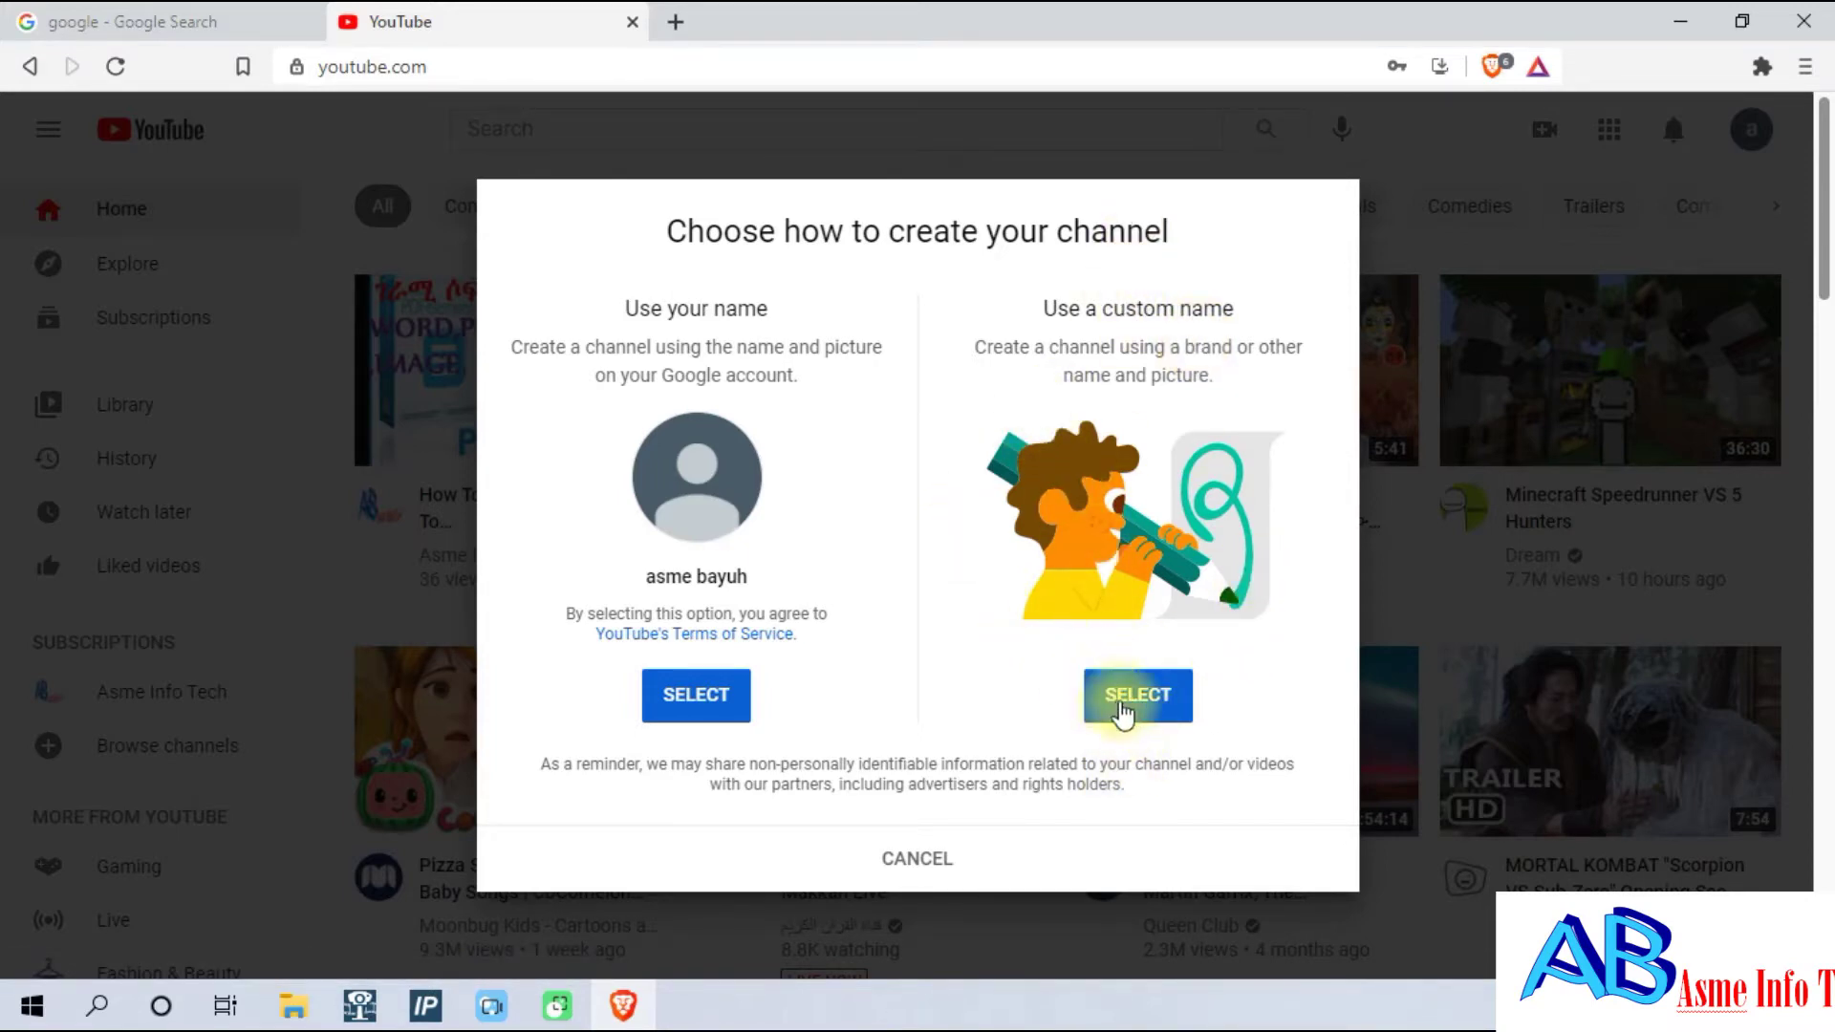
{"action": "left_click", "coordinate": [1120, 707]}
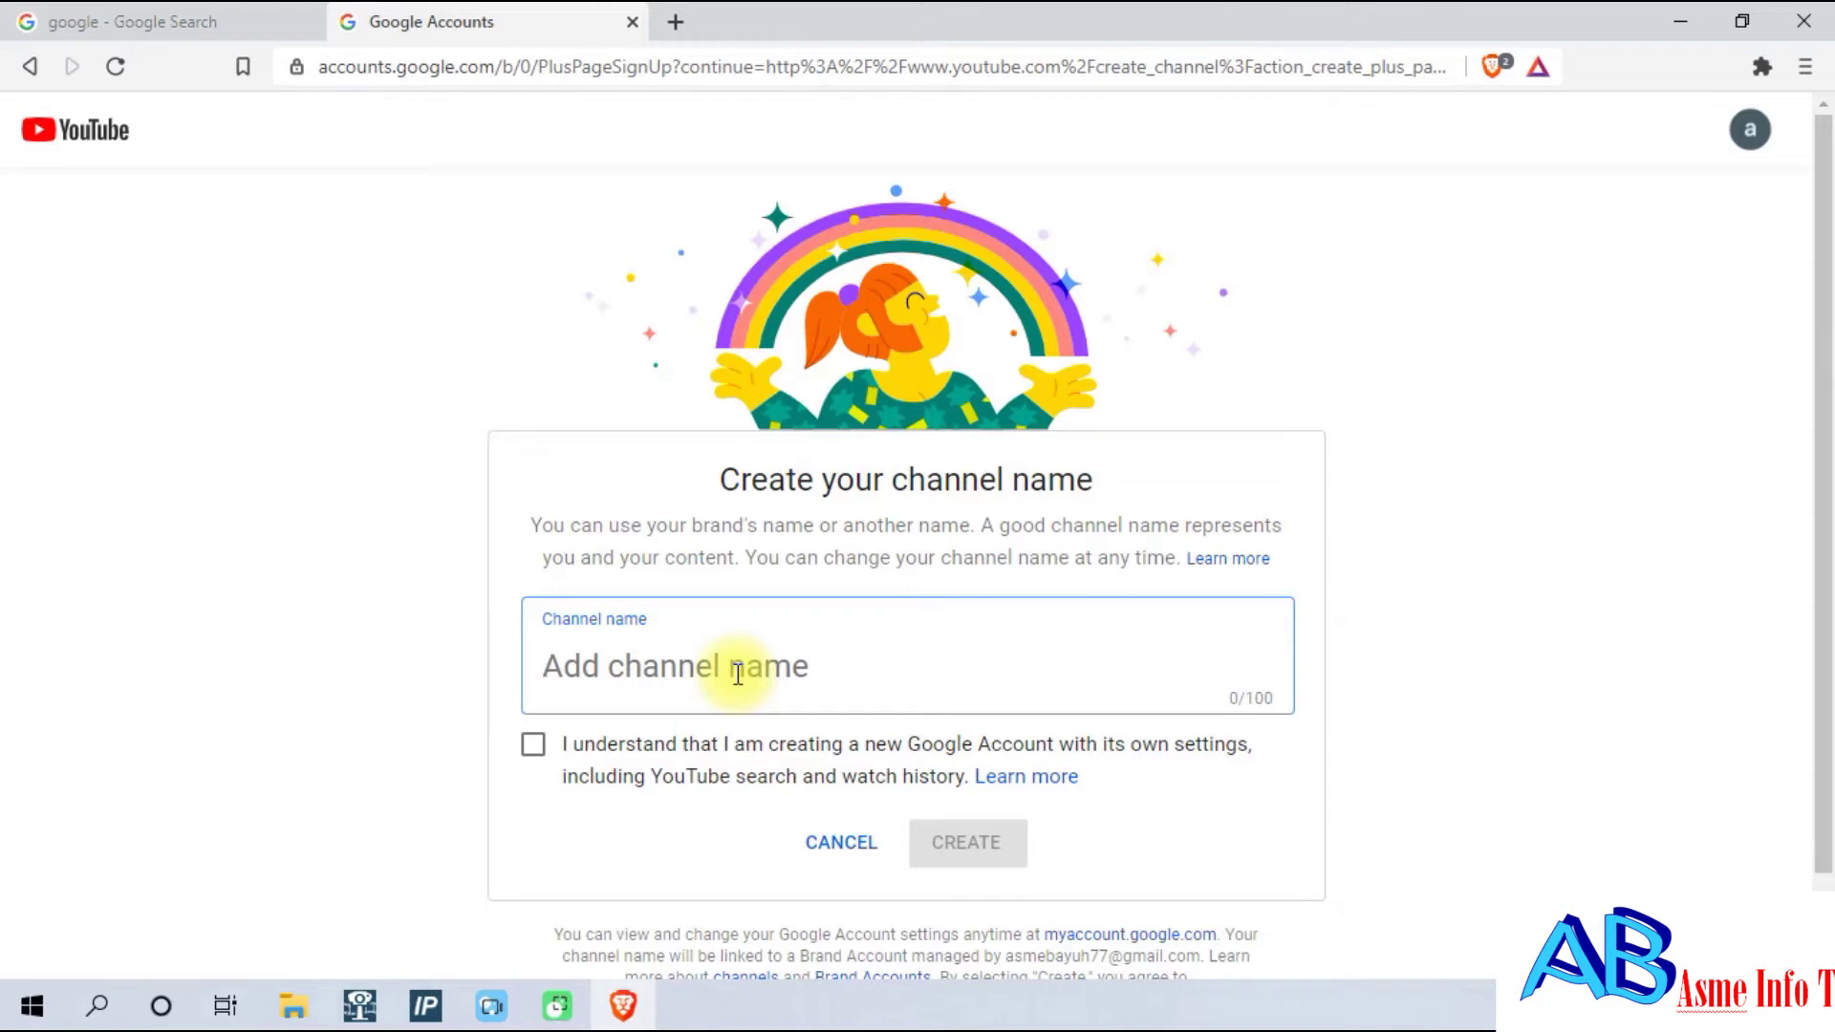
Name the channel "info tech", accept the new Google Account acknowledgement and create the channel.
{"action": "type", "text": "info tech"}
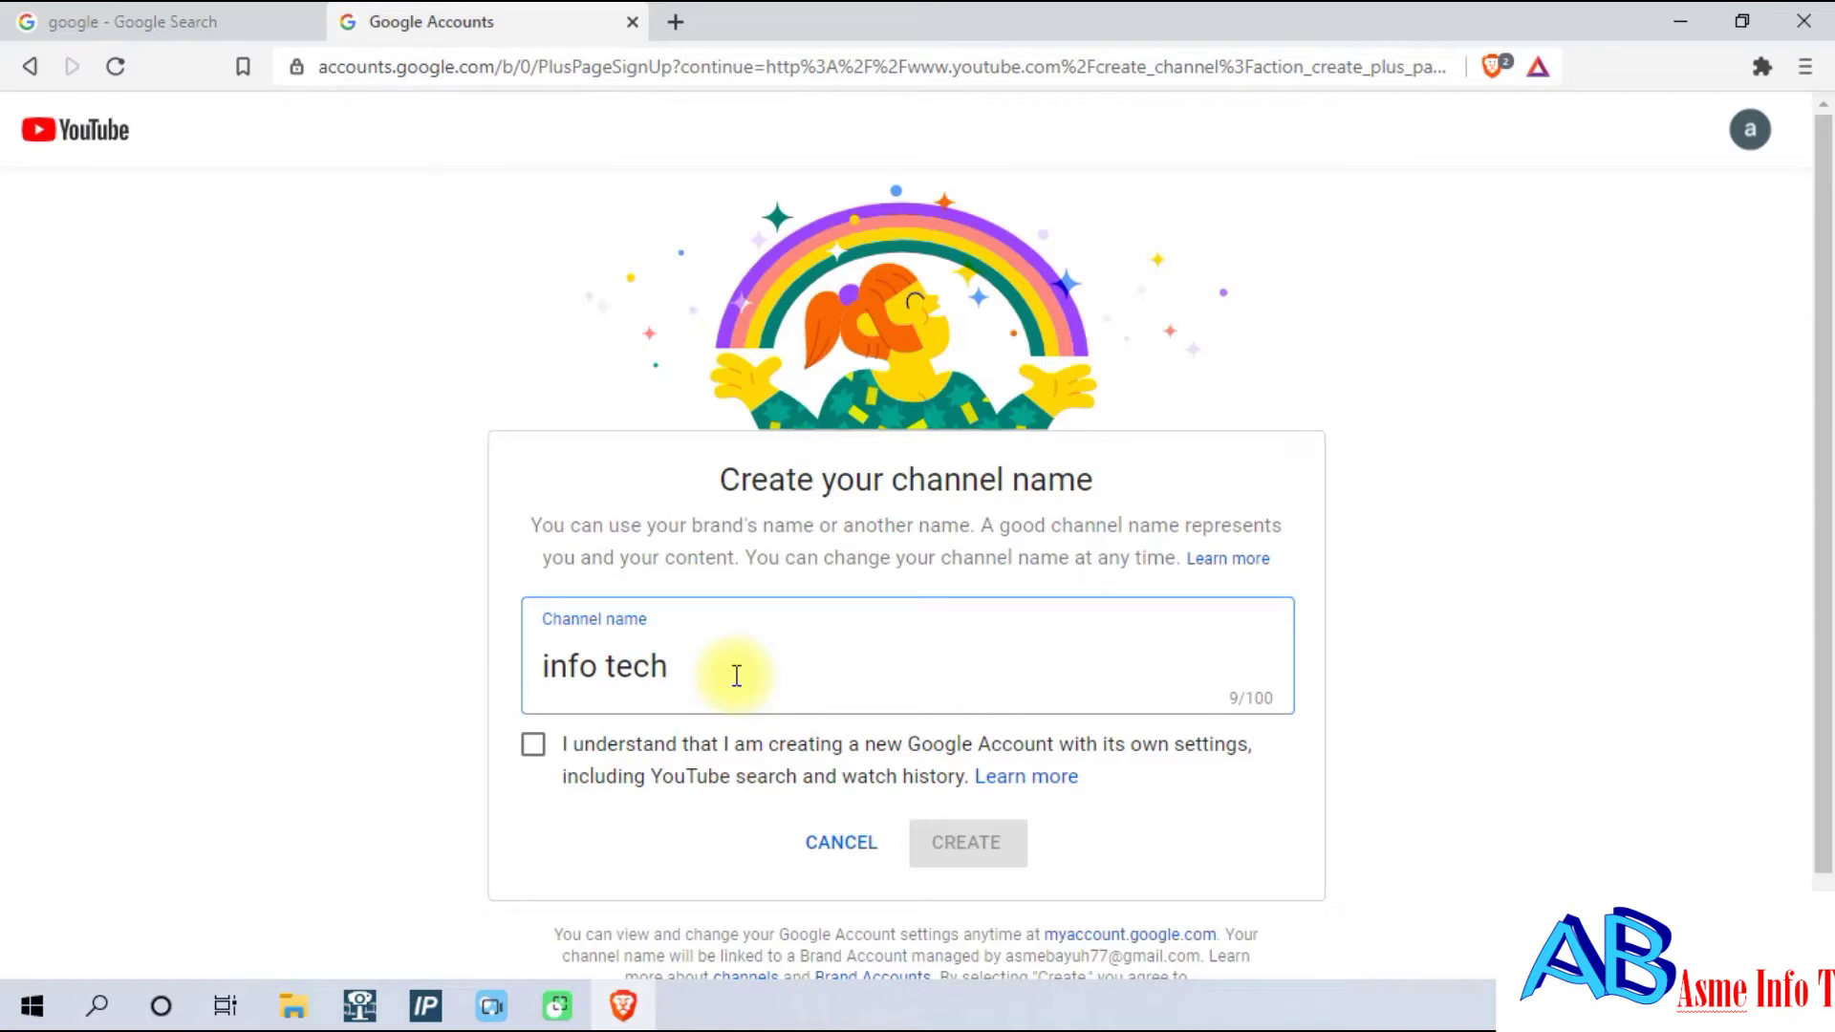
{"action": "left_click", "coordinate": [535, 750]}
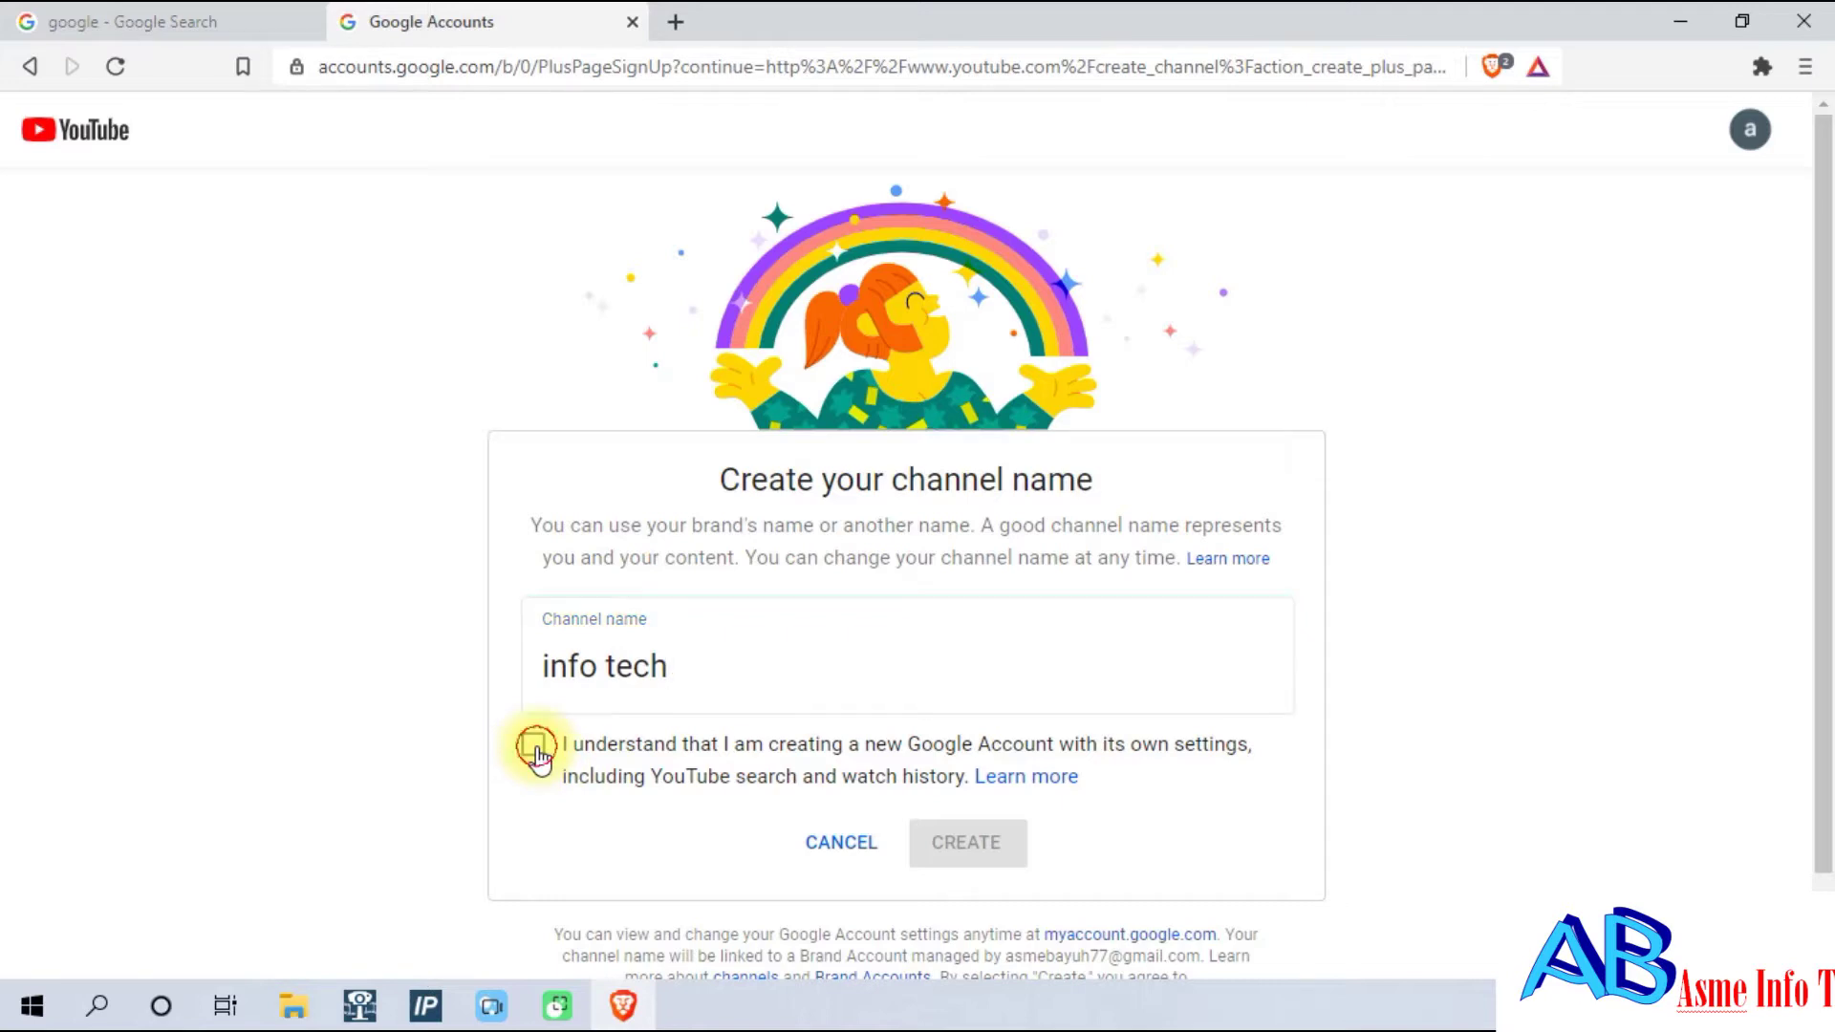
{"action": "left_click", "coordinate": [965, 846]}
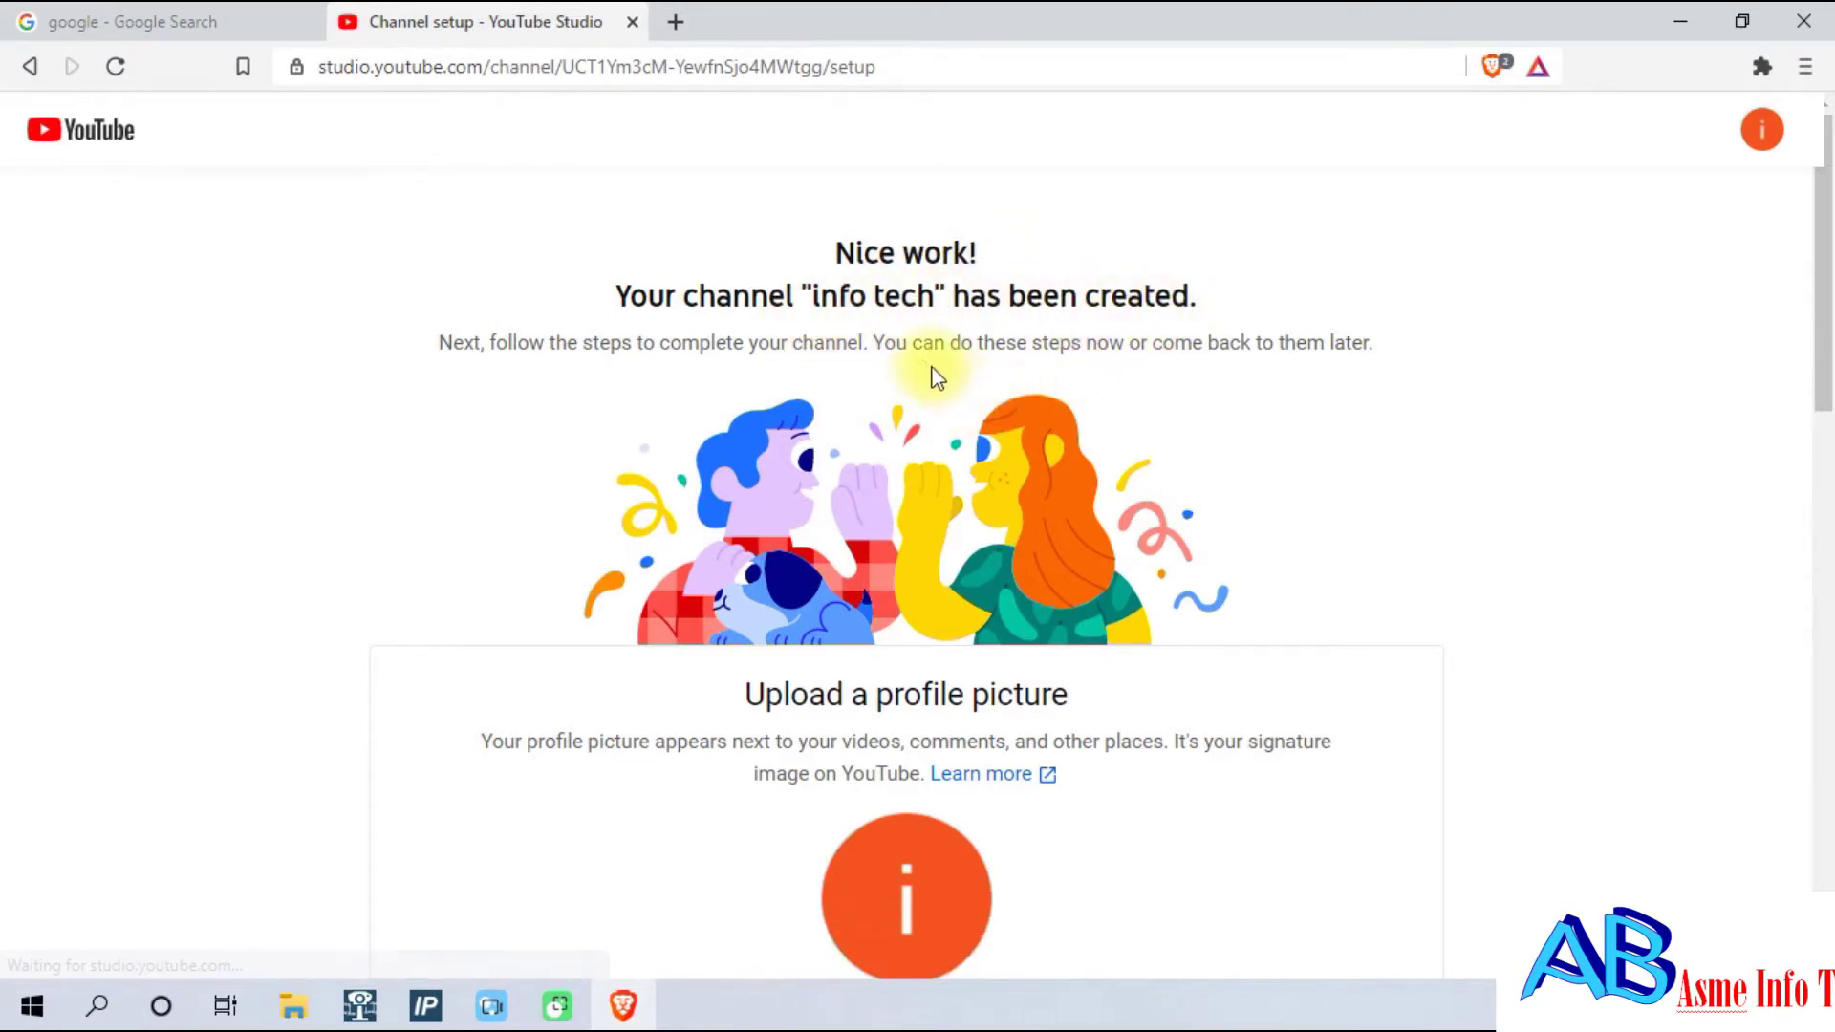
Search Google Images for "info tech" in a new tab to find a profile picture.
{"action": "scroll", "coordinate": [929, 378], "scroll_direction": "down", "scroll_amount": 7}
{"action": "scroll", "coordinate": [929, 380], "scroll_direction": "up", "scroll_amount": 4}
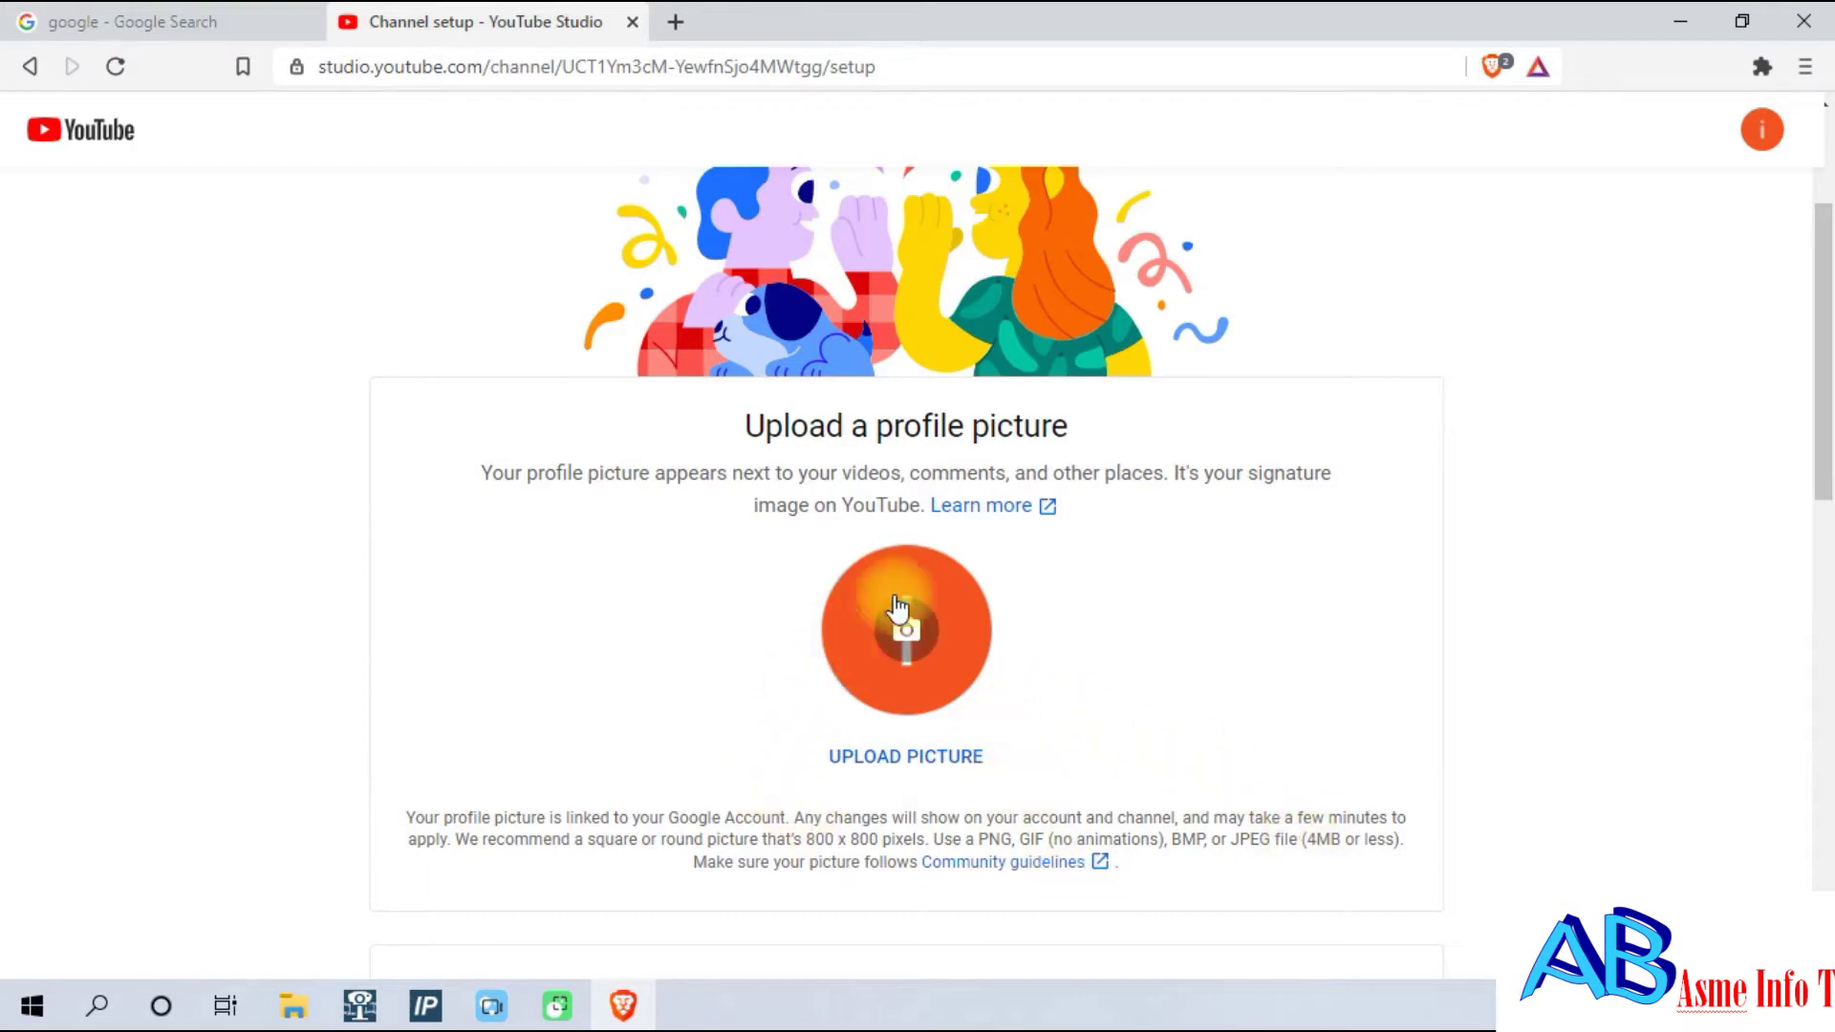
{"action": "scroll", "coordinate": [917, 669], "scroll_direction": "down", "scroll_amount": 2}
{"action": "scroll", "coordinate": [927, 660], "scroll_direction": "down", "scroll_amount": 1}
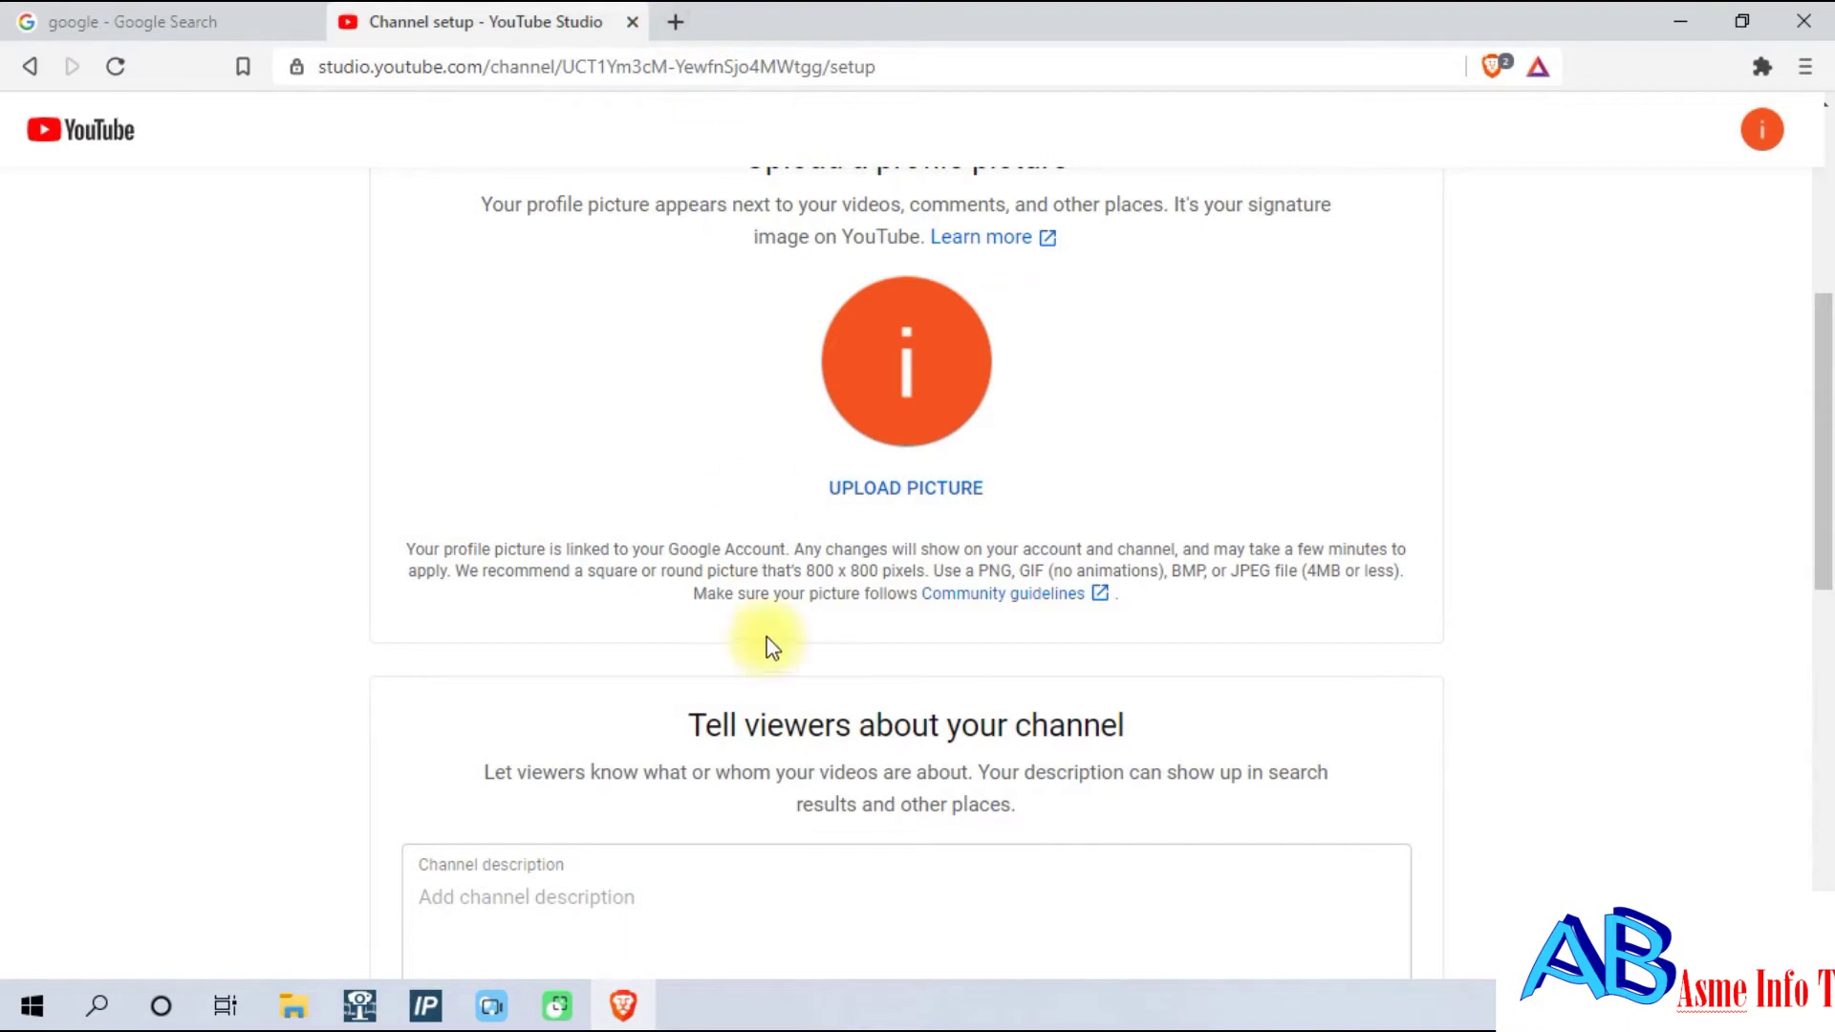
{"action": "left_click", "coordinate": [676, 23]}
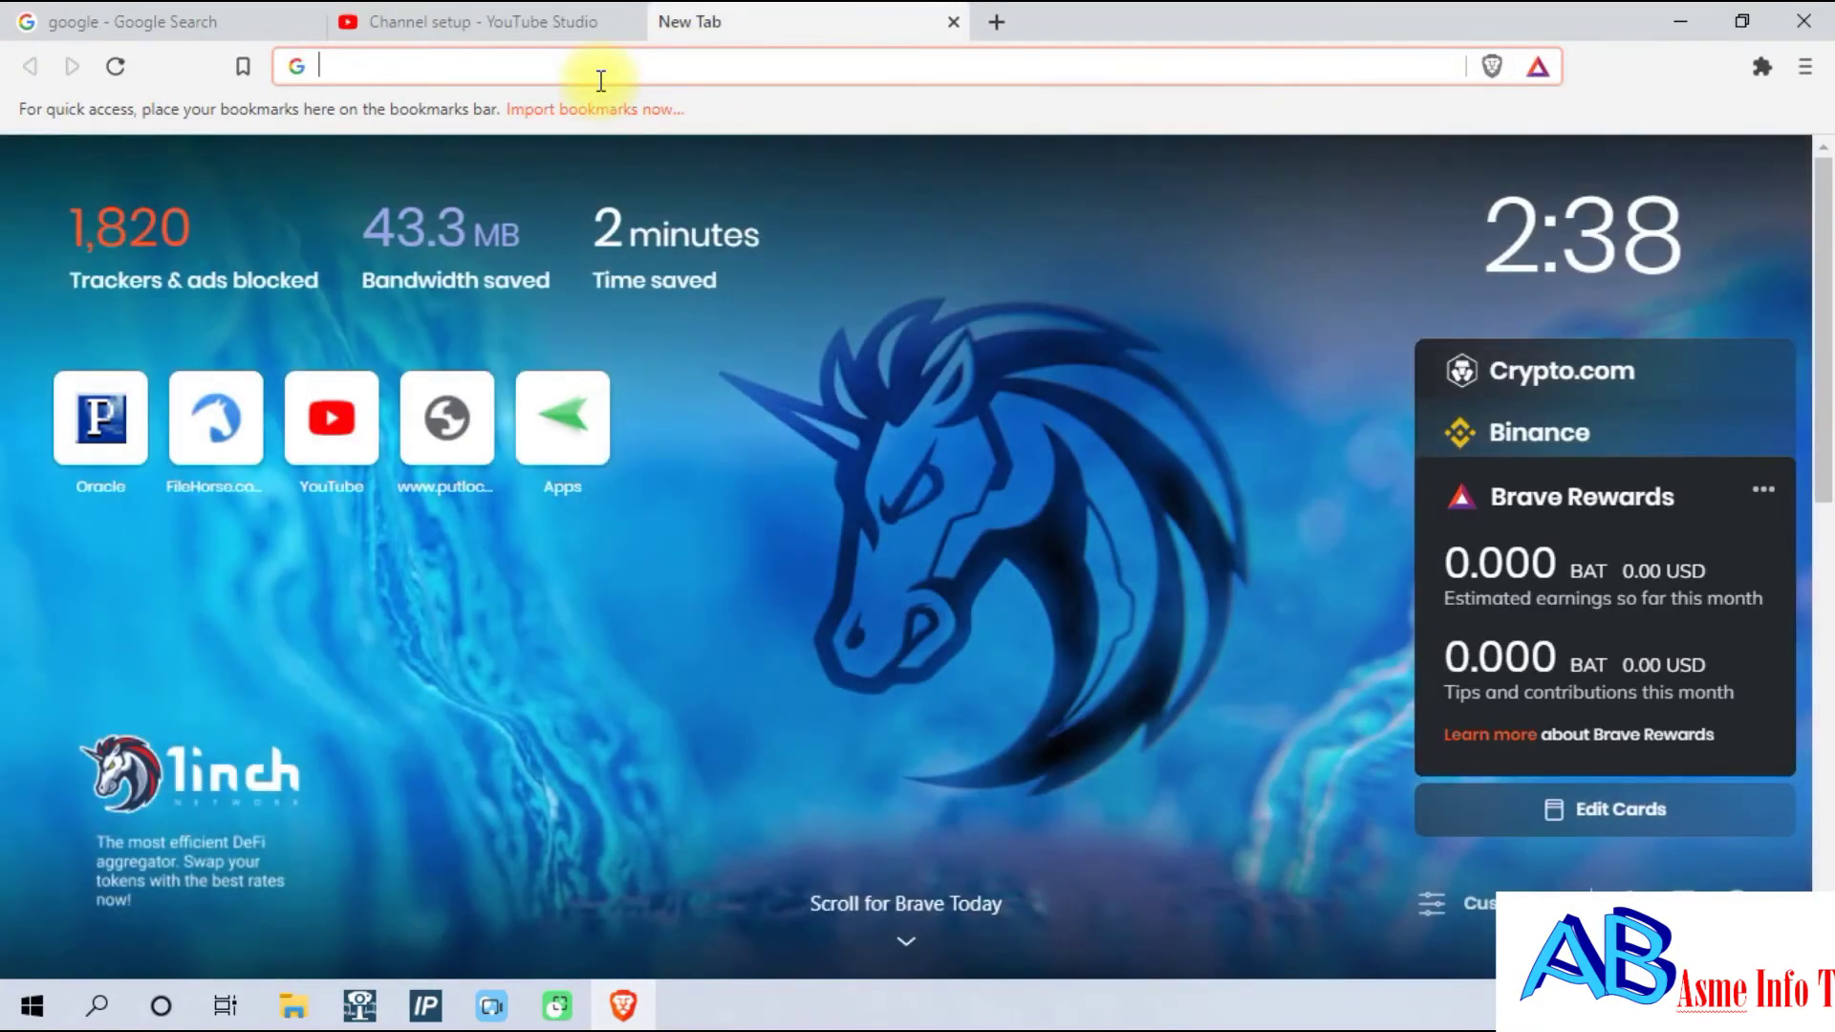
{"action": "type", "text": "info tech"}
{"action": "key", "text": "Return"}
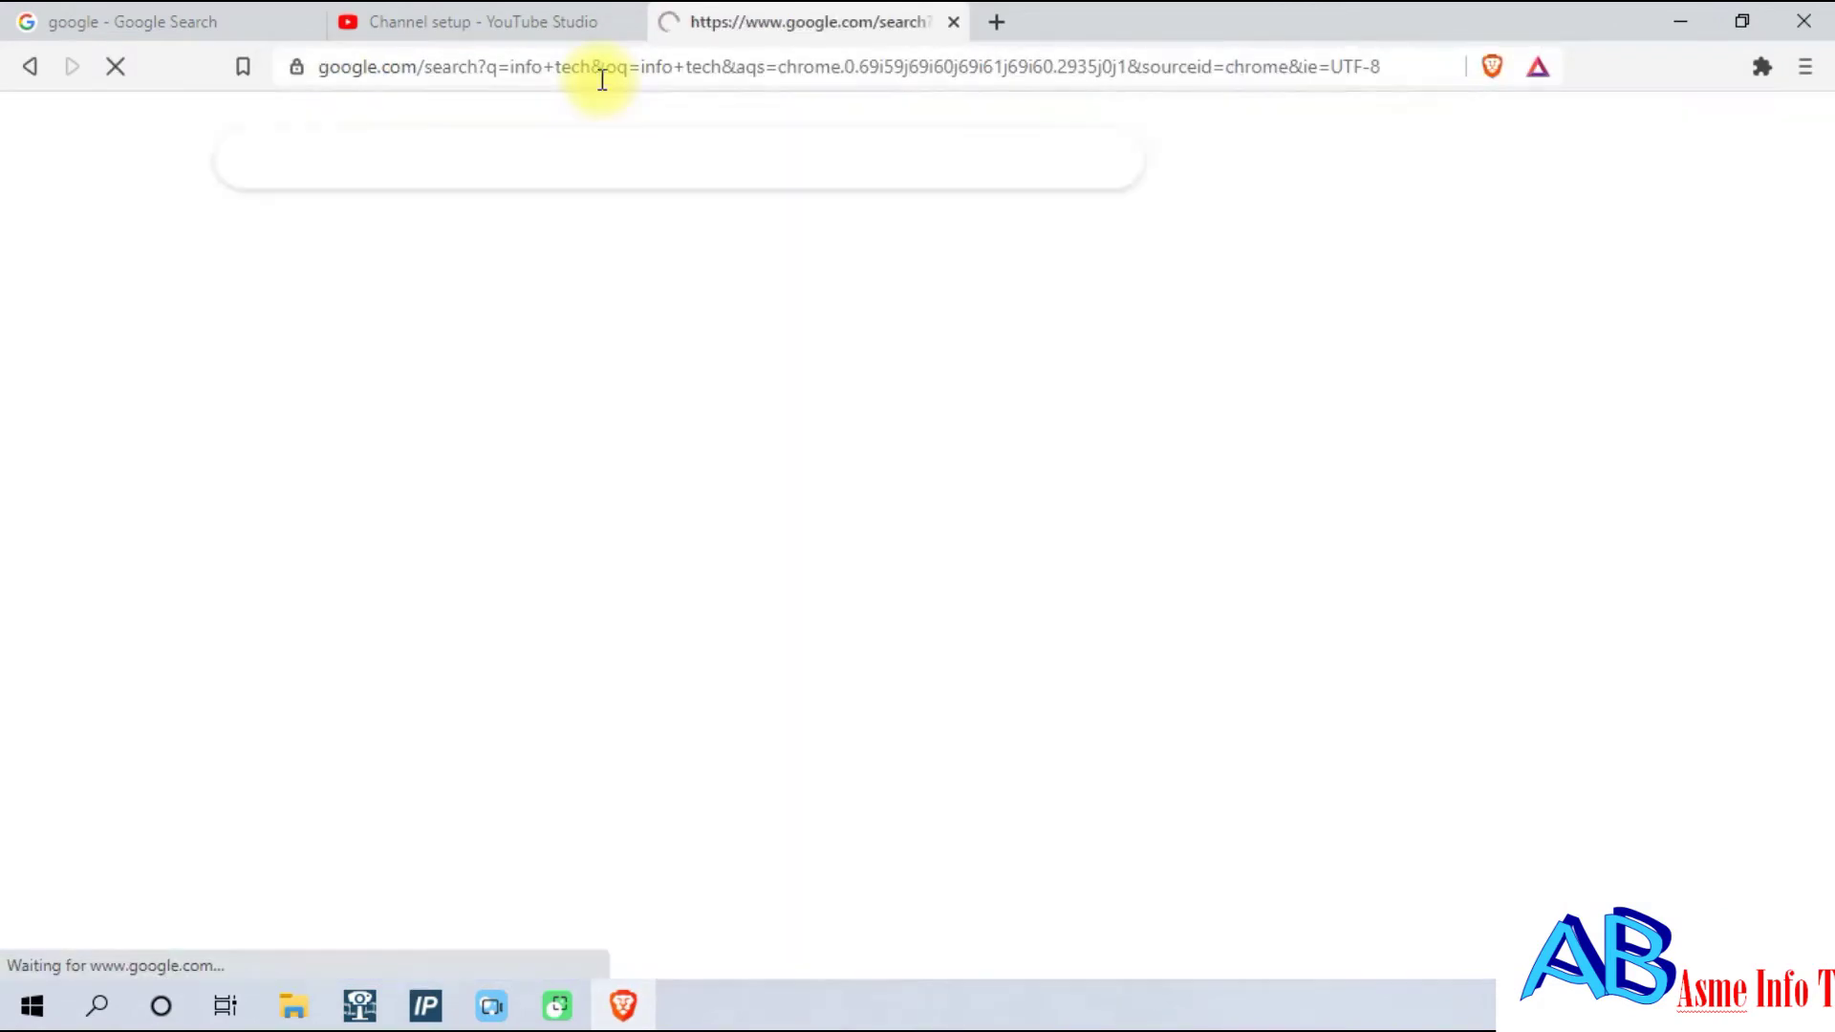
{"action": "left_click", "coordinate": [372, 243]}
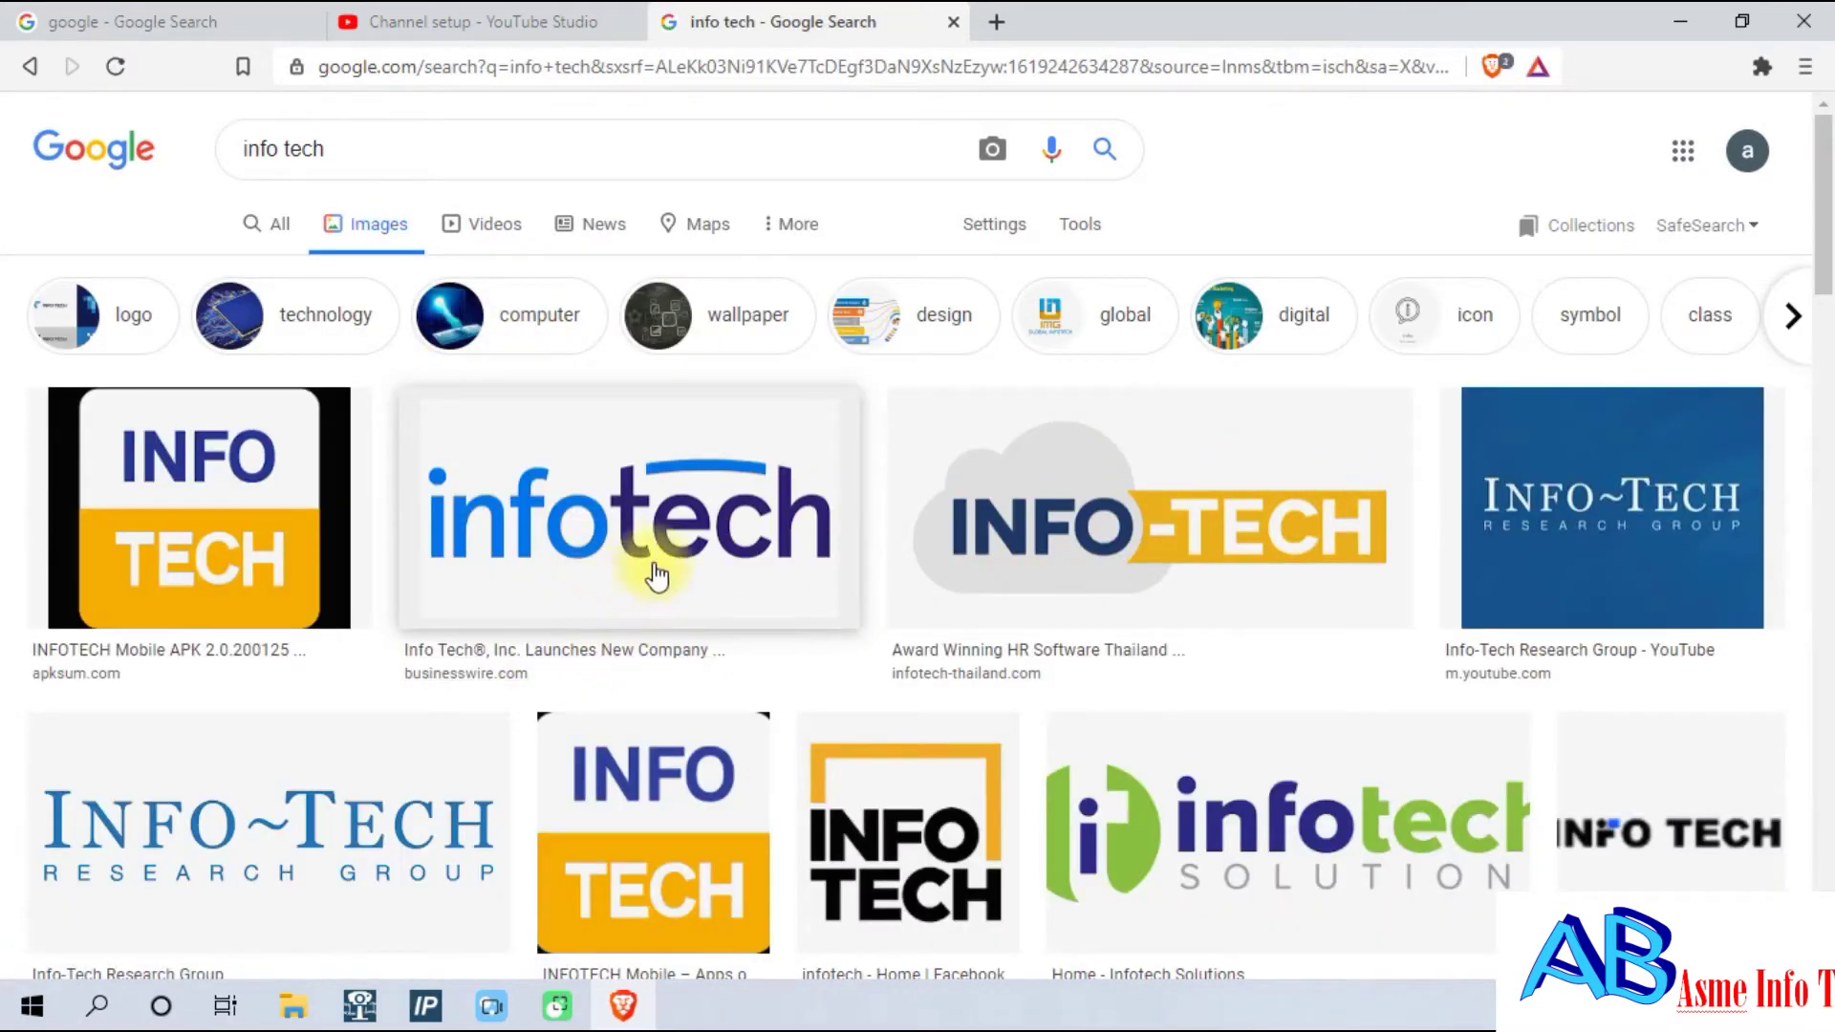
Save the INFO-TECH cloud logo as the PNG Info-Tech-Logo in a new Desktop folder named "picter", and close the image search tab.
{"action": "left_click", "coordinate": [1099, 536]}
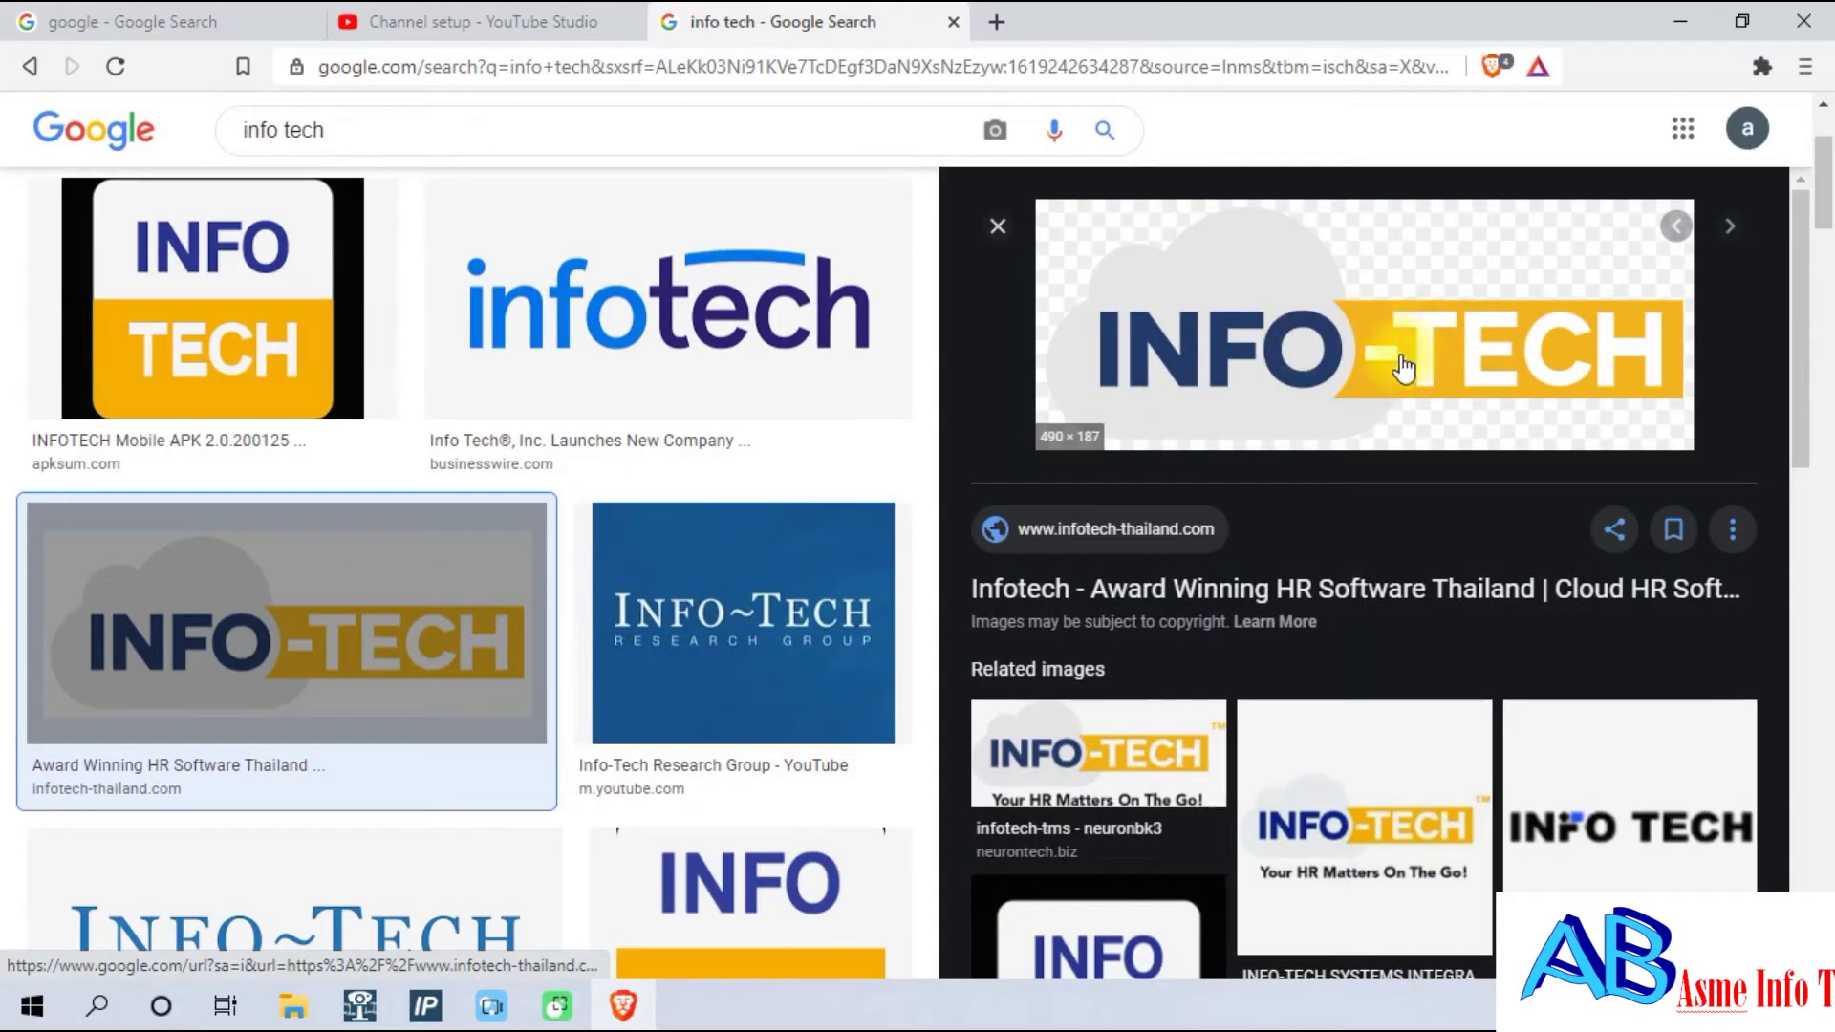
{"action": "right_click", "coordinate": [1201, 329]}
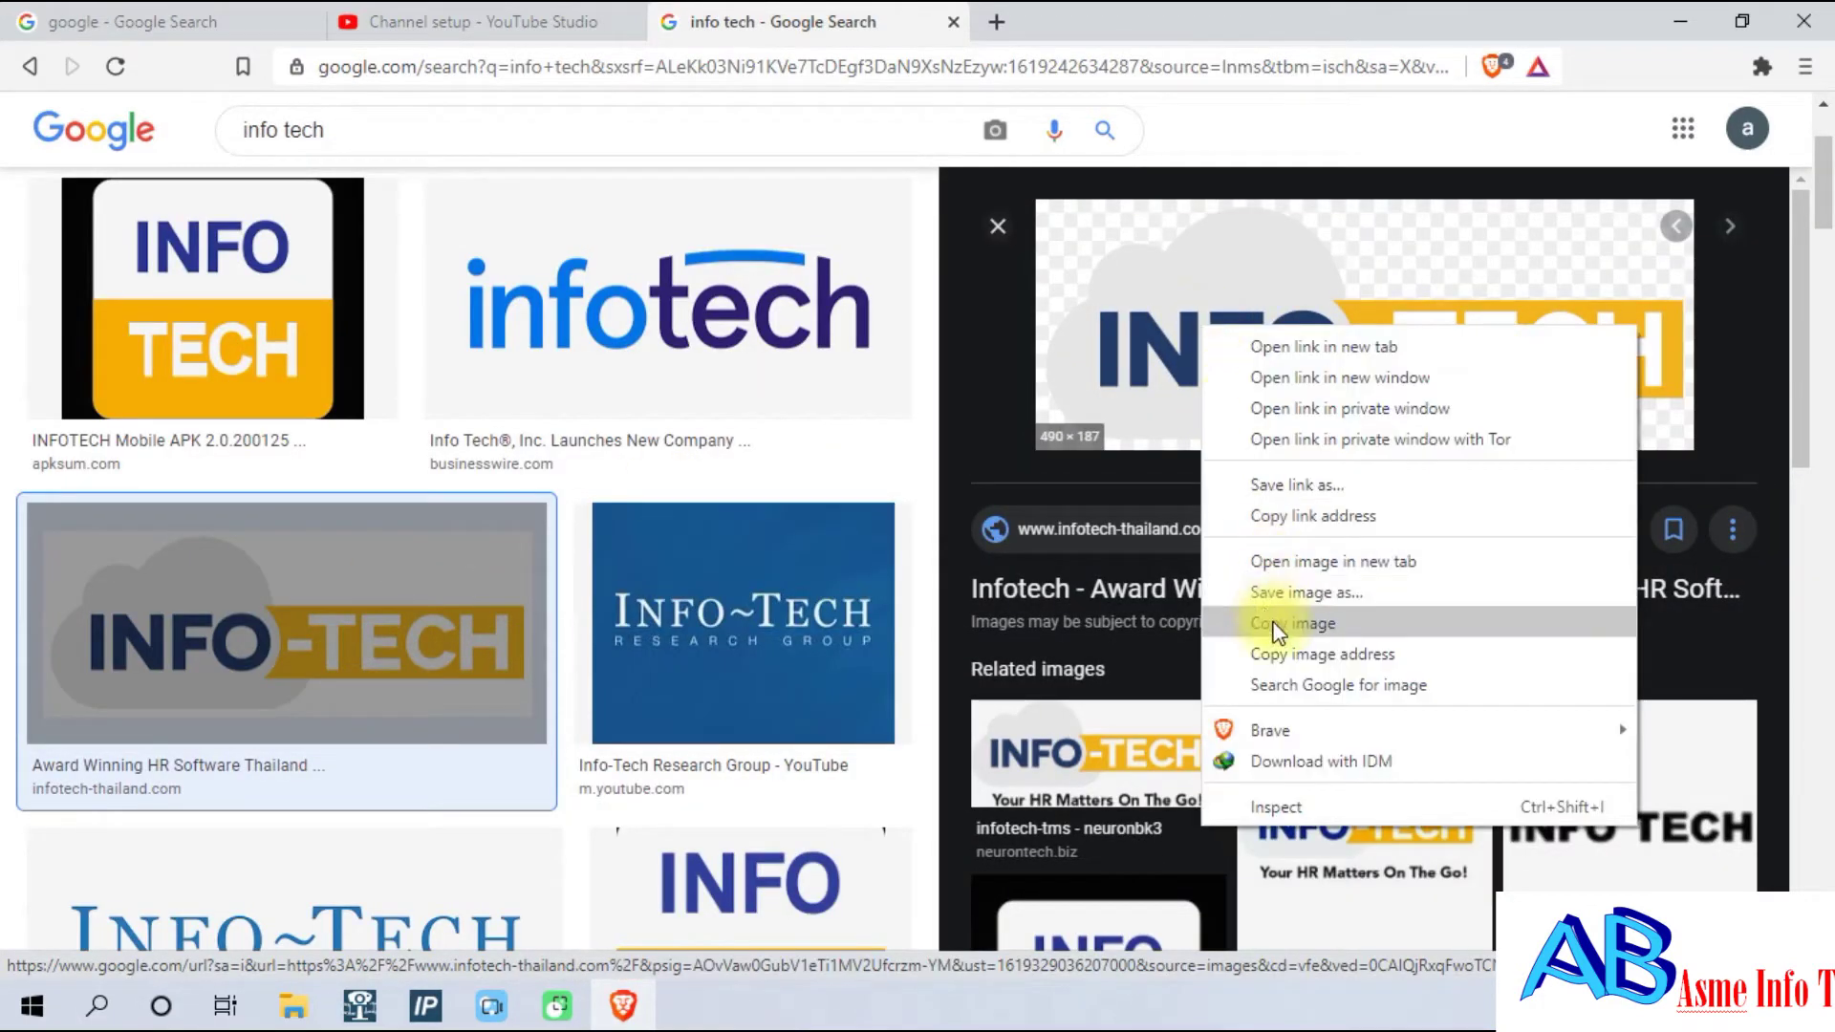
{"action": "left_click", "coordinate": [1259, 590]}
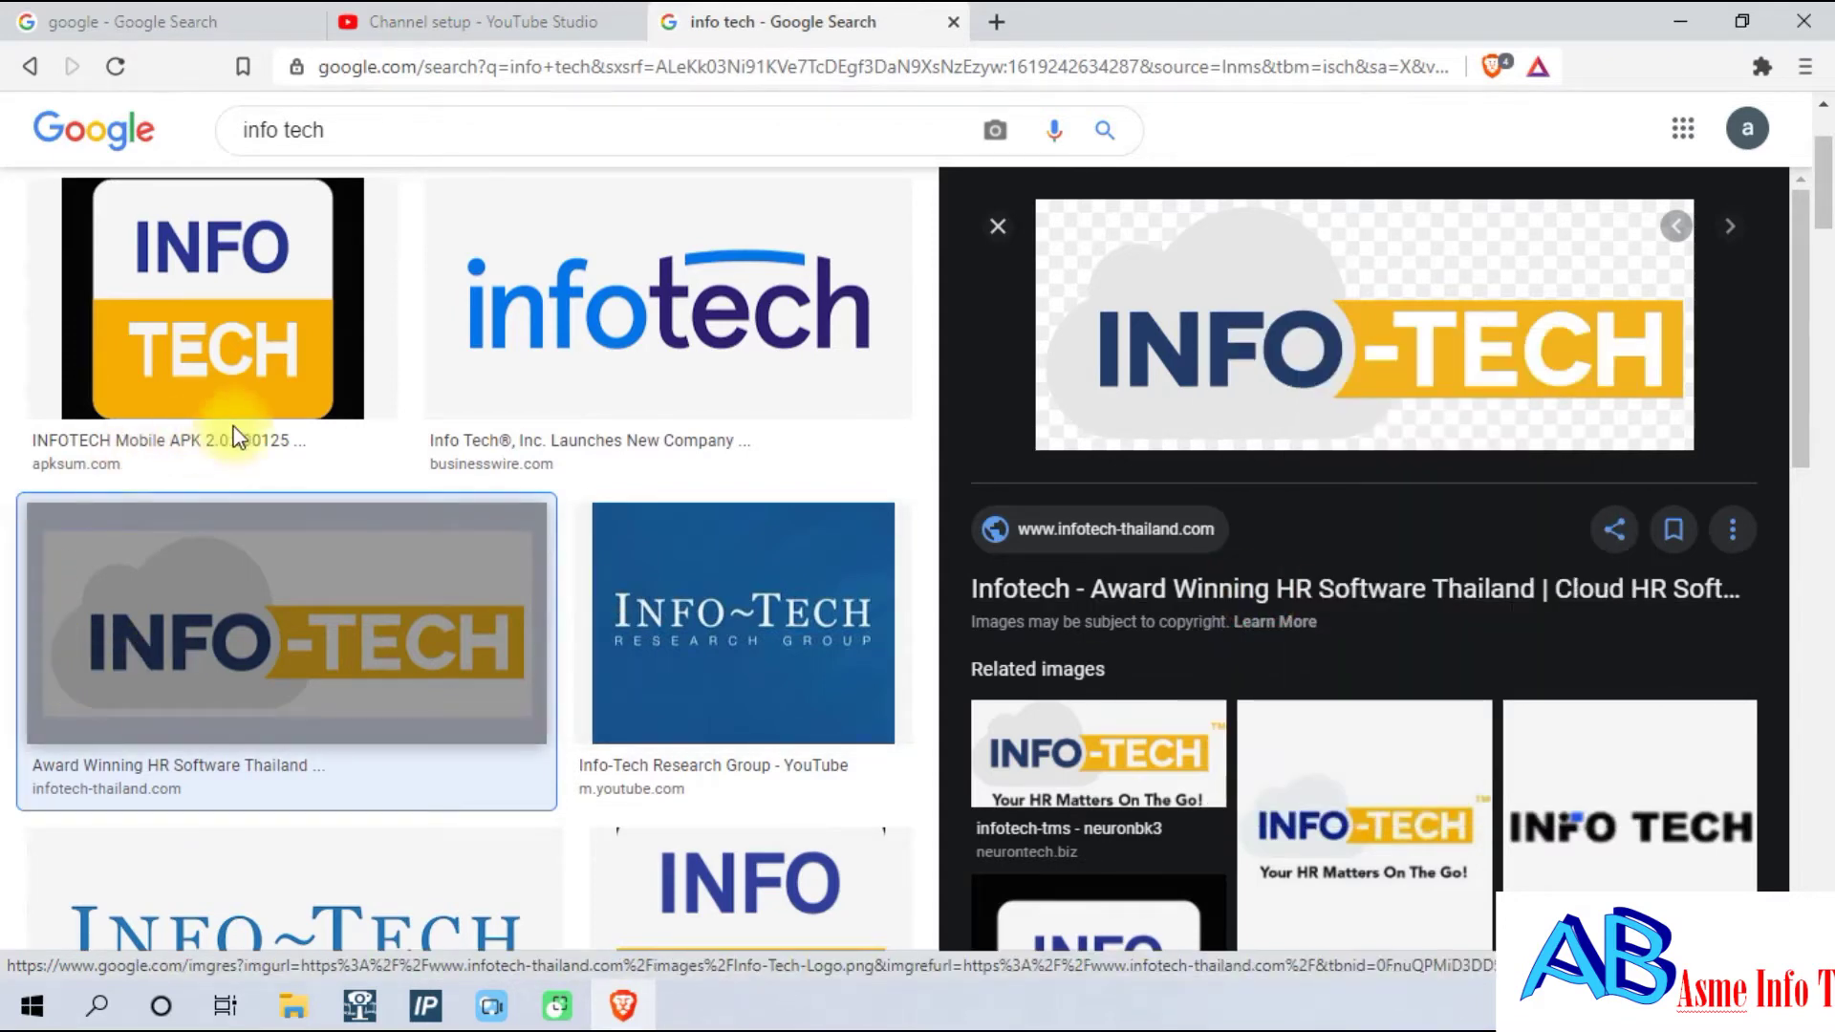
{"action": "left_click", "coordinate": [122, 233]}
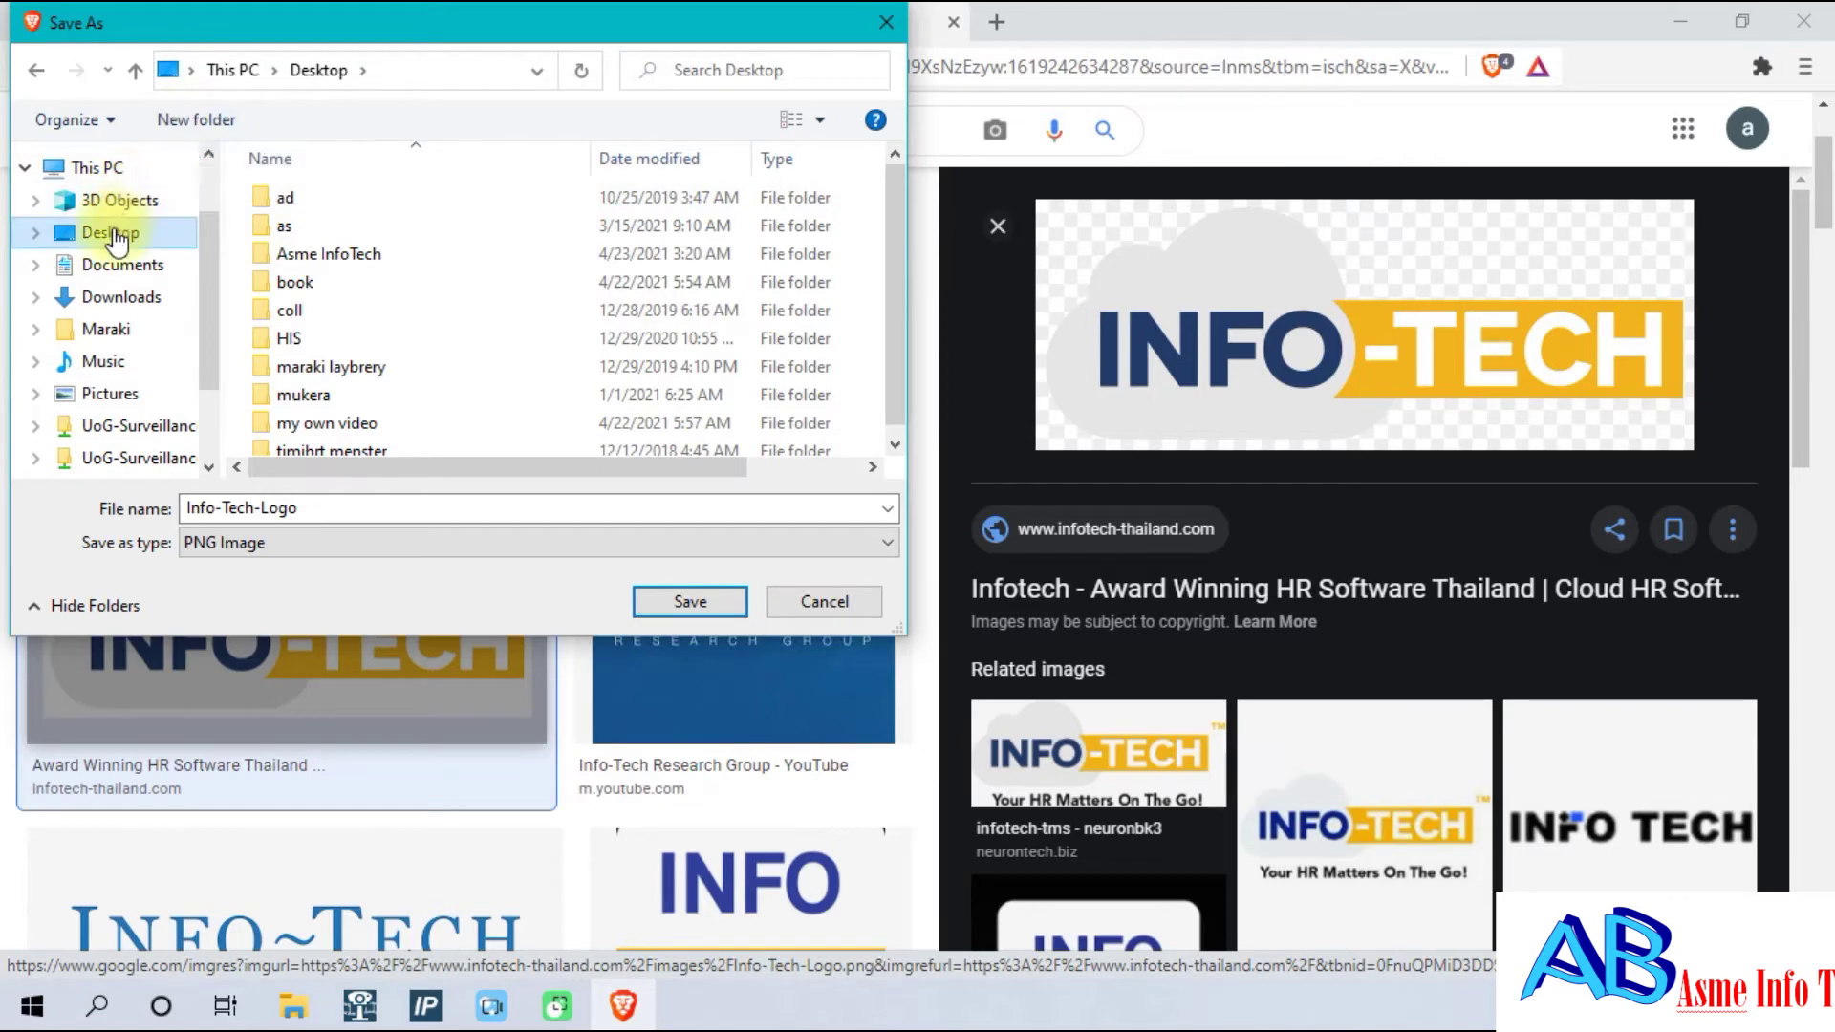
{"action": "left_click", "coordinate": [214, 120]}
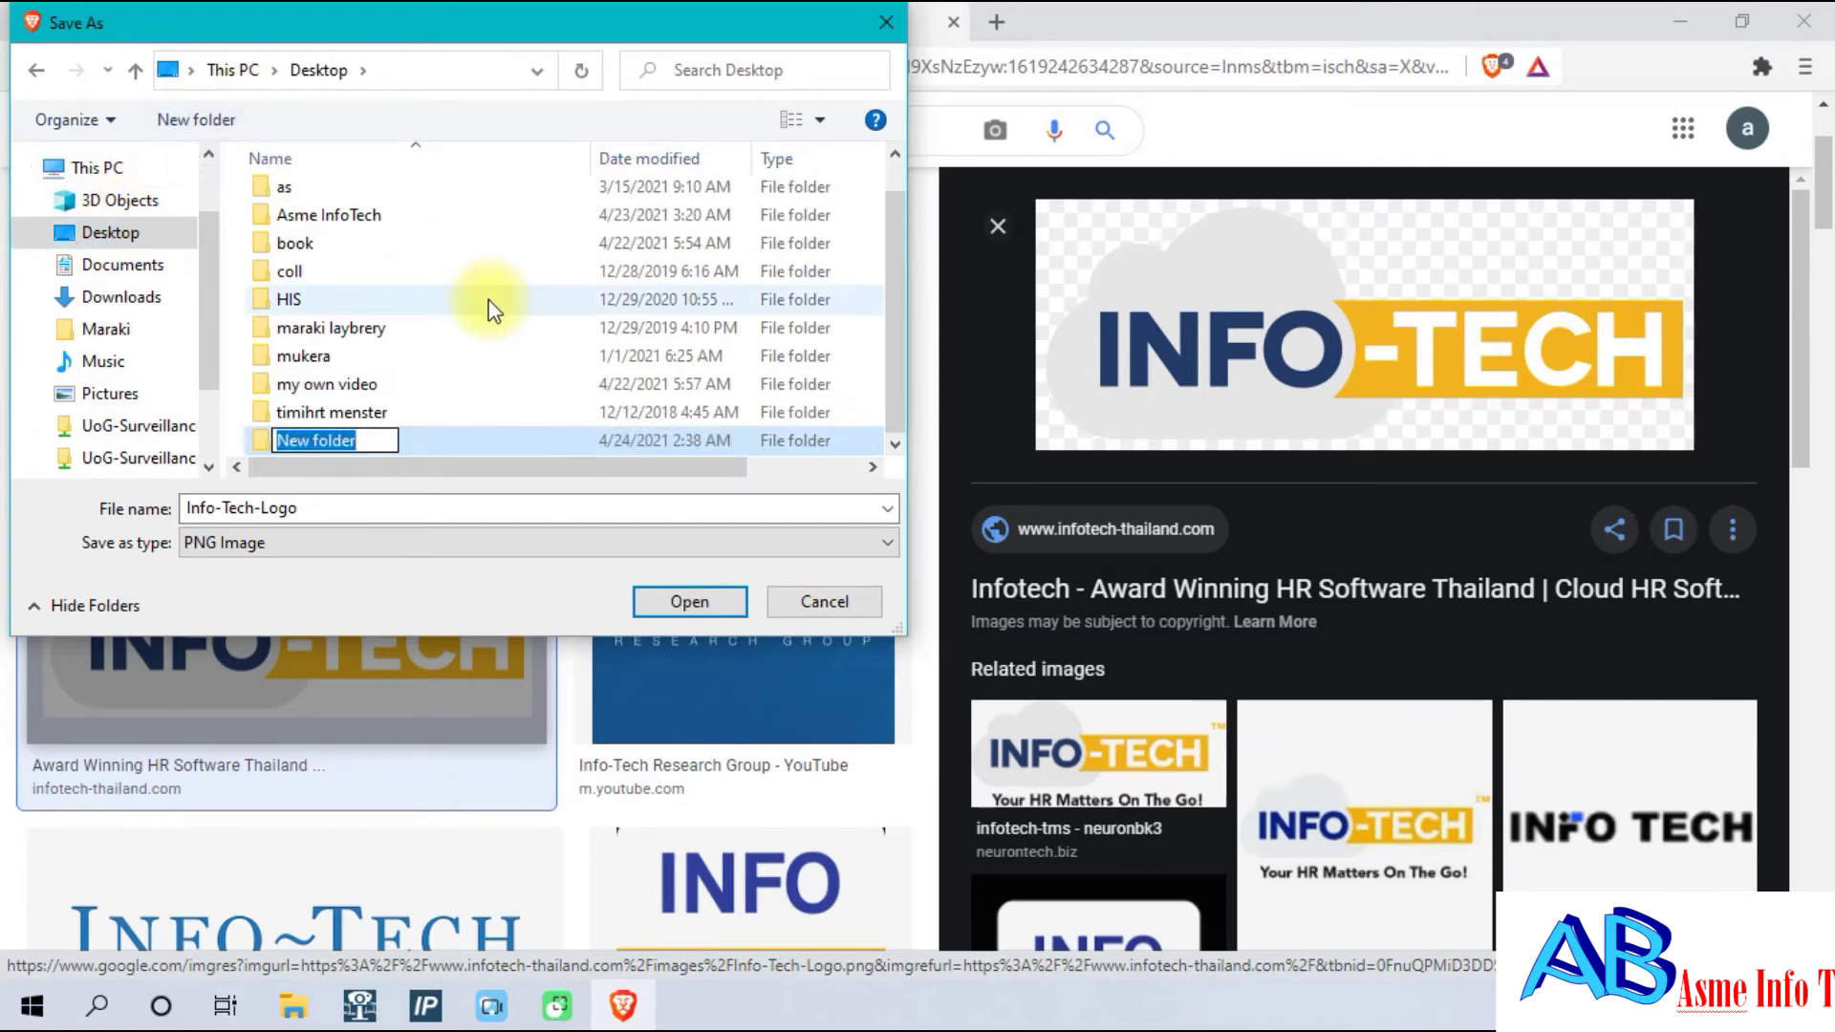
{"action": "type", "text": "picter"}
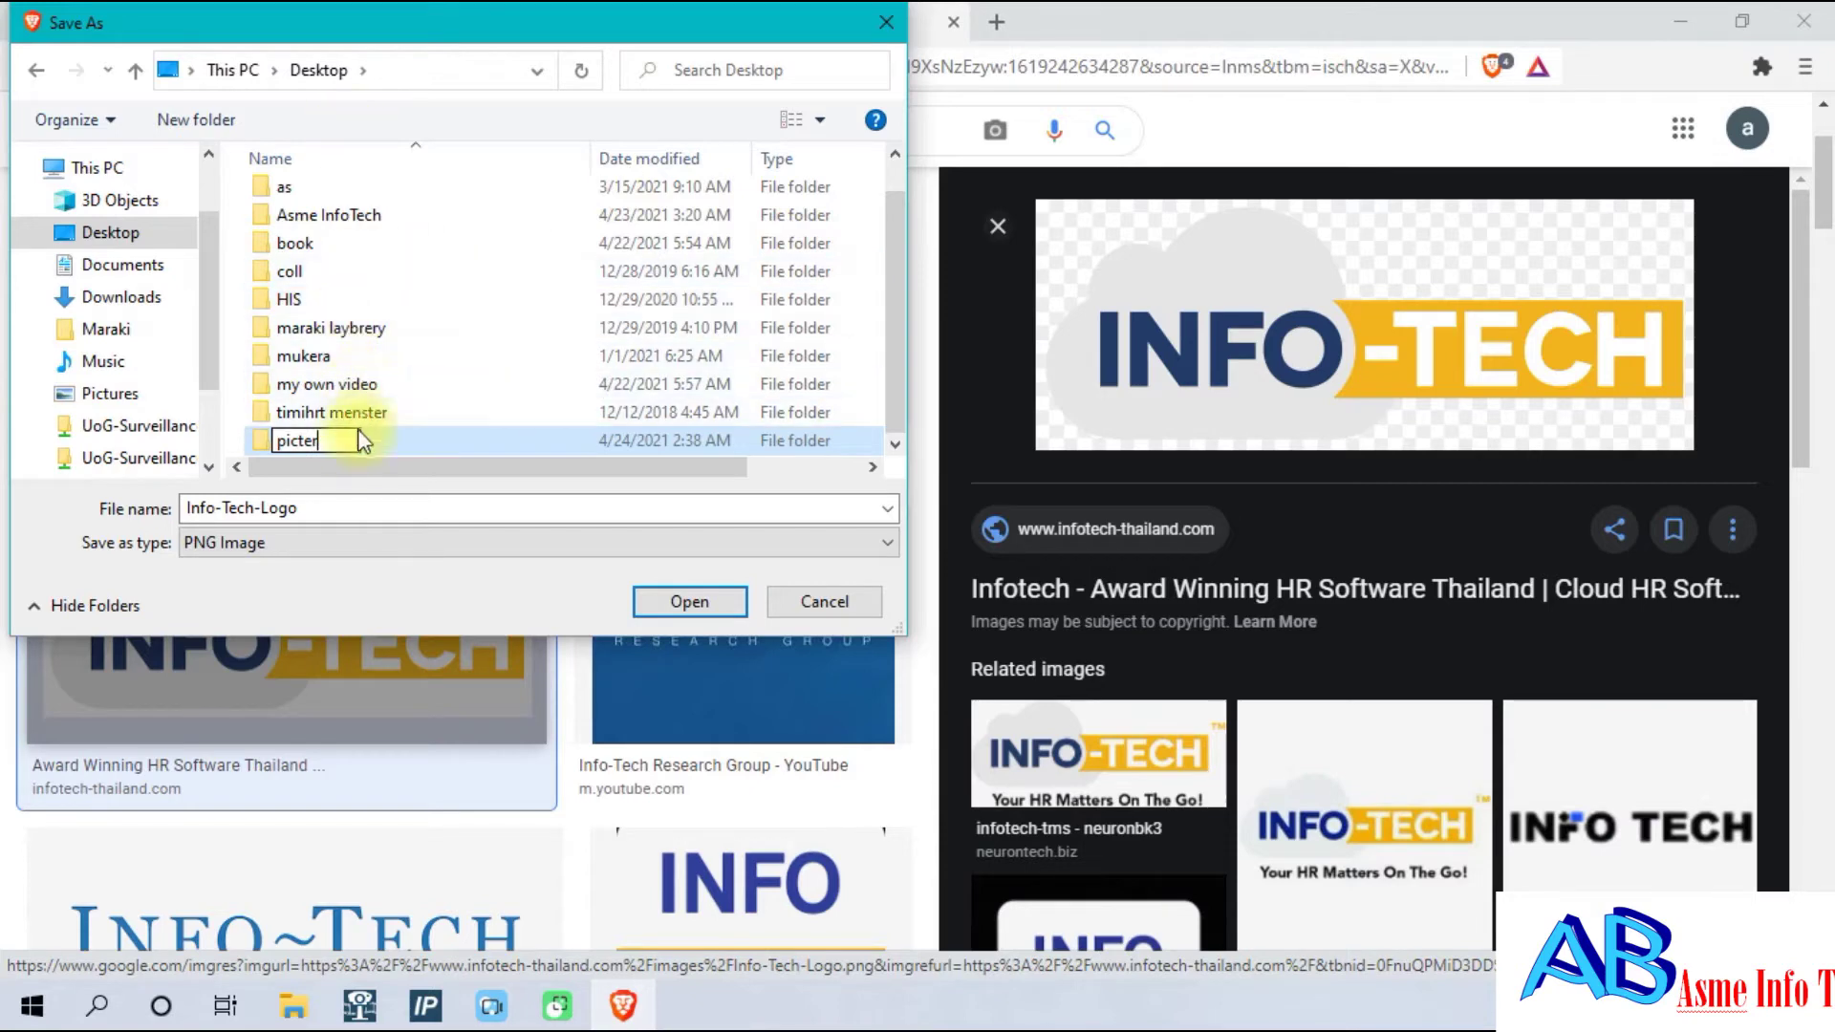
{"action": "left_click", "coordinate": [410, 443]}
{"action": "double_click", "coordinate": [410, 443]}
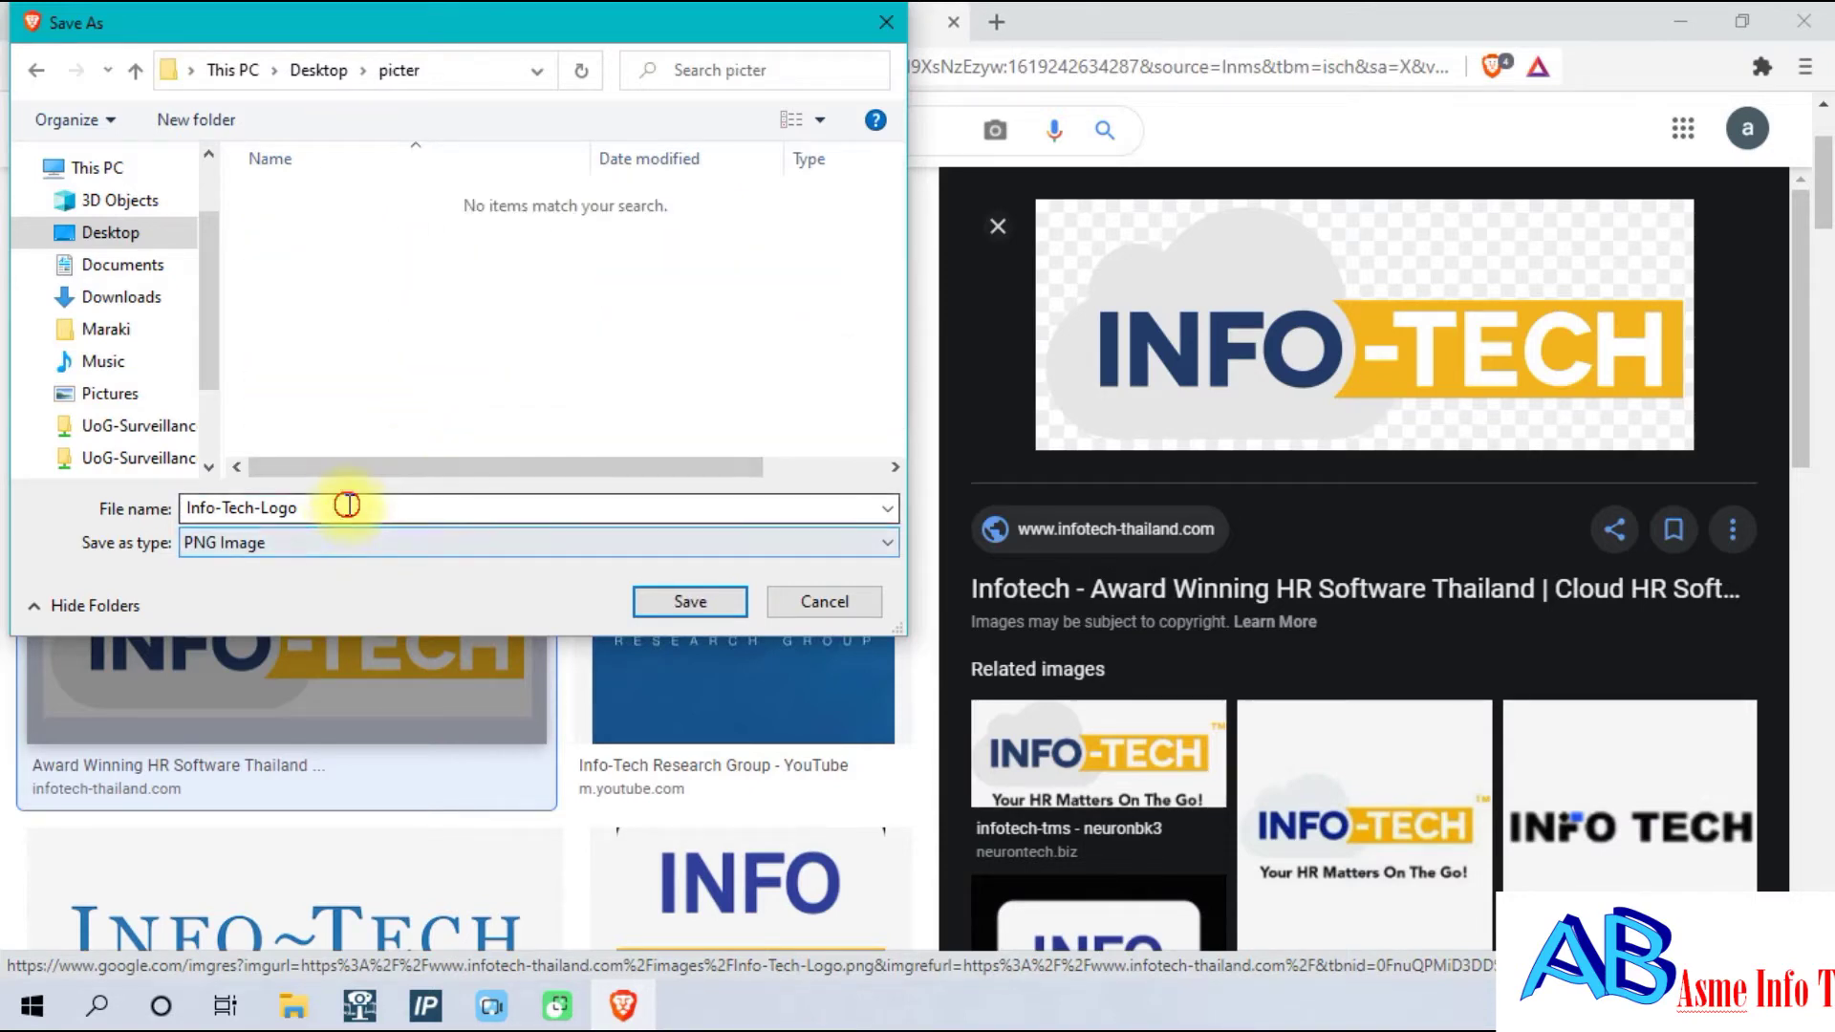
{"action": "left_click", "coordinate": [690, 602]}
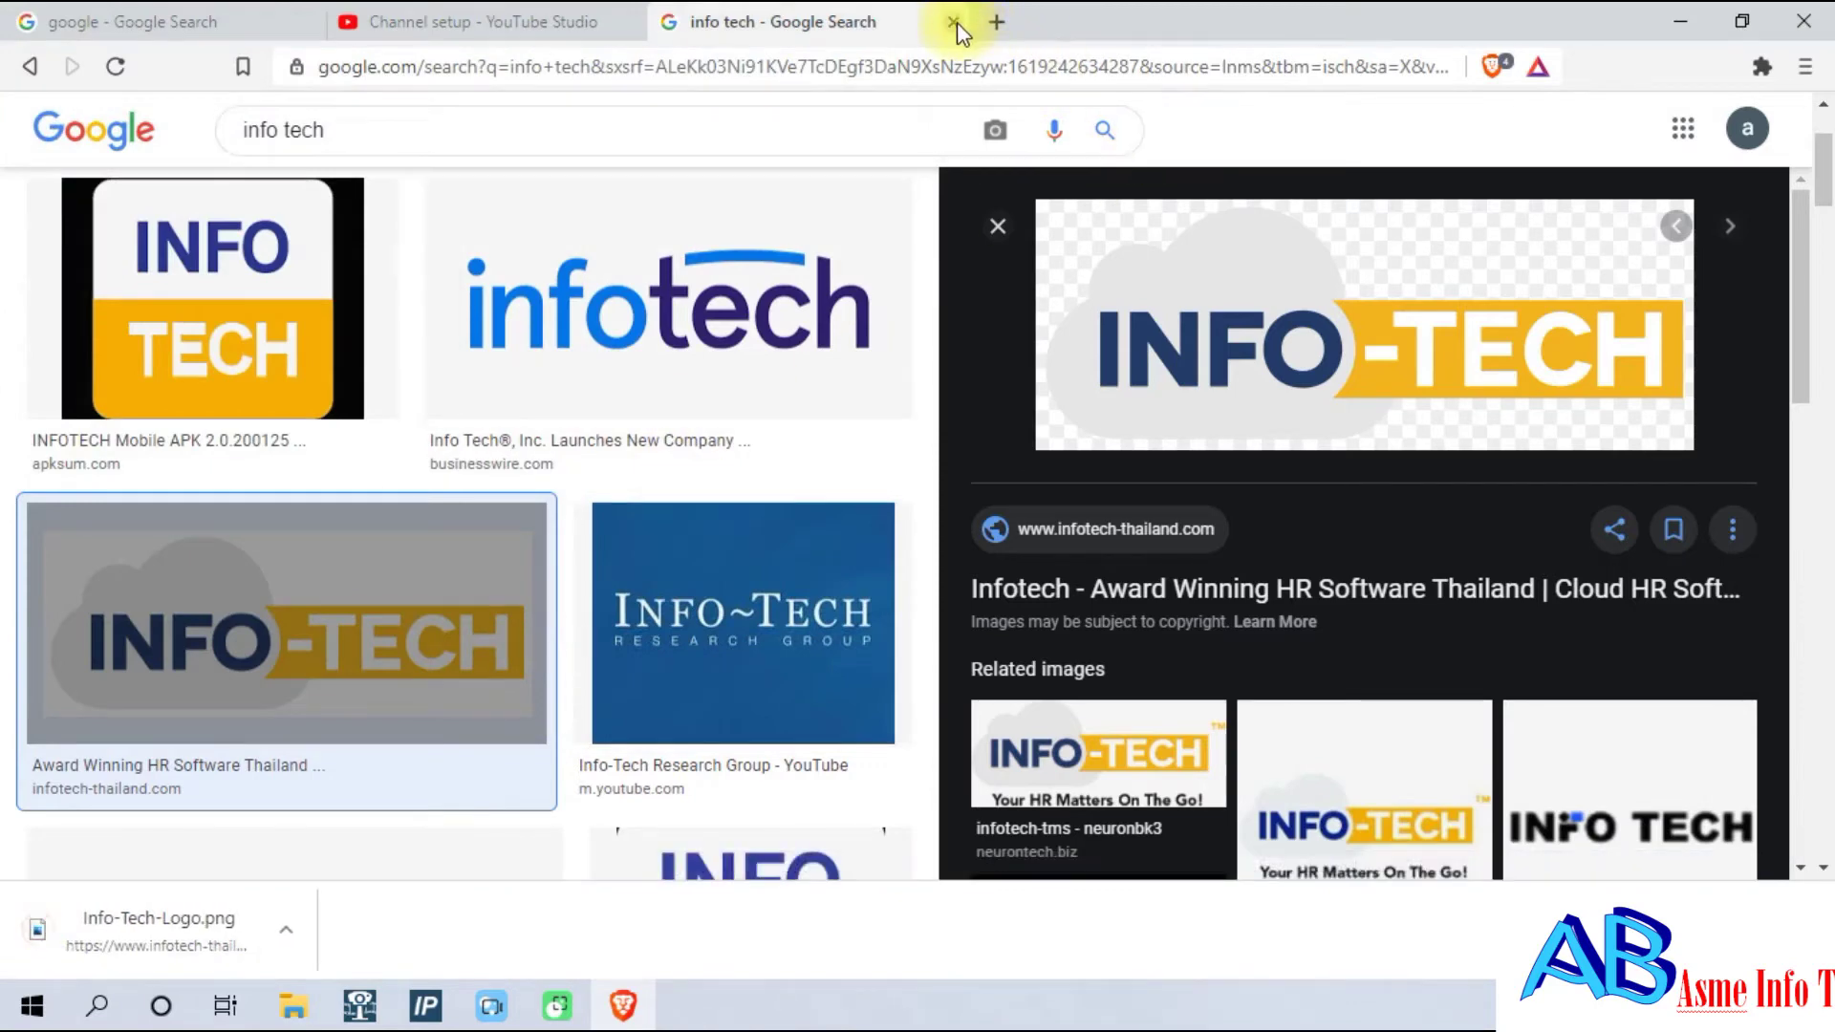
{"action": "left_click", "coordinate": [954, 21]}
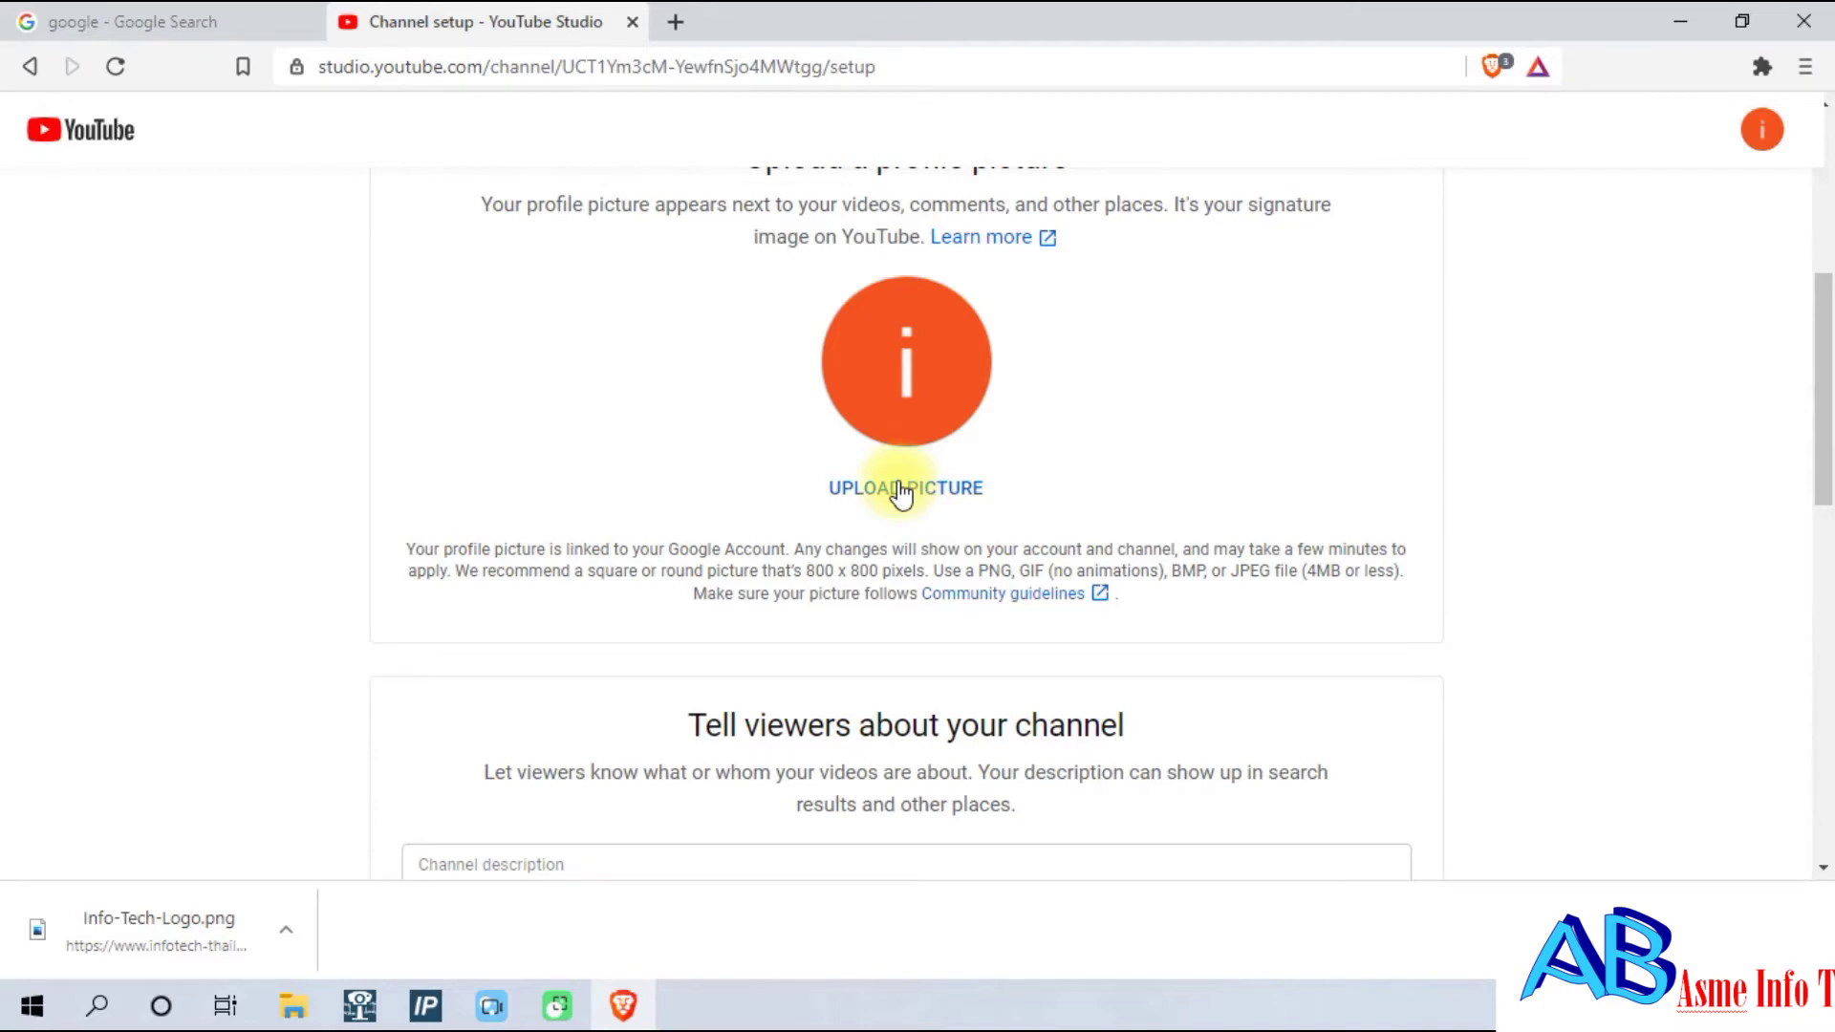
Search the web for "imge resizer" in a new tab.
{"action": "left_click", "coordinate": [676, 21]}
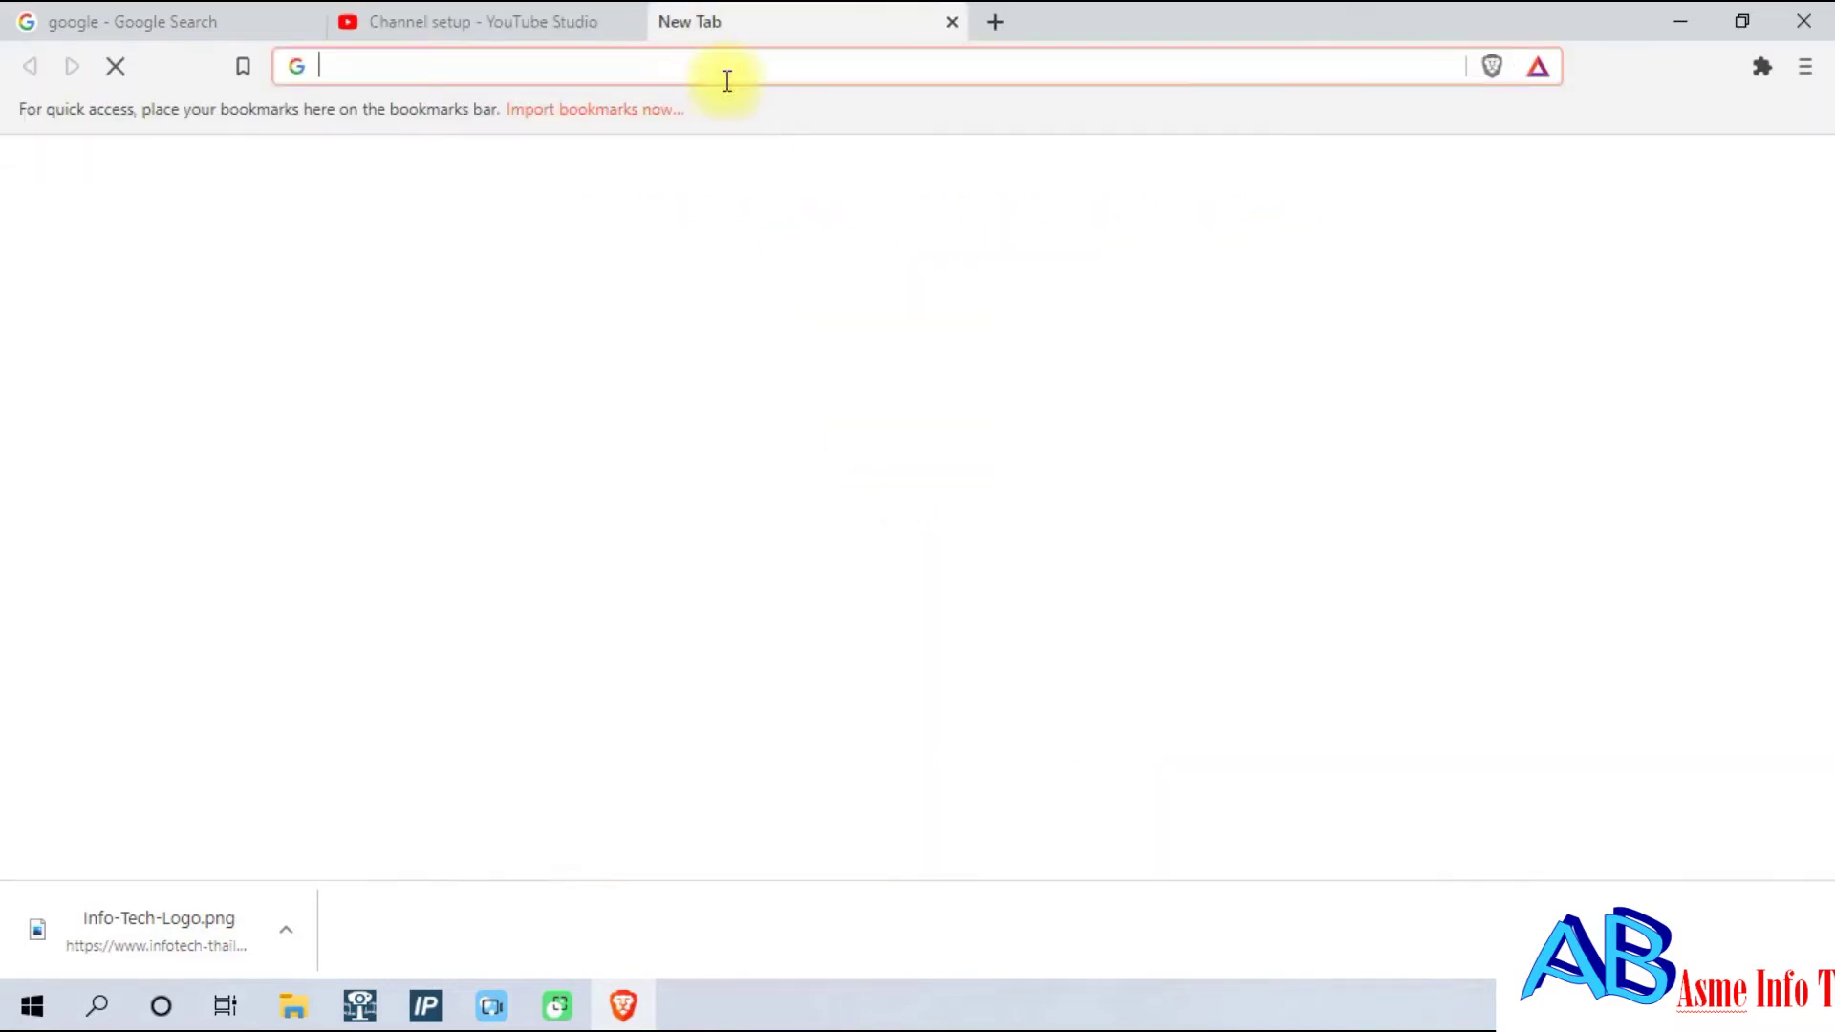
{"action": "type", "text": "imge "}
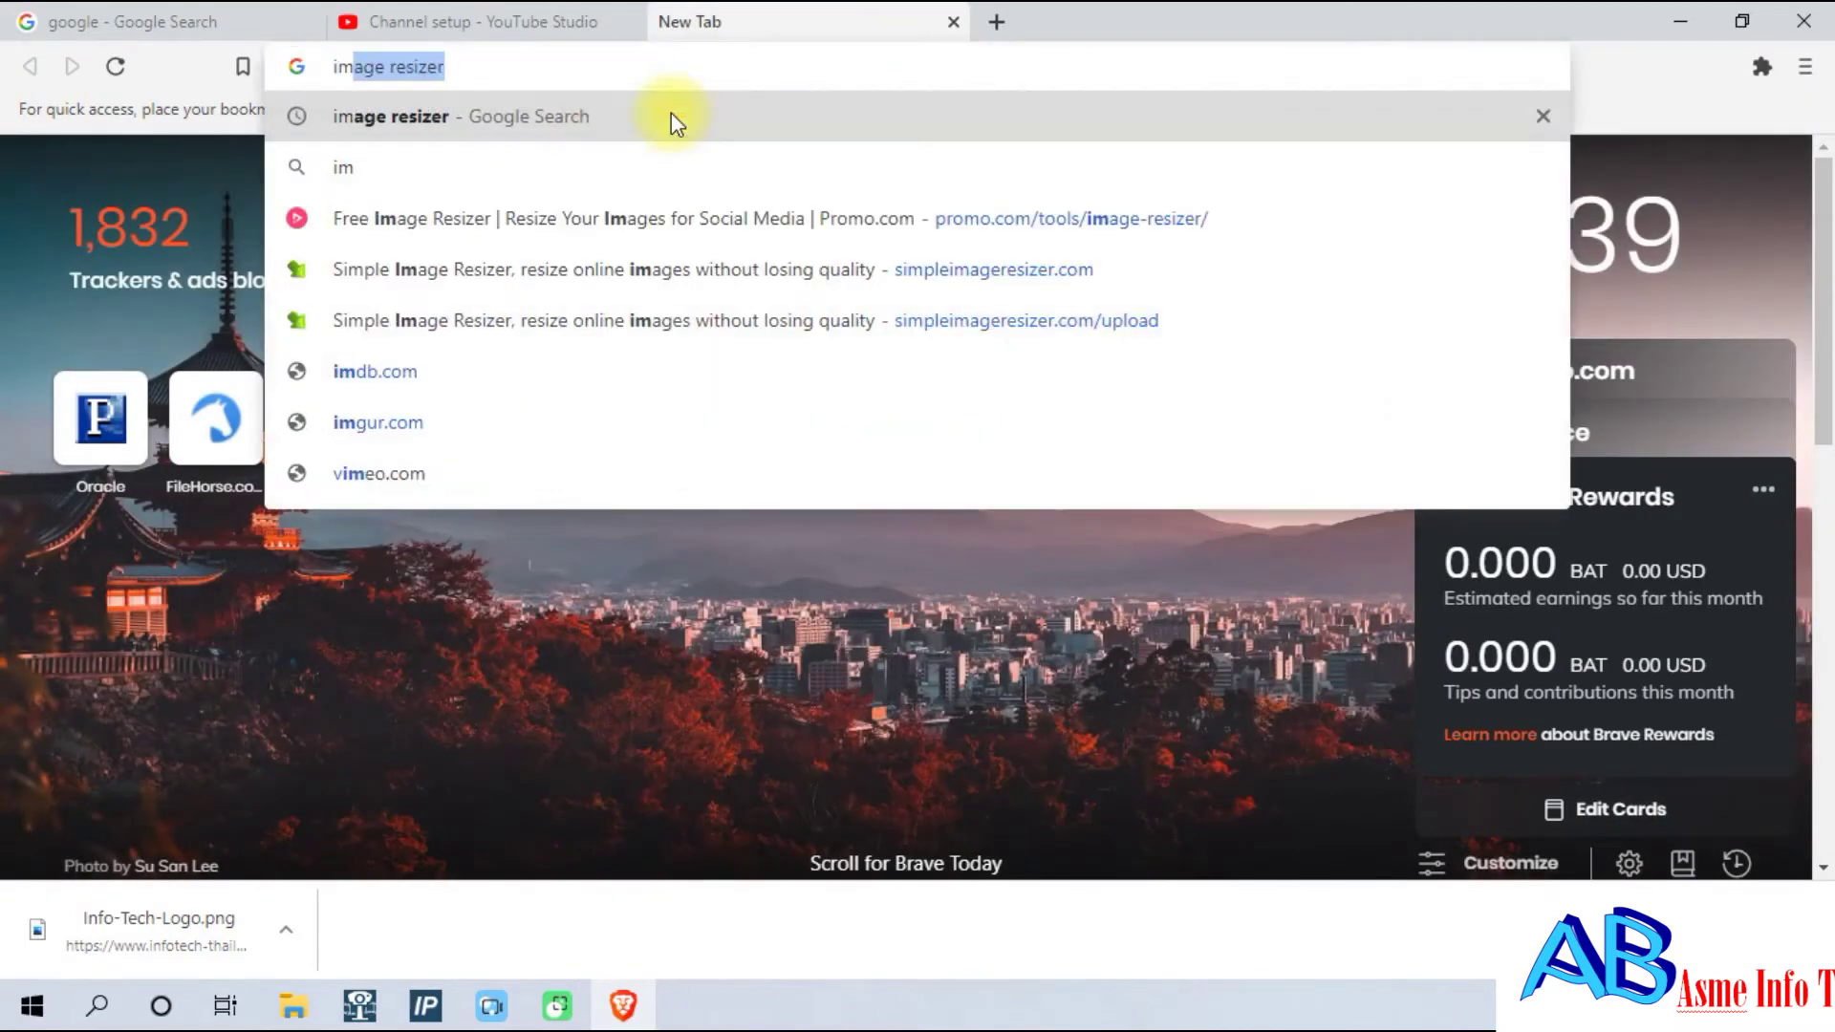
{"action": "type", "text": "re"}
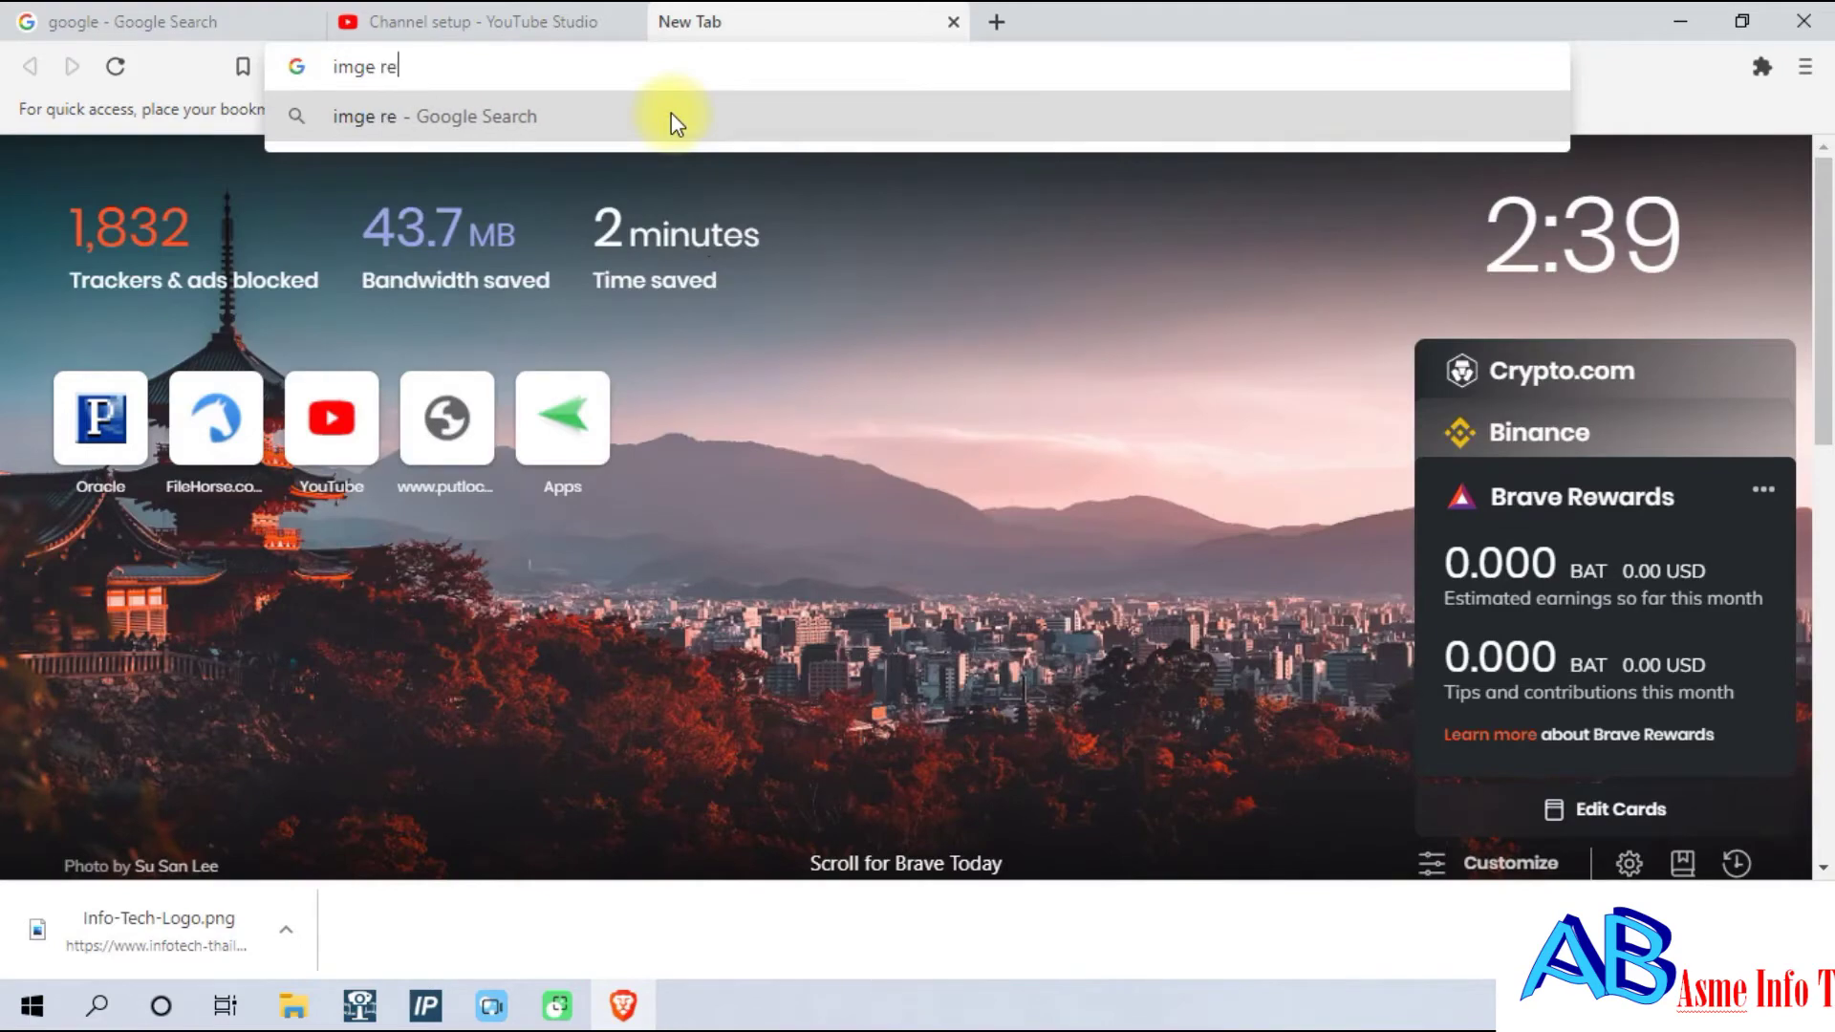
{"action": "type", "text": "sizer"}
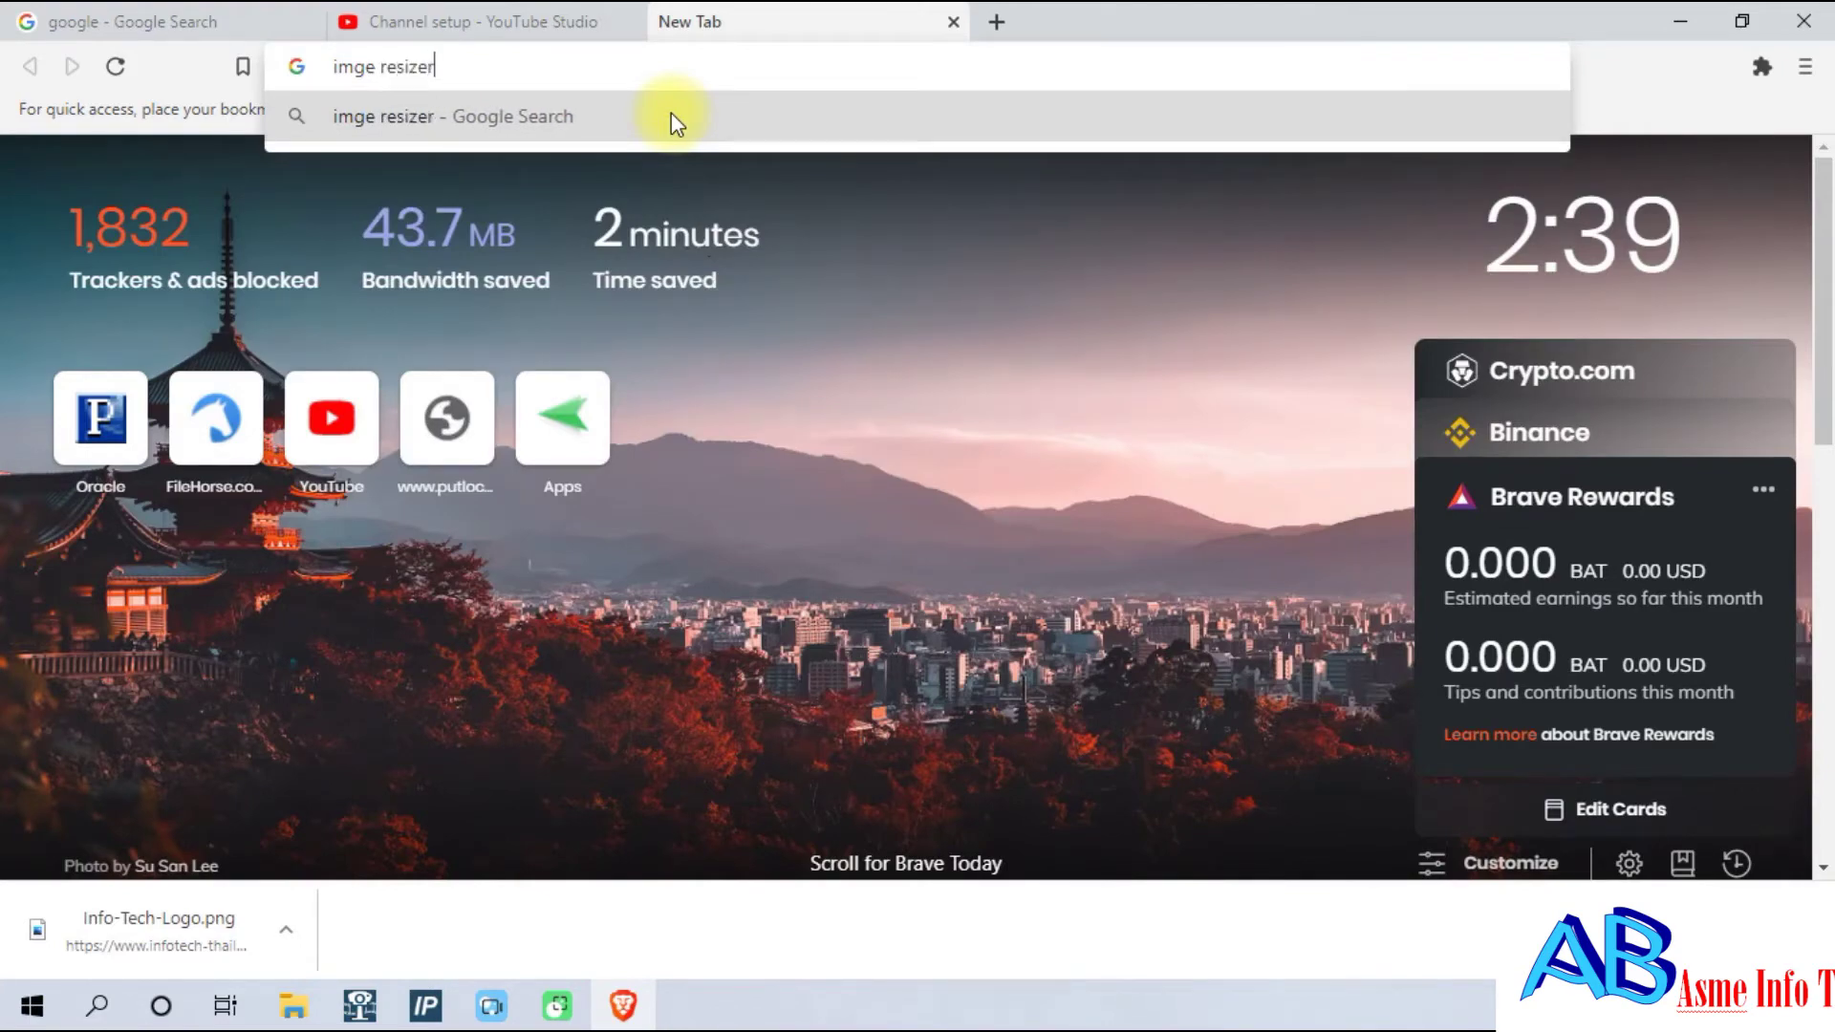
{"action": "key", "text": "Return"}
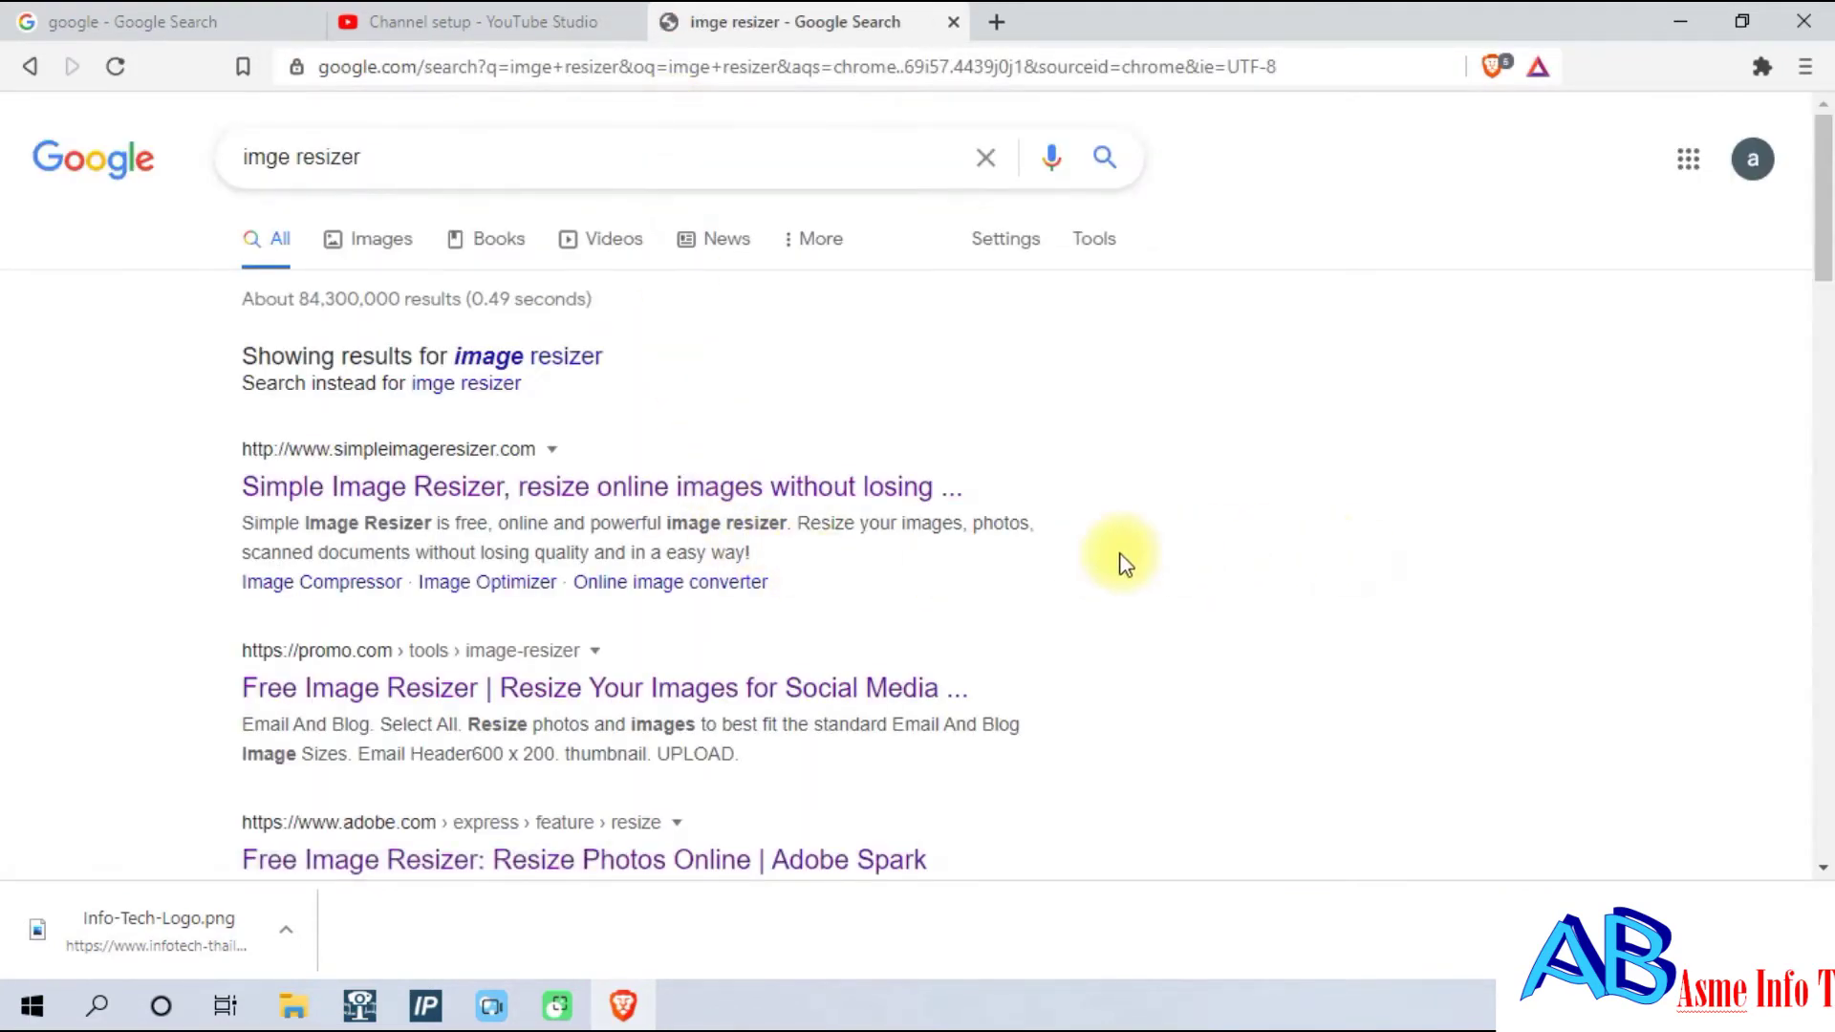
{"action": "scroll", "coordinate": [1108, 564], "scroll_direction": "down", "scroll_amount": 4}
{"action": "scroll", "coordinate": [984, 627], "scroll_direction": "down", "scroll_amount": 4}
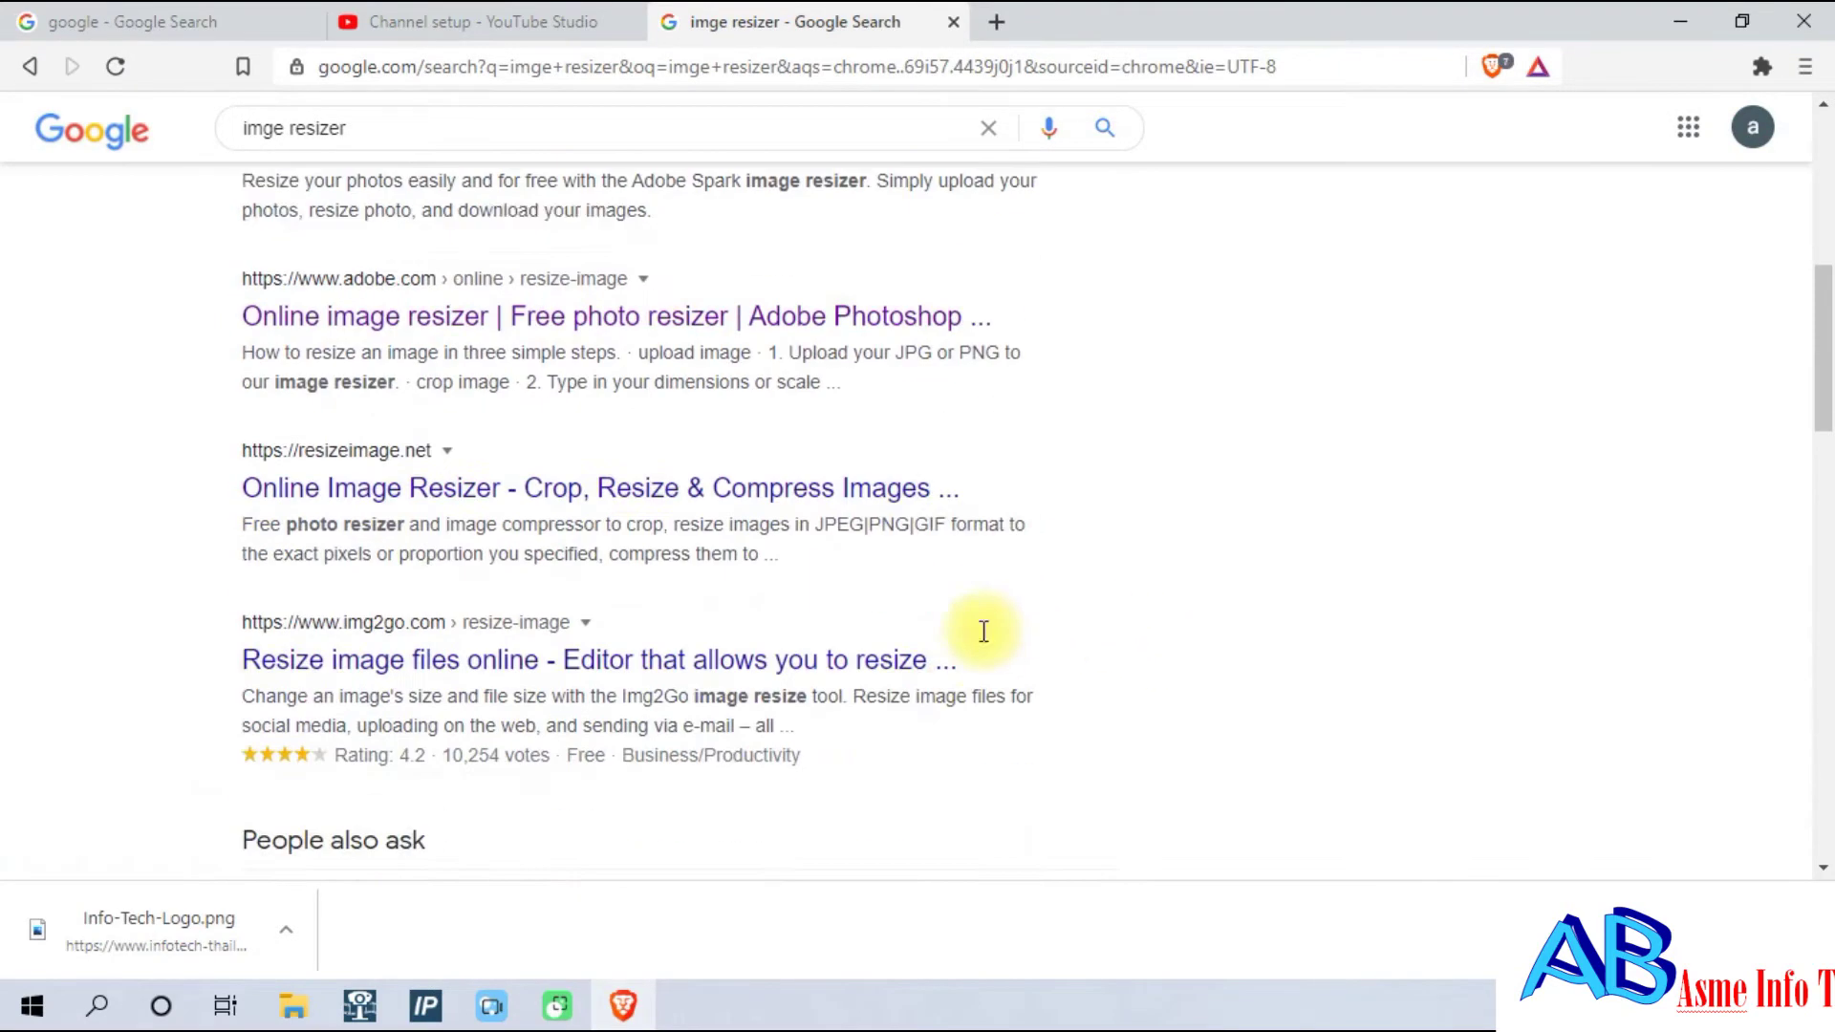
{"action": "scroll", "coordinate": [758, 660], "scroll_direction": "up", "scroll_amount": 4}
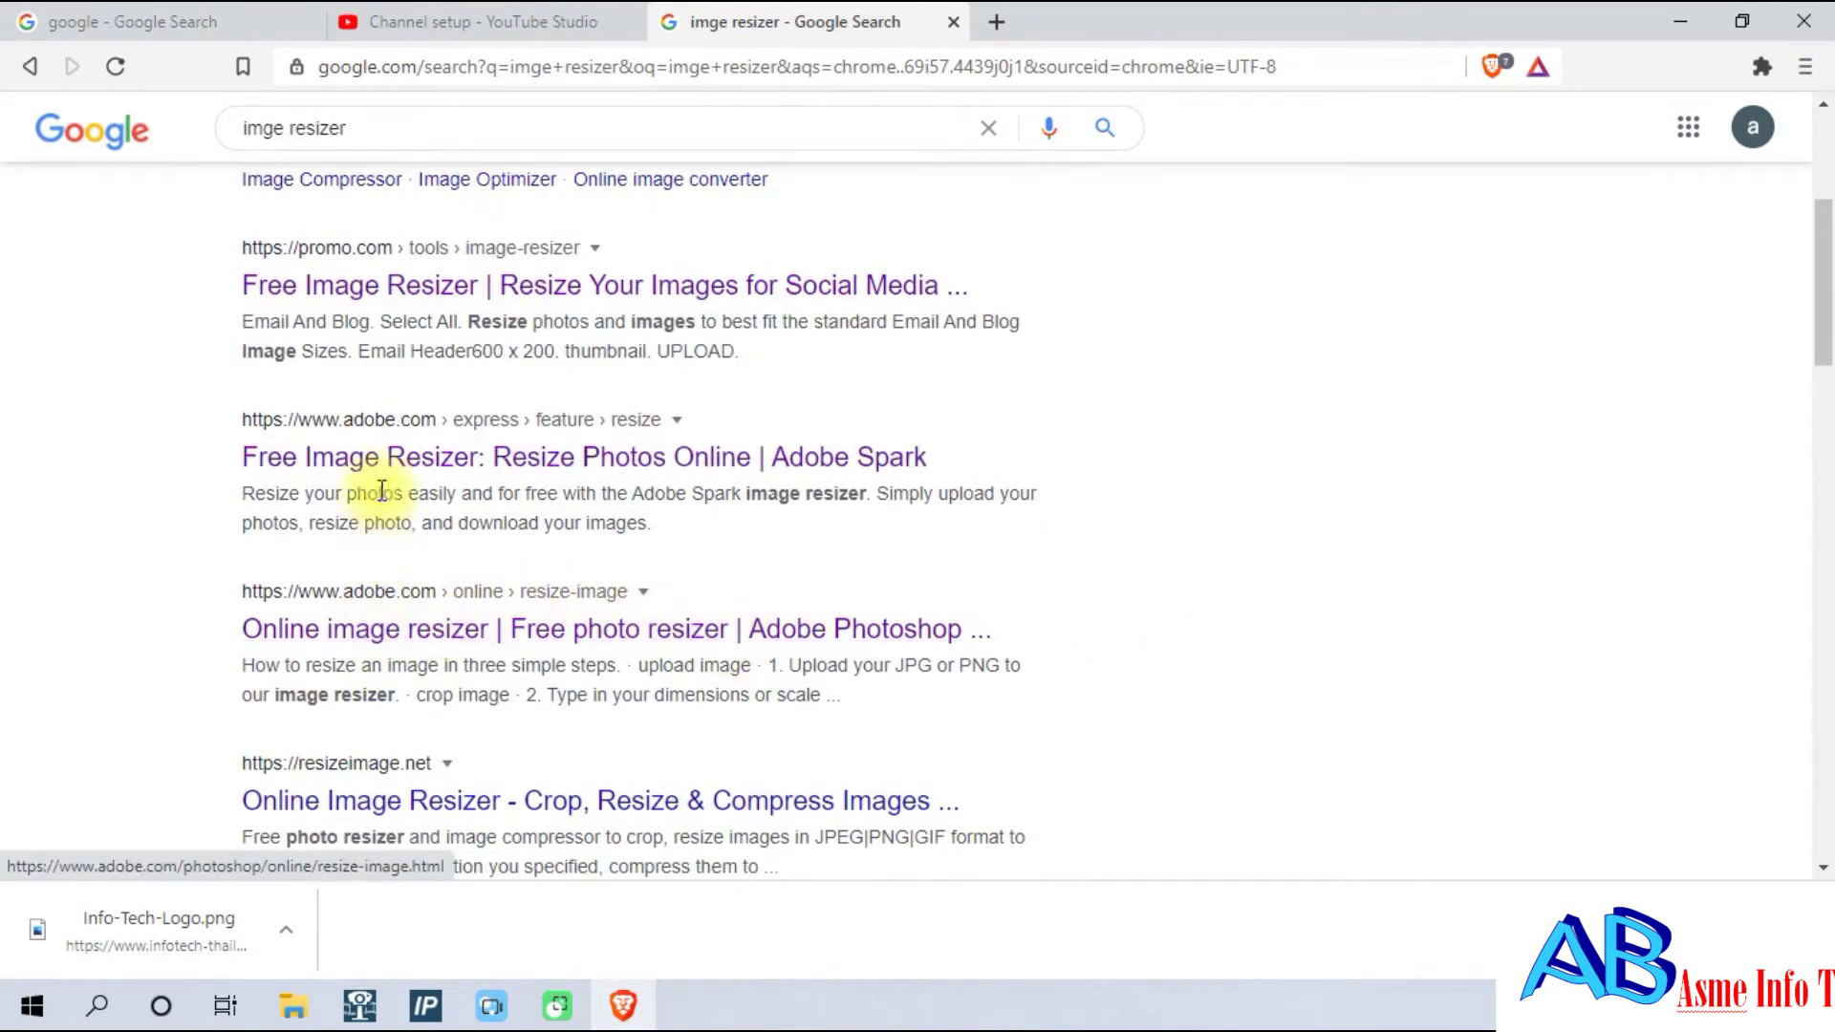
{"action": "left_click", "coordinate": [402, 460]}
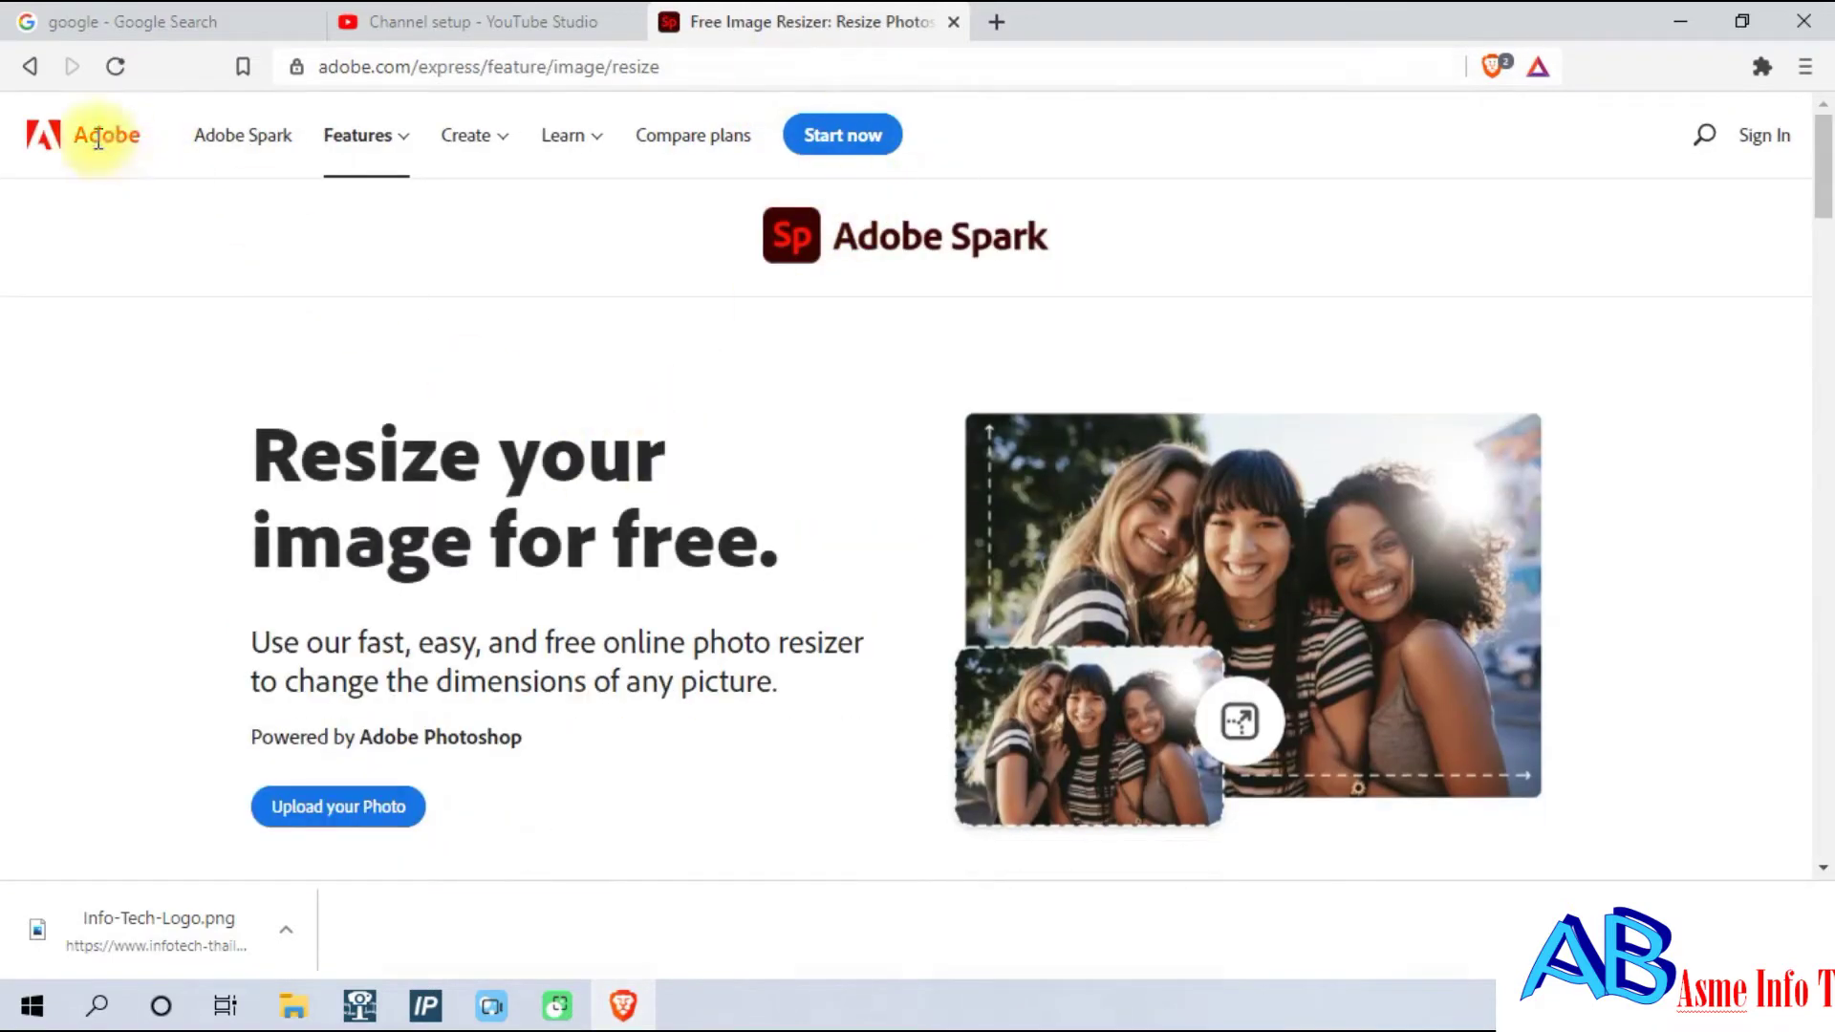
{"action": "left_click", "coordinate": [29, 66]}
Open the promo.com Free Image Resizer search result in a new tab and switch to it.
{"action": "scroll", "coordinate": [831, 593], "scroll_direction": "down", "scroll_amount": 5}
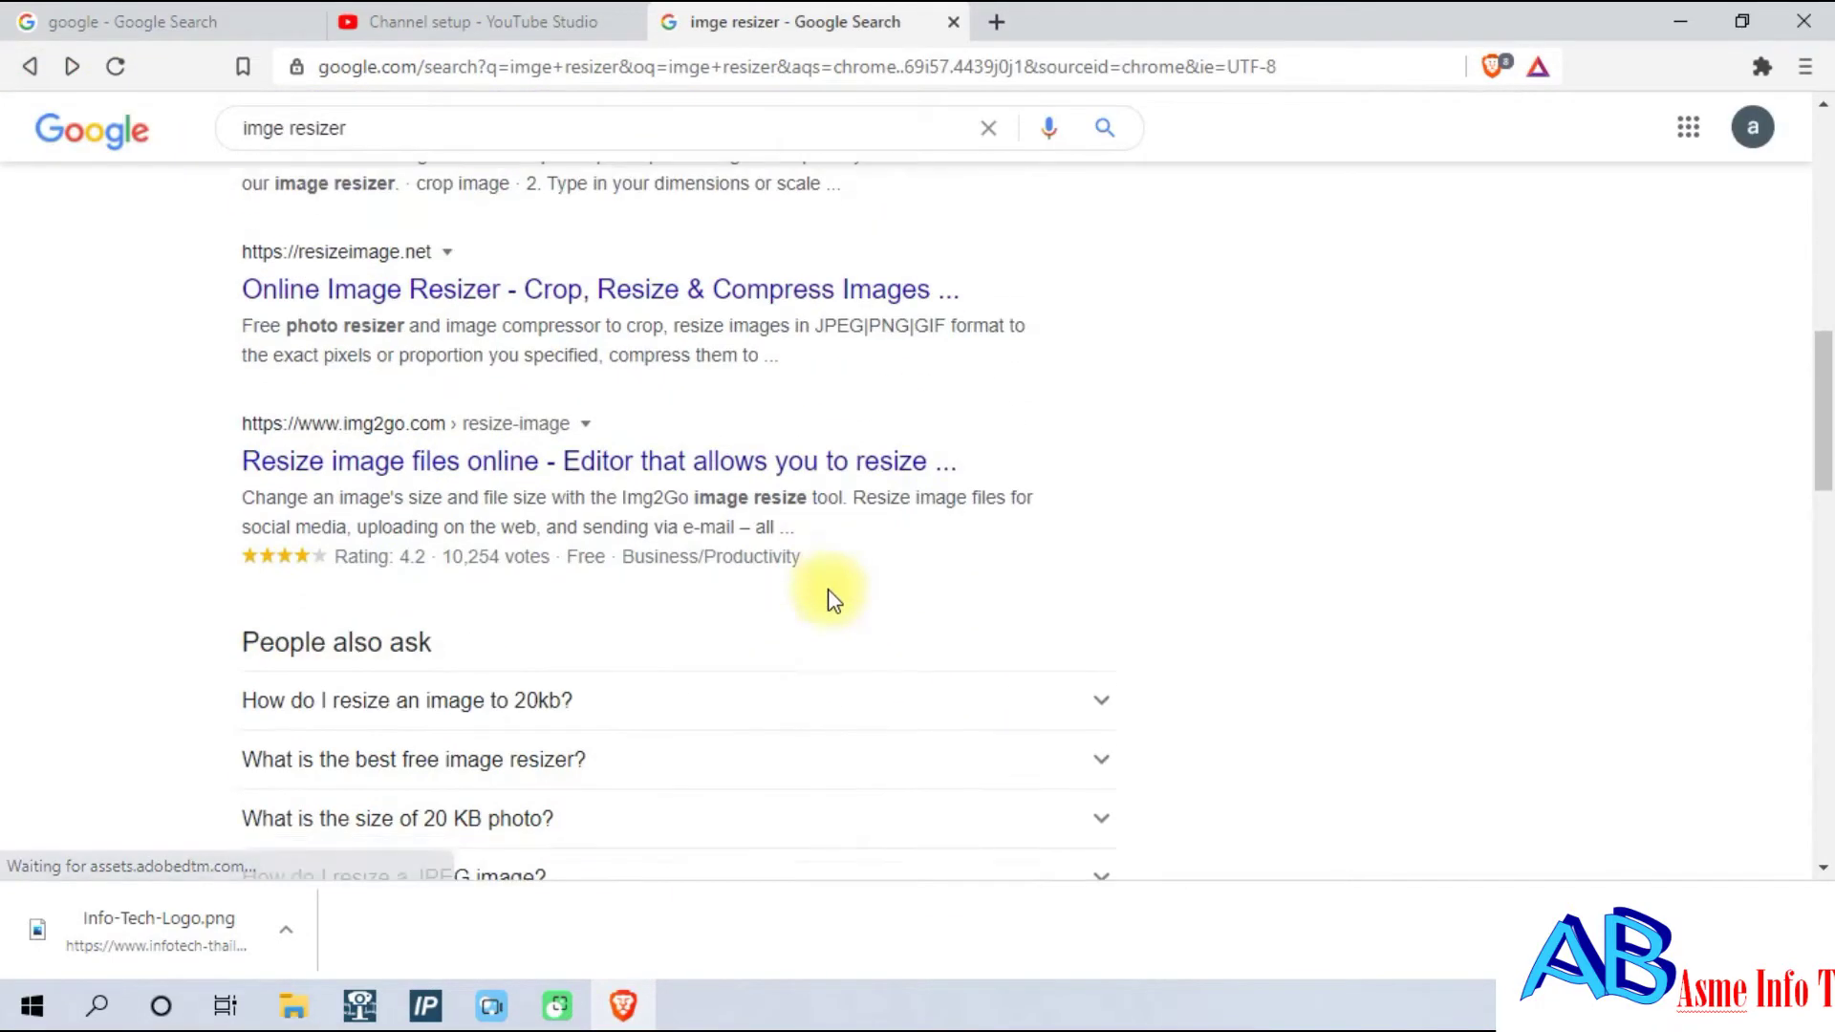
{"action": "scroll", "coordinate": [706, 626], "scroll_direction": "up", "scroll_amount": 5}
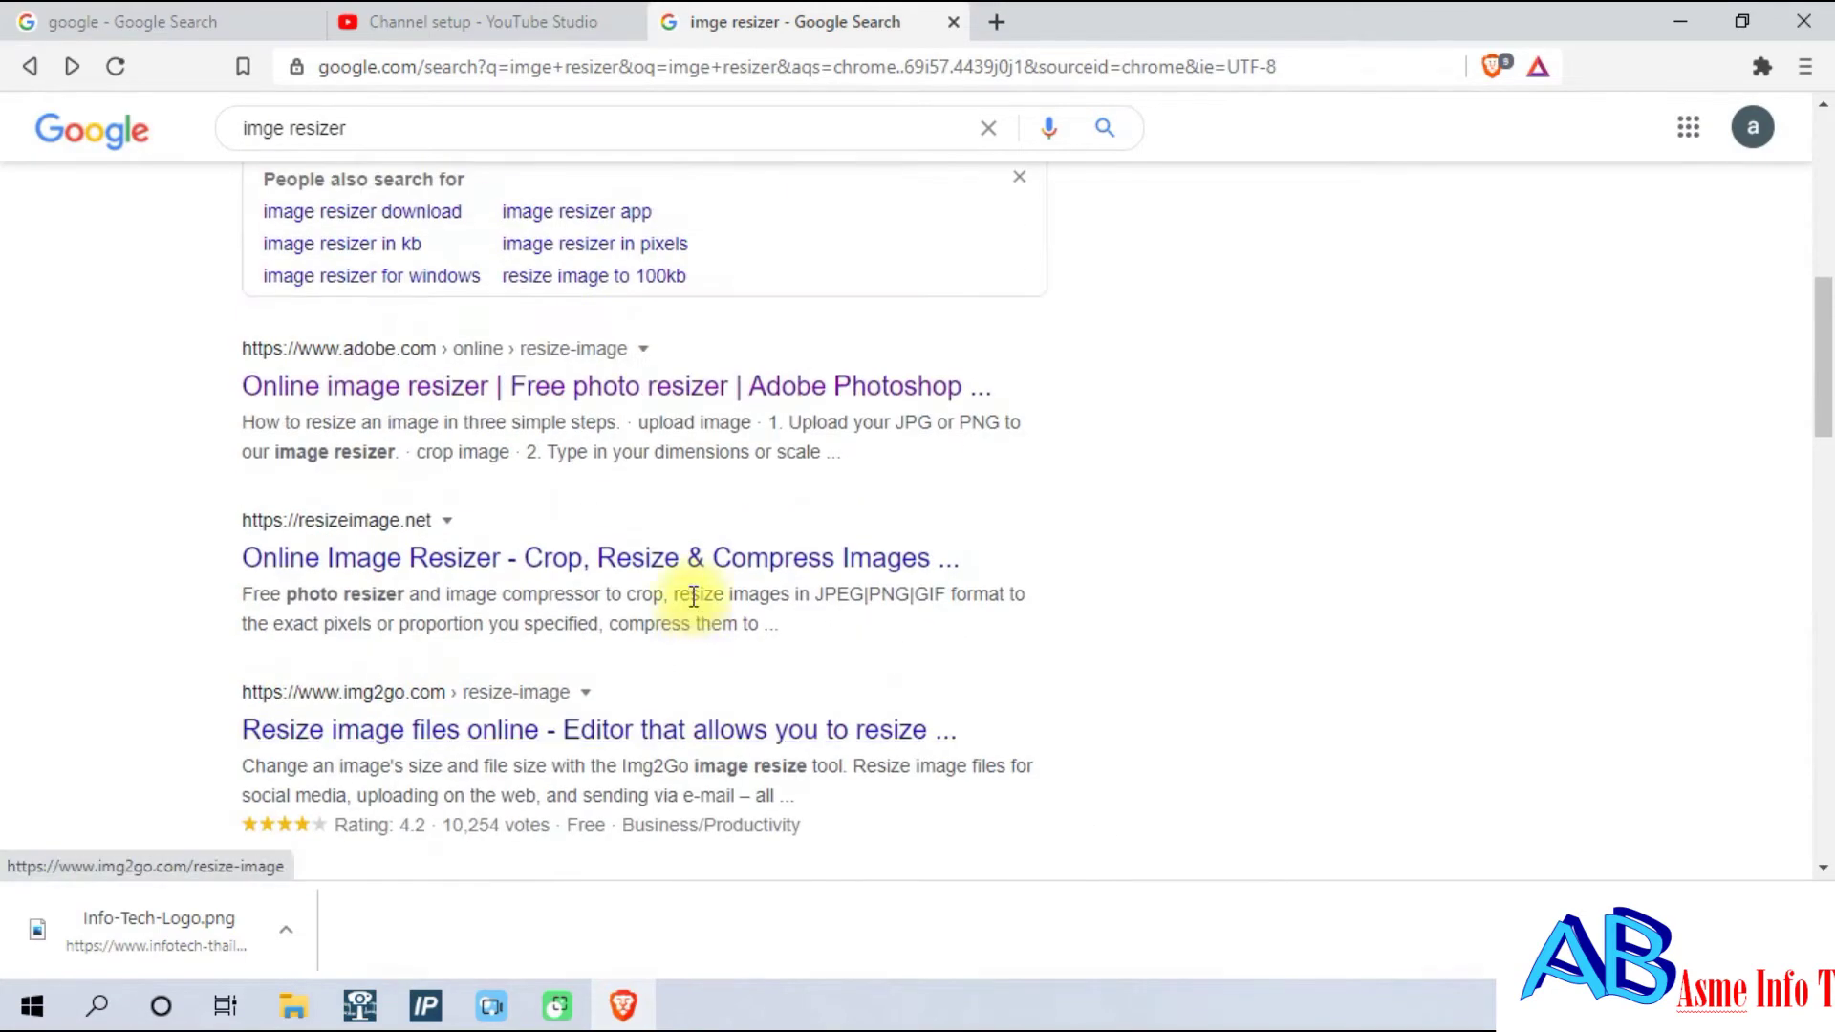
{"action": "scroll", "coordinate": [688, 595], "scroll_direction": "up", "scroll_amount": 3}
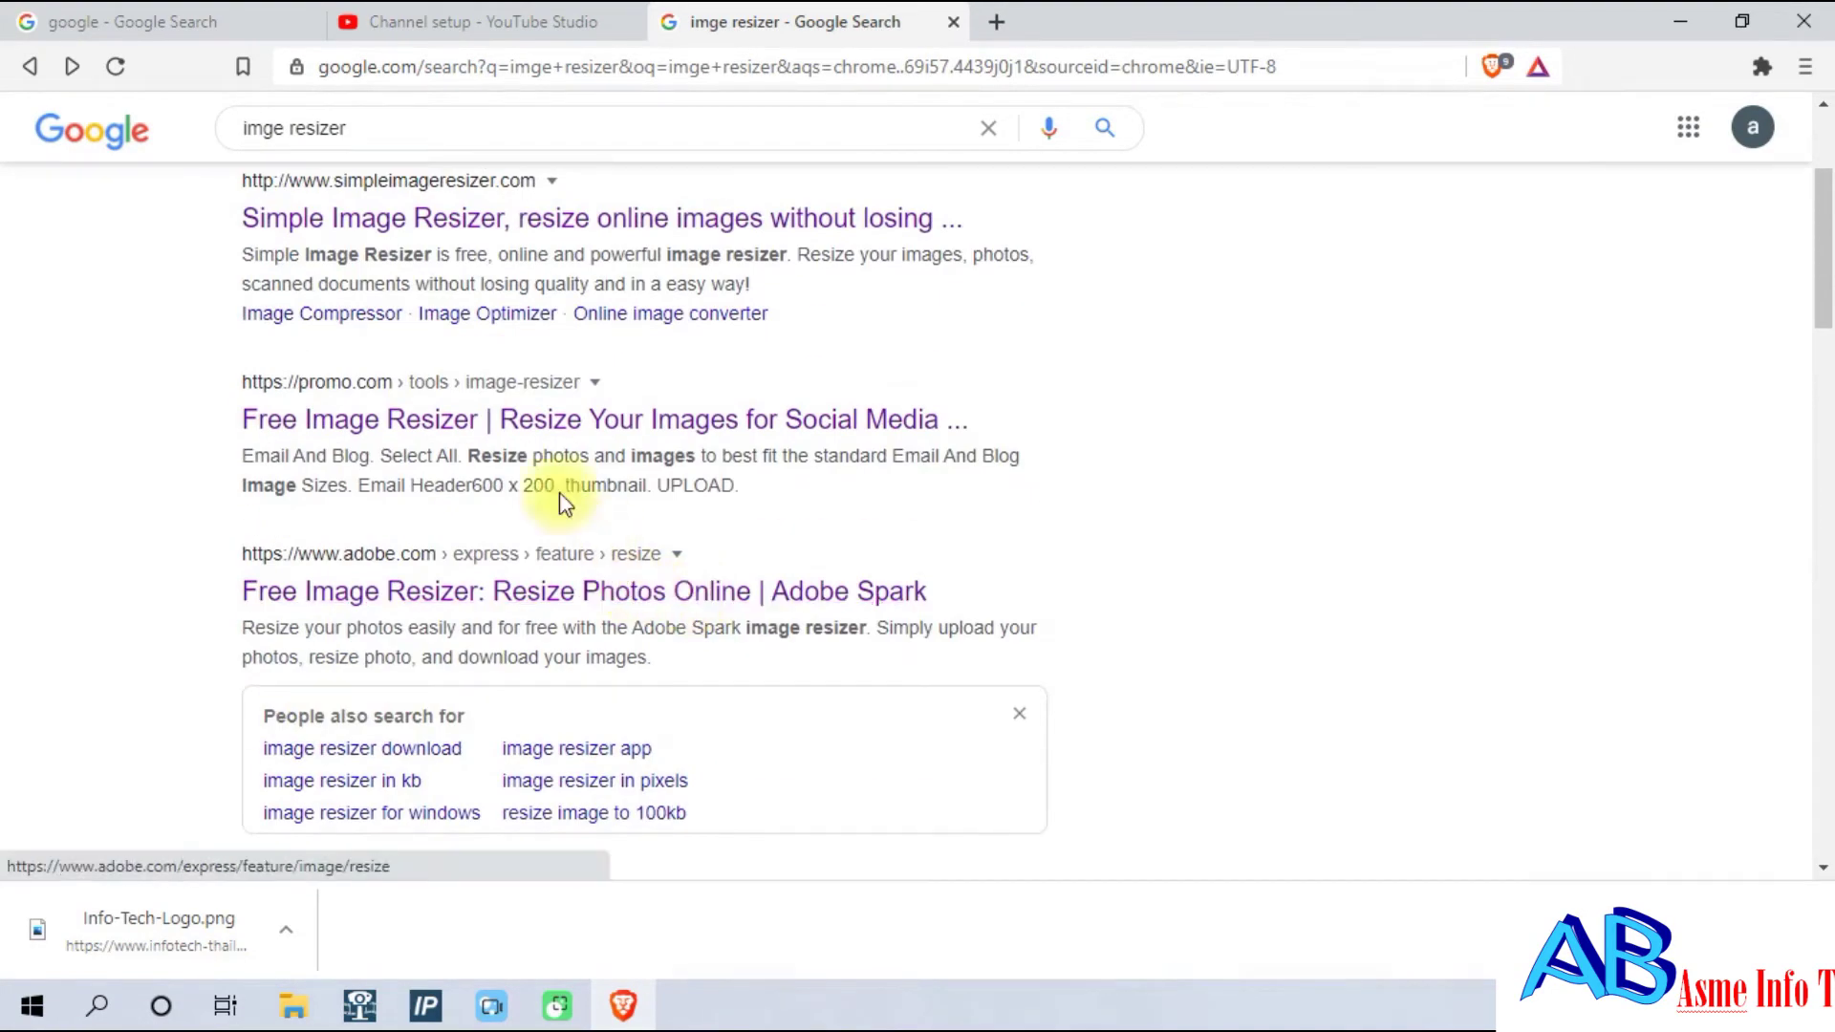
{"action": "right_click", "coordinate": [473, 423]}
{"action": "left_click", "coordinate": [520, 439]}
{"action": "scroll", "coordinate": [655, 483], "scroll_direction": "up", "scroll_amount": 3}
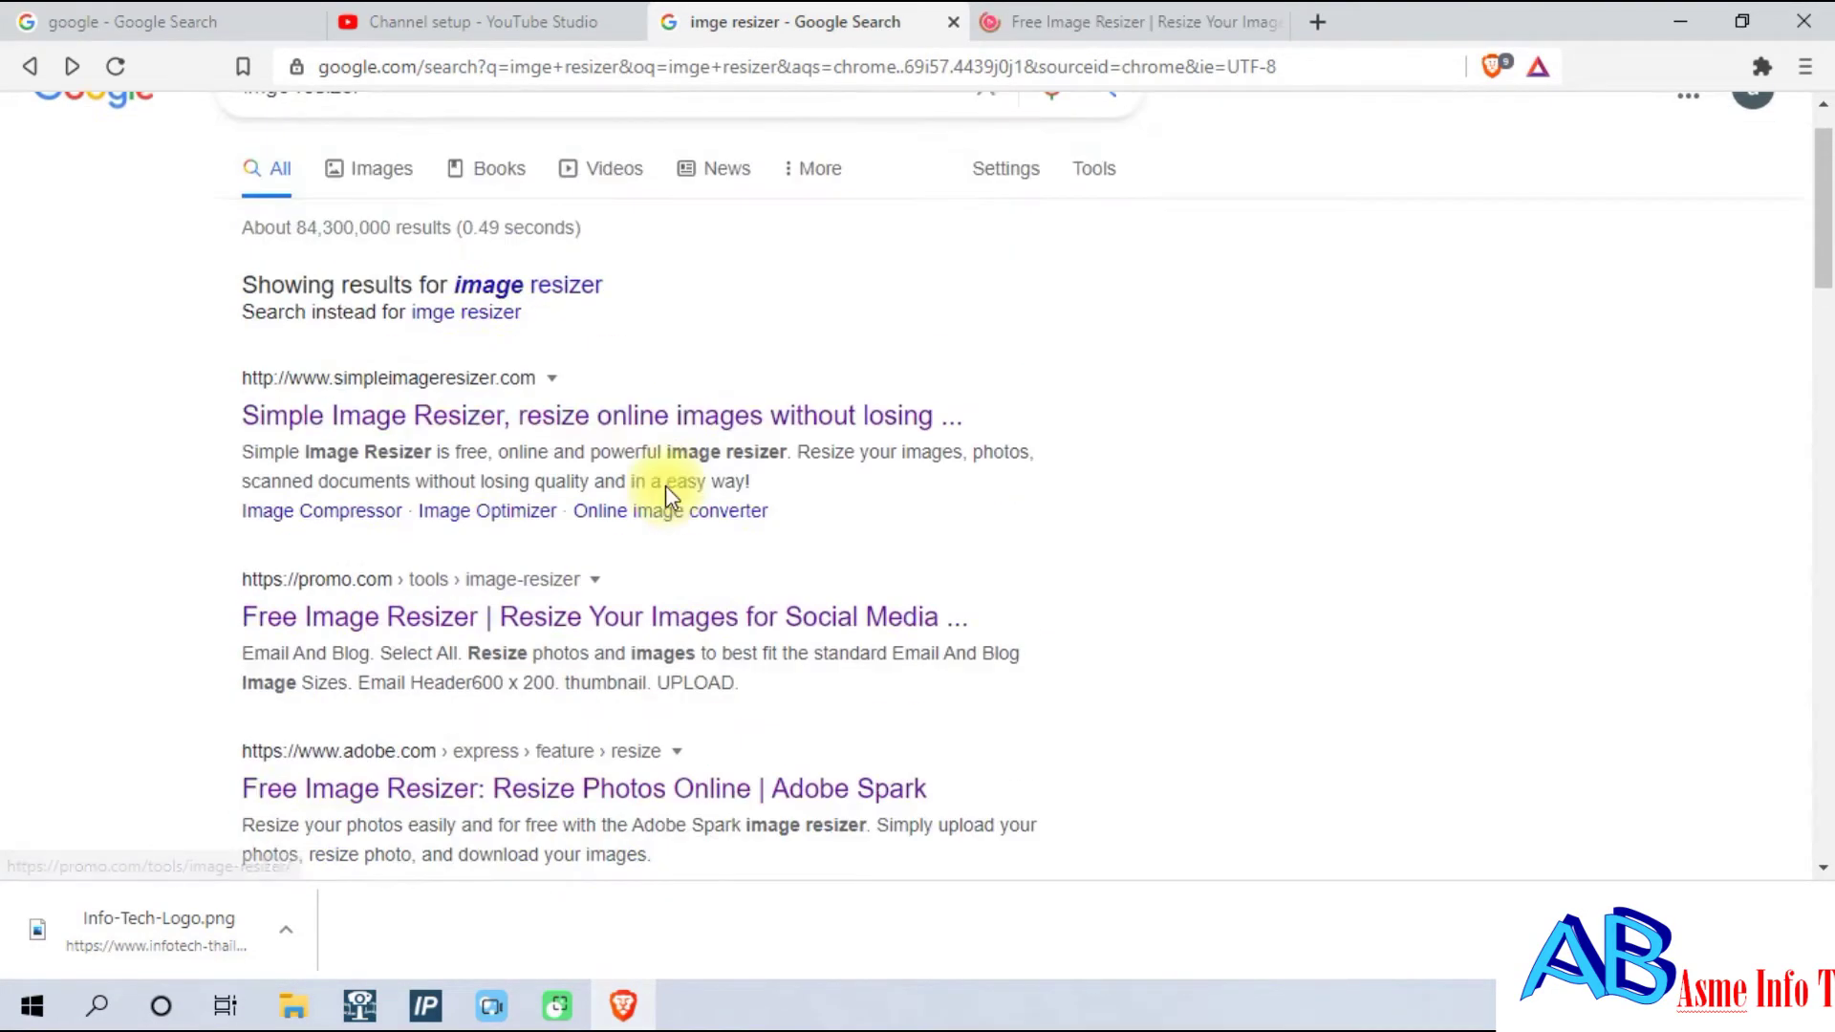
{"action": "scroll", "coordinate": [677, 533], "scroll_direction": "down", "scroll_amount": 9}
{"action": "scroll", "coordinate": [677, 533], "scroll_direction": "down", "scroll_amount": 20}
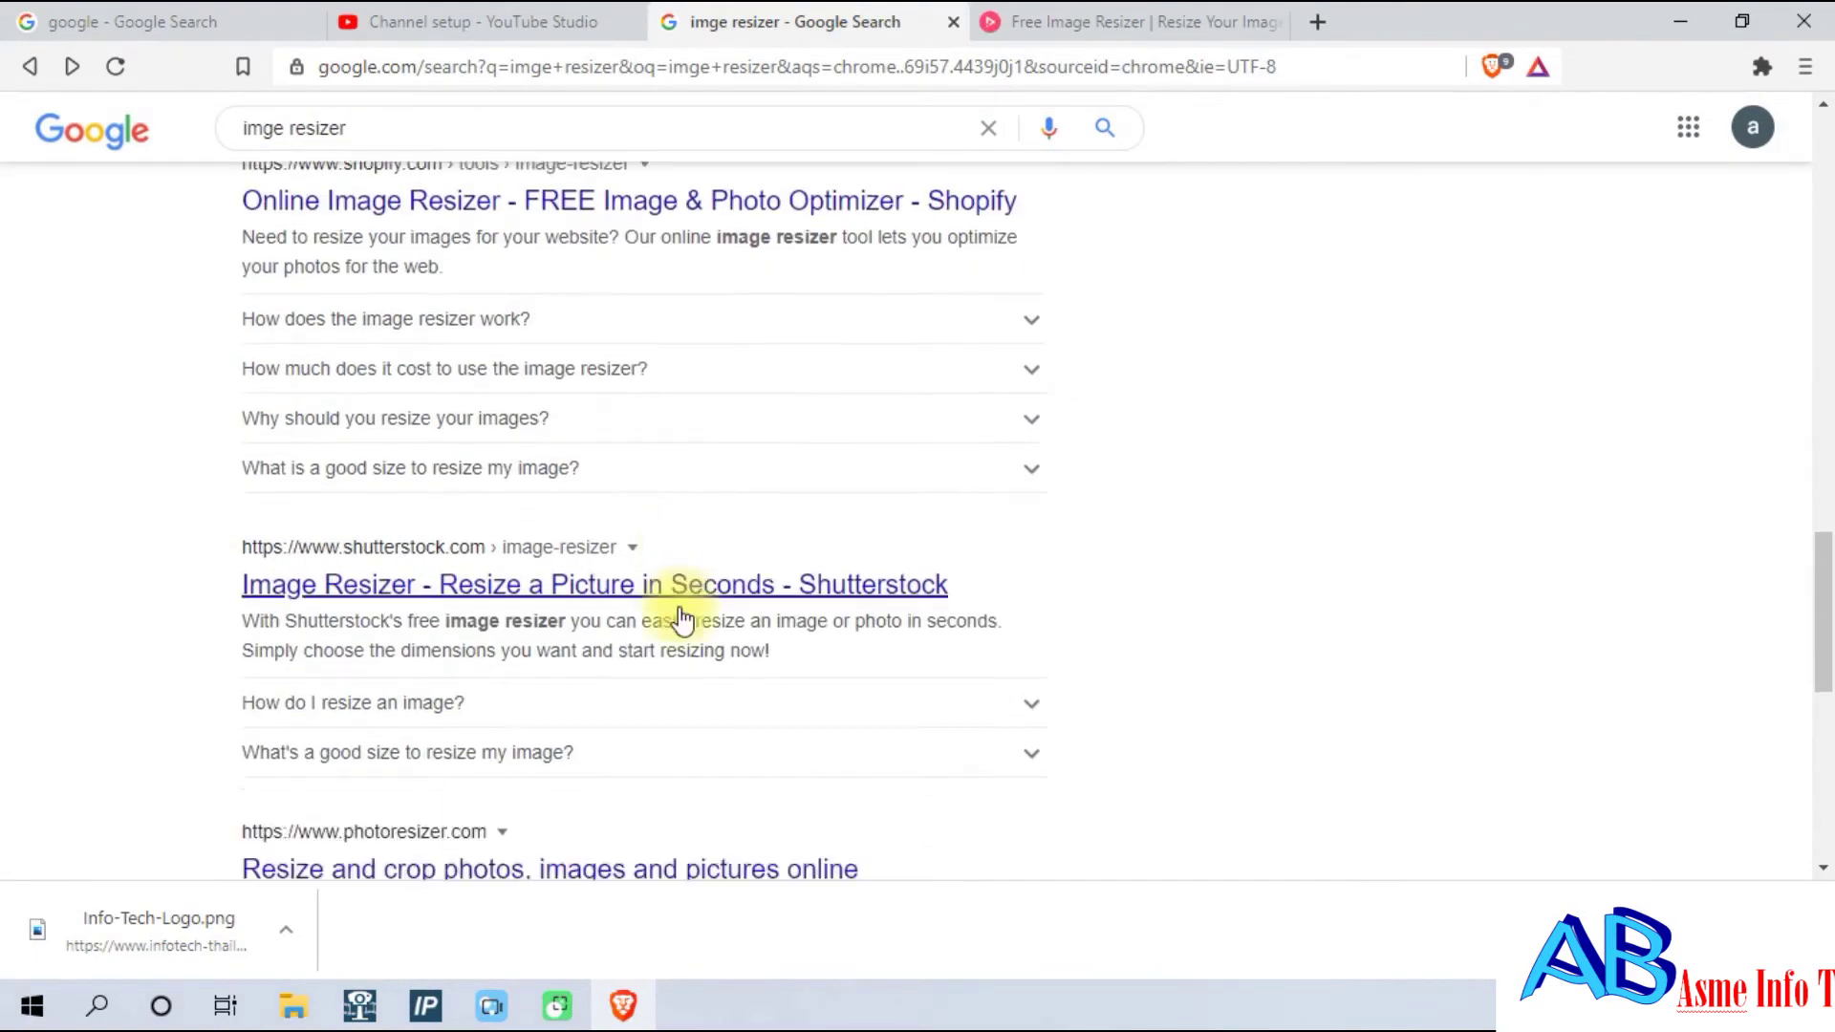
{"action": "left_click", "coordinate": [1056, 19]}
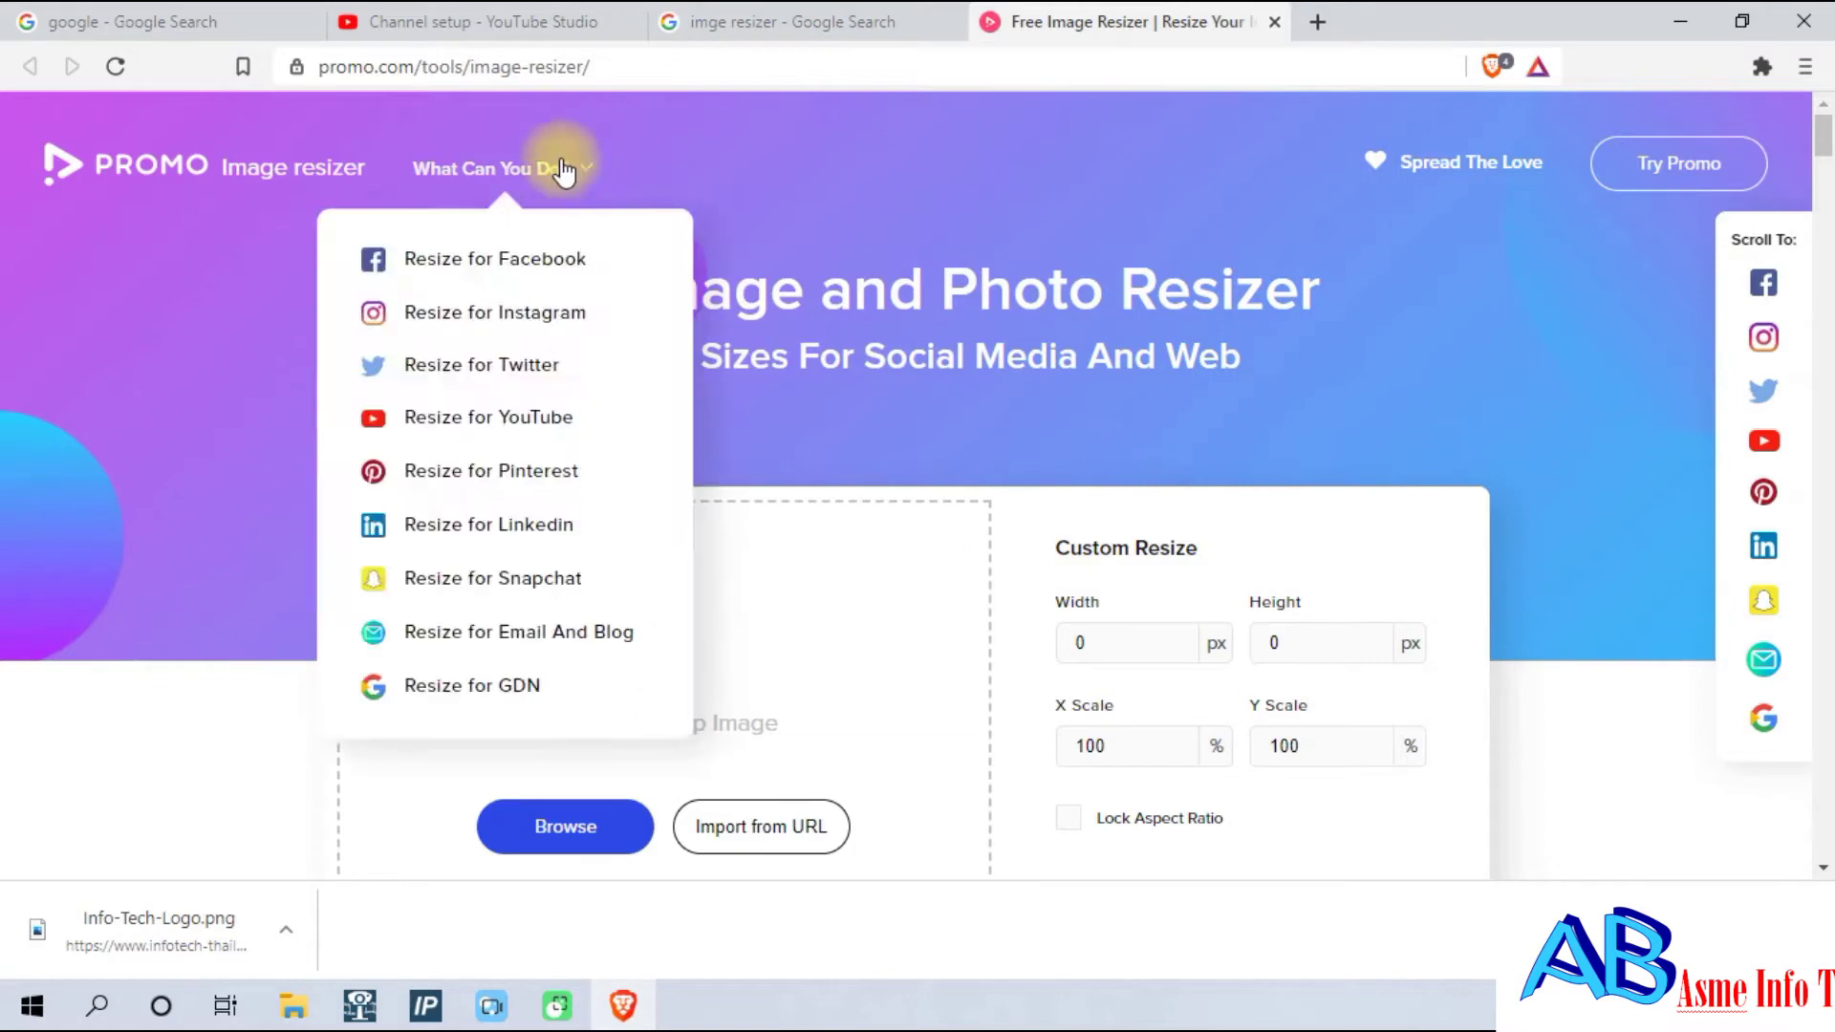
Upload Info-Tech-Logo from the Desktop folder "picter" as the profile picture on the YouTube channel setup page.
{"action": "left_click", "coordinate": [529, 19]}
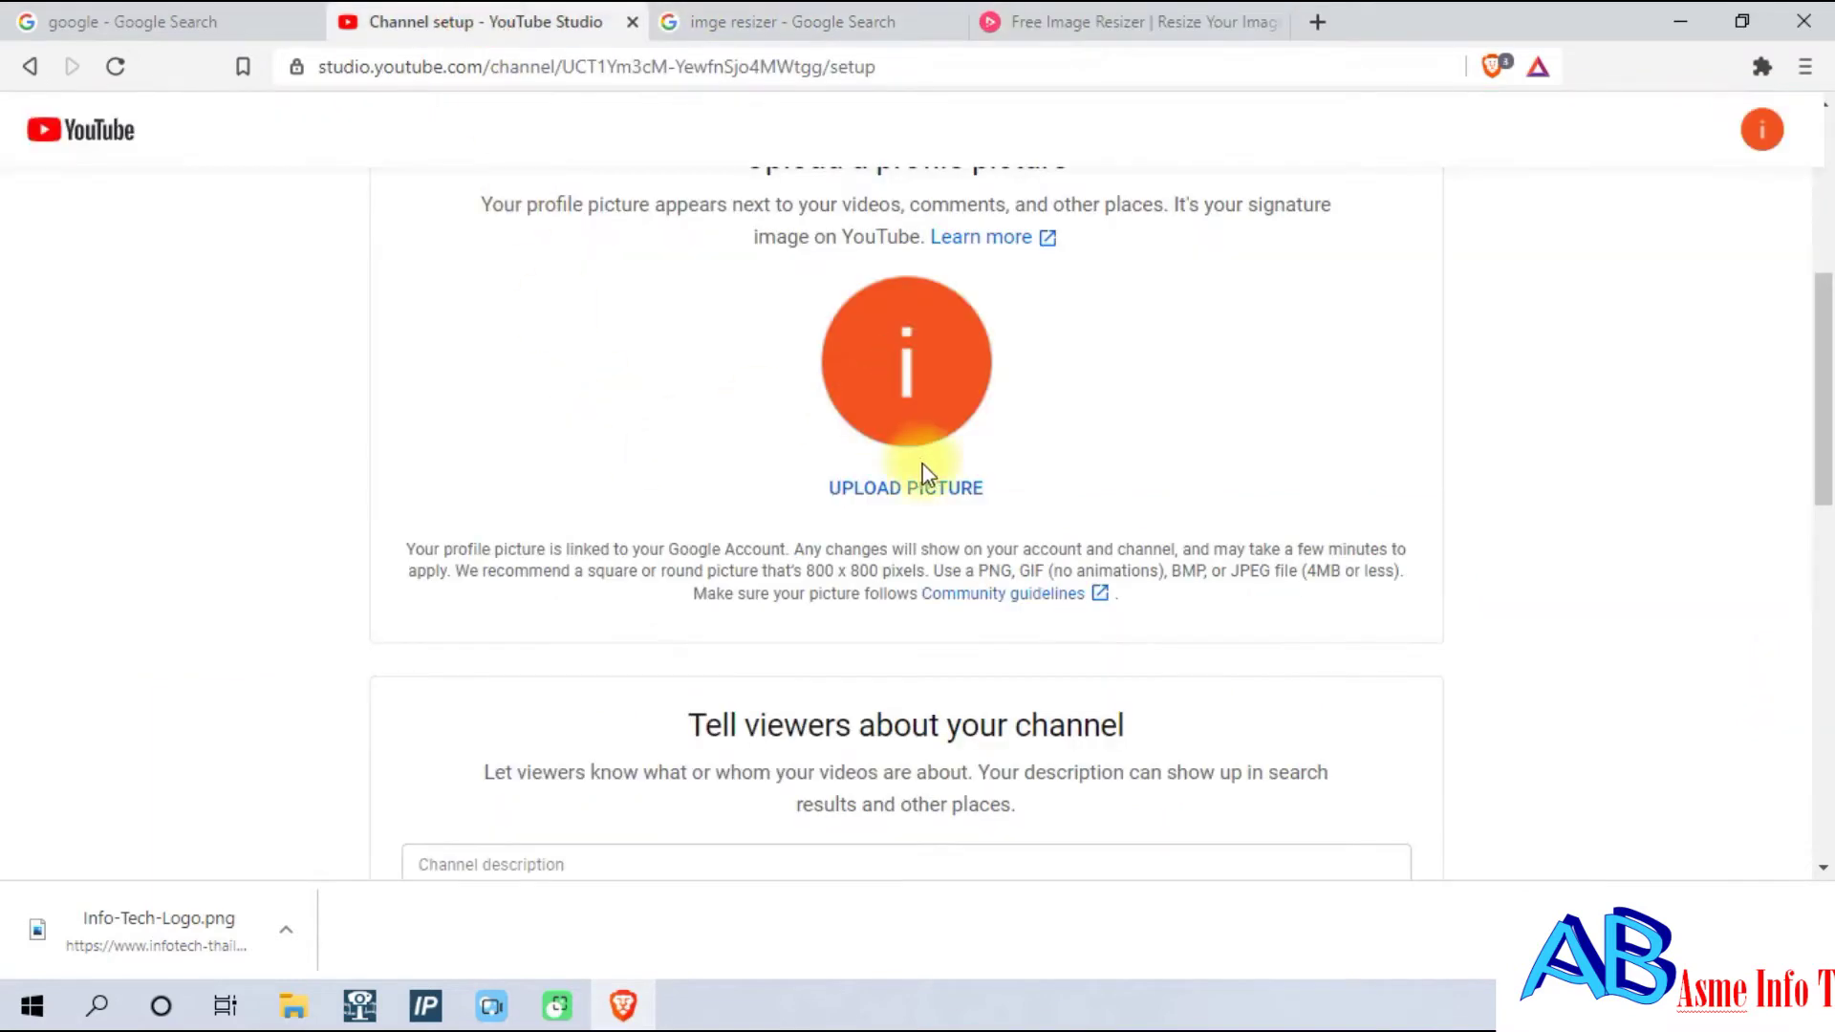
{"action": "left_click", "coordinate": [885, 493]}
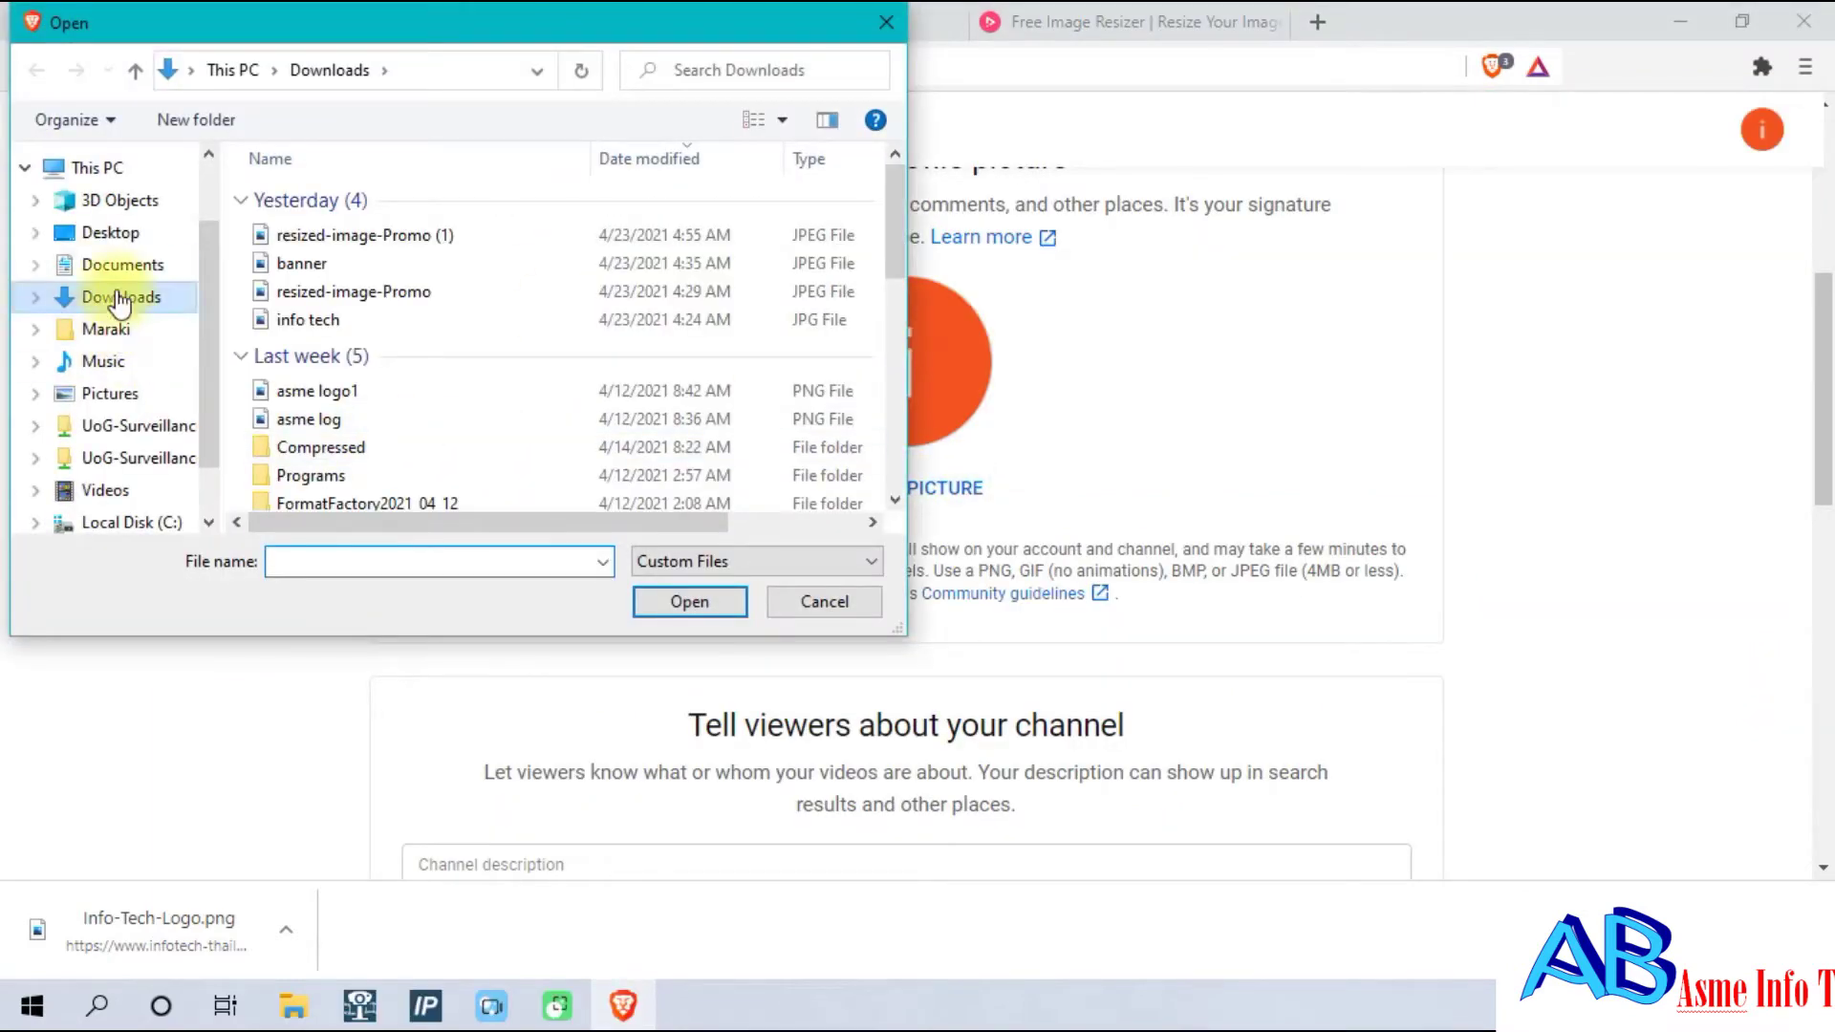
{"action": "left_click", "coordinate": [124, 241]}
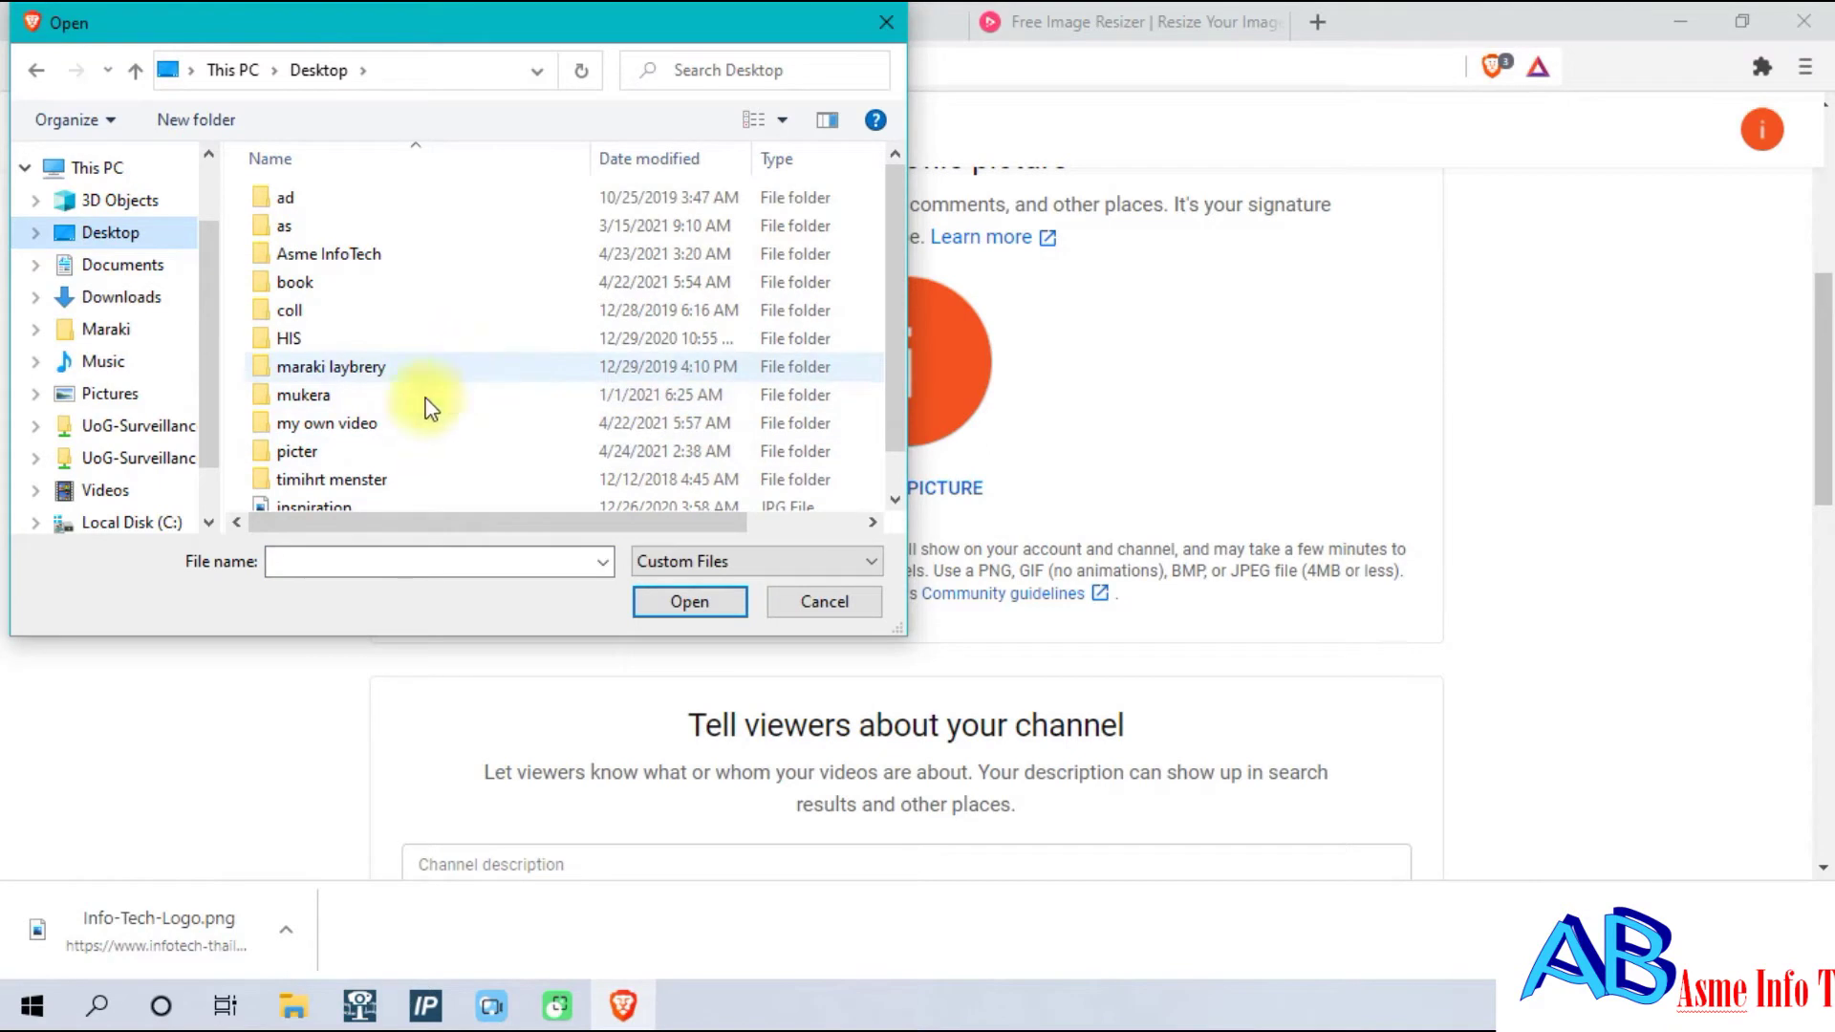
{"action": "left_click", "coordinate": [330, 459]}
{"action": "double_click", "coordinate": [330, 459]}
{"action": "left_click", "coordinate": [312, 241]}
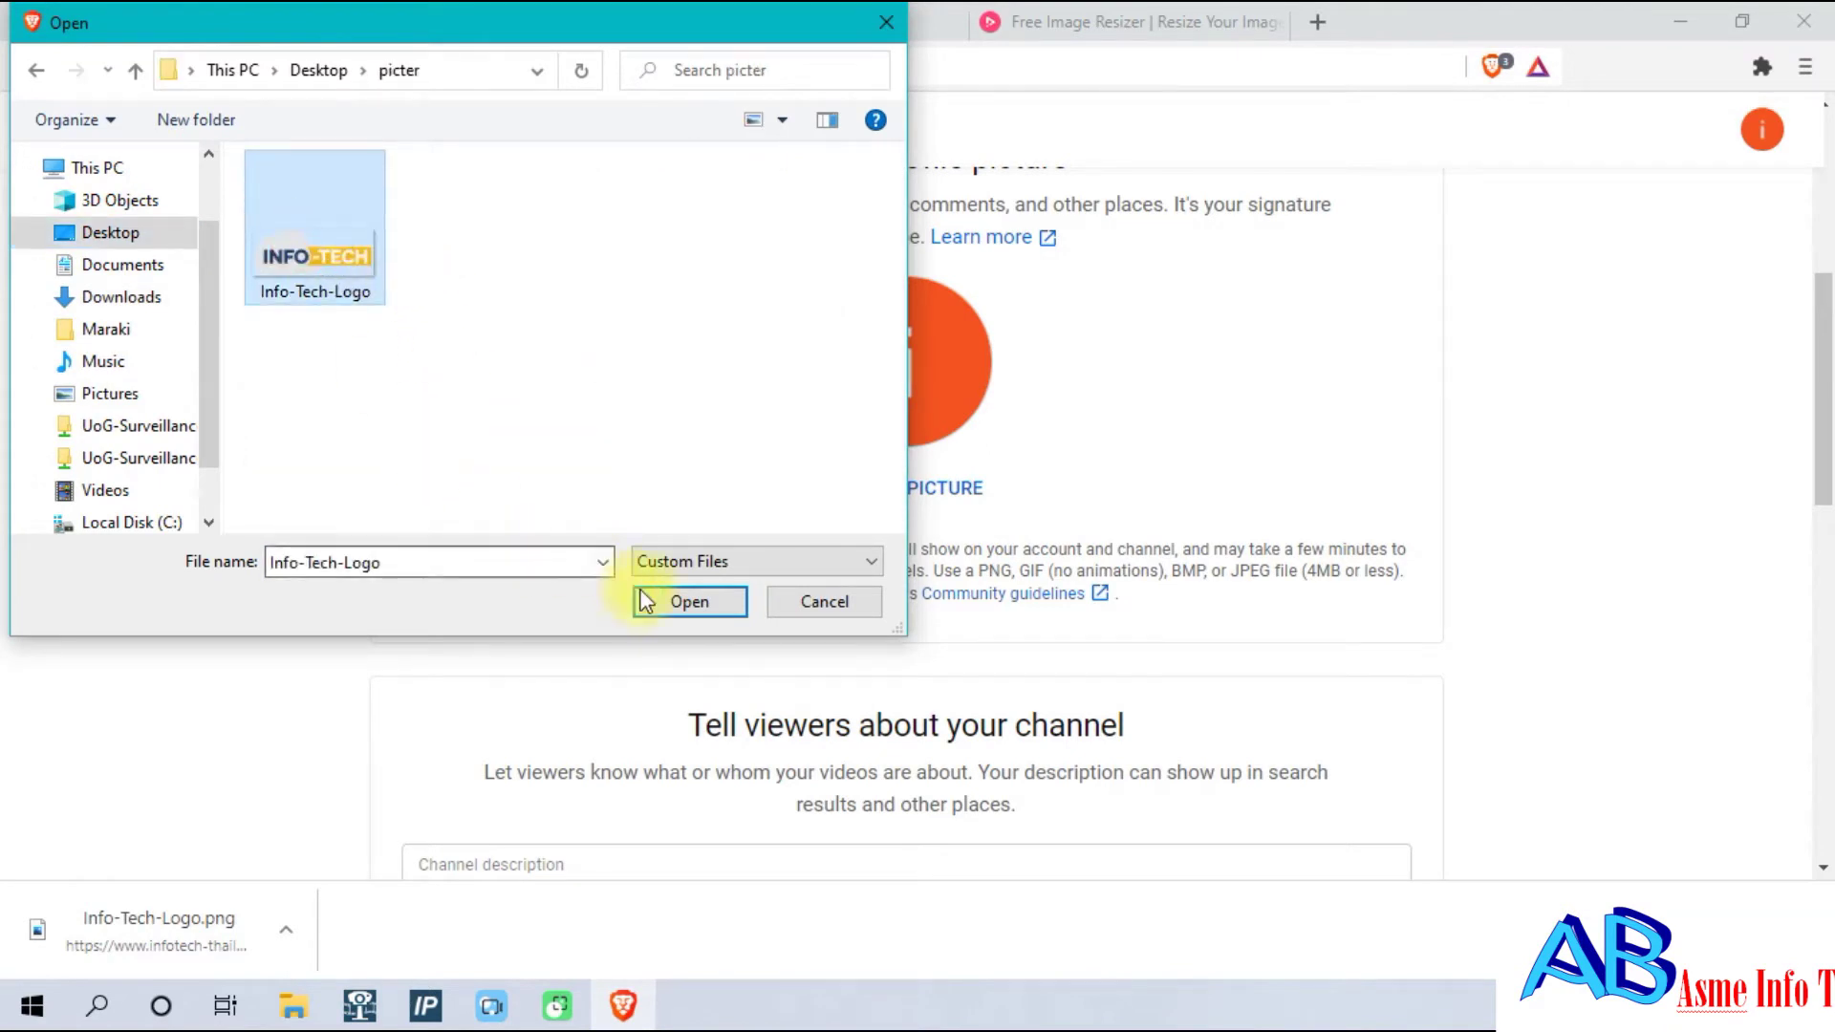
{"action": "left_click", "coordinate": [689, 601]}
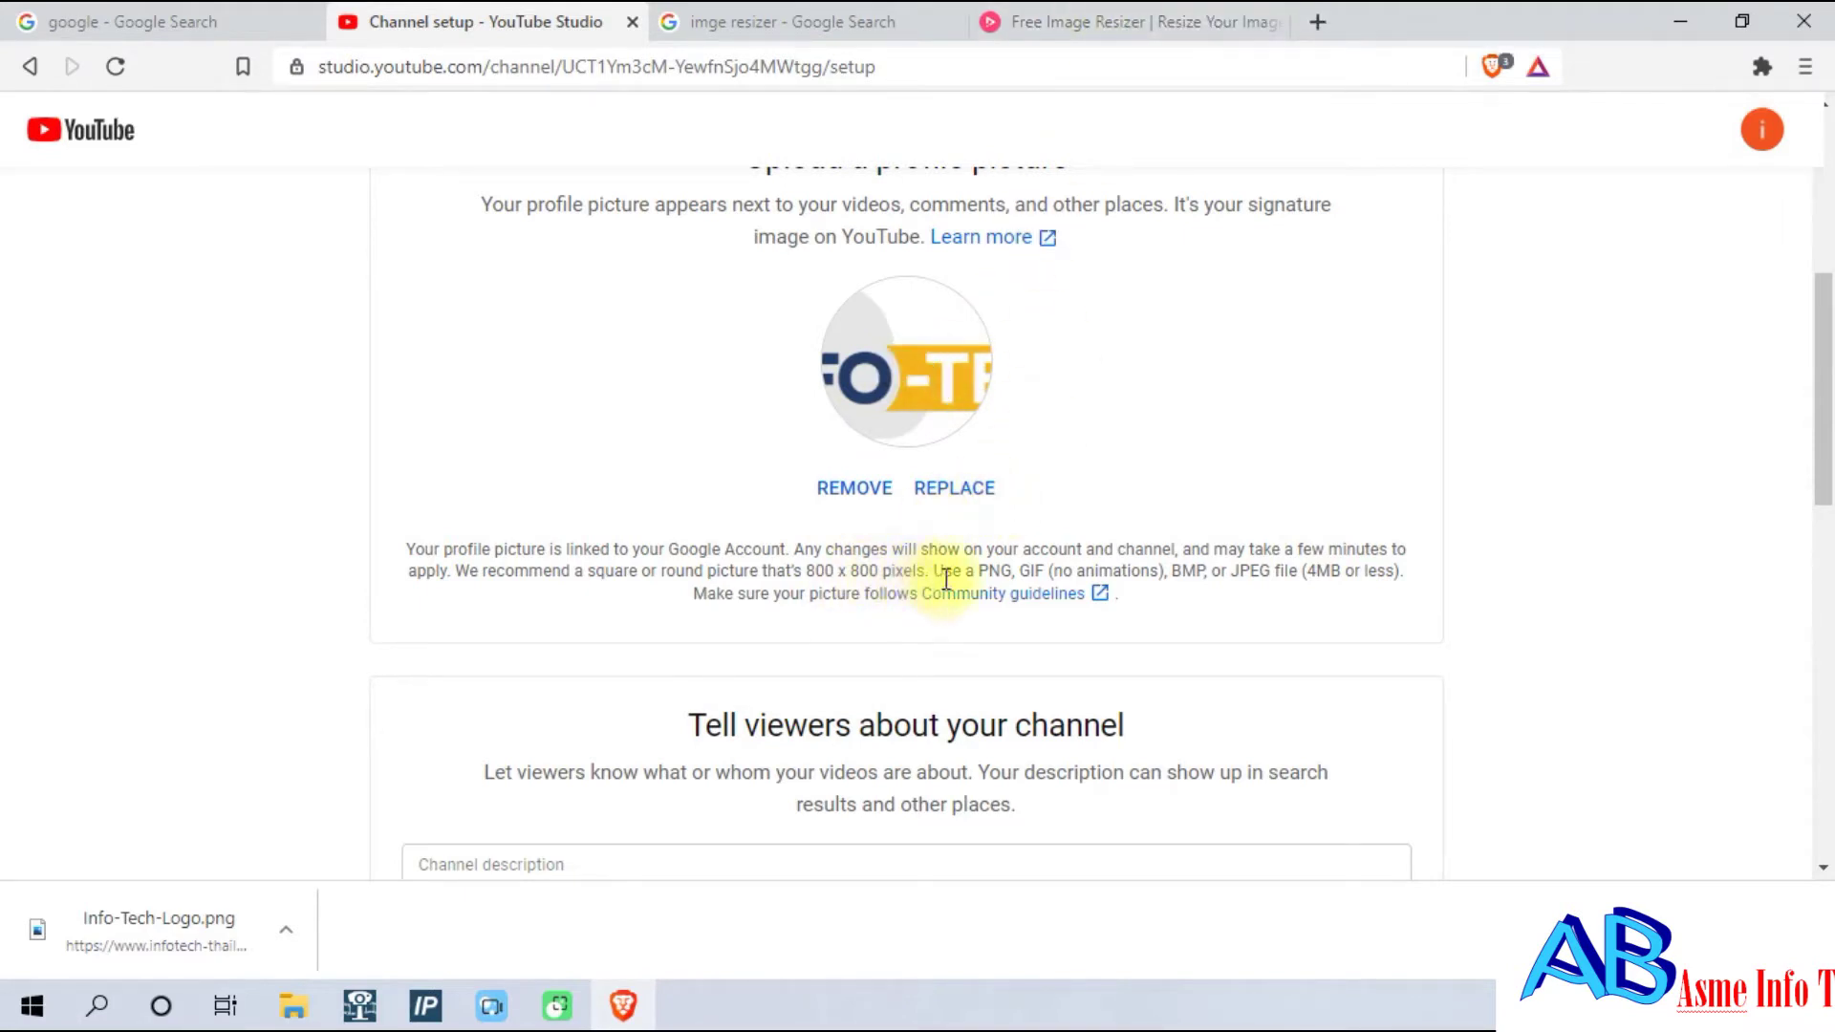
Load Info-Tech-Logo from the "picter" folder into the Promo image resizer.
{"action": "left_click", "coordinate": [1069, 21]}
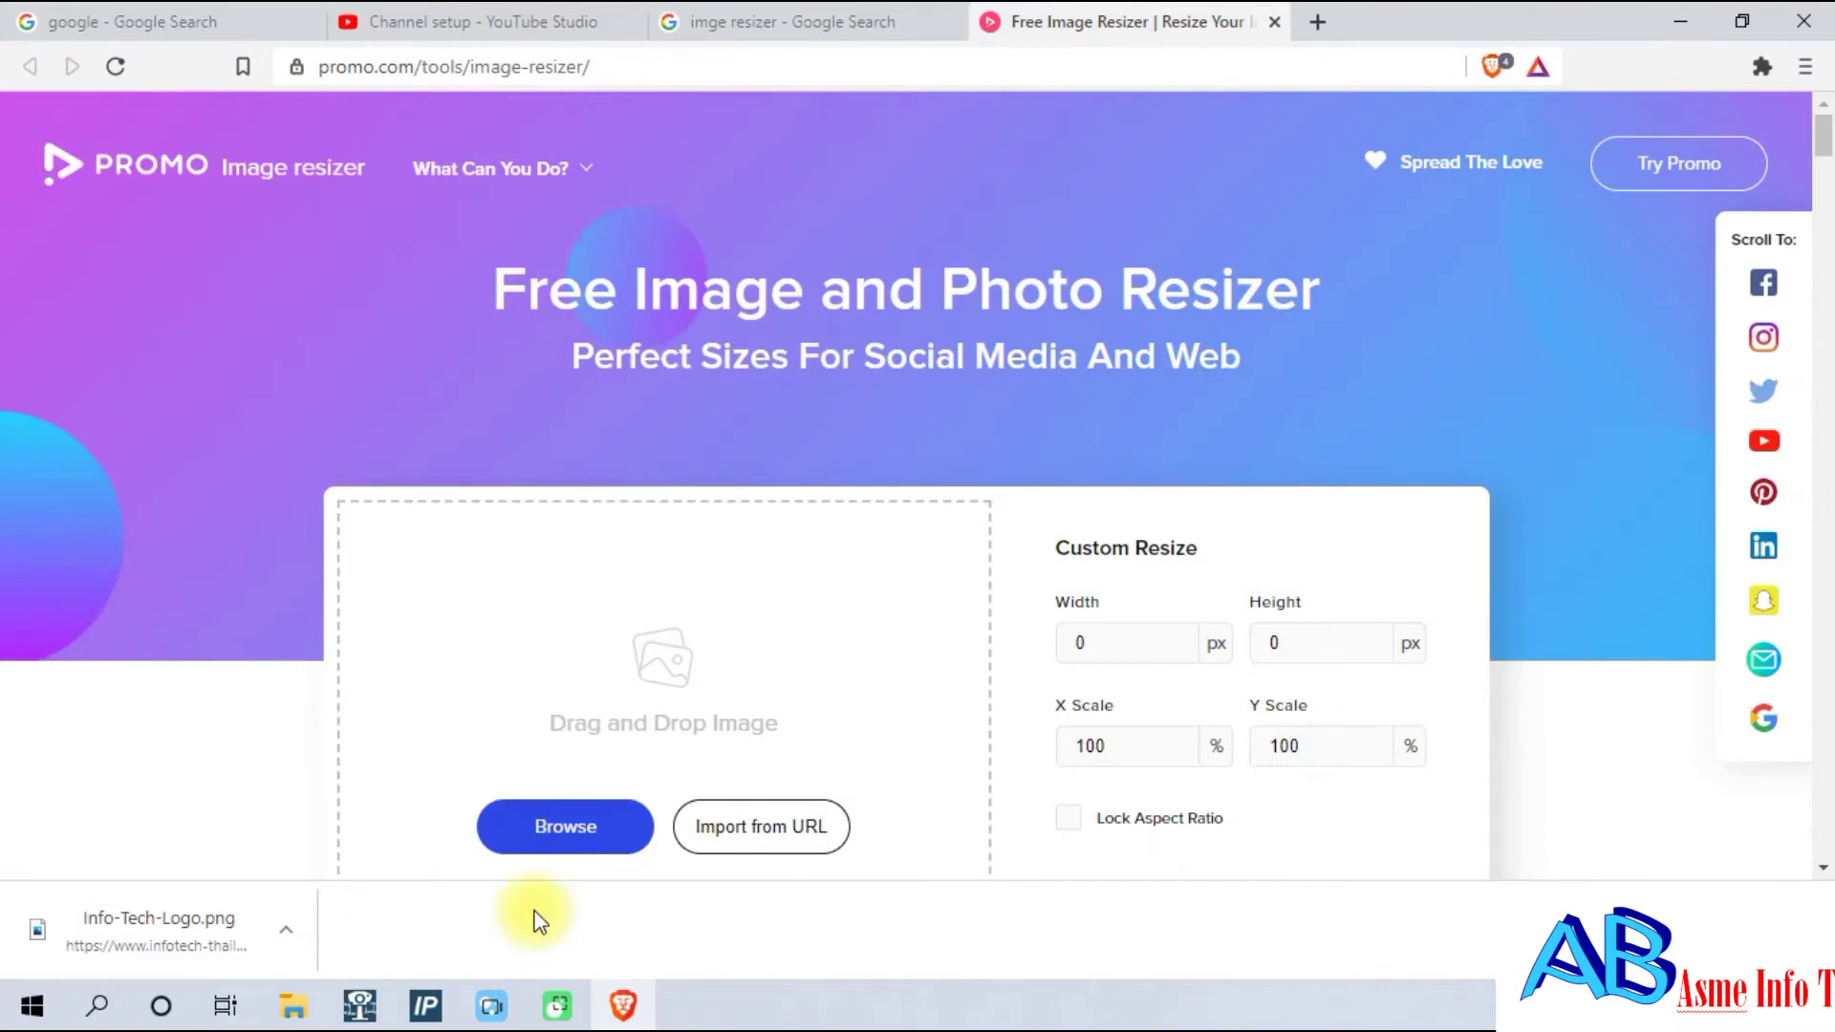
{"action": "left_click", "coordinate": [577, 823]}
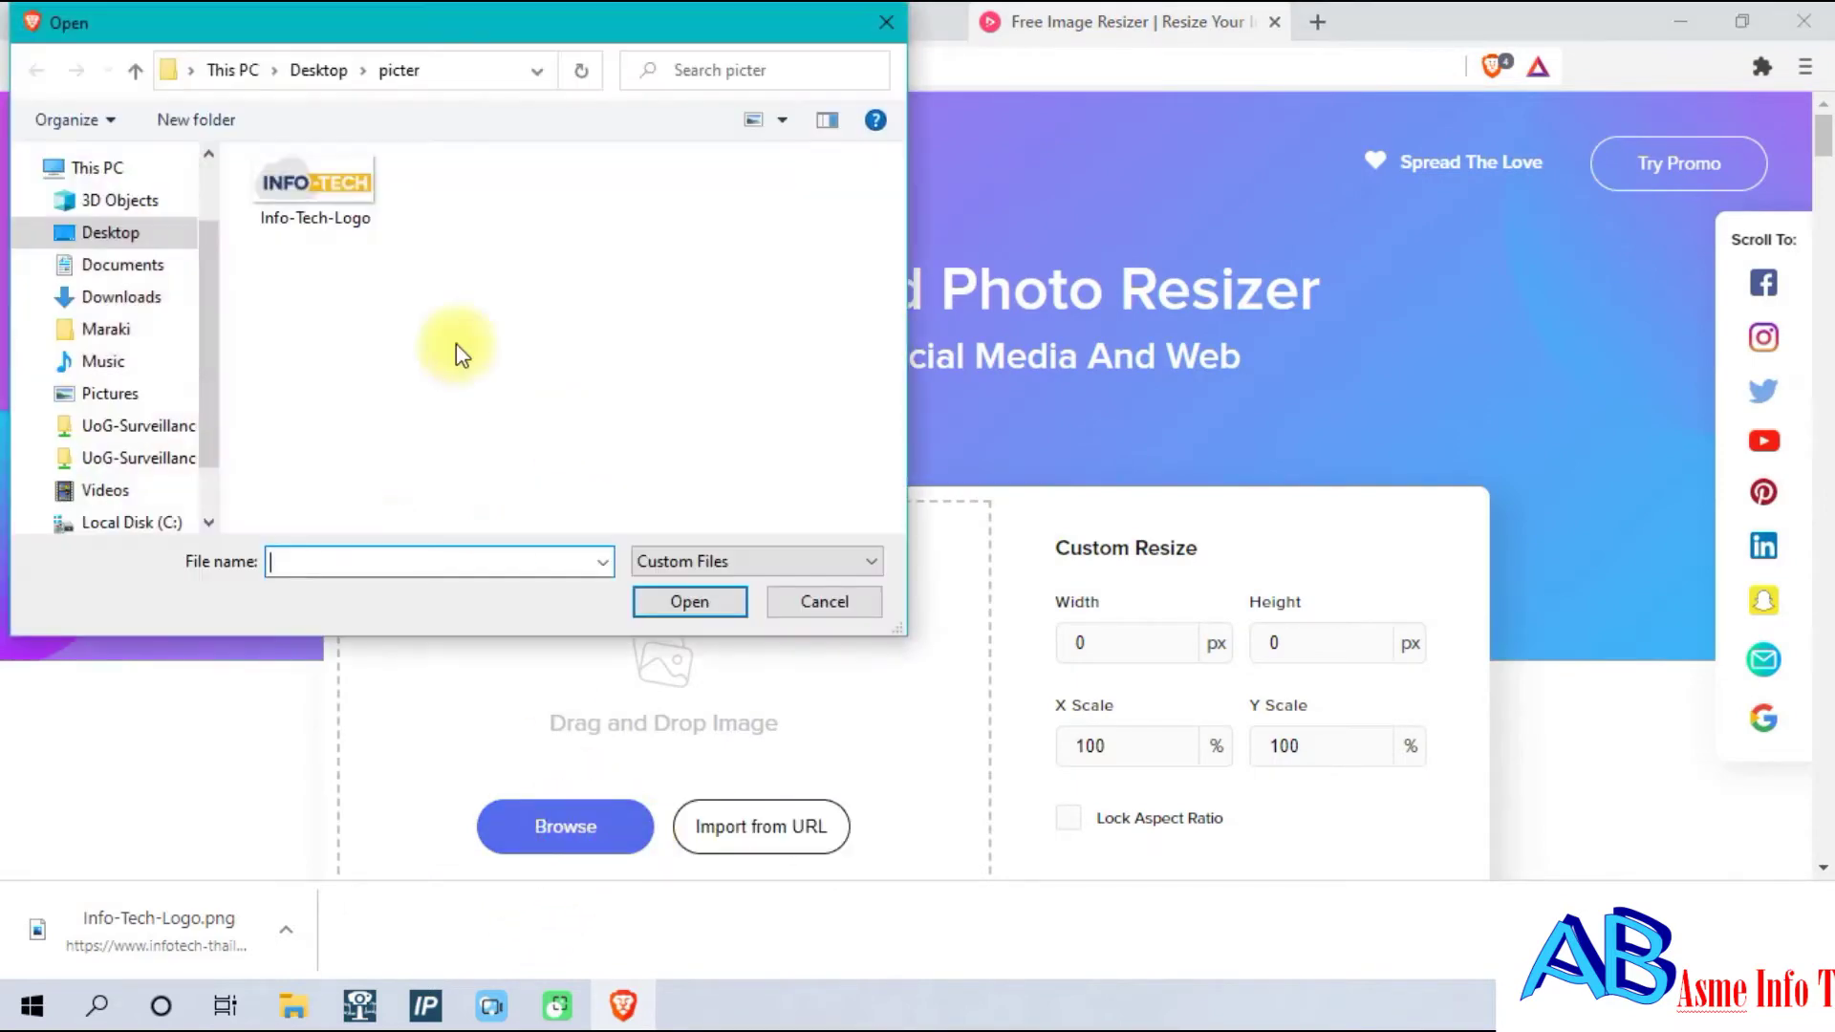
{"action": "left_click", "coordinate": [325, 186]}
{"action": "left_click", "coordinate": [688, 602]}
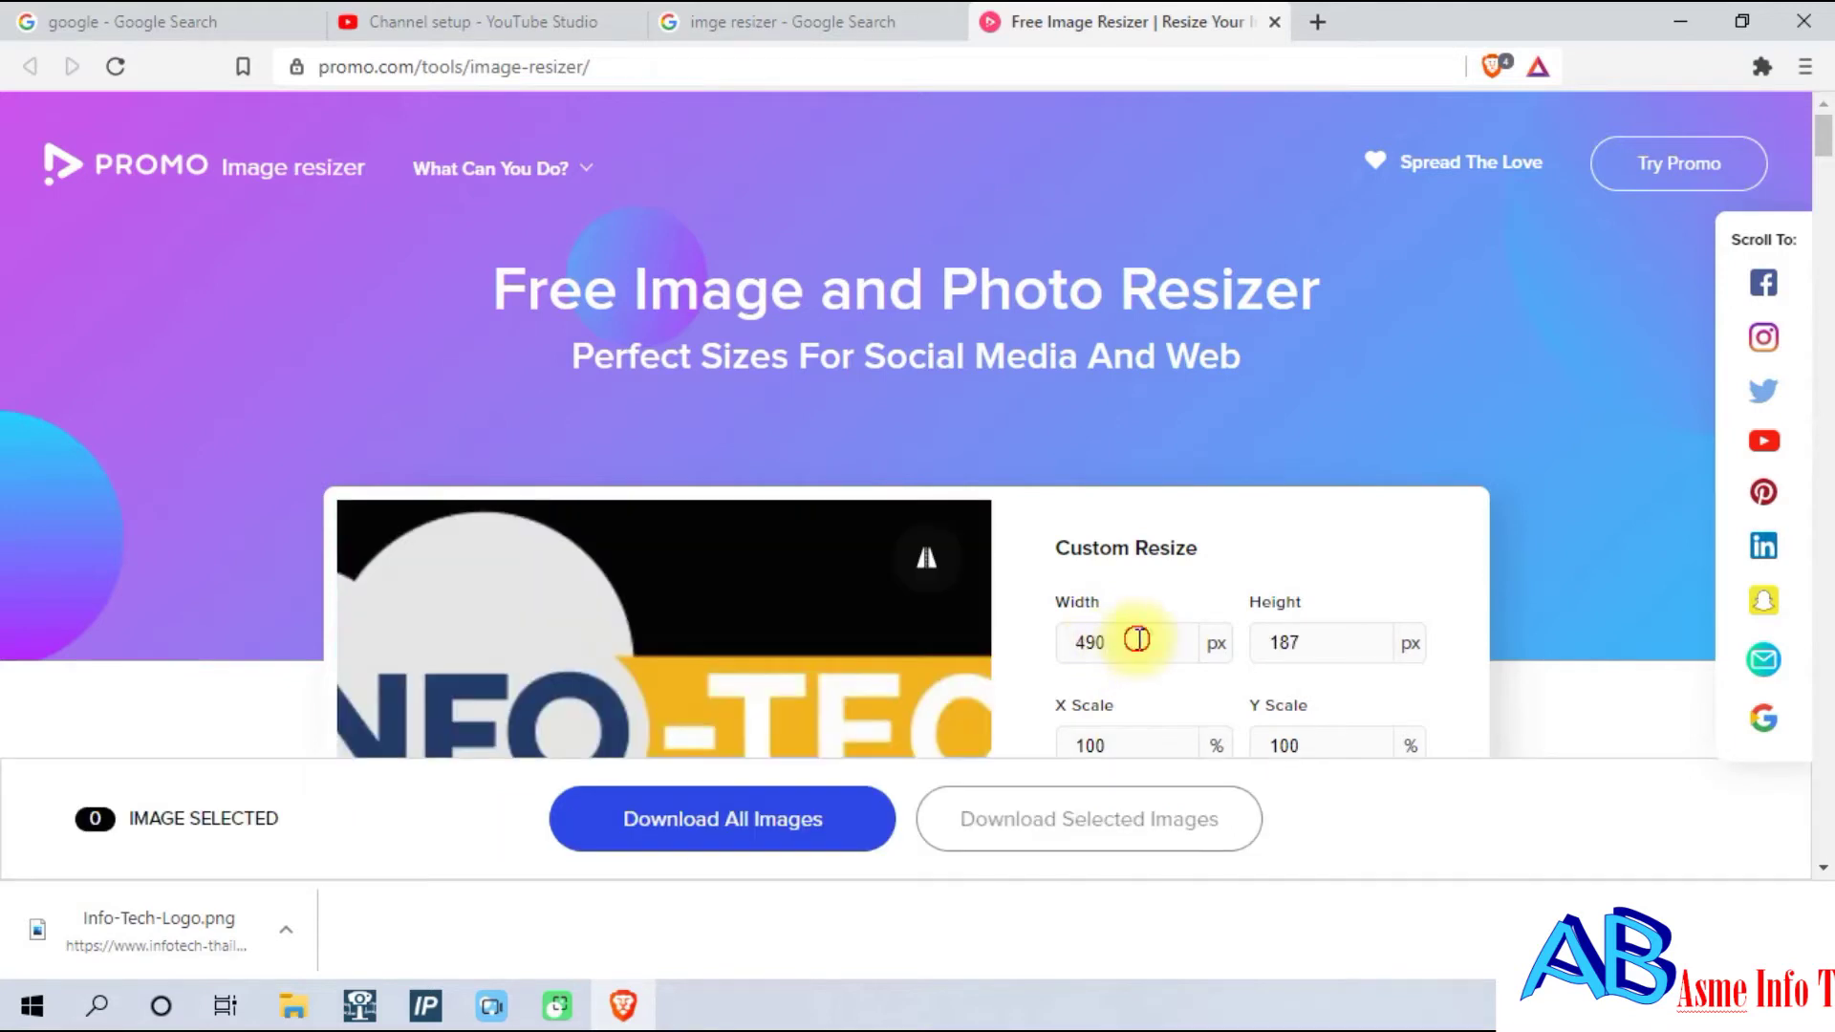
Enter a custom resize width of 800 px and a height of 800 px for the logo.
{"action": "double_click", "coordinate": [1139, 640]}
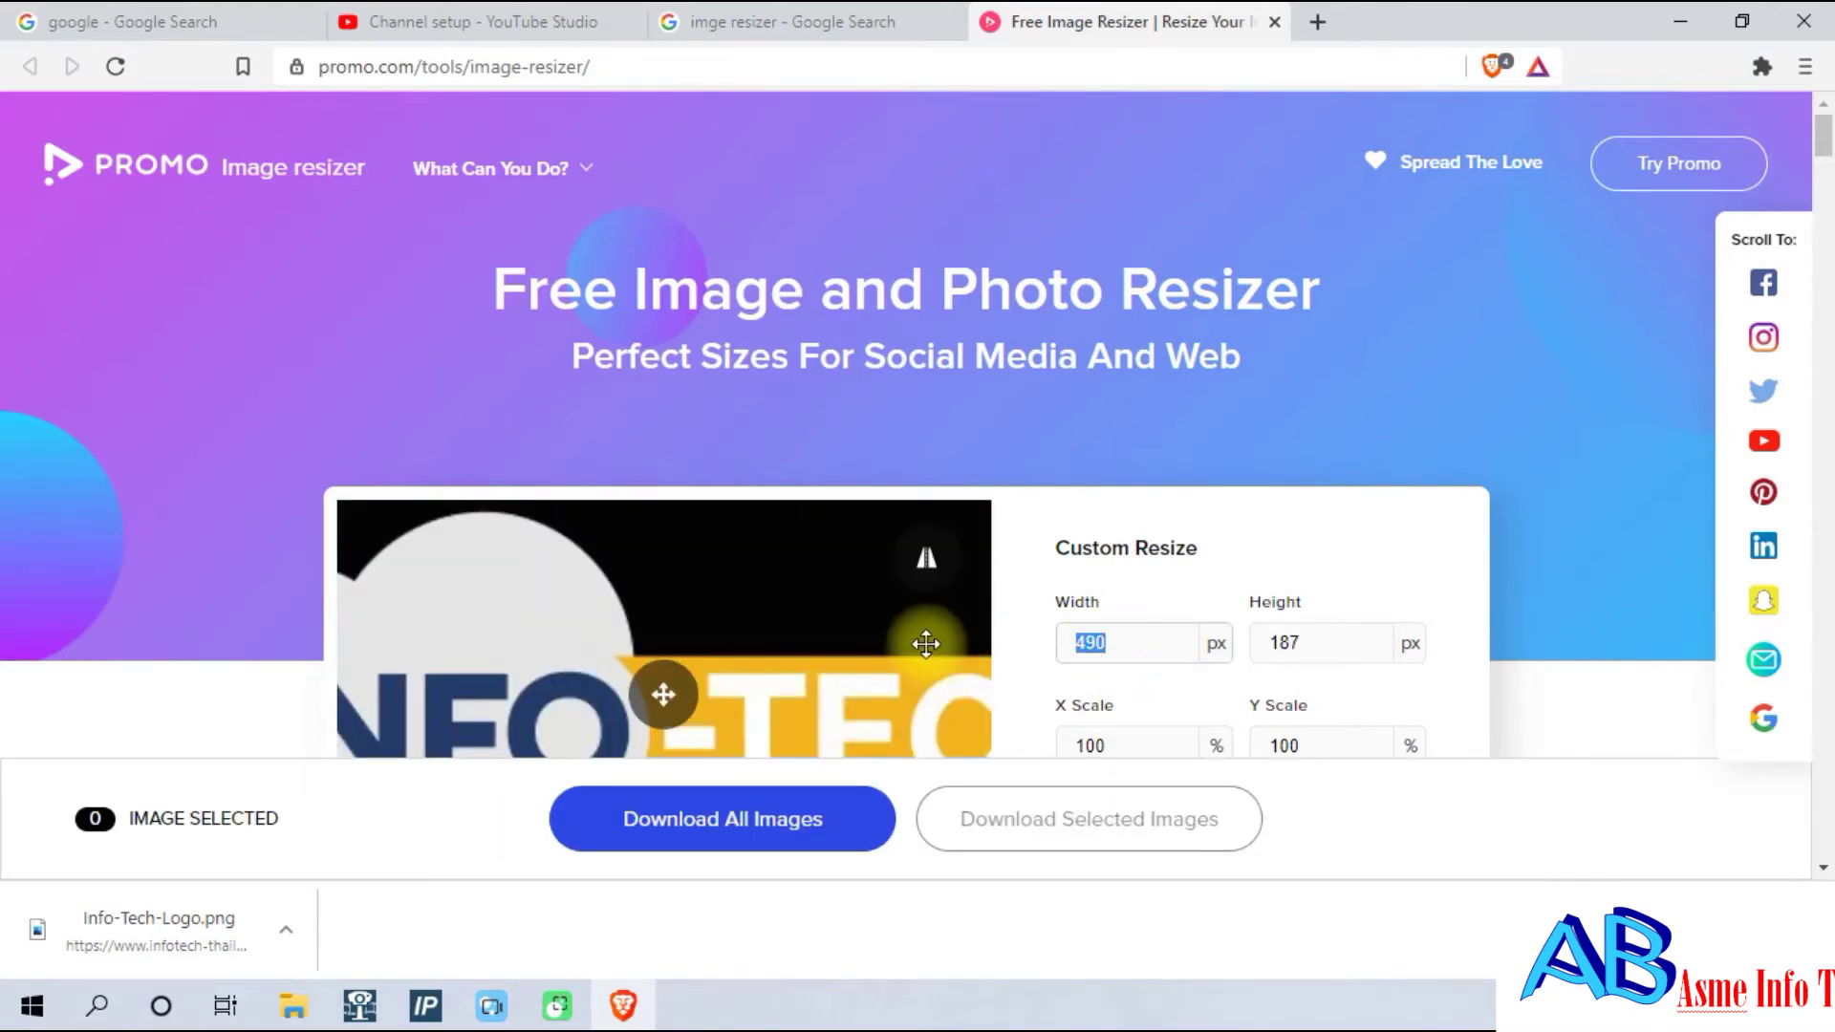
{"action": "type", "text": "800"}
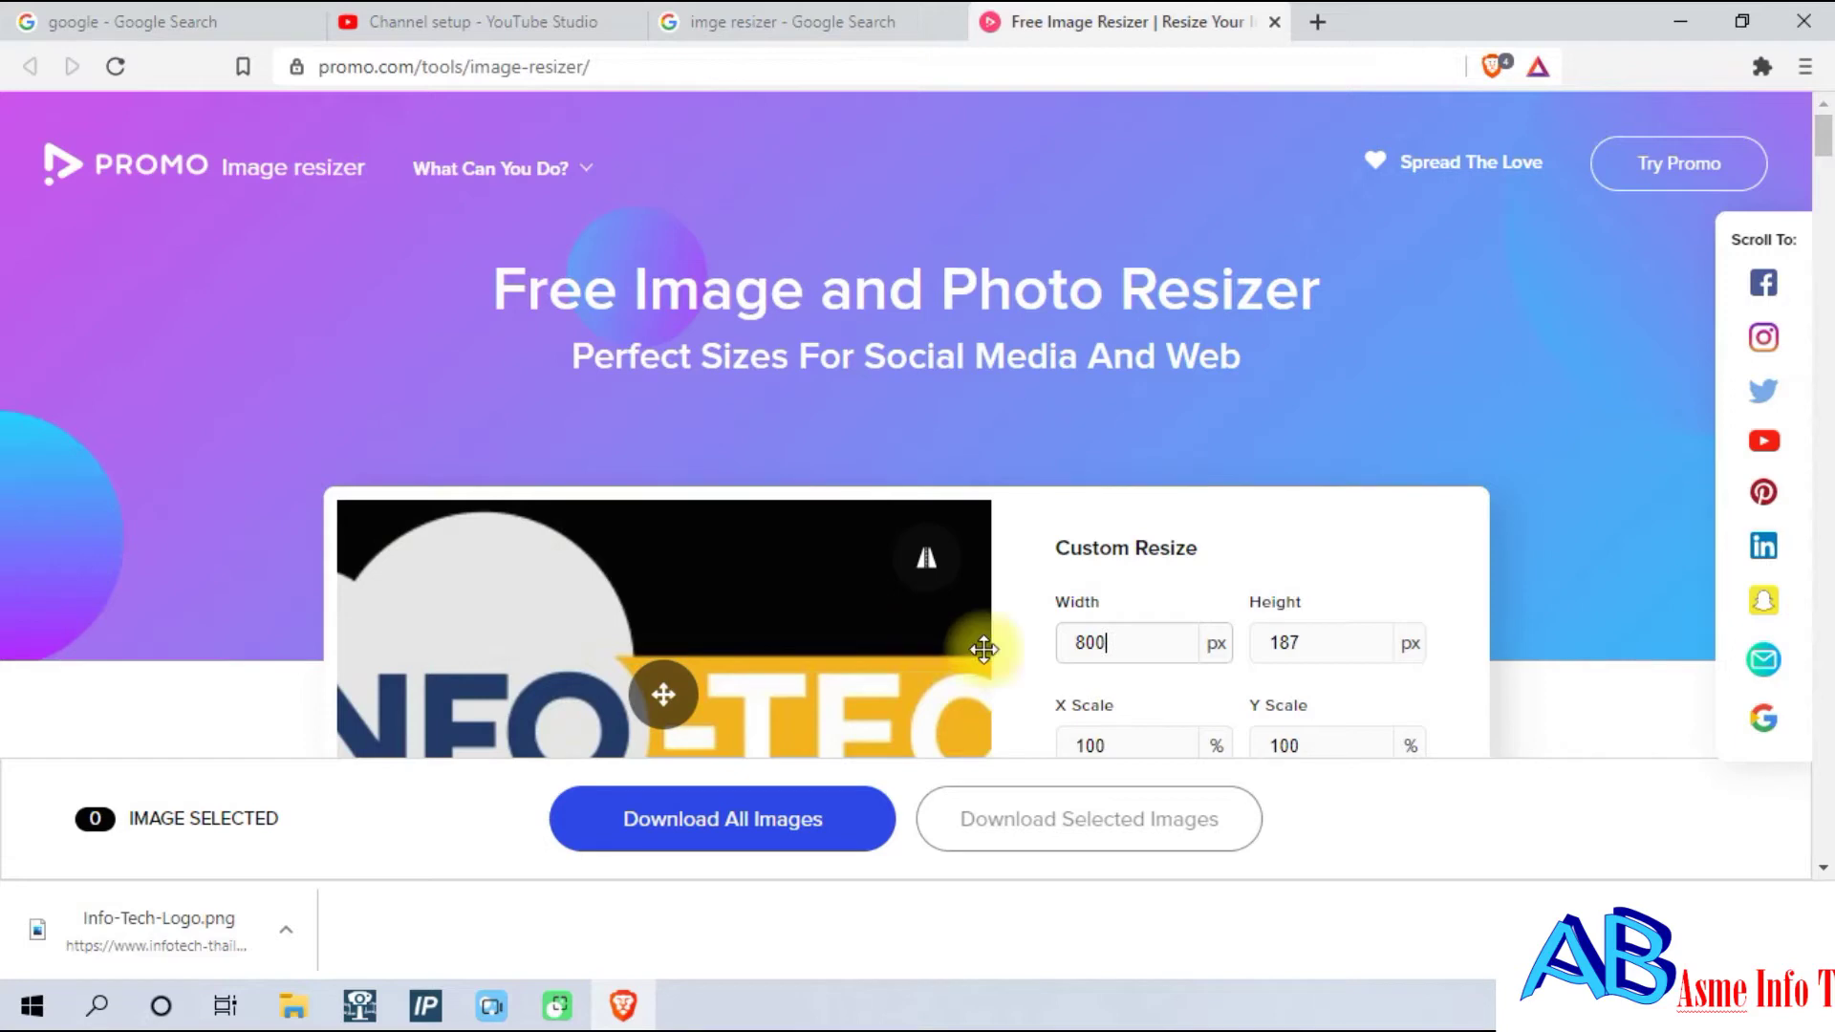
{"action": "double_click", "coordinate": [1284, 643]}
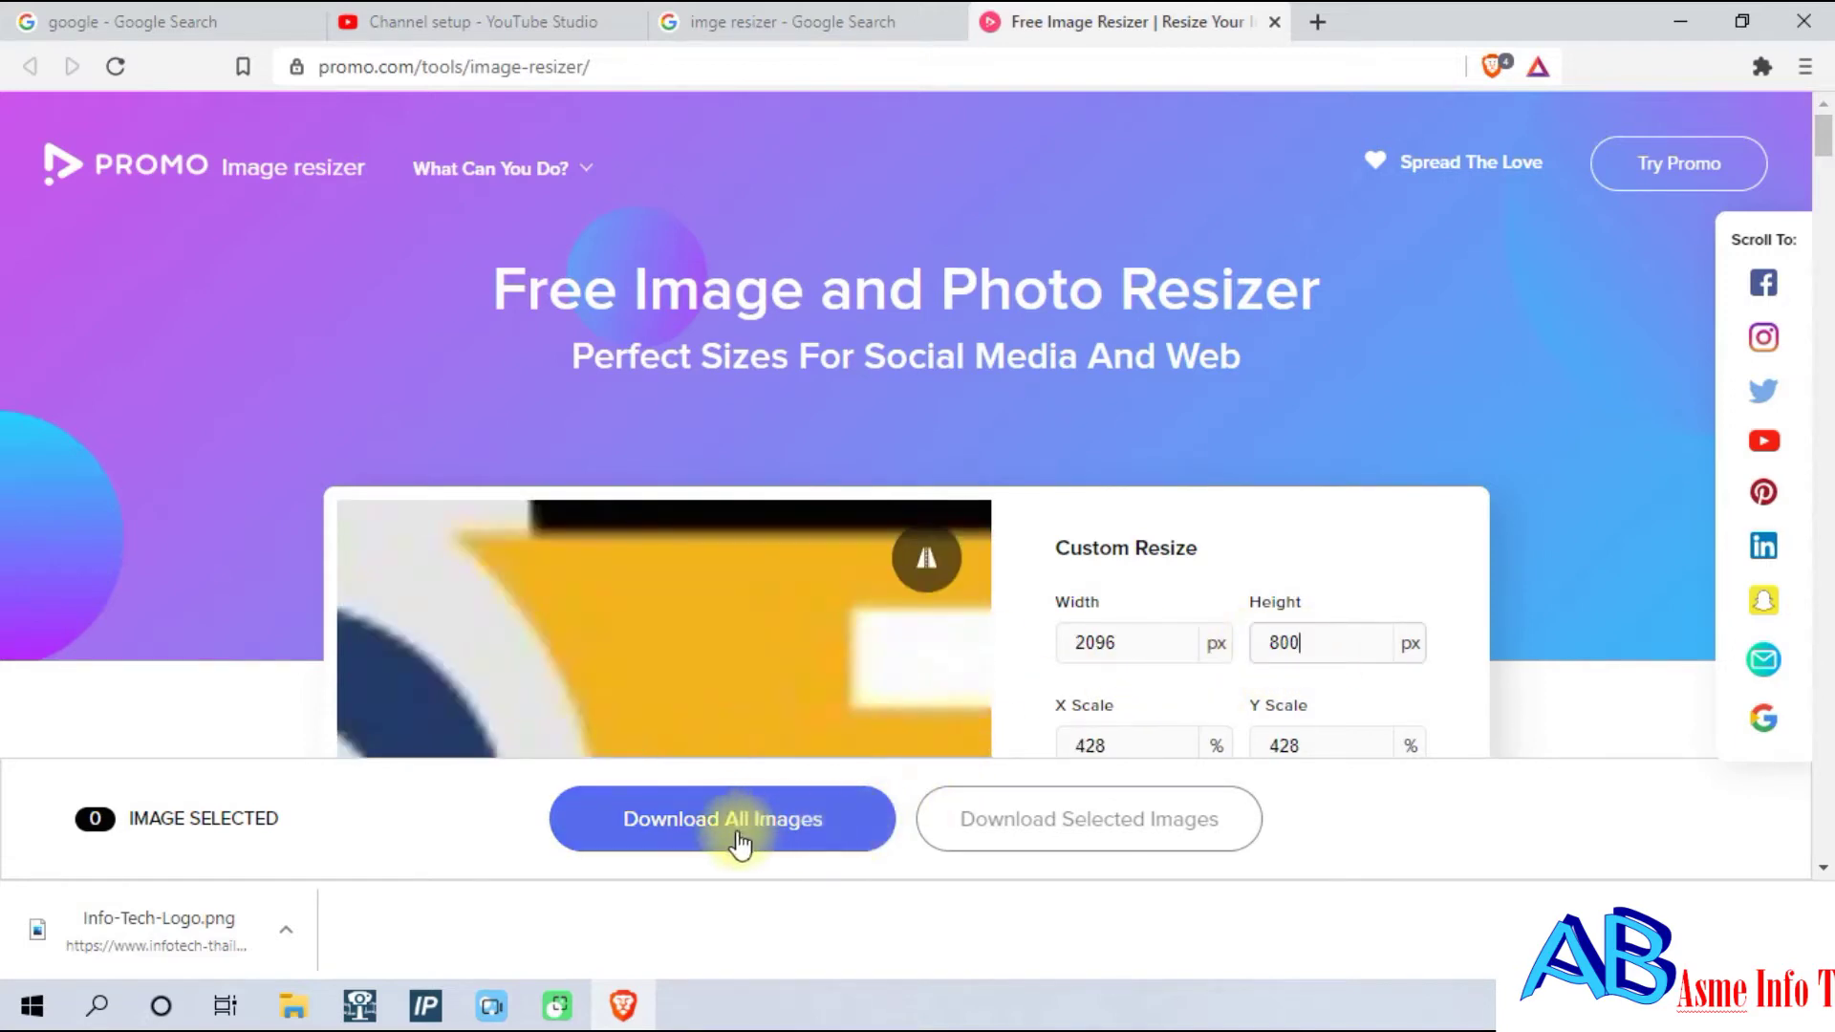
Download the custom-resized logo as the JPEG resized-image-Promo into the "picter" folder.
{"action": "scroll", "coordinate": [1355, 731], "scroll_direction": "down", "scroll_amount": 4}
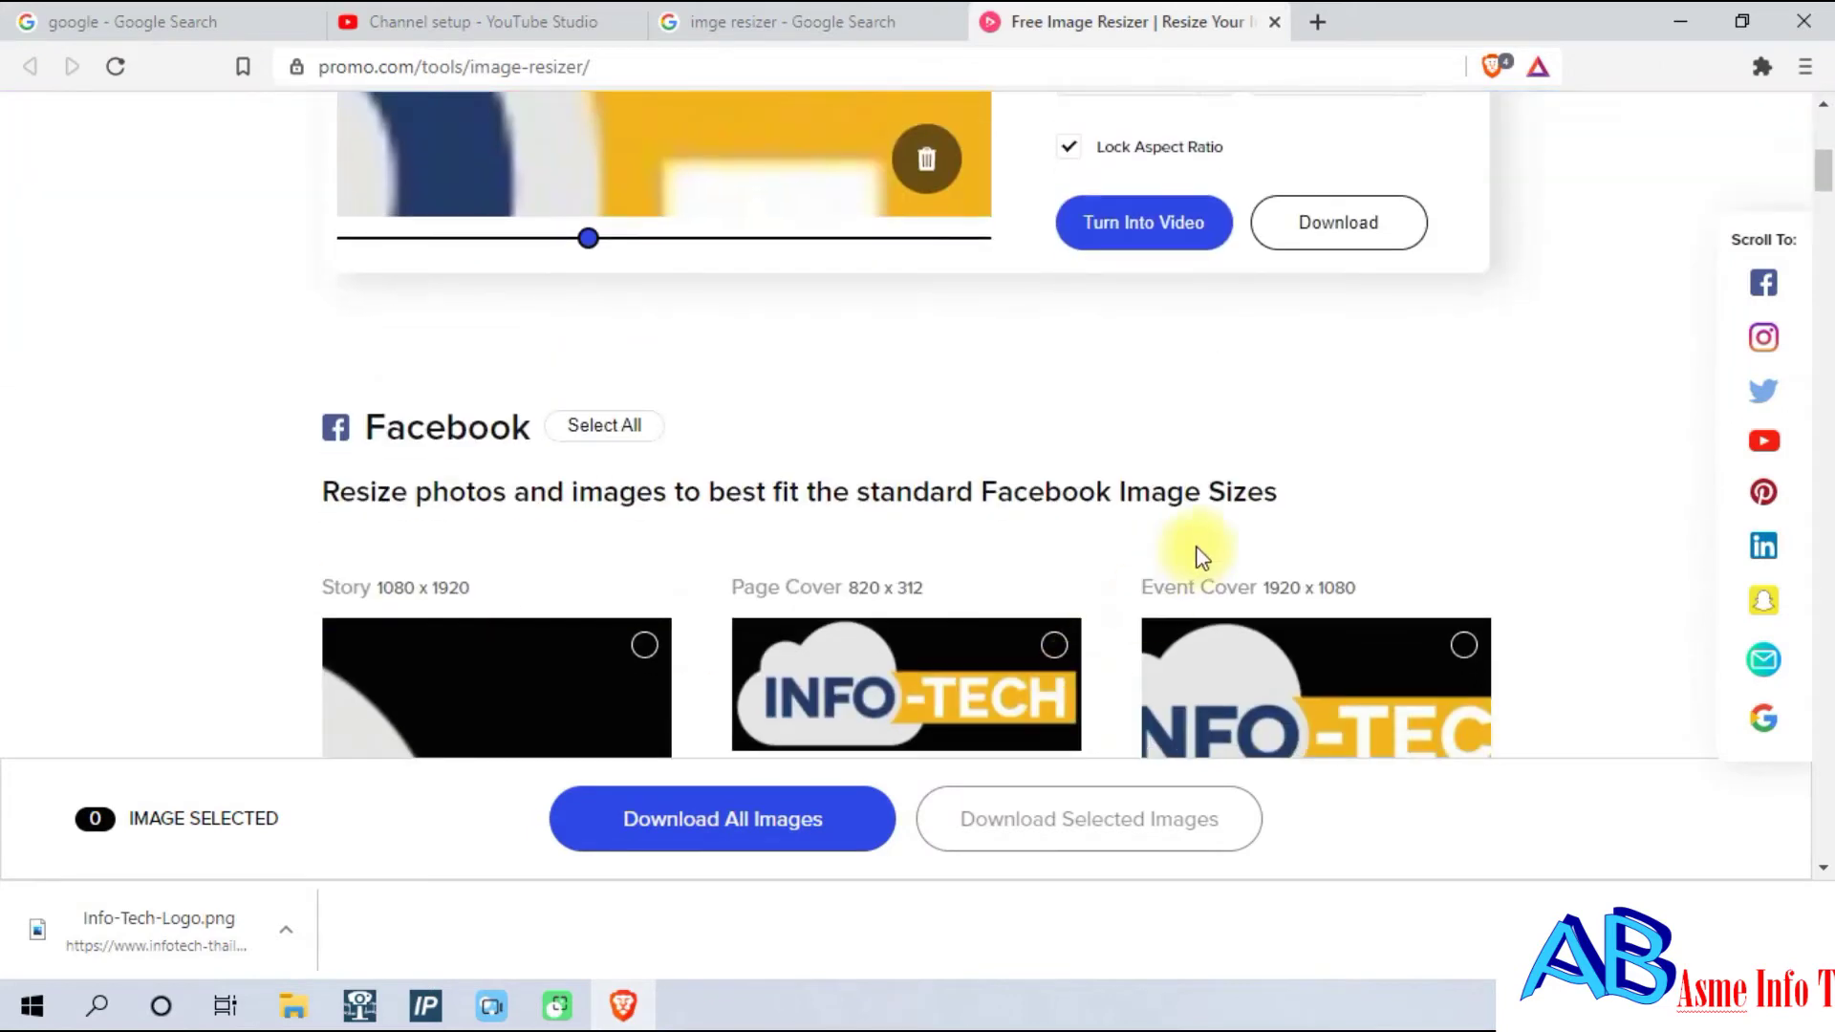
{"action": "left_click", "coordinate": [1368, 237]}
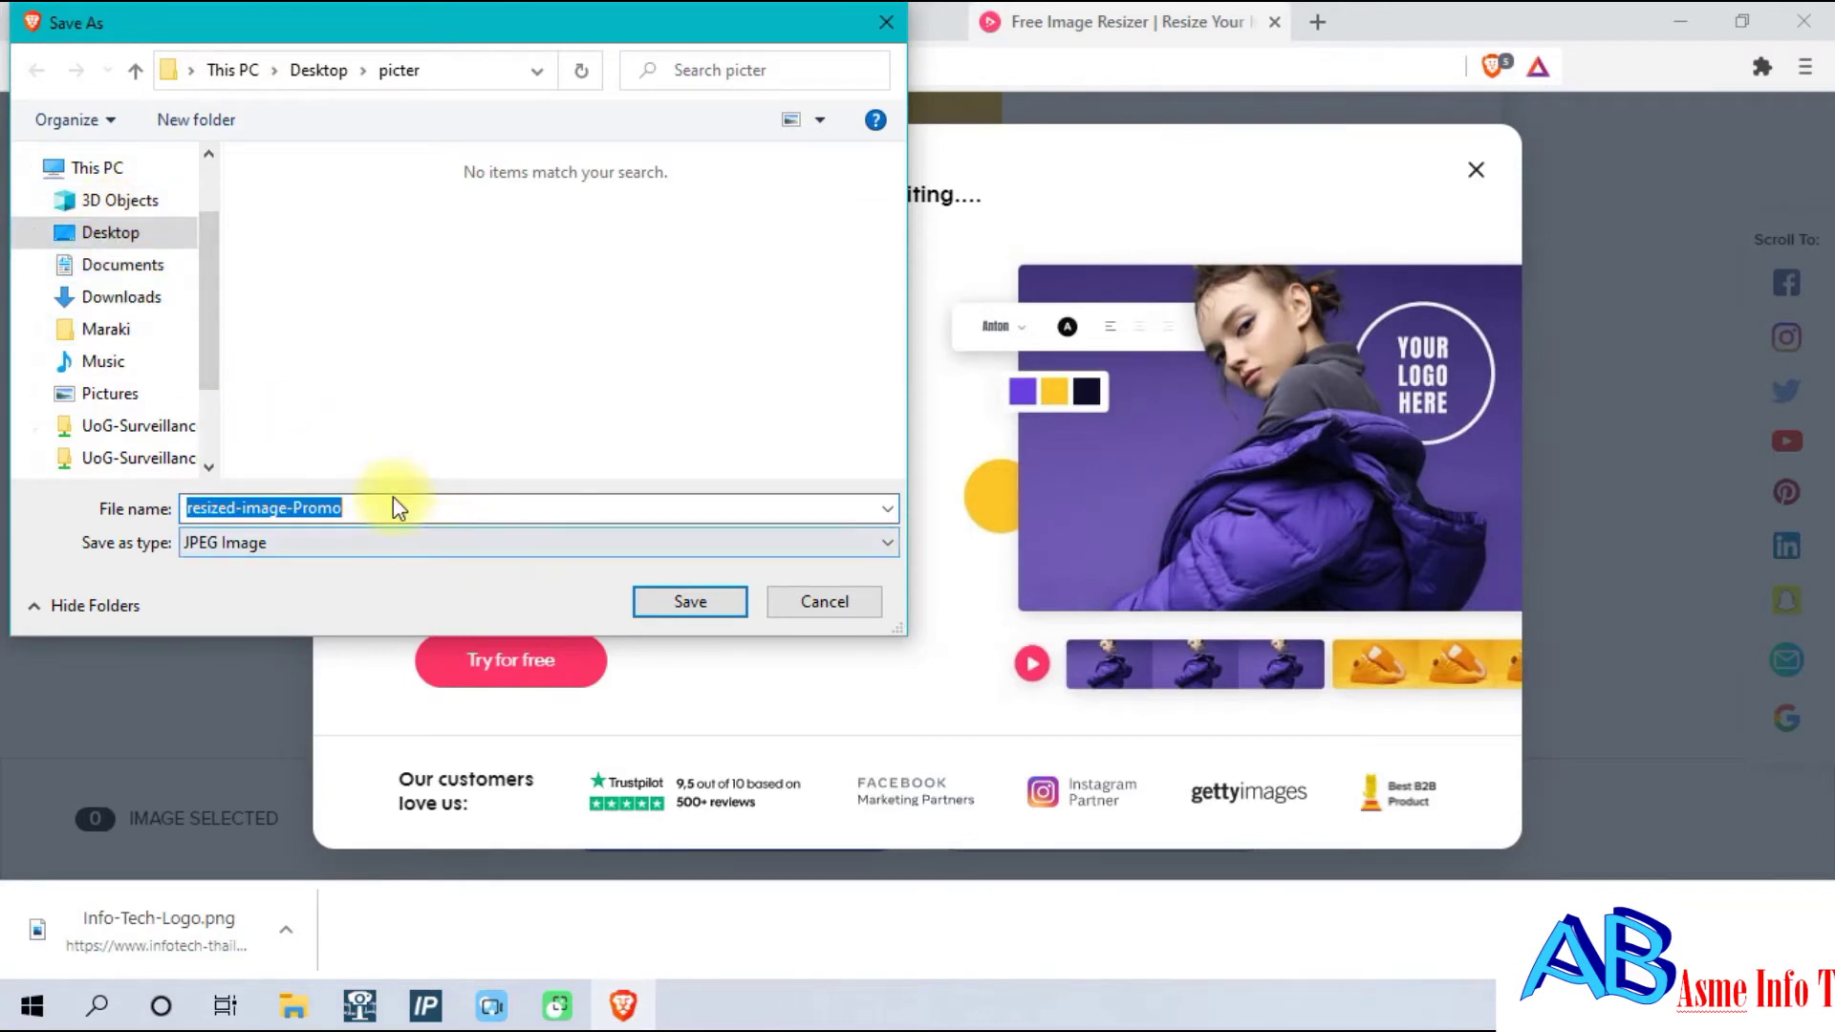
{"action": "left_click", "coordinate": [673, 599]}
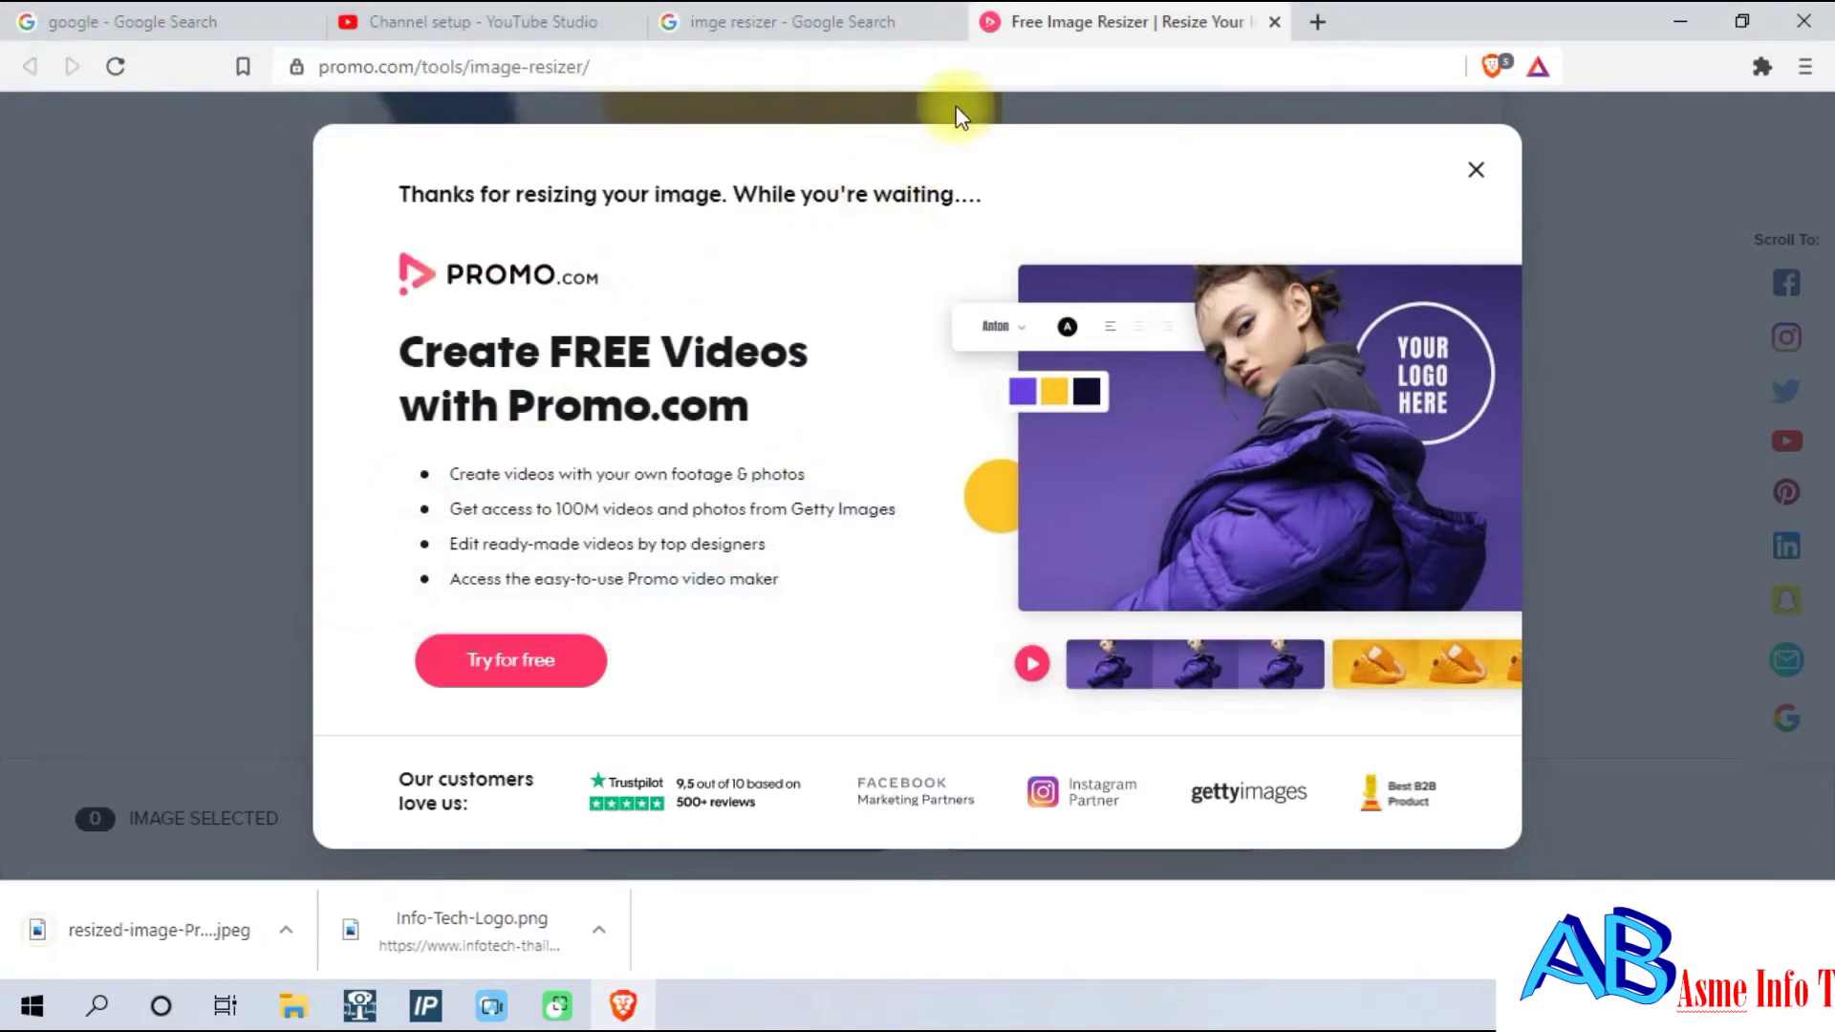
Remove the current profile picture on the YouTube channel setup page and upload resized-image-Promo instead.
{"action": "left_click", "coordinate": [459, 20]}
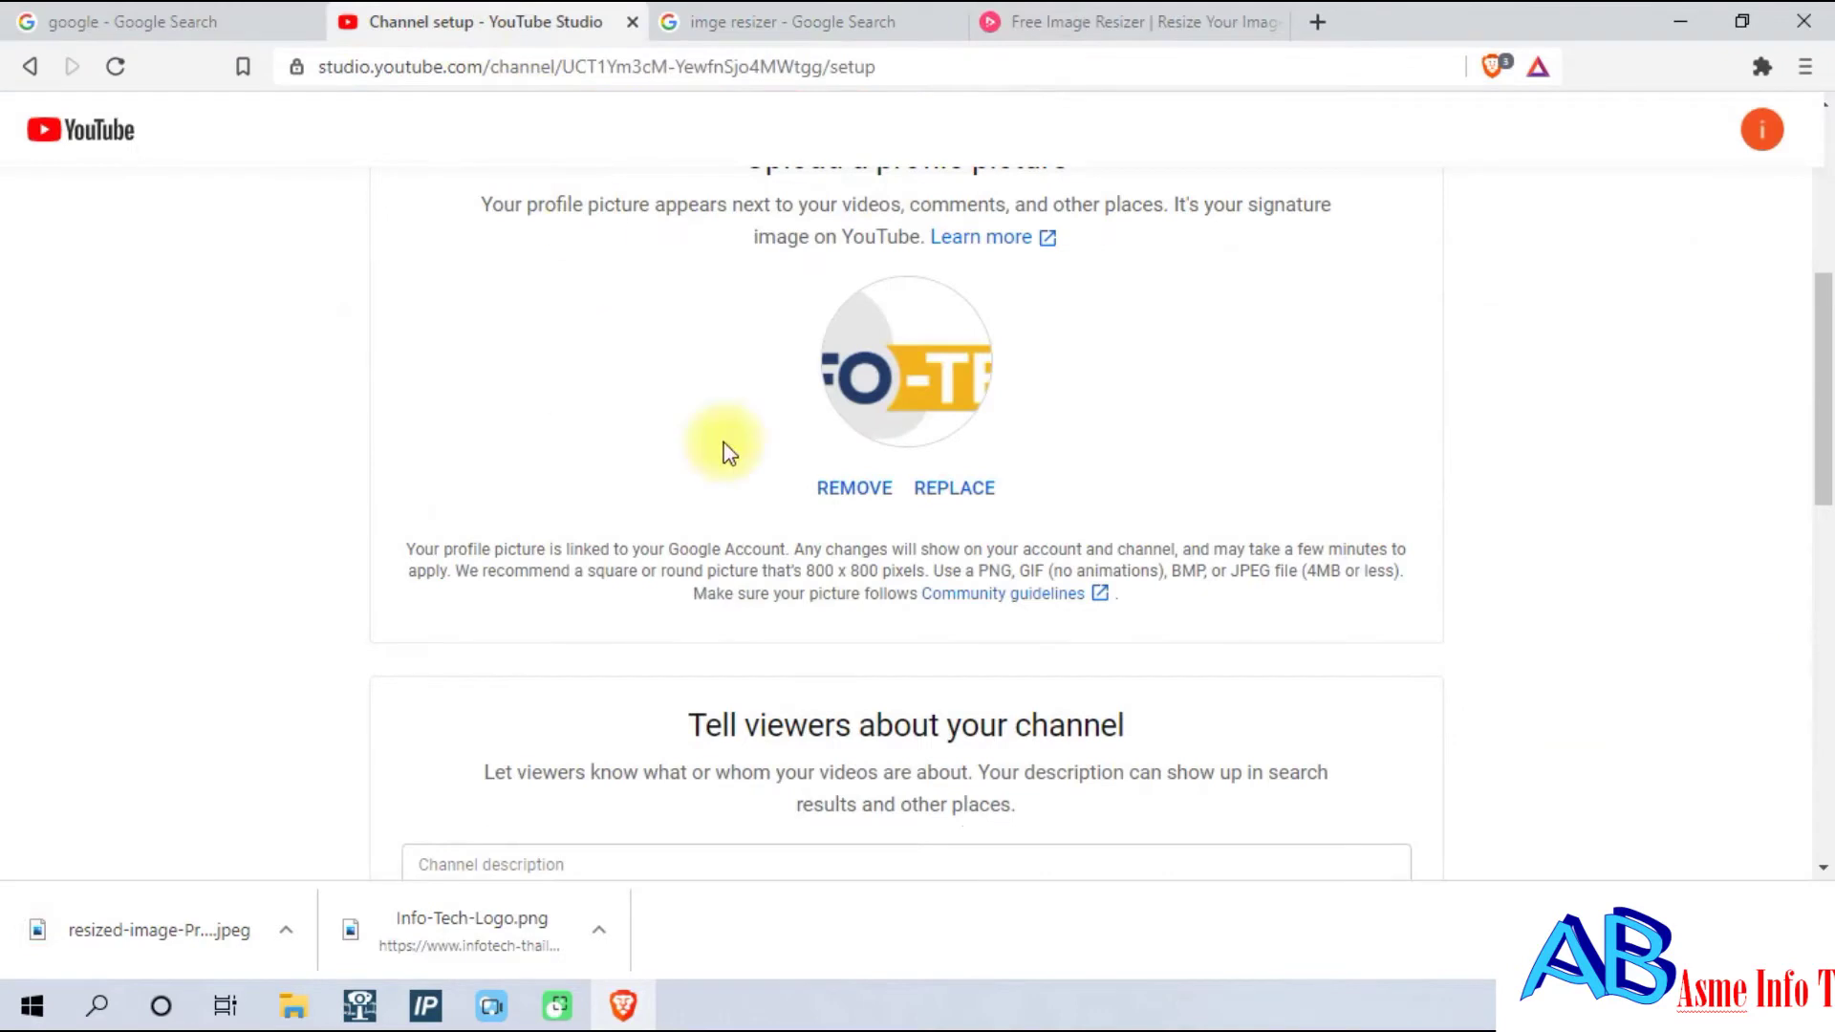
{"action": "left_click", "coordinate": [876, 498]}
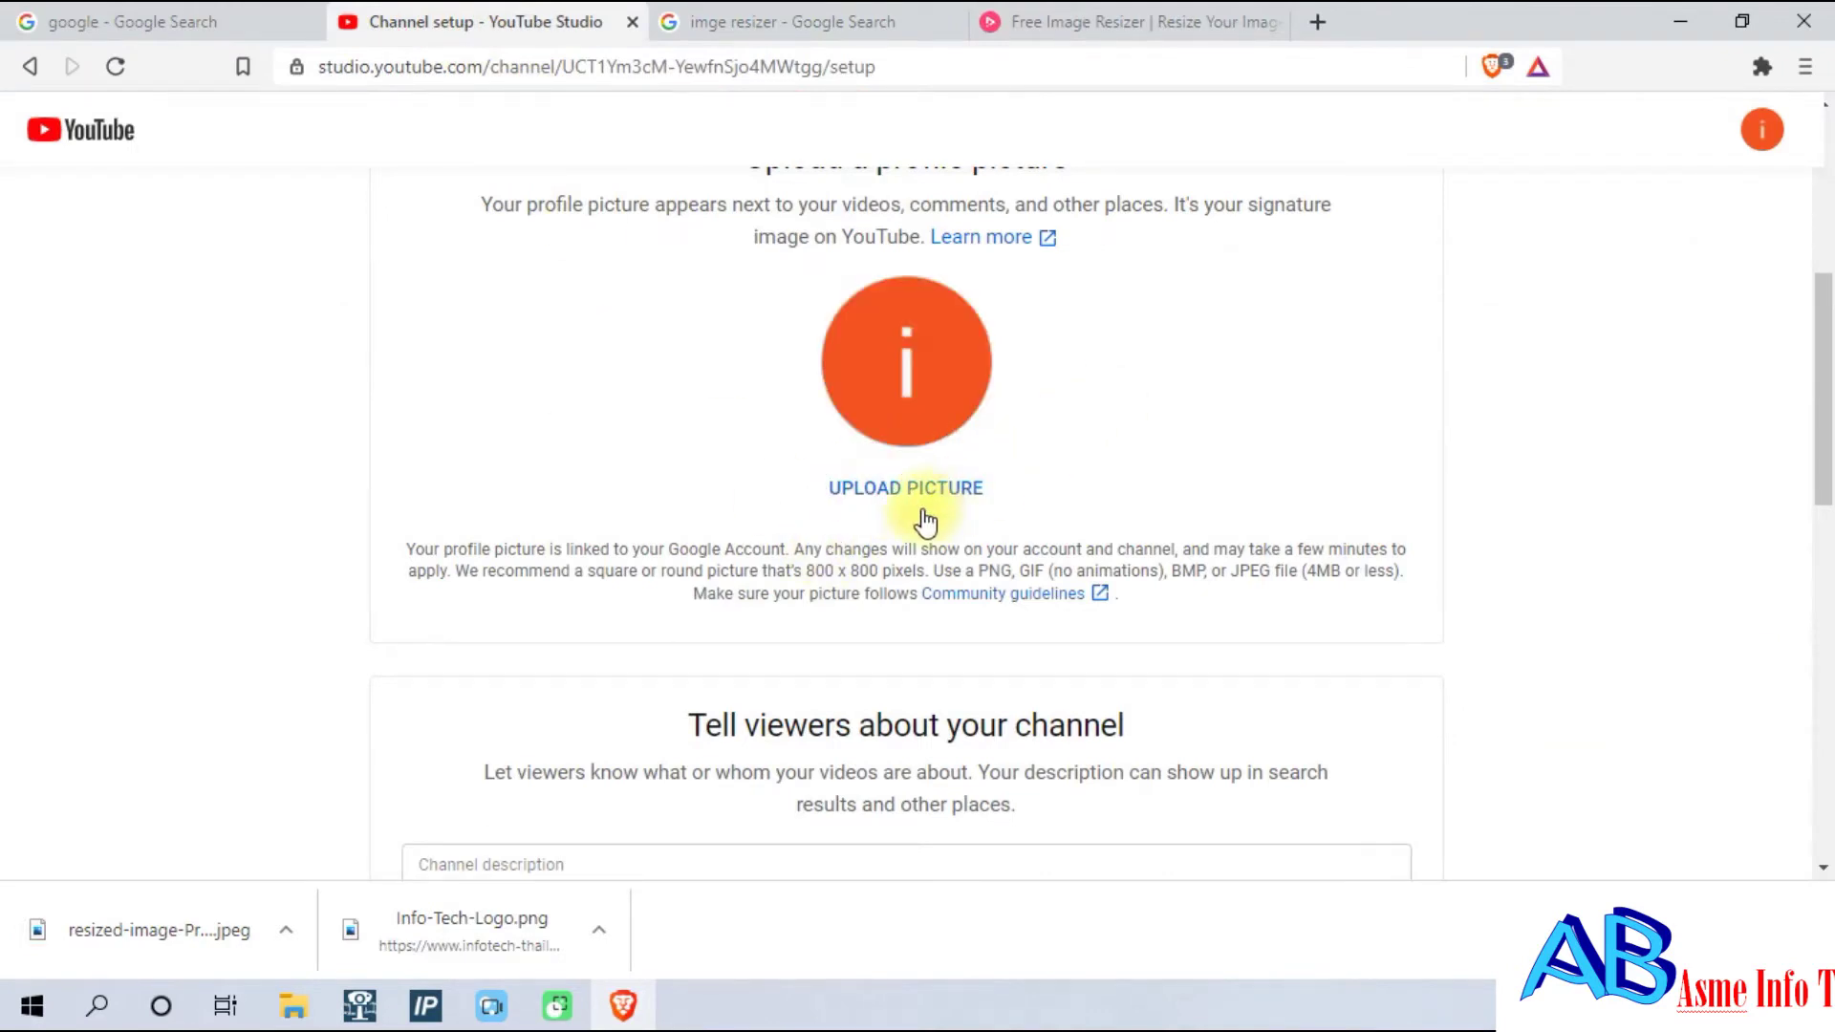
{"action": "left_click", "coordinate": [914, 489]}
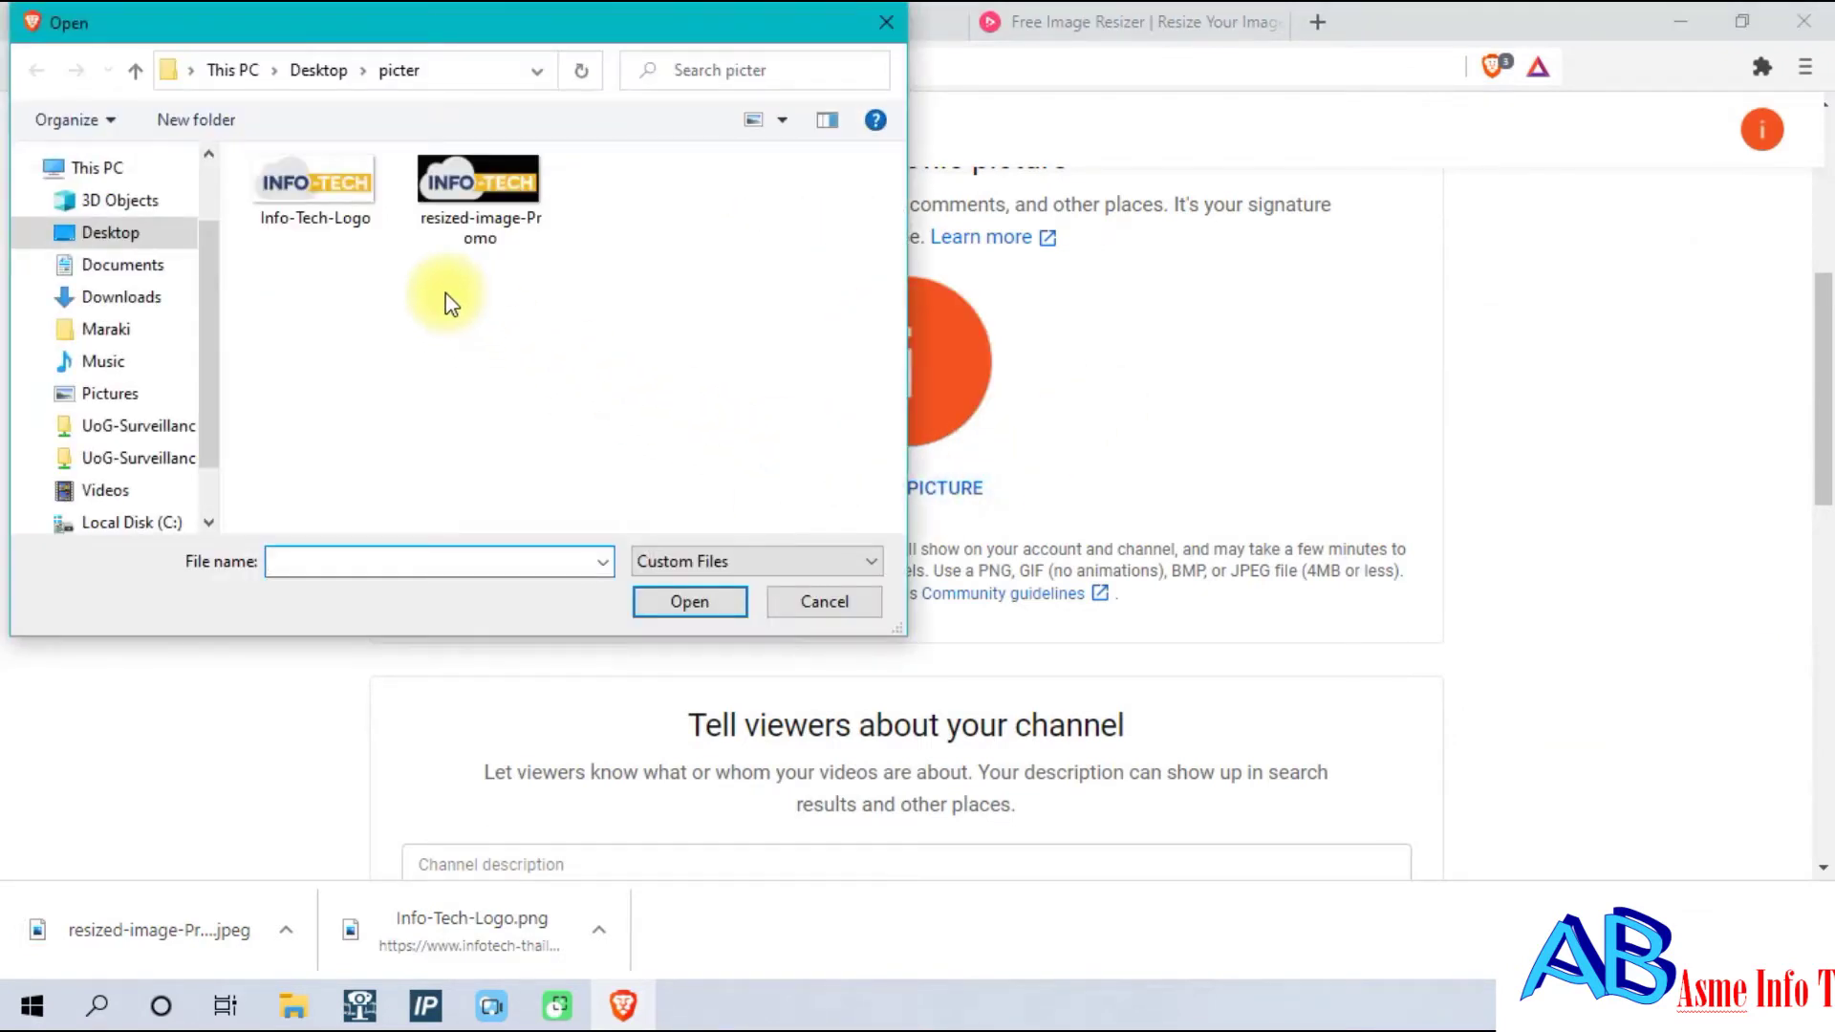
{"action": "left_click", "coordinate": [689, 604]}
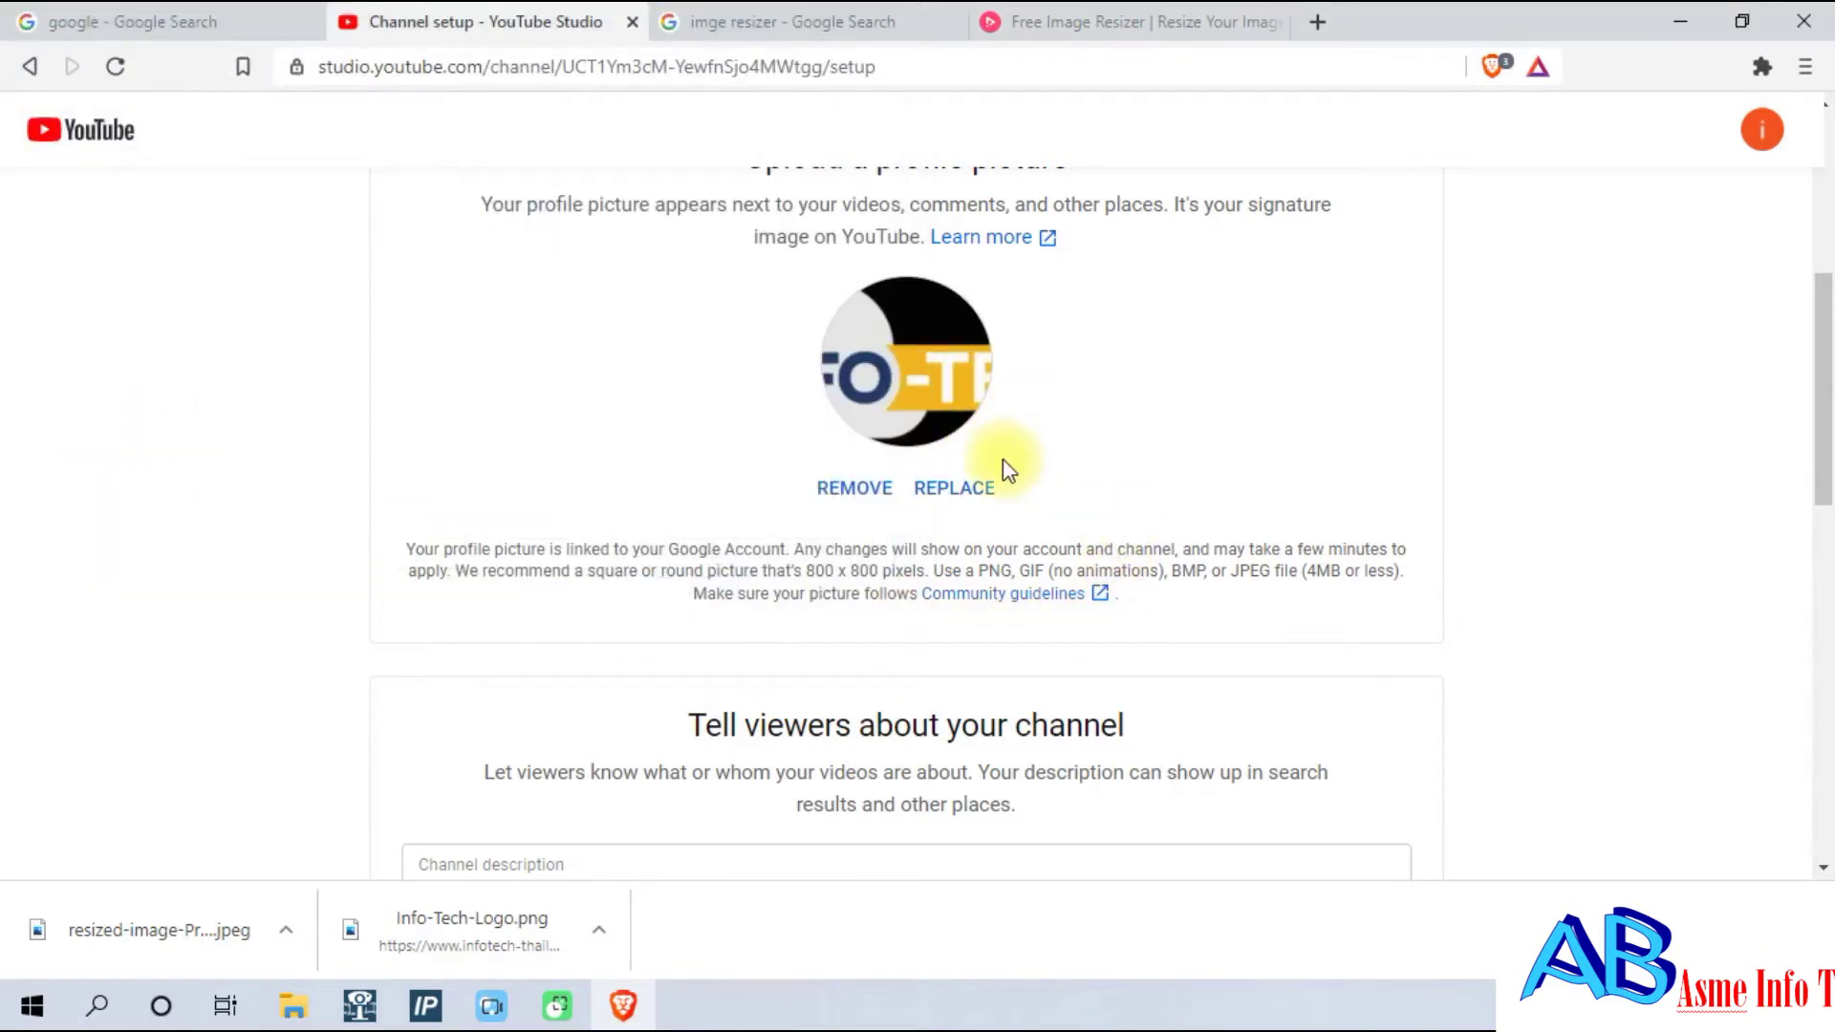
Enter the channel description "This channel opend by asme info", with "channal" corrected to "channel".
{"action": "scroll", "coordinate": [1006, 572], "scroll_direction": "down", "scroll_amount": 7}
{"action": "scroll", "coordinate": [1004, 586], "scroll_direction": "up", "scroll_amount": 3}
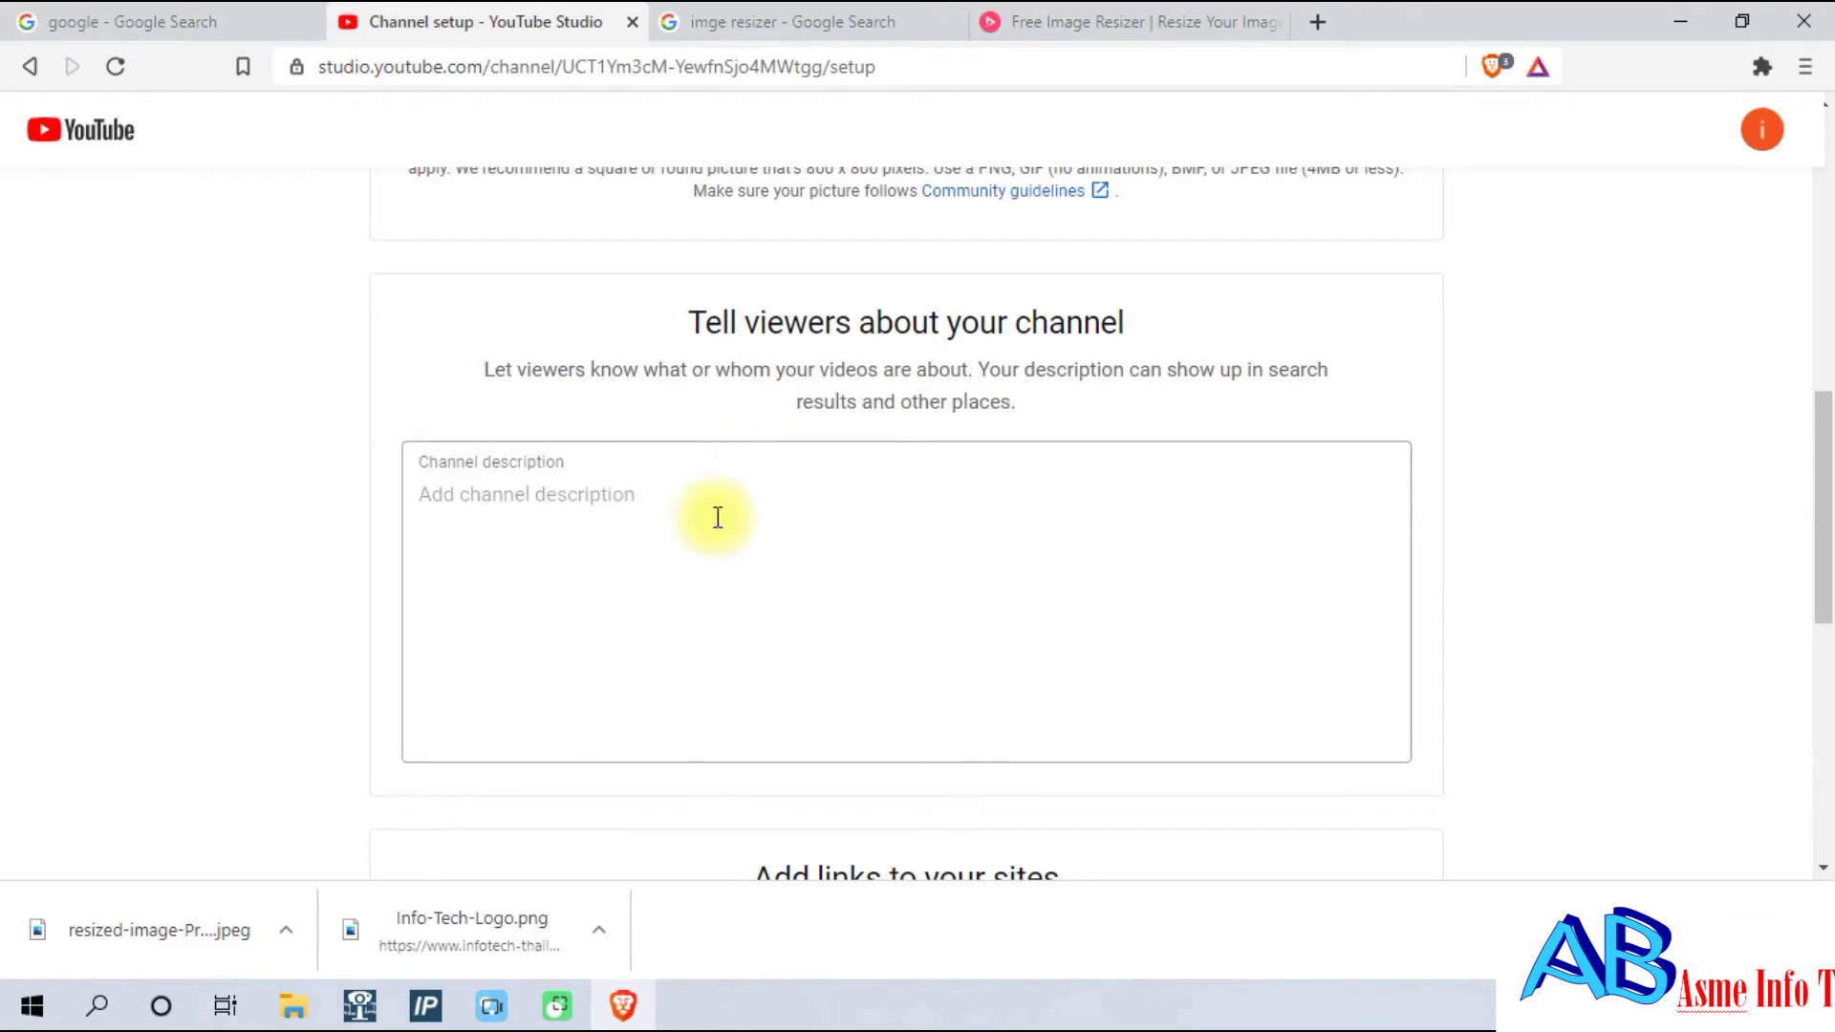
{"action": "left_click", "coordinate": [746, 512]}
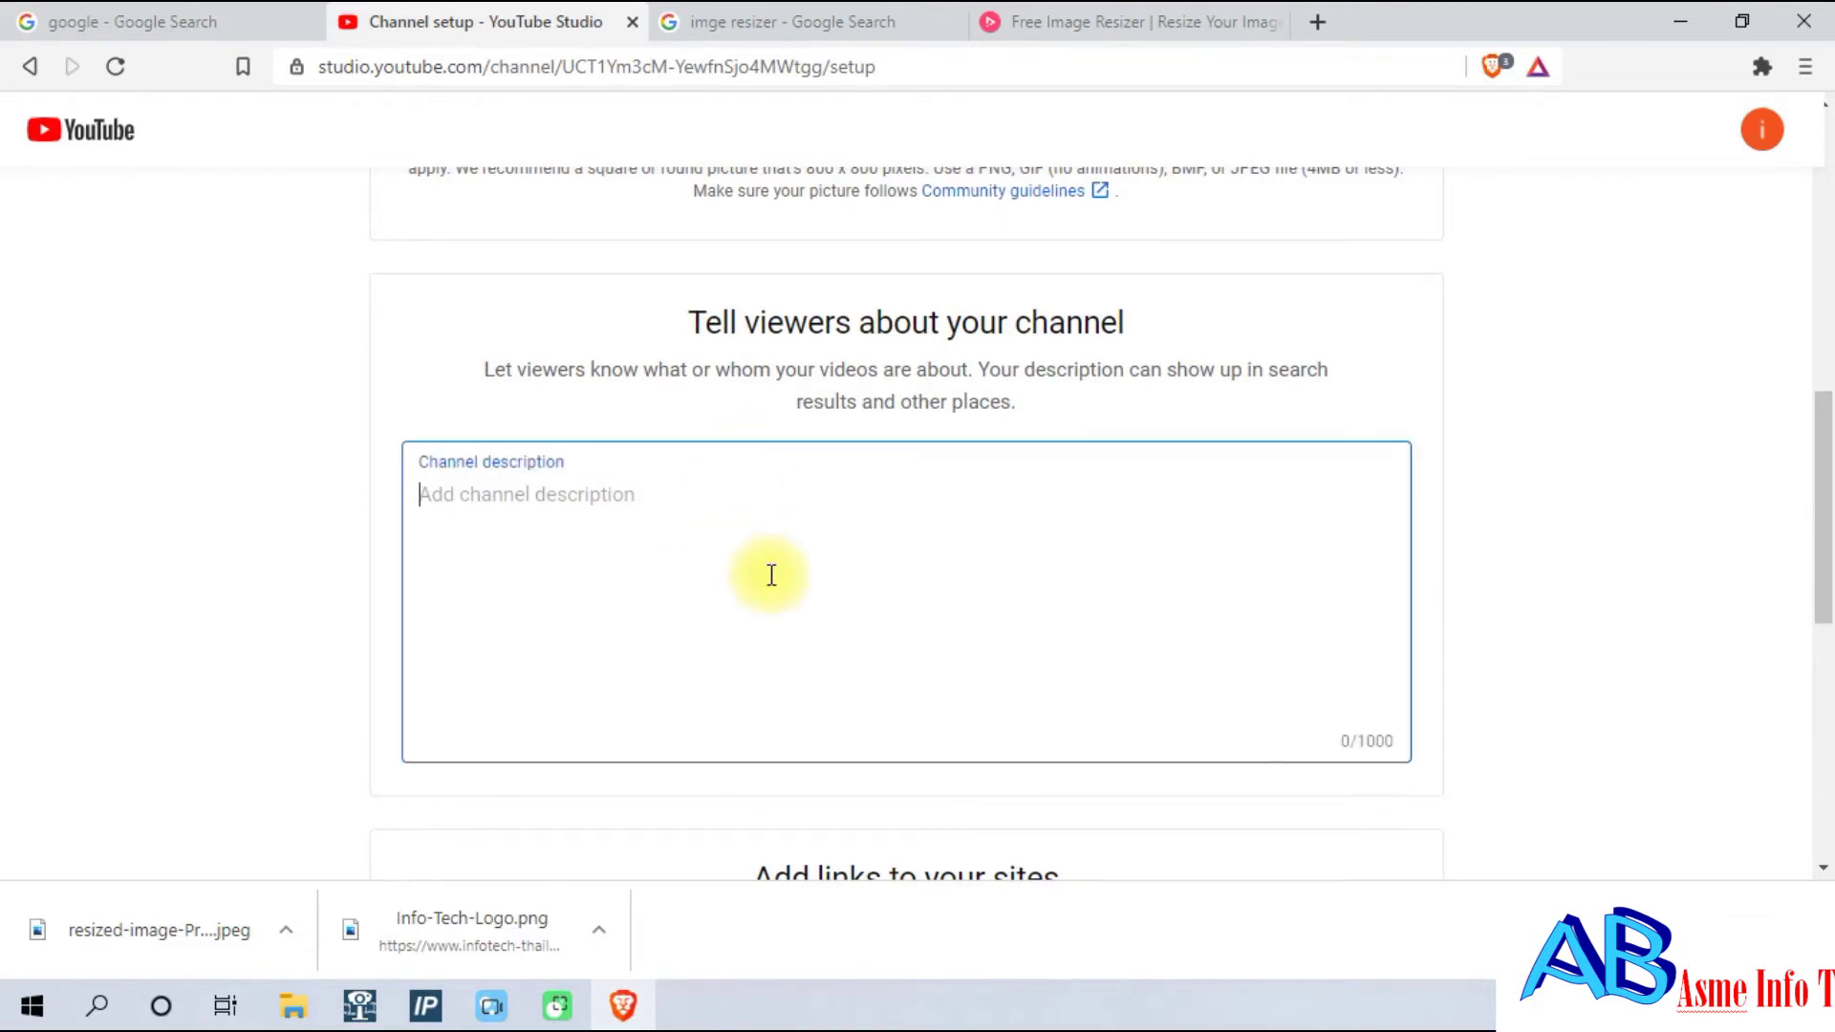
{"action": "type", "text": "This channal "}
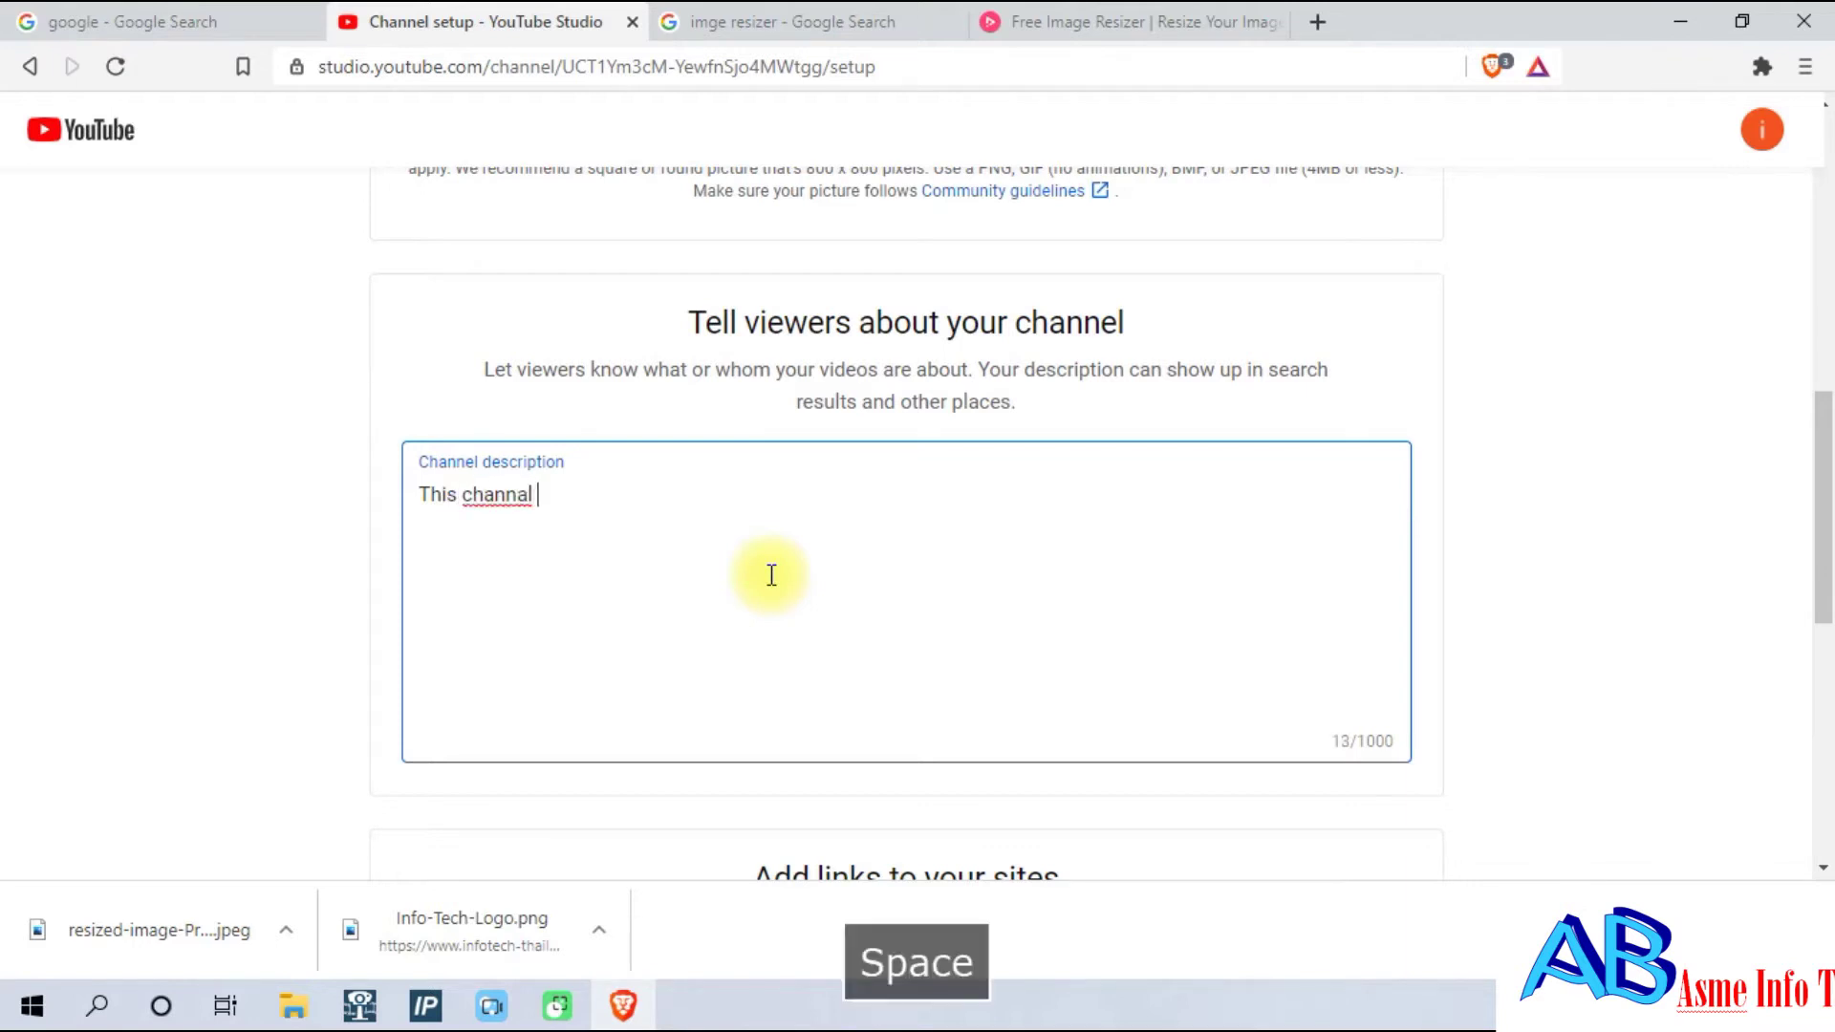
{"action": "type", "text": "opend b"}
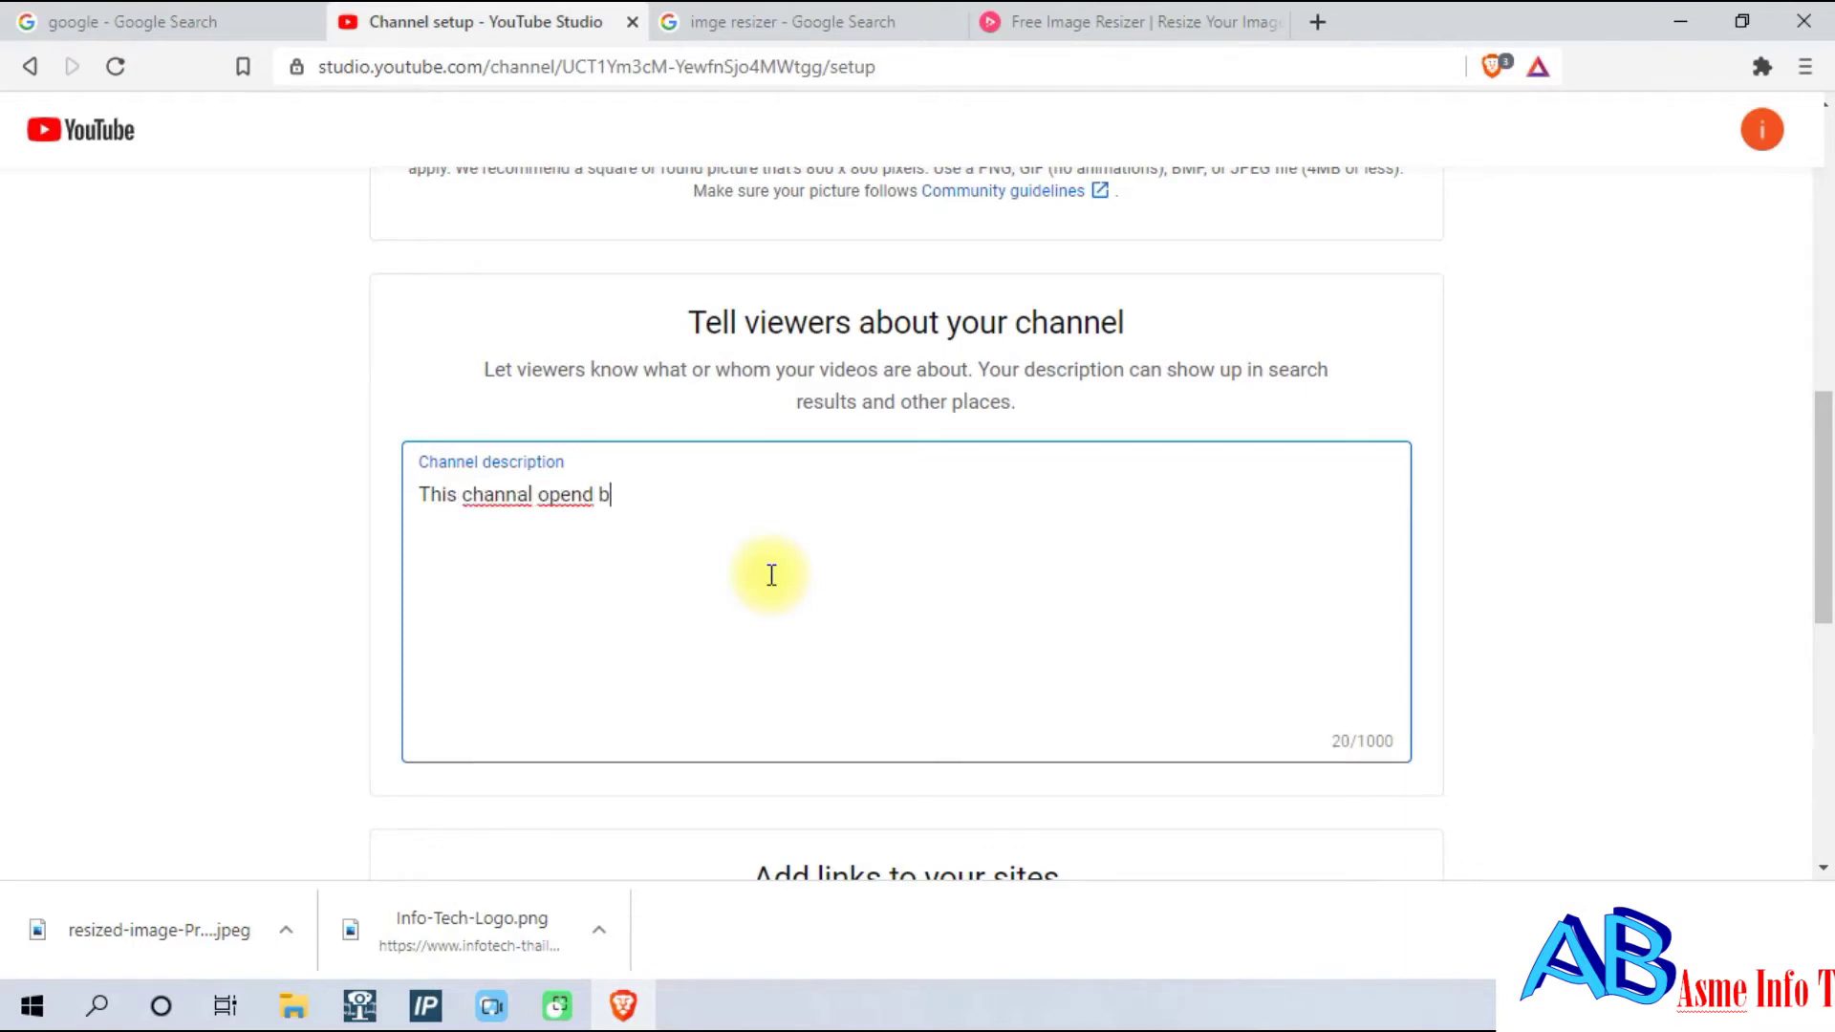
{"action": "type", "text": "y asme info"}
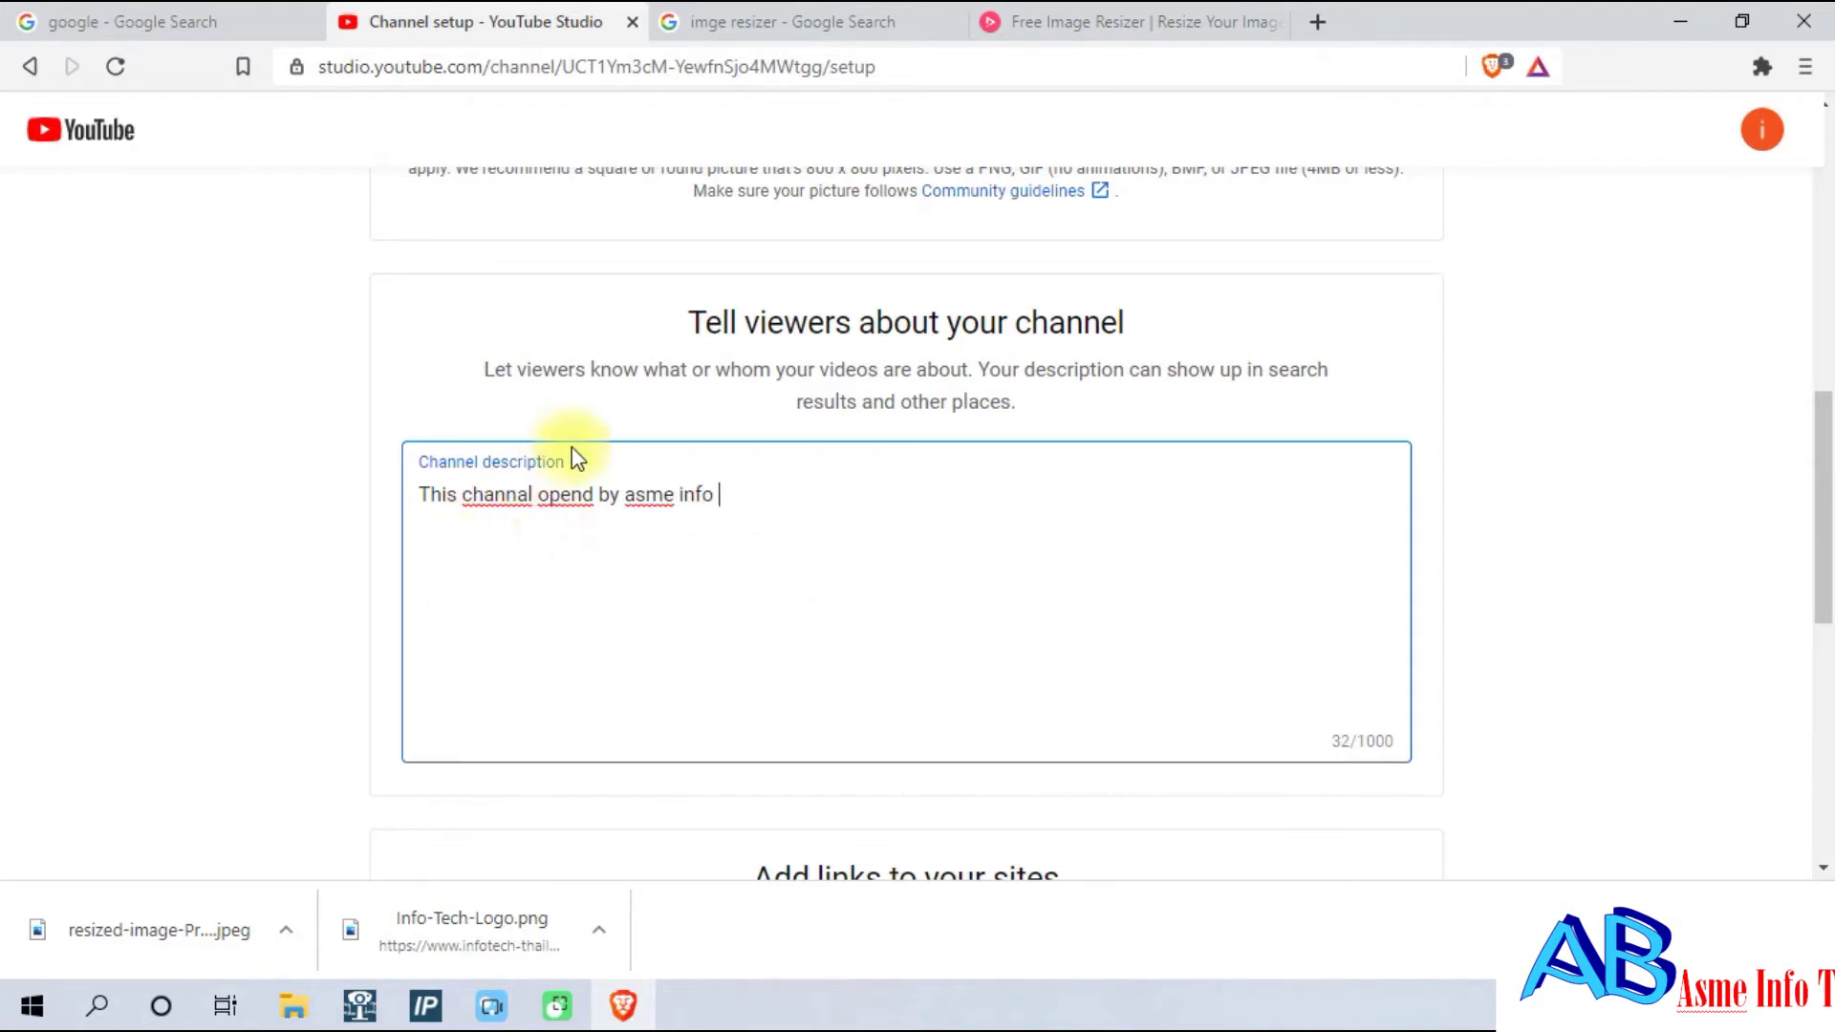
{"action": "left_click", "coordinate": [531, 498]}
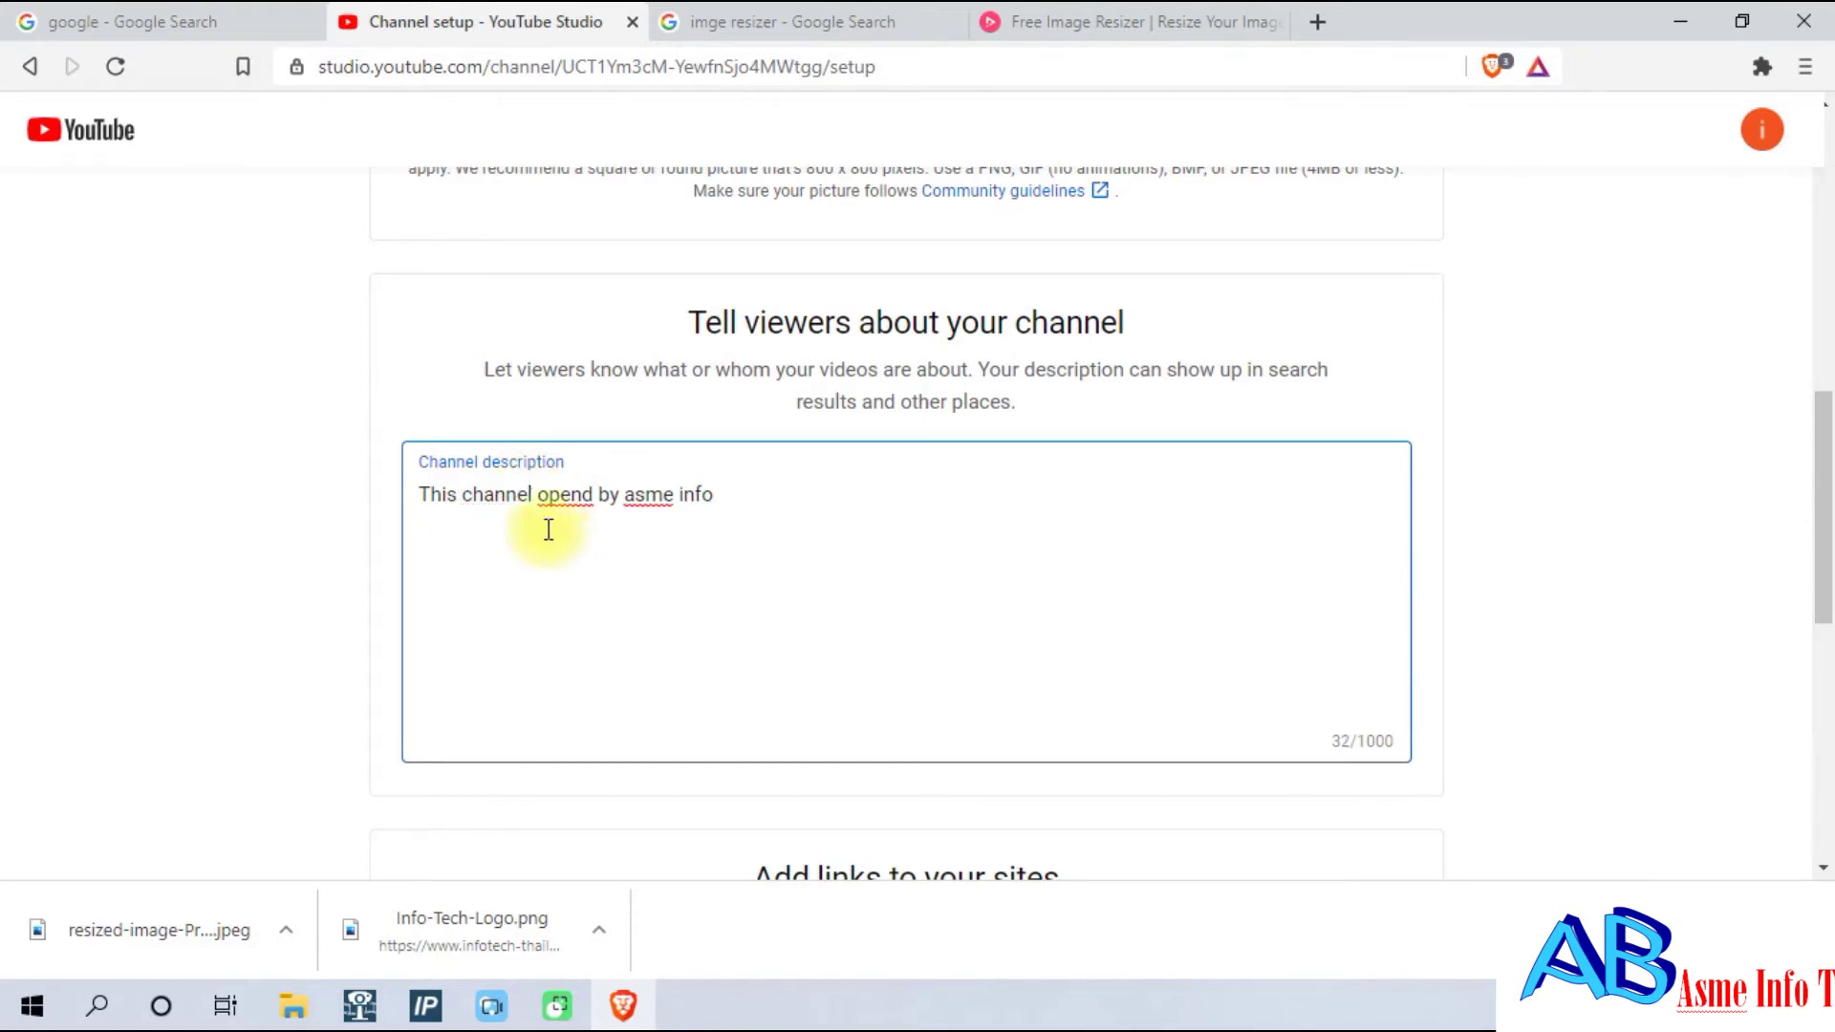
{"action": "scroll", "coordinate": [548, 530], "scroll_direction": "up", "scroll_amount": 1}
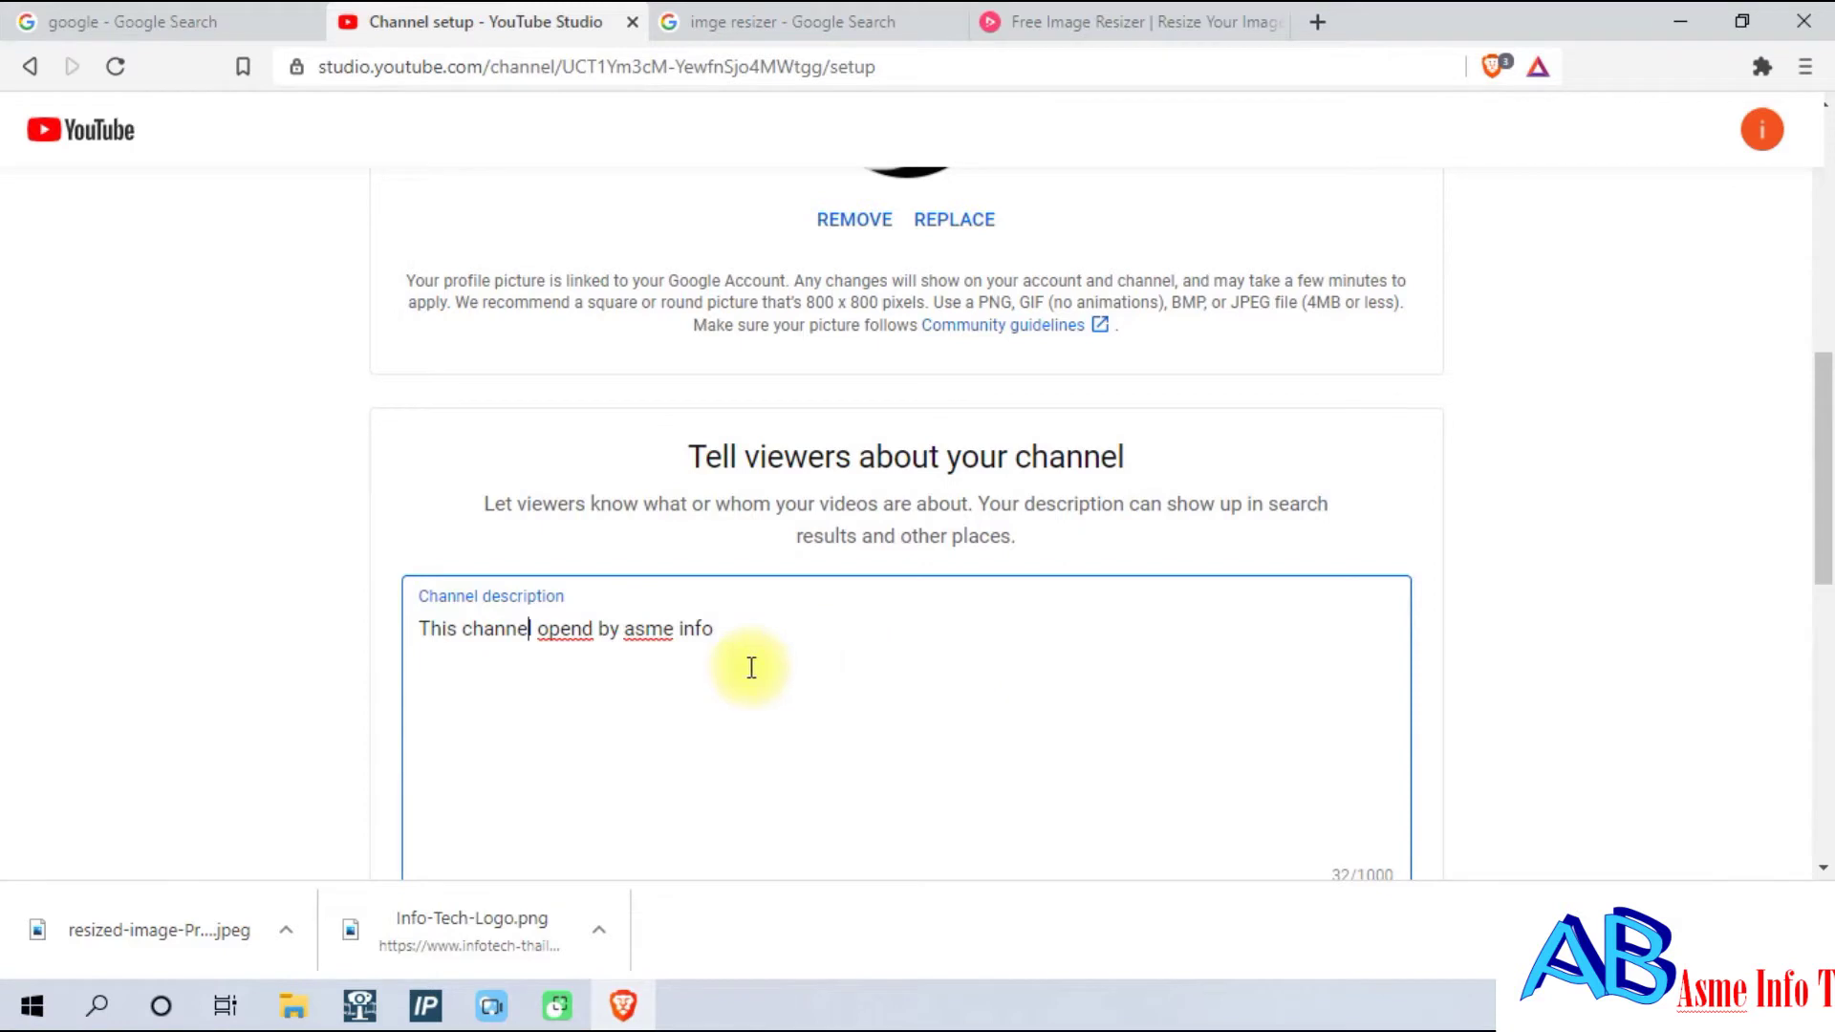
{"action": "scroll", "coordinate": [892, 655], "scroll_direction": "down", "scroll_amount": 3}
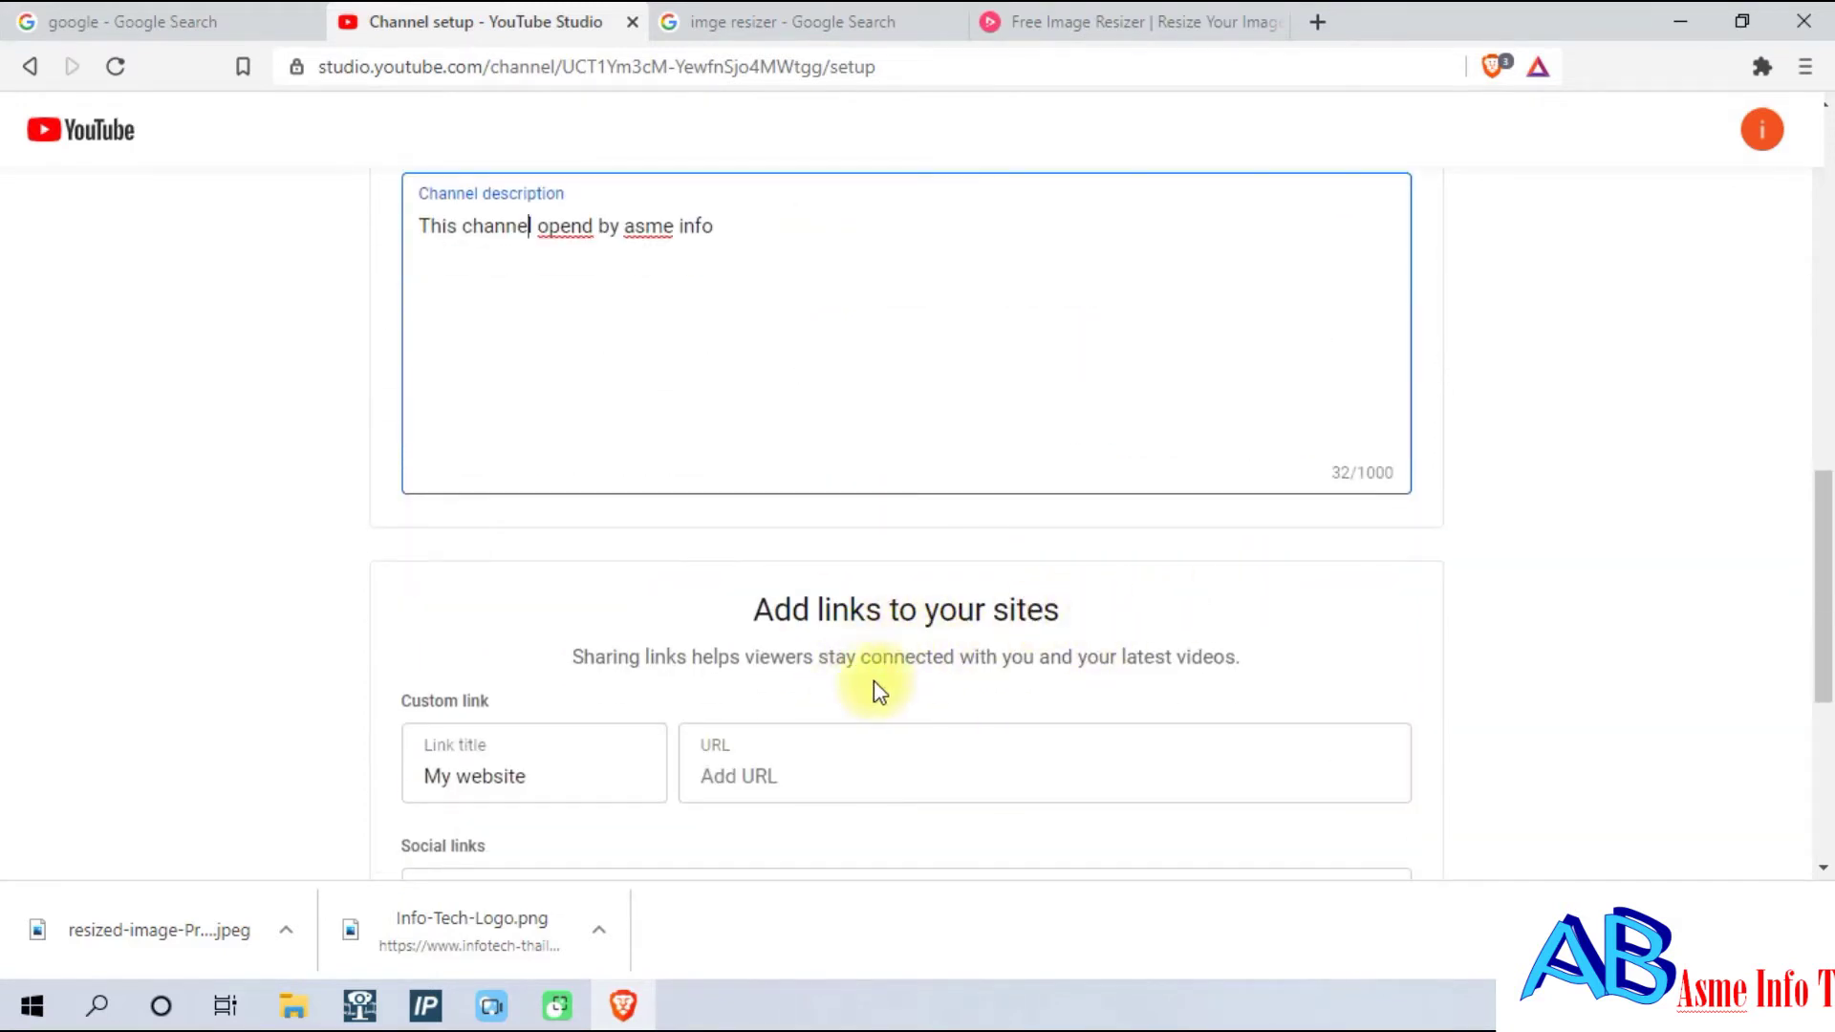
Leave the custom and social link fields empty, then save the channel setup and continue to the channel page.
{"action": "scroll", "coordinate": [717, 780], "scroll_direction": "down", "scroll_amount": 3}
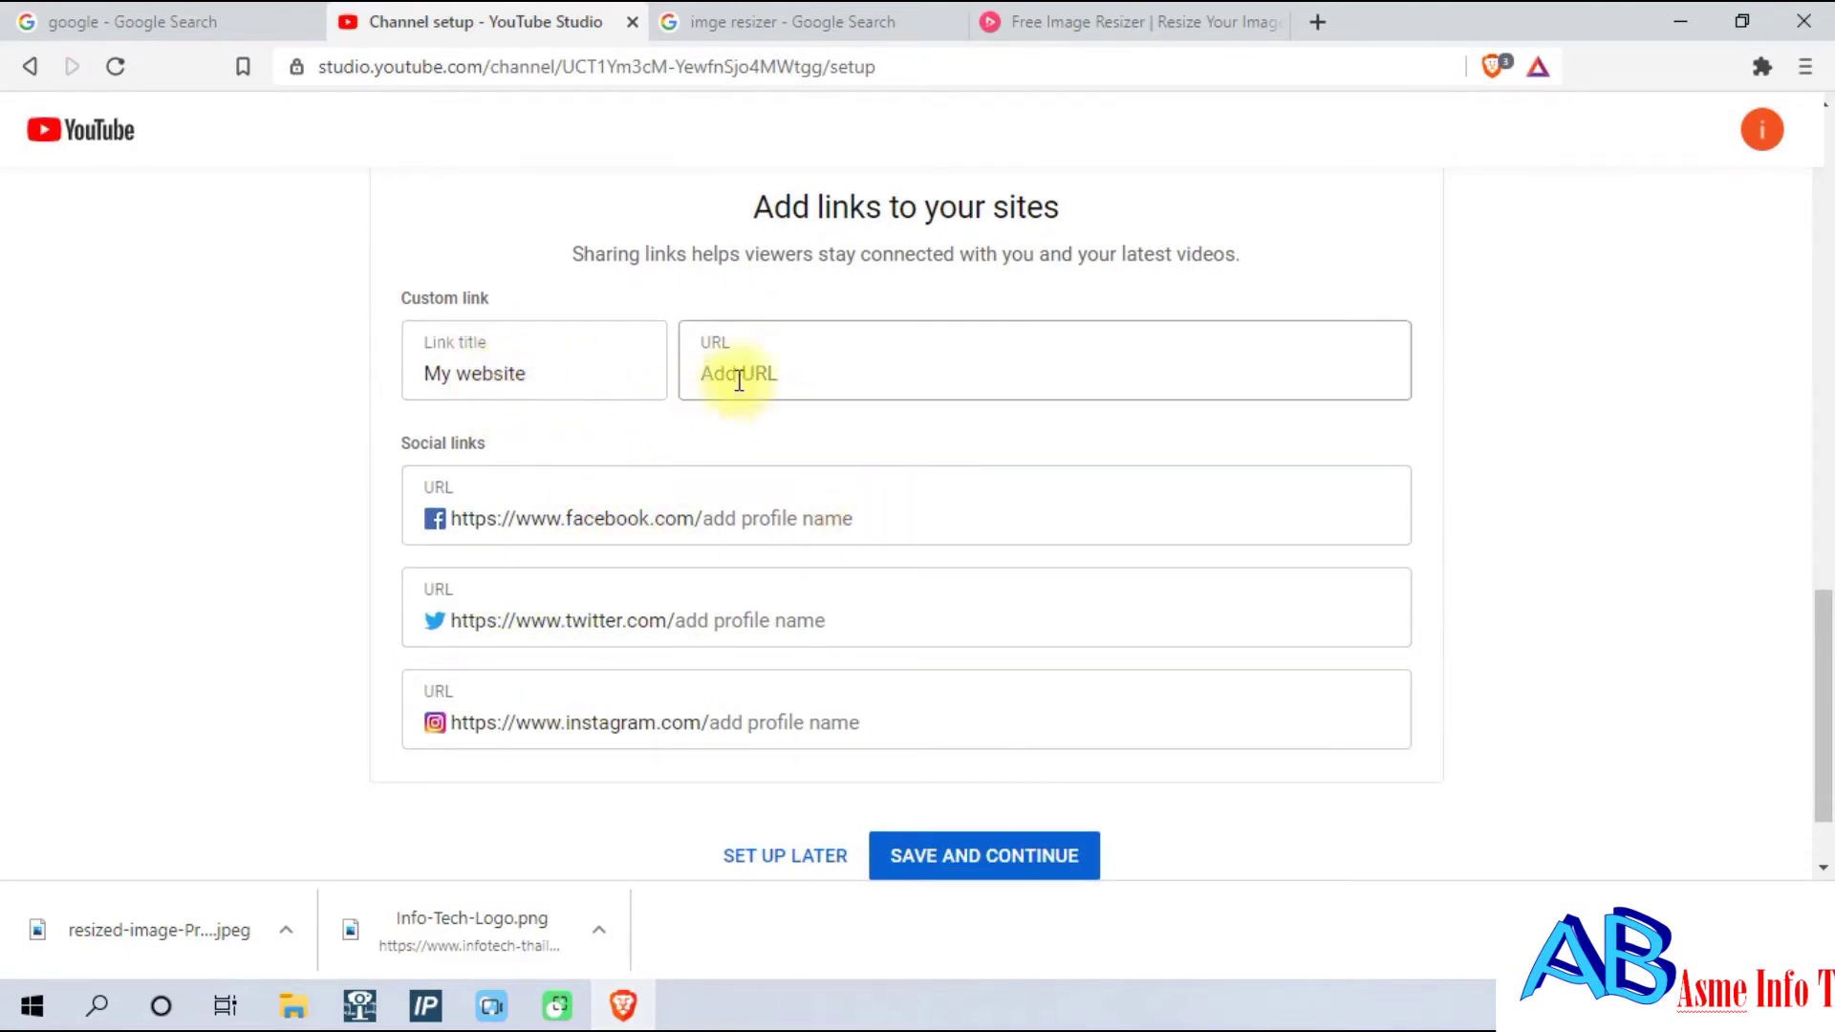
{"action": "left_click", "coordinate": [965, 511]}
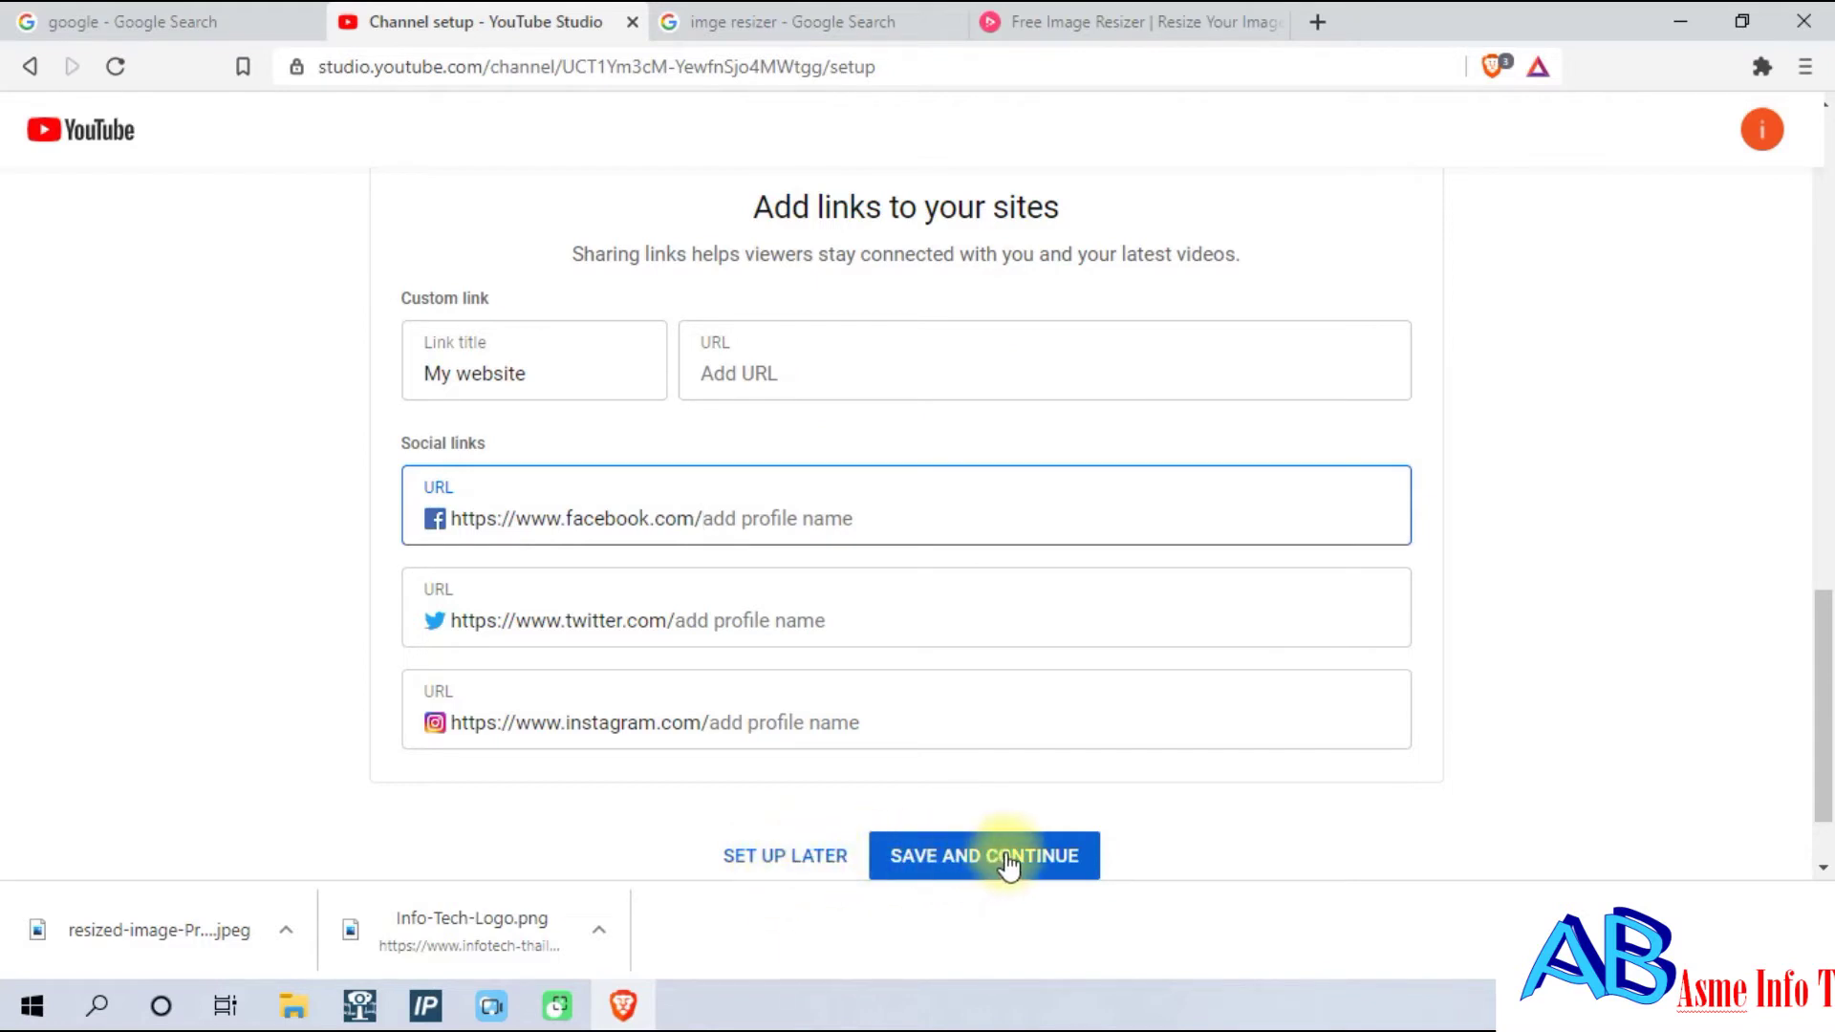
{"action": "left_click", "coordinate": [960, 856]}
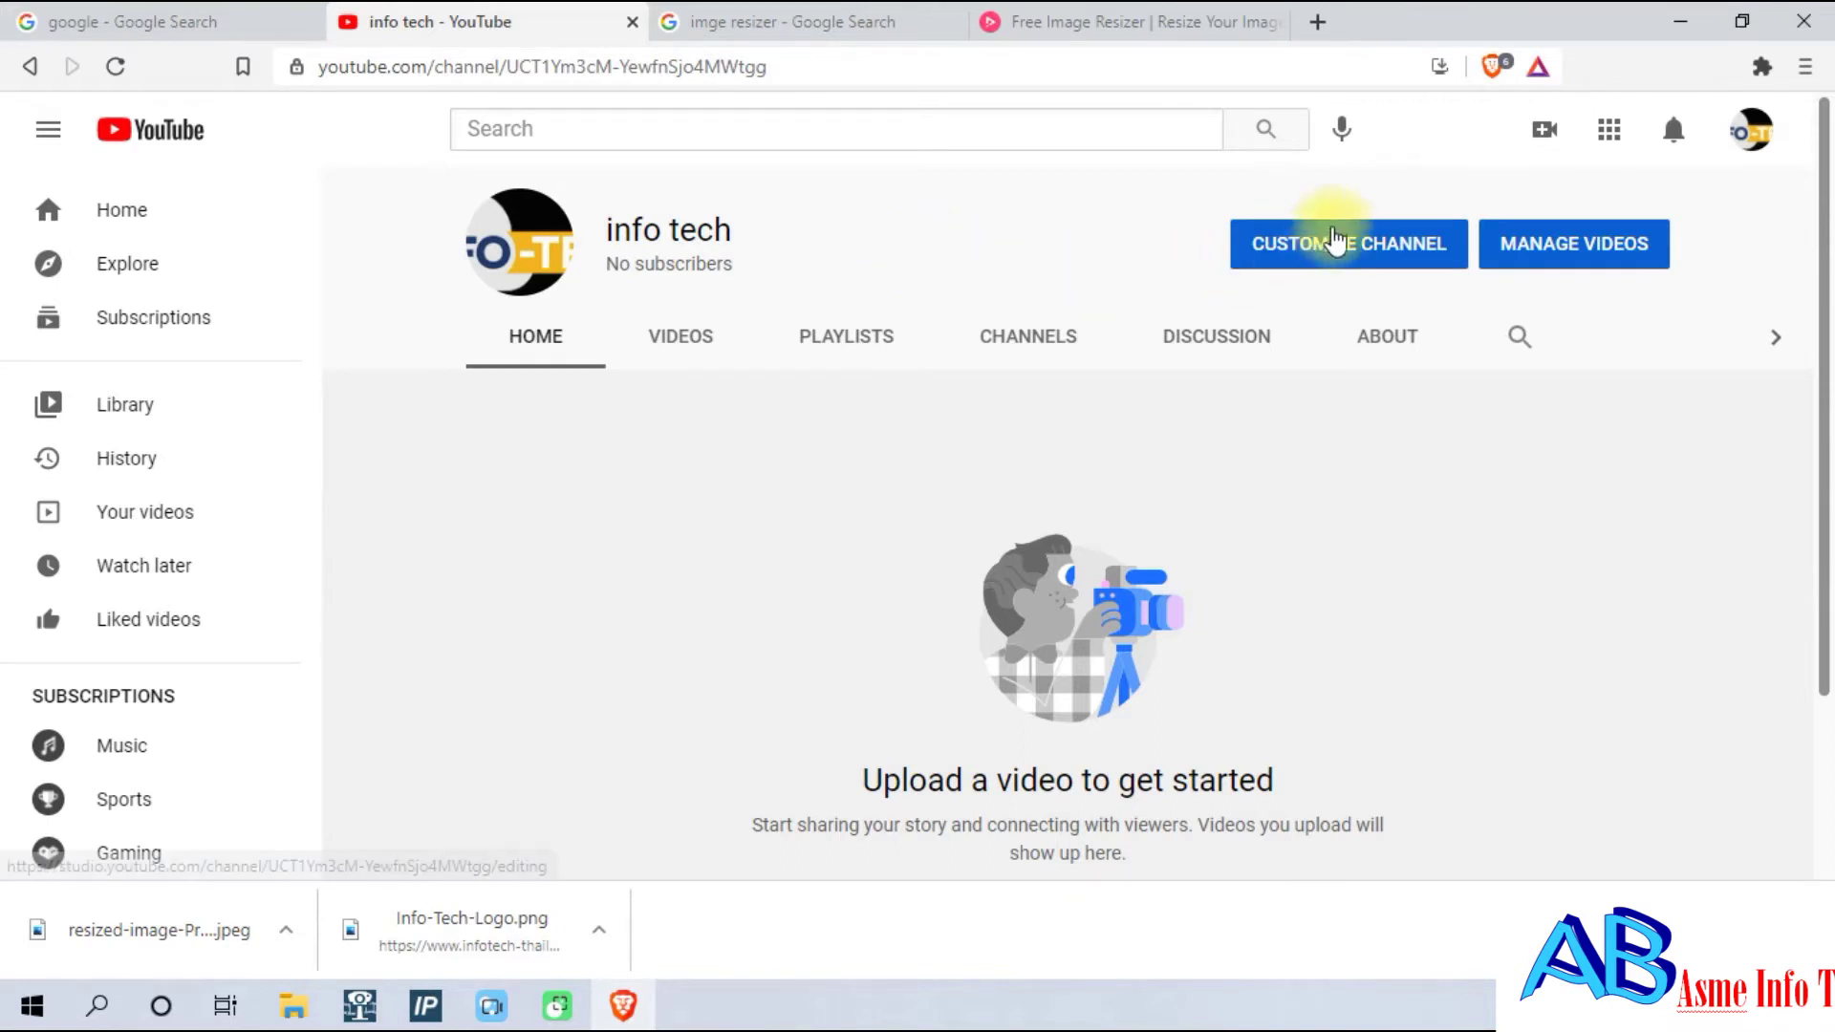
Open the channel customization page, dismiss the introductory pop-ups, and show the Branding settings.
{"action": "left_click", "coordinate": [1331, 241]}
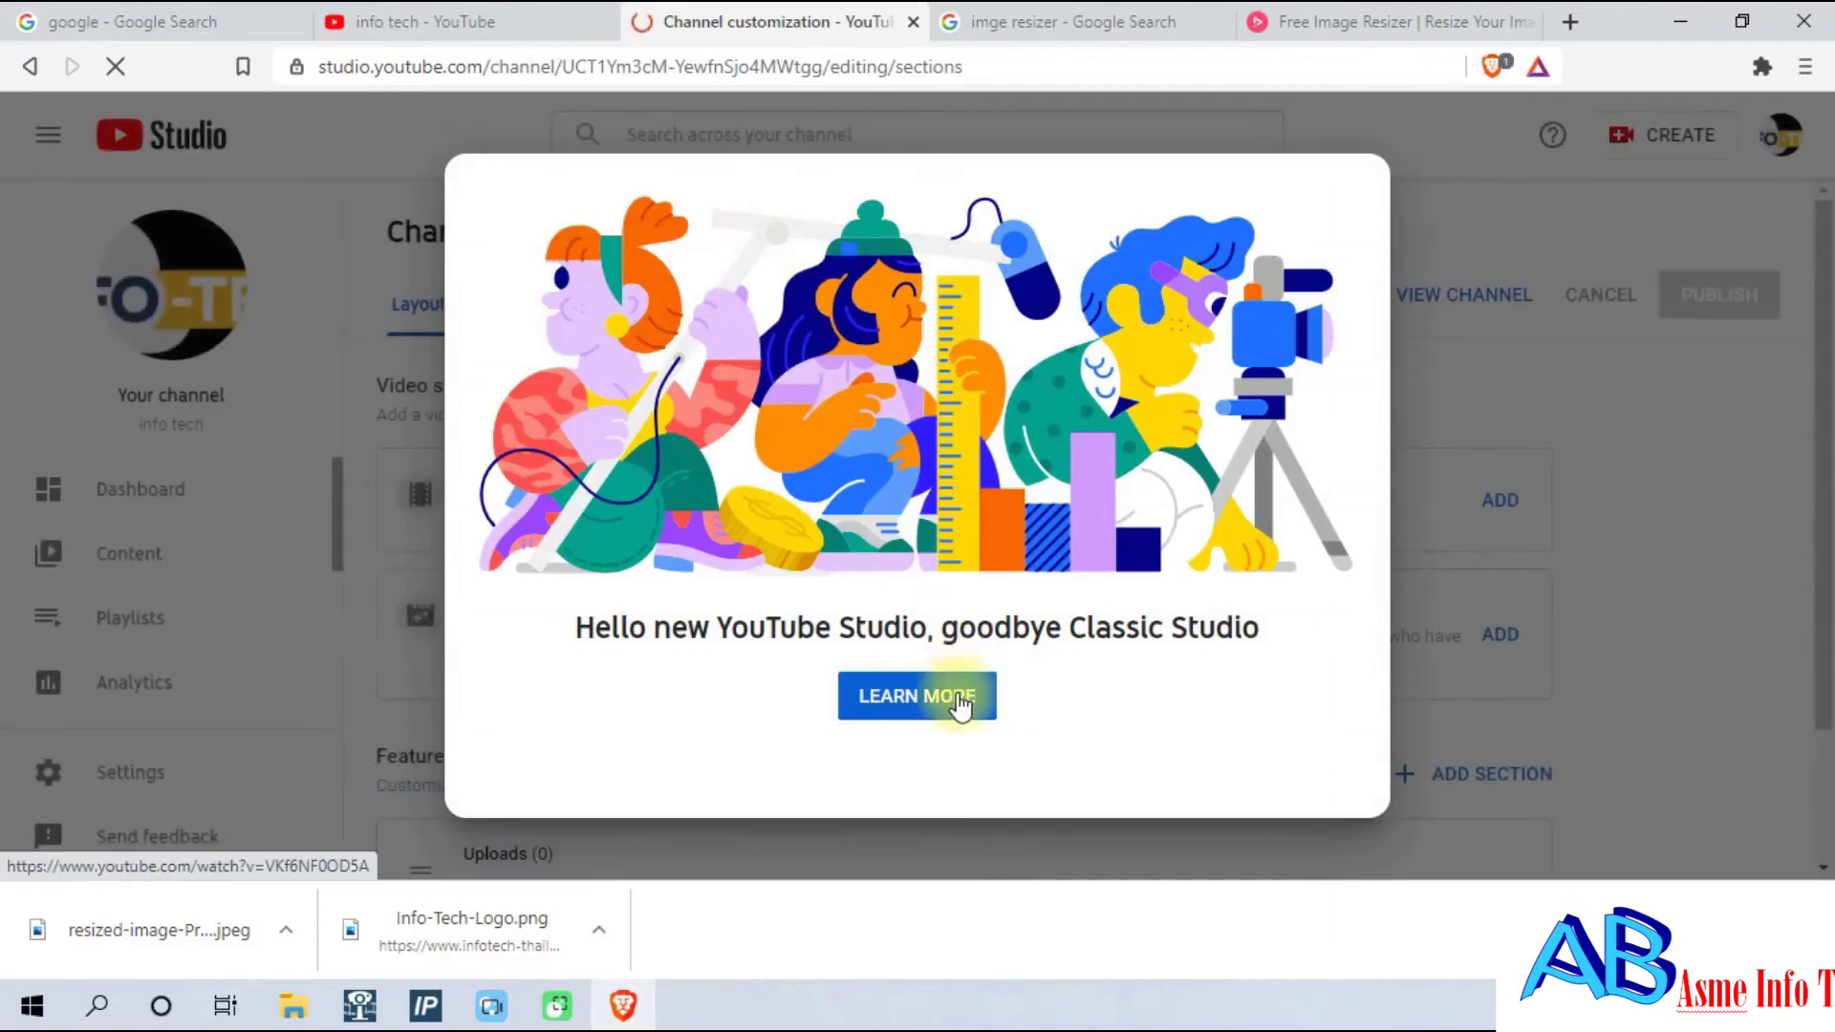
{"action": "left_click", "coordinate": [1516, 360]}
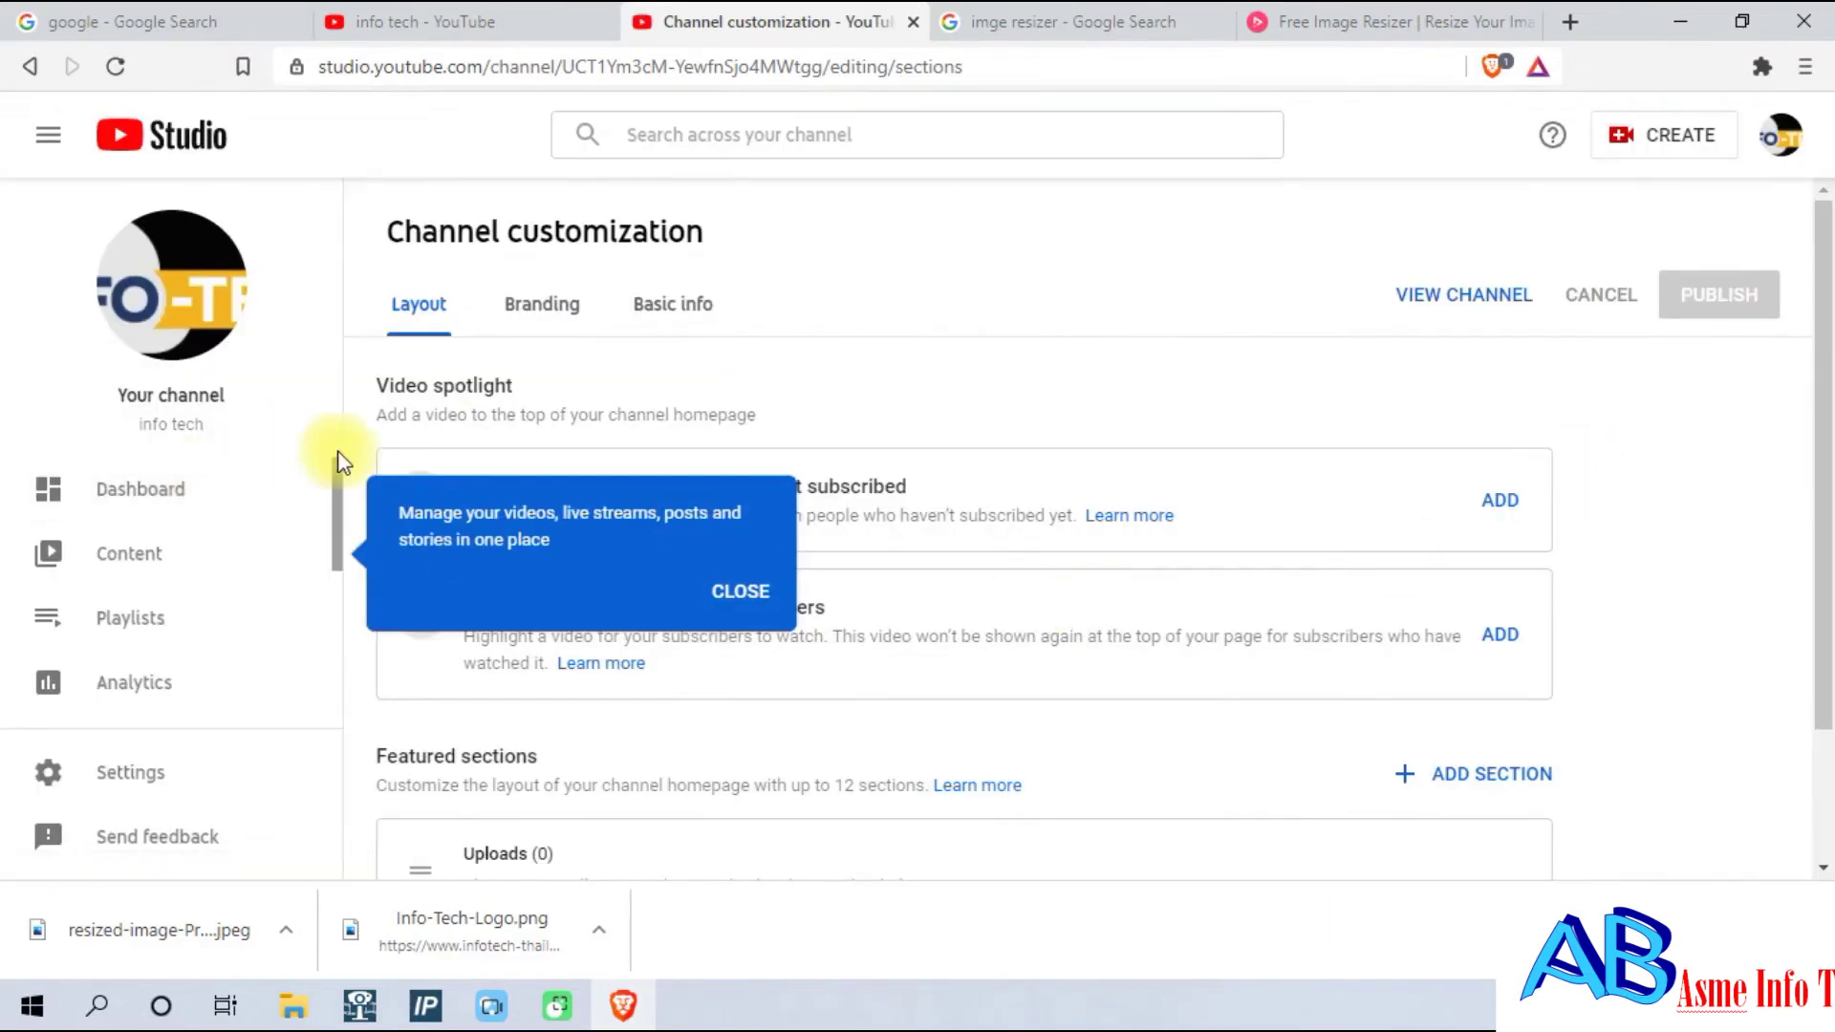
{"action": "left_click", "coordinate": [739, 591]}
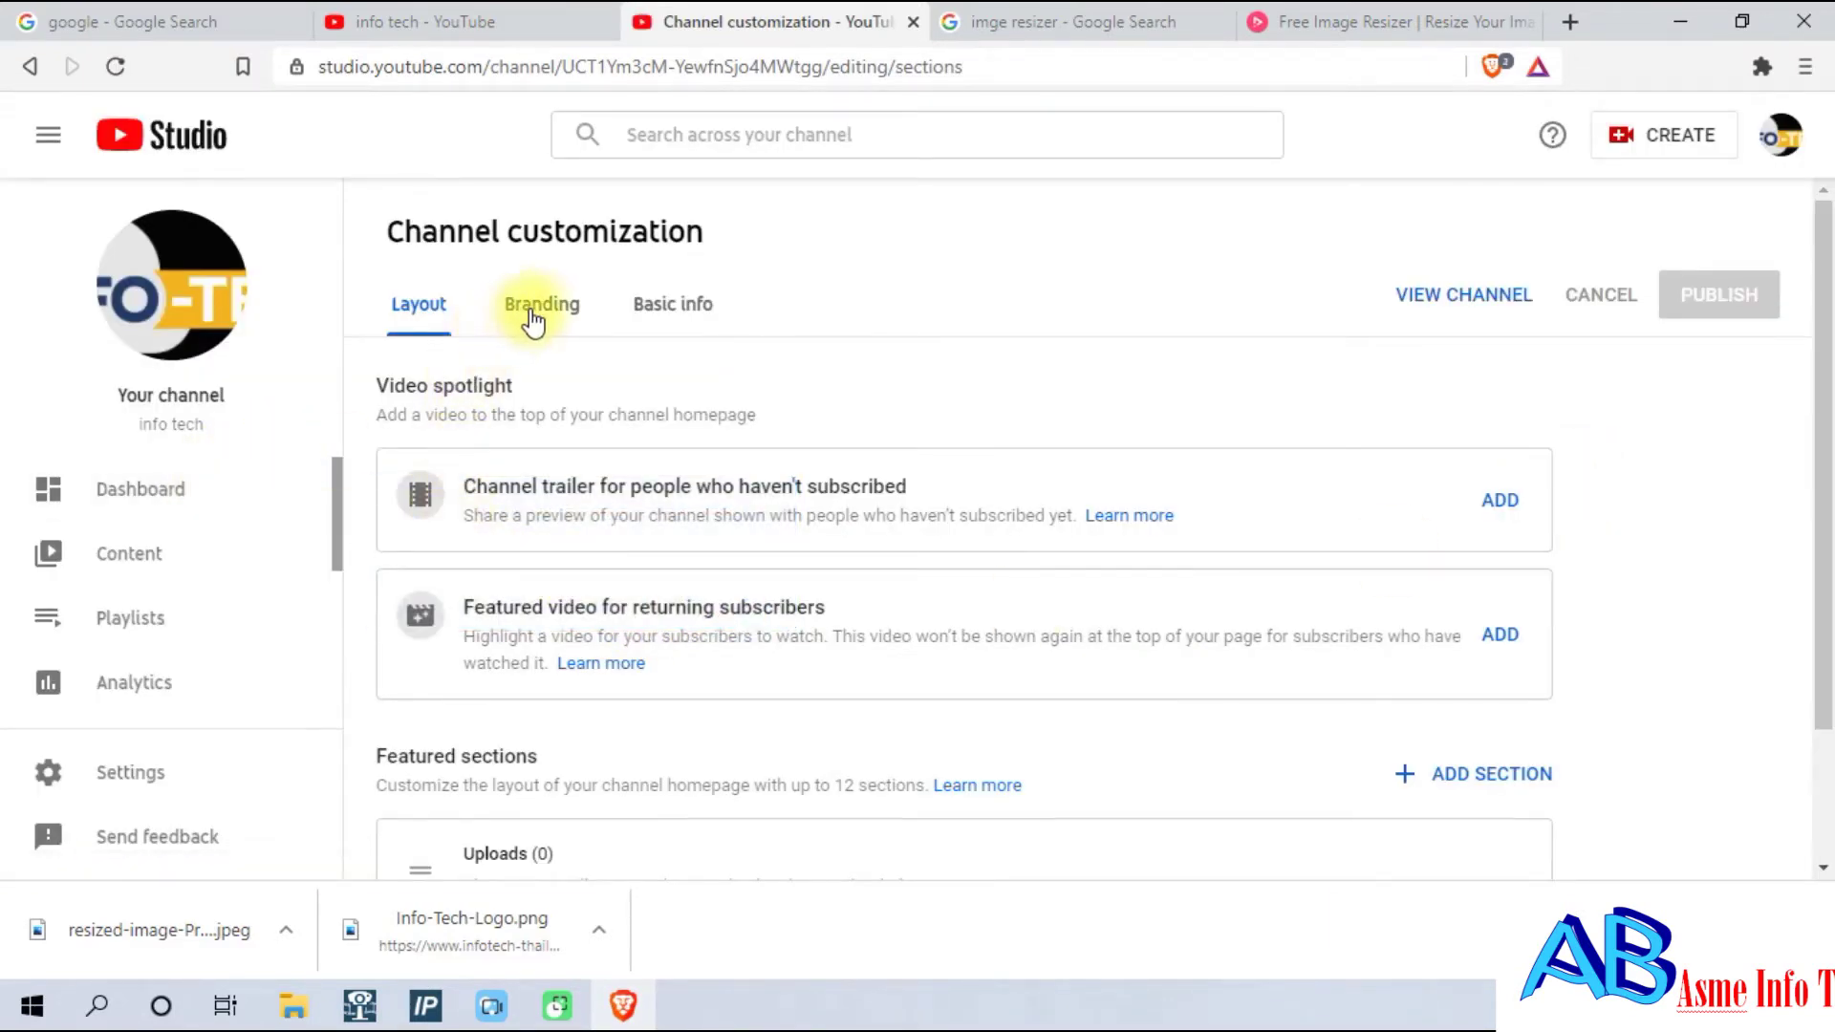
{"action": "scroll", "coordinate": [861, 636], "scroll_direction": "down", "scroll_amount": 2}
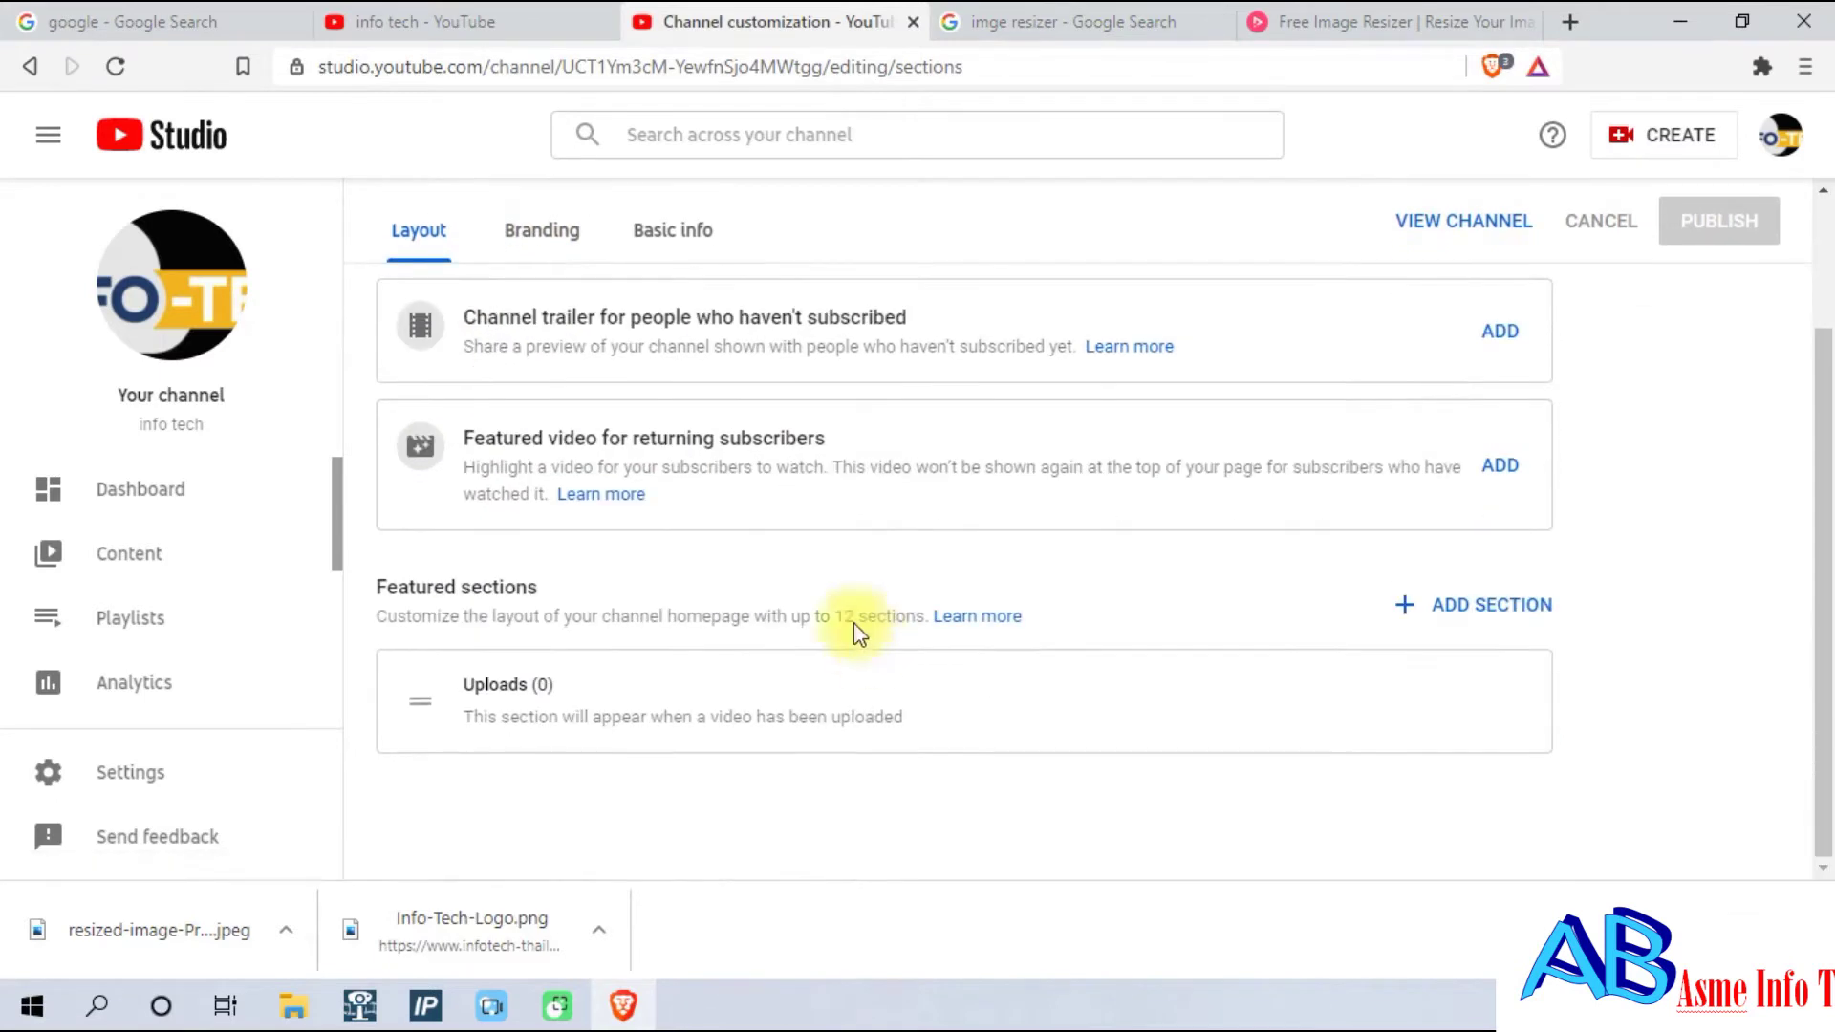
{"action": "scroll", "coordinate": [475, 624], "scroll_direction": "up", "scroll_amount": 2}
{"action": "left_click", "coordinate": [555, 306]}
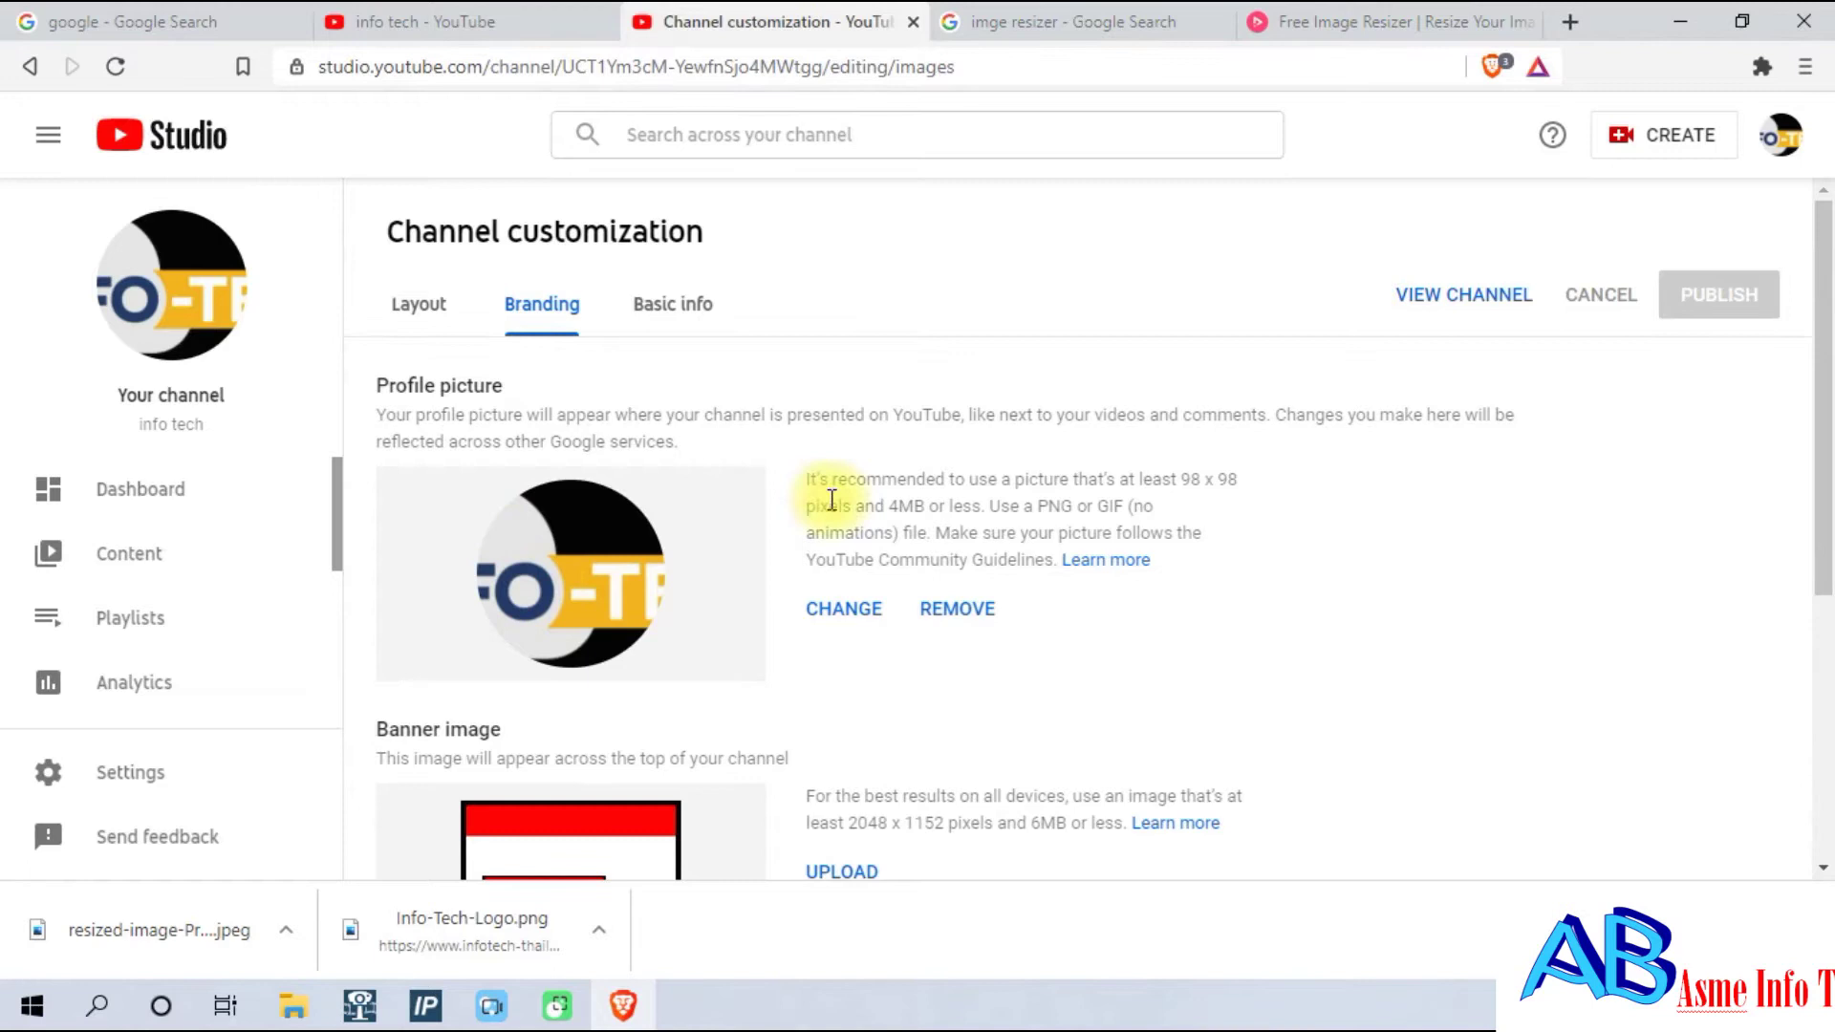
Try to upload Info-Tech-Logo from the "picter" folder as the channel's banner image.
{"action": "scroll", "coordinate": [824, 497], "scroll_direction": "down", "scroll_amount": 4}
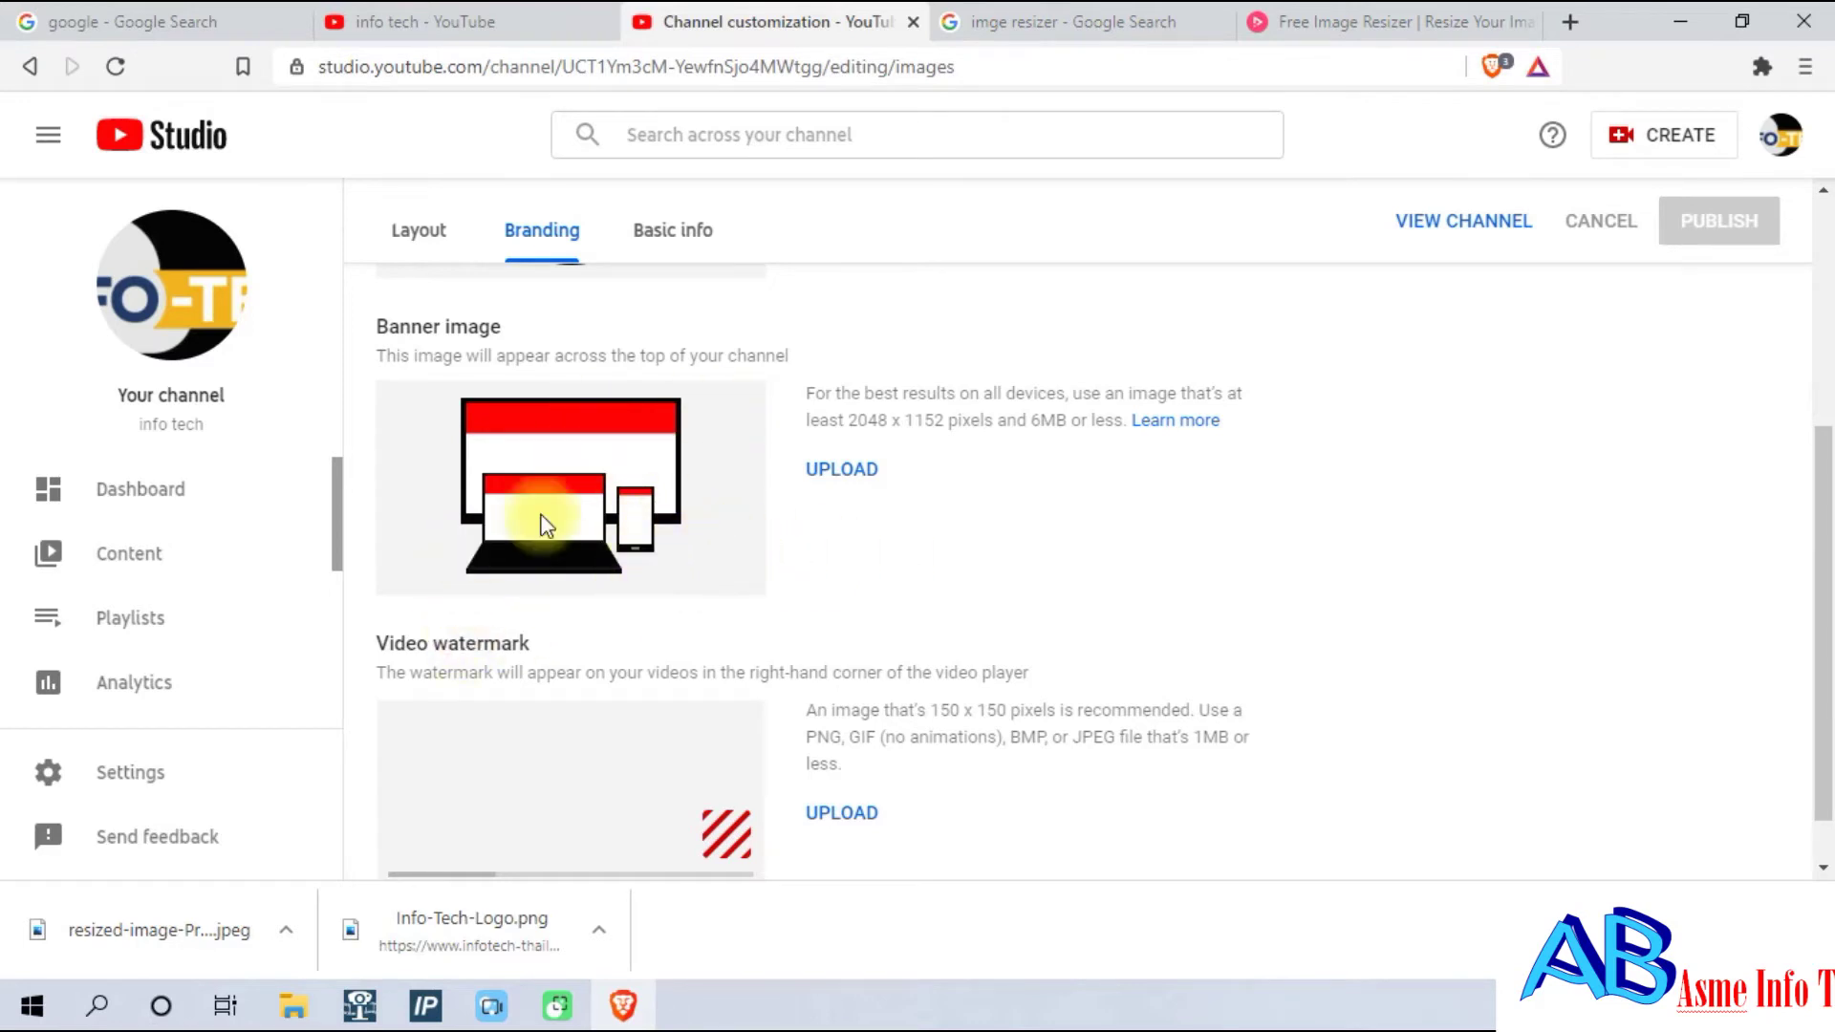
{"action": "scroll", "coordinate": [1045, 513], "scroll_direction": "up", "scroll_amount": 3}
{"action": "left_click", "coordinate": [839, 740]}
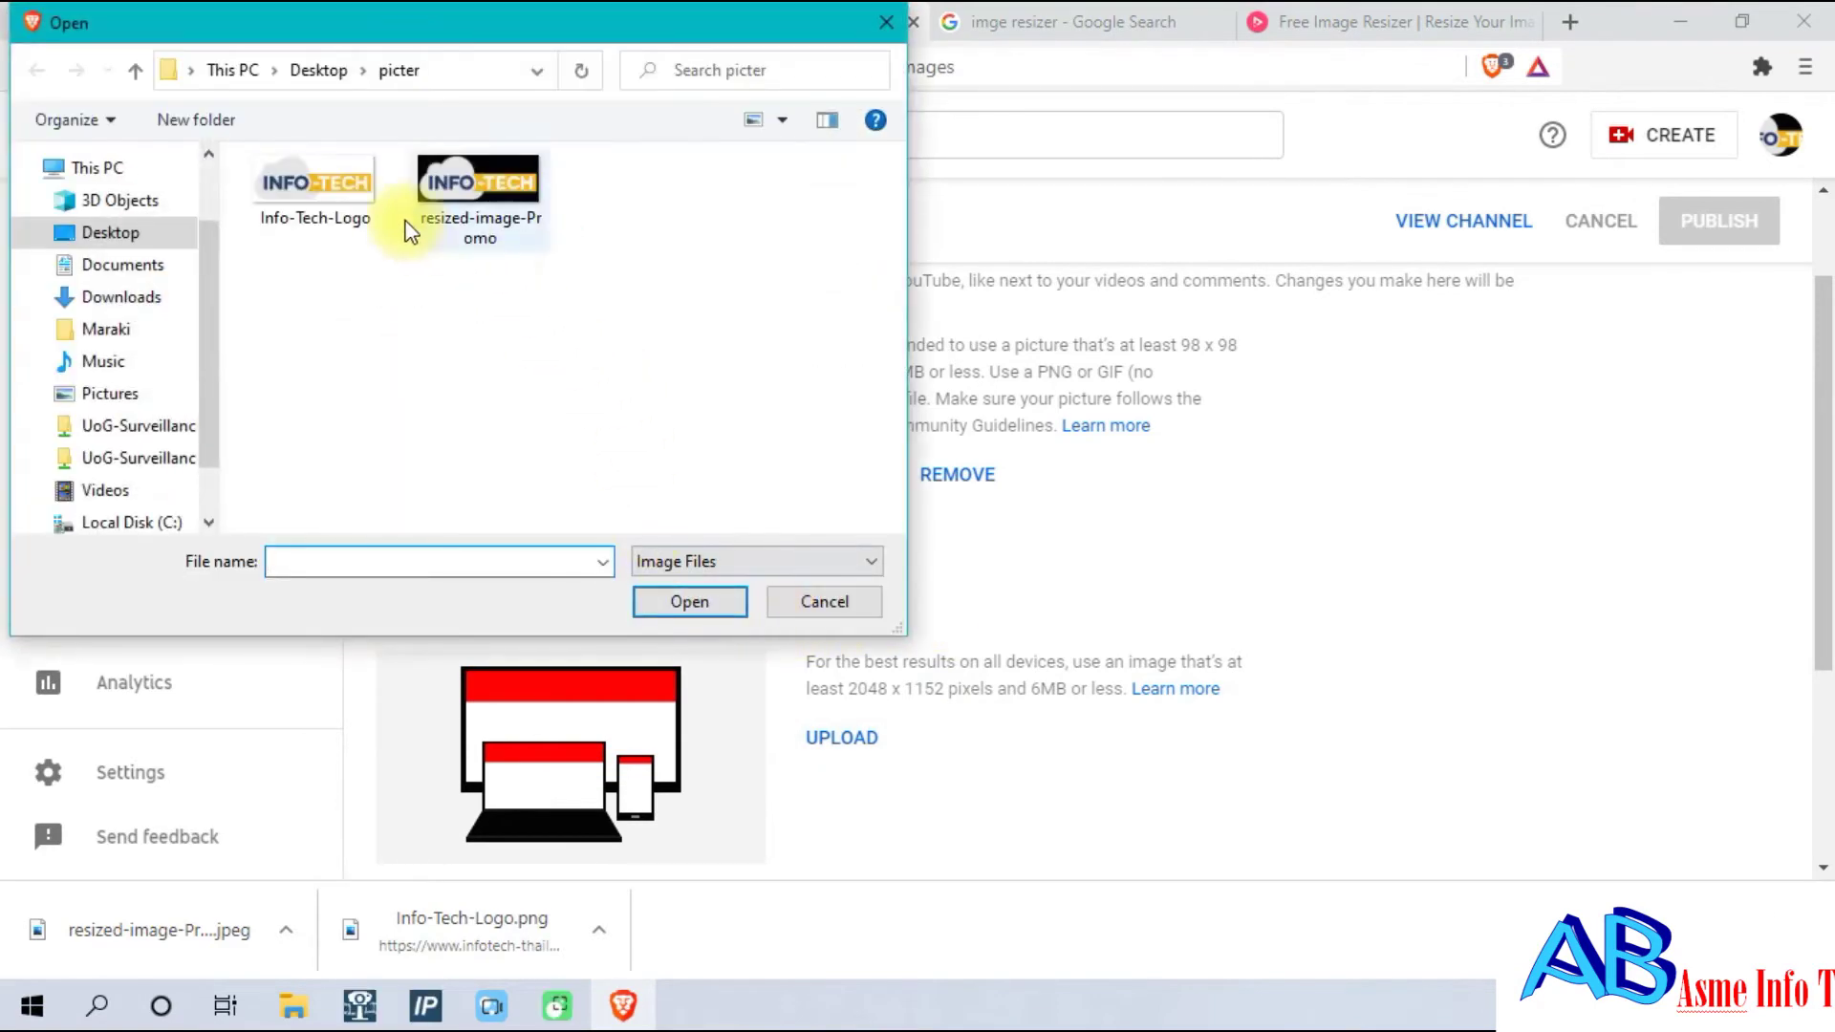
{"action": "left_click", "coordinate": [337, 188]}
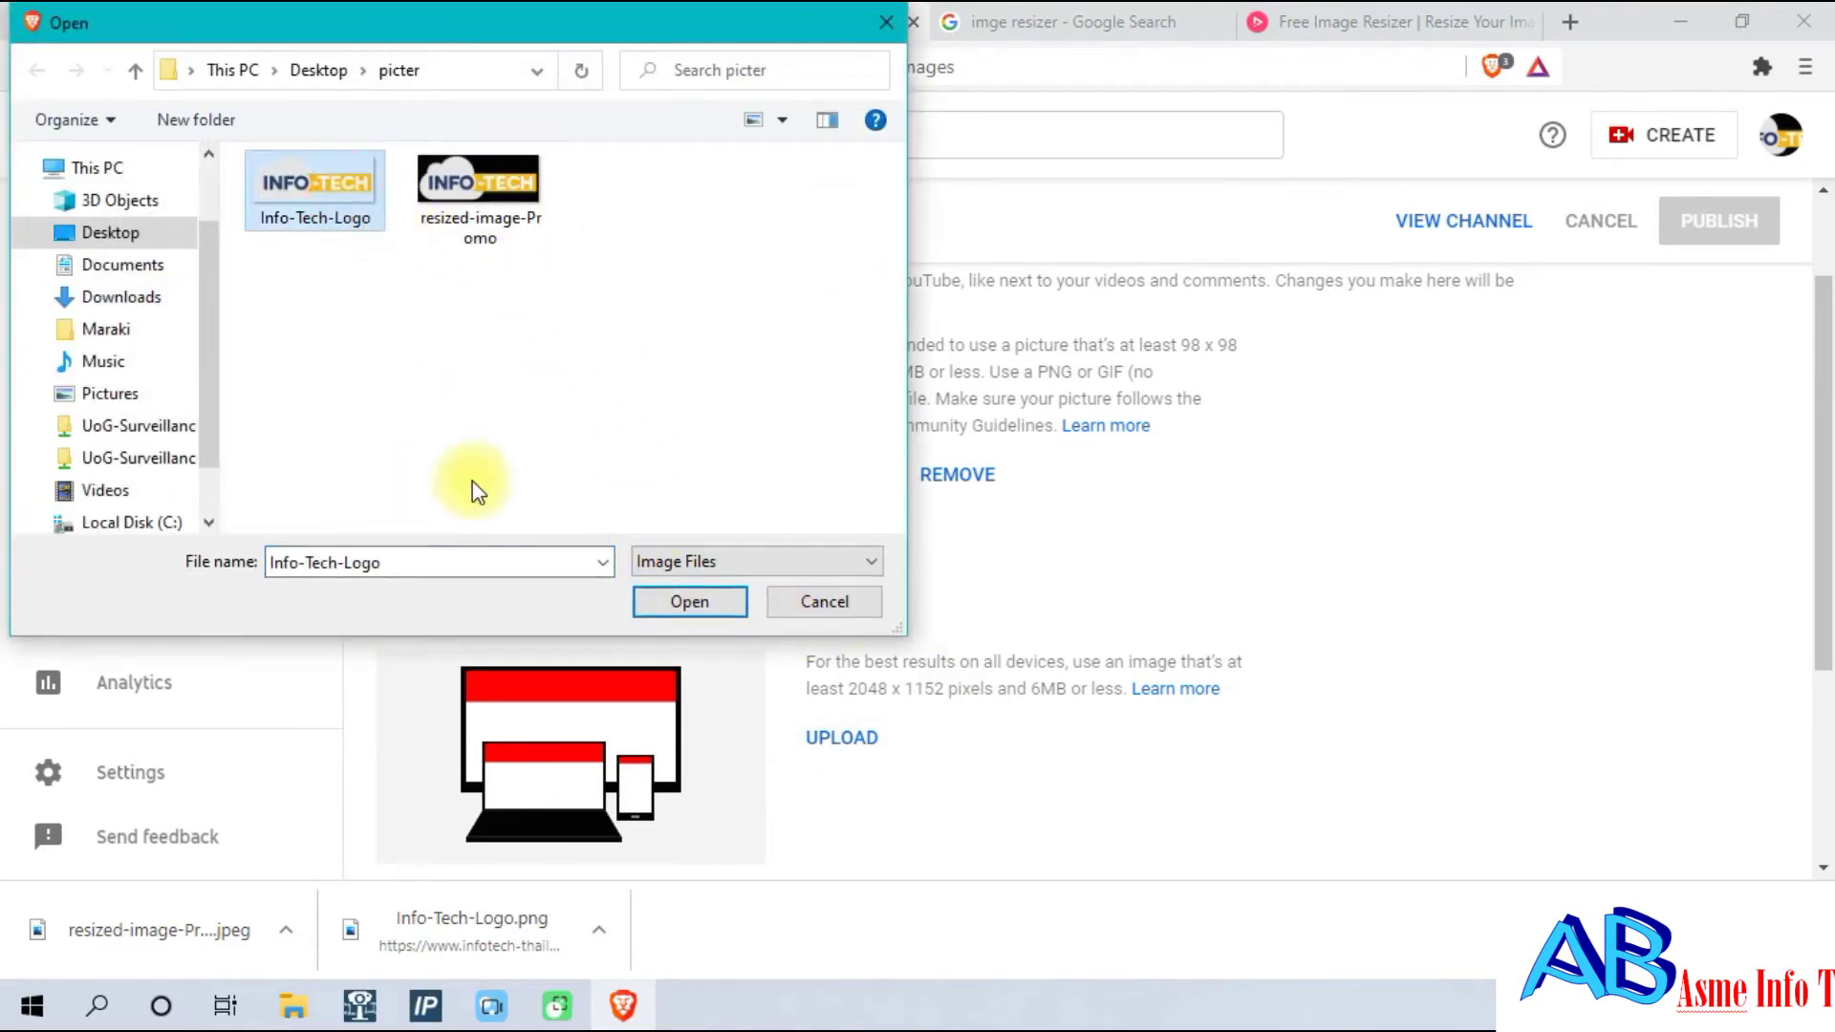
{"action": "left_click", "coordinate": [689, 600]}
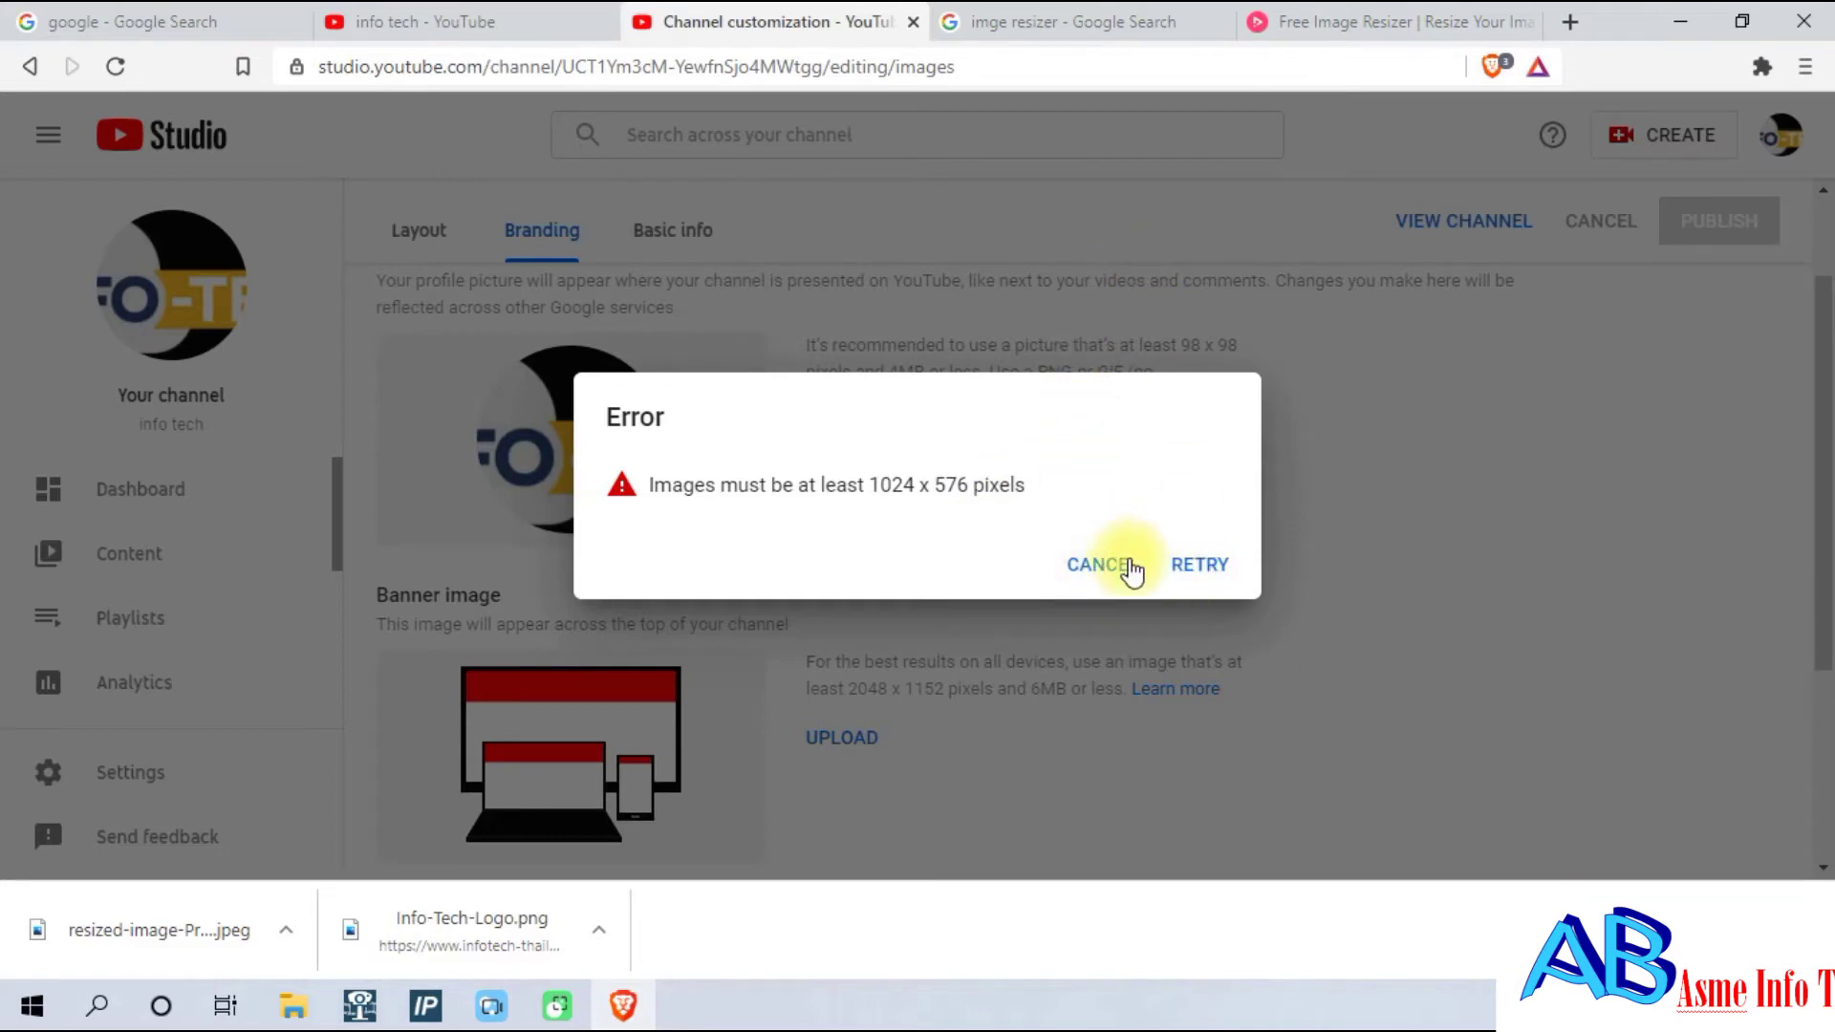
{"action": "left_click", "coordinate": [1187, 566]}
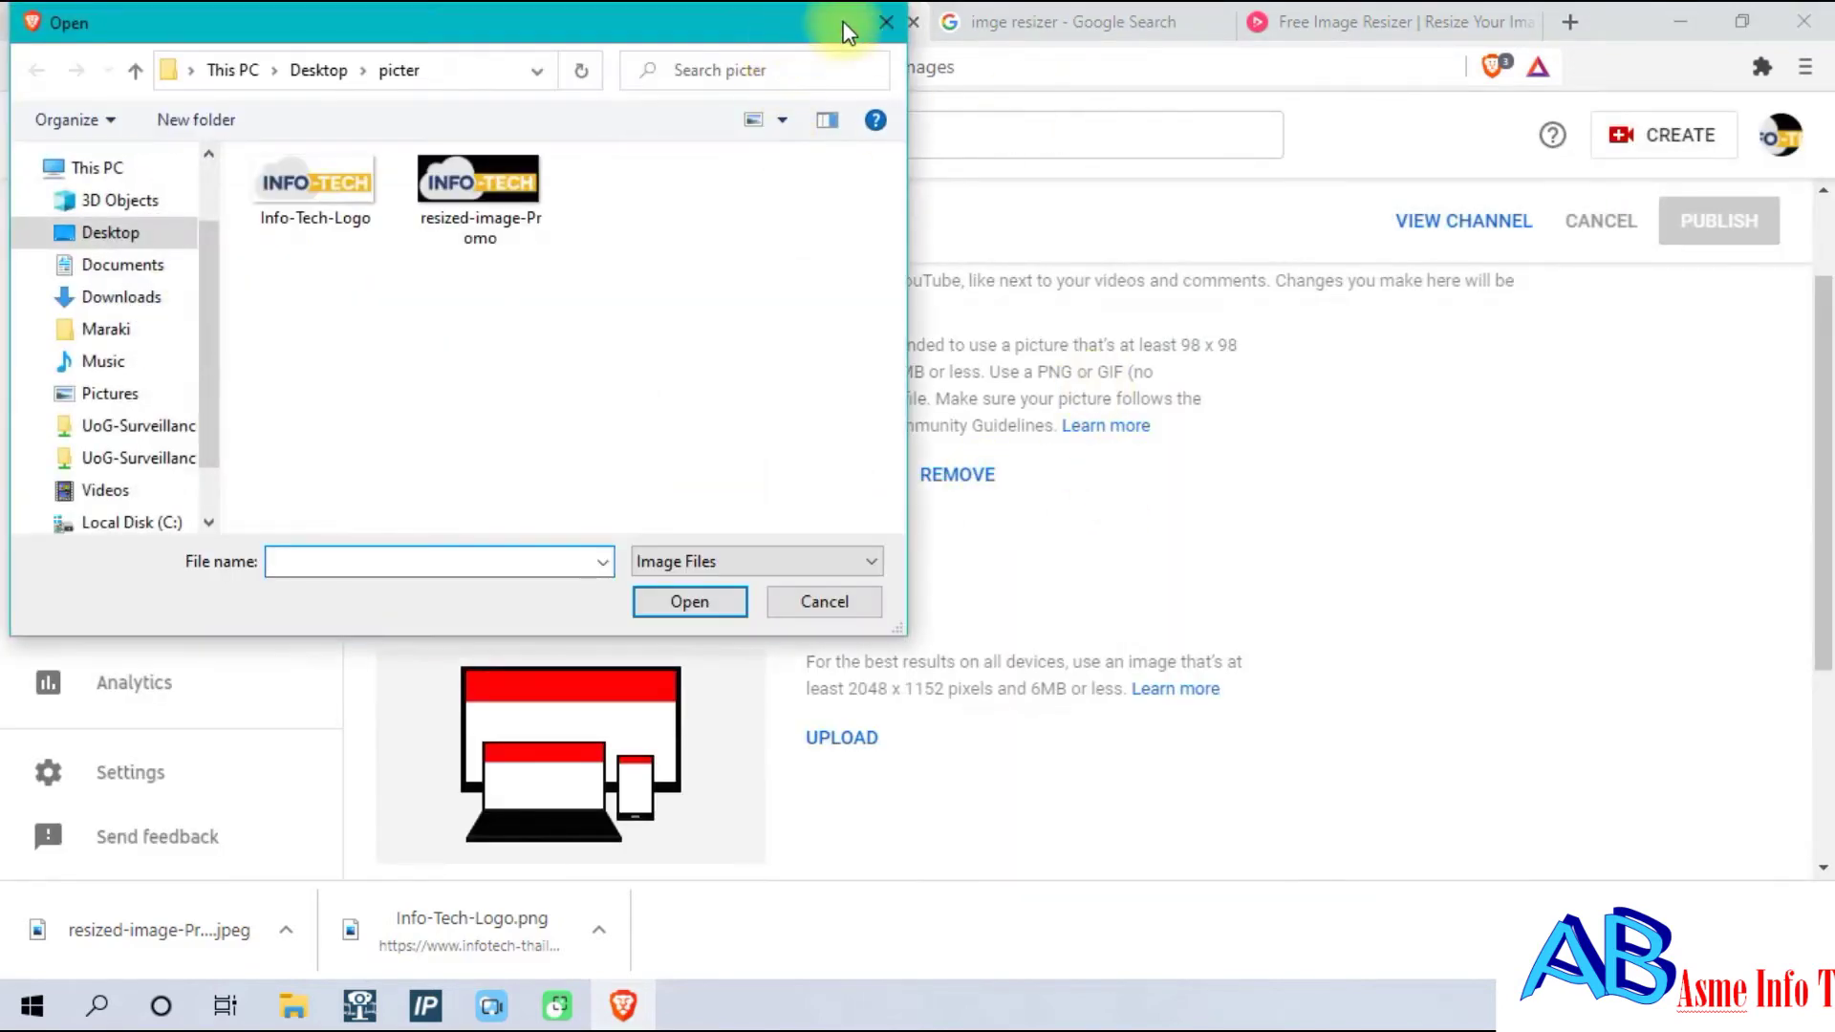
{"action": "left_click", "coordinate": [882, 18]}
{"action": "left_click", "coordinate": [1105, 20]}
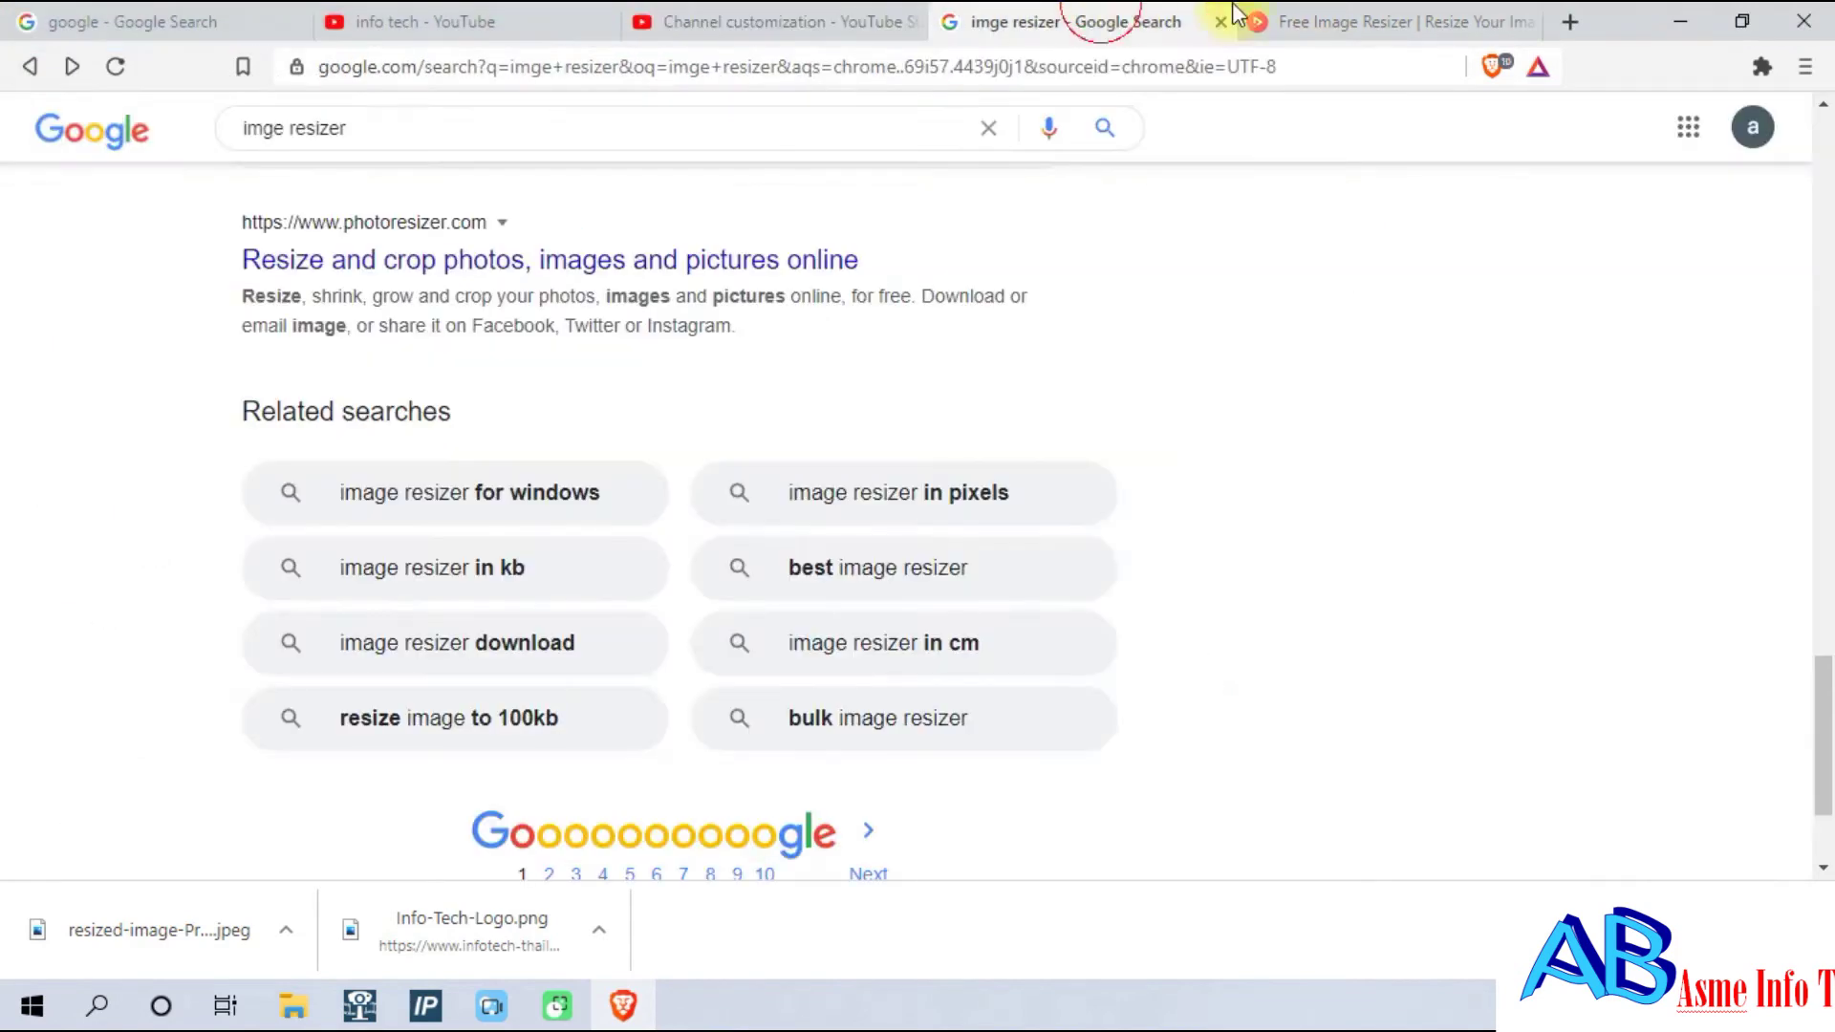
{"action": "left_click", "coordinate": [1338, 17]}
{"action": "scroll", "coordinate": [903, 455], "scroll_direction": "up", "scroll_amount": 5}
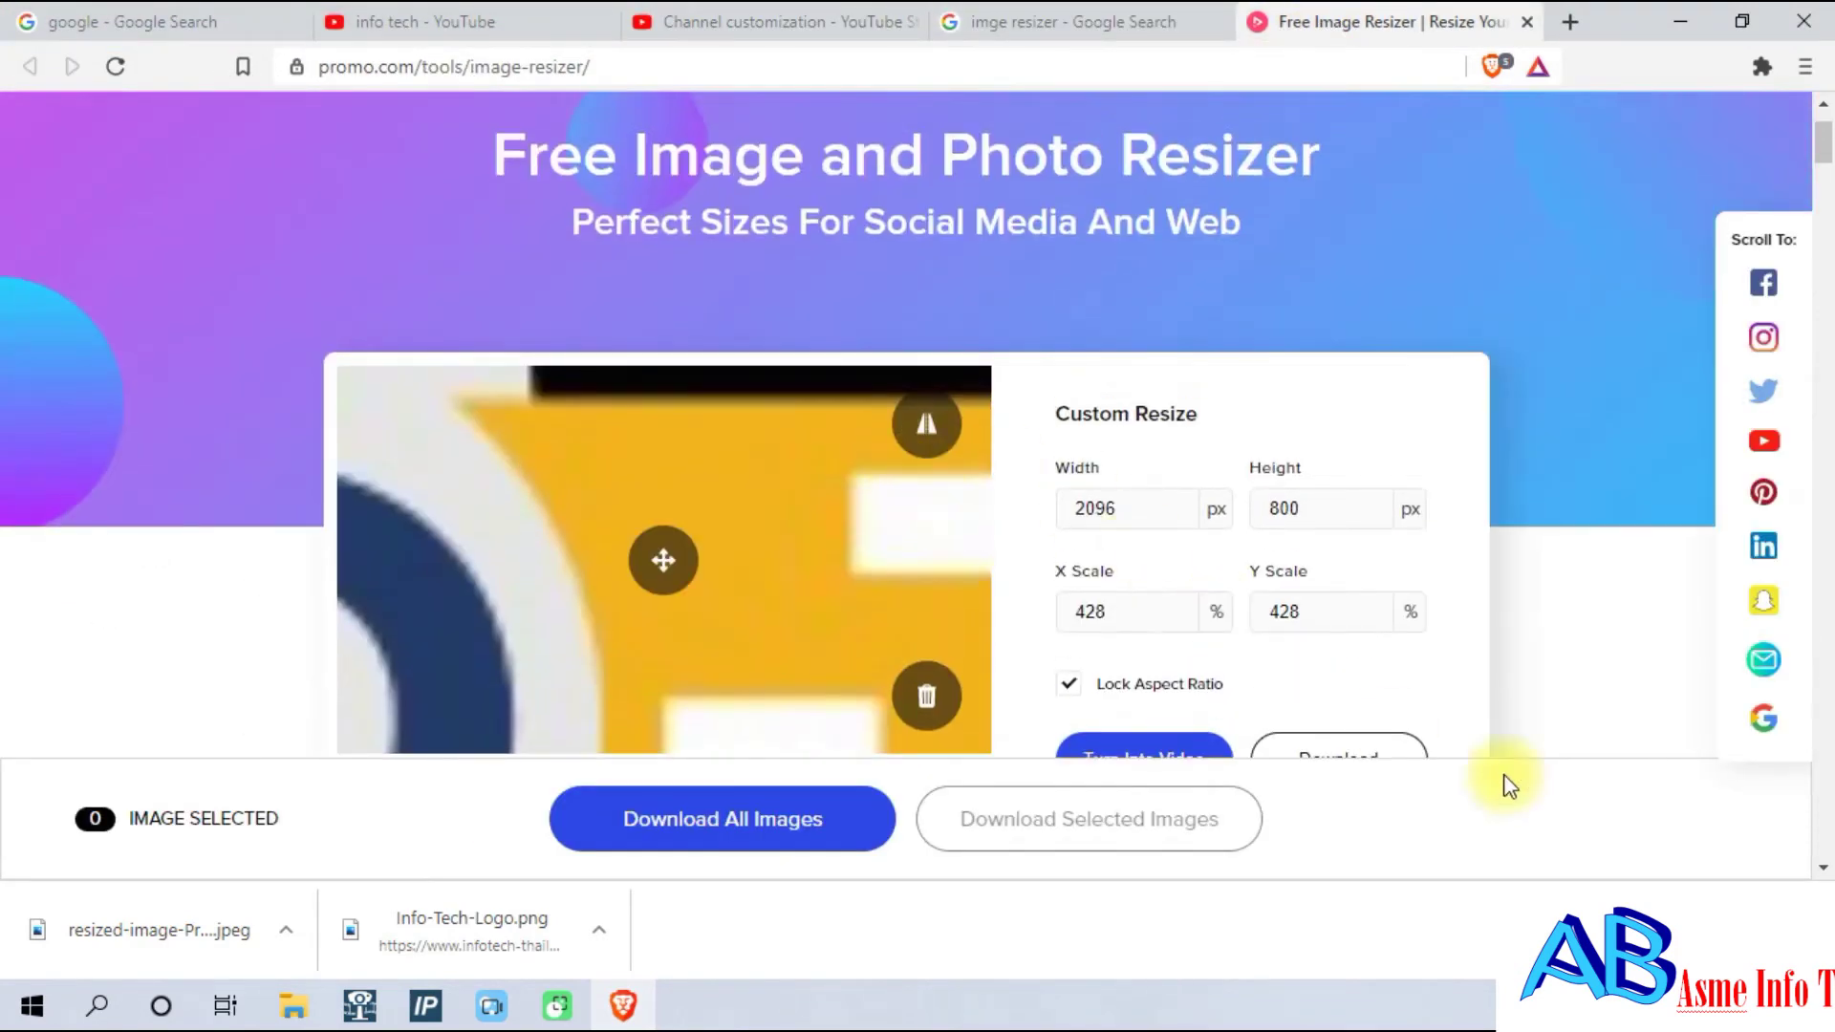
{"action": "scroll", "coordinate": [1550, 638], "scroll_direction": "down", "scroll_amount": 4}
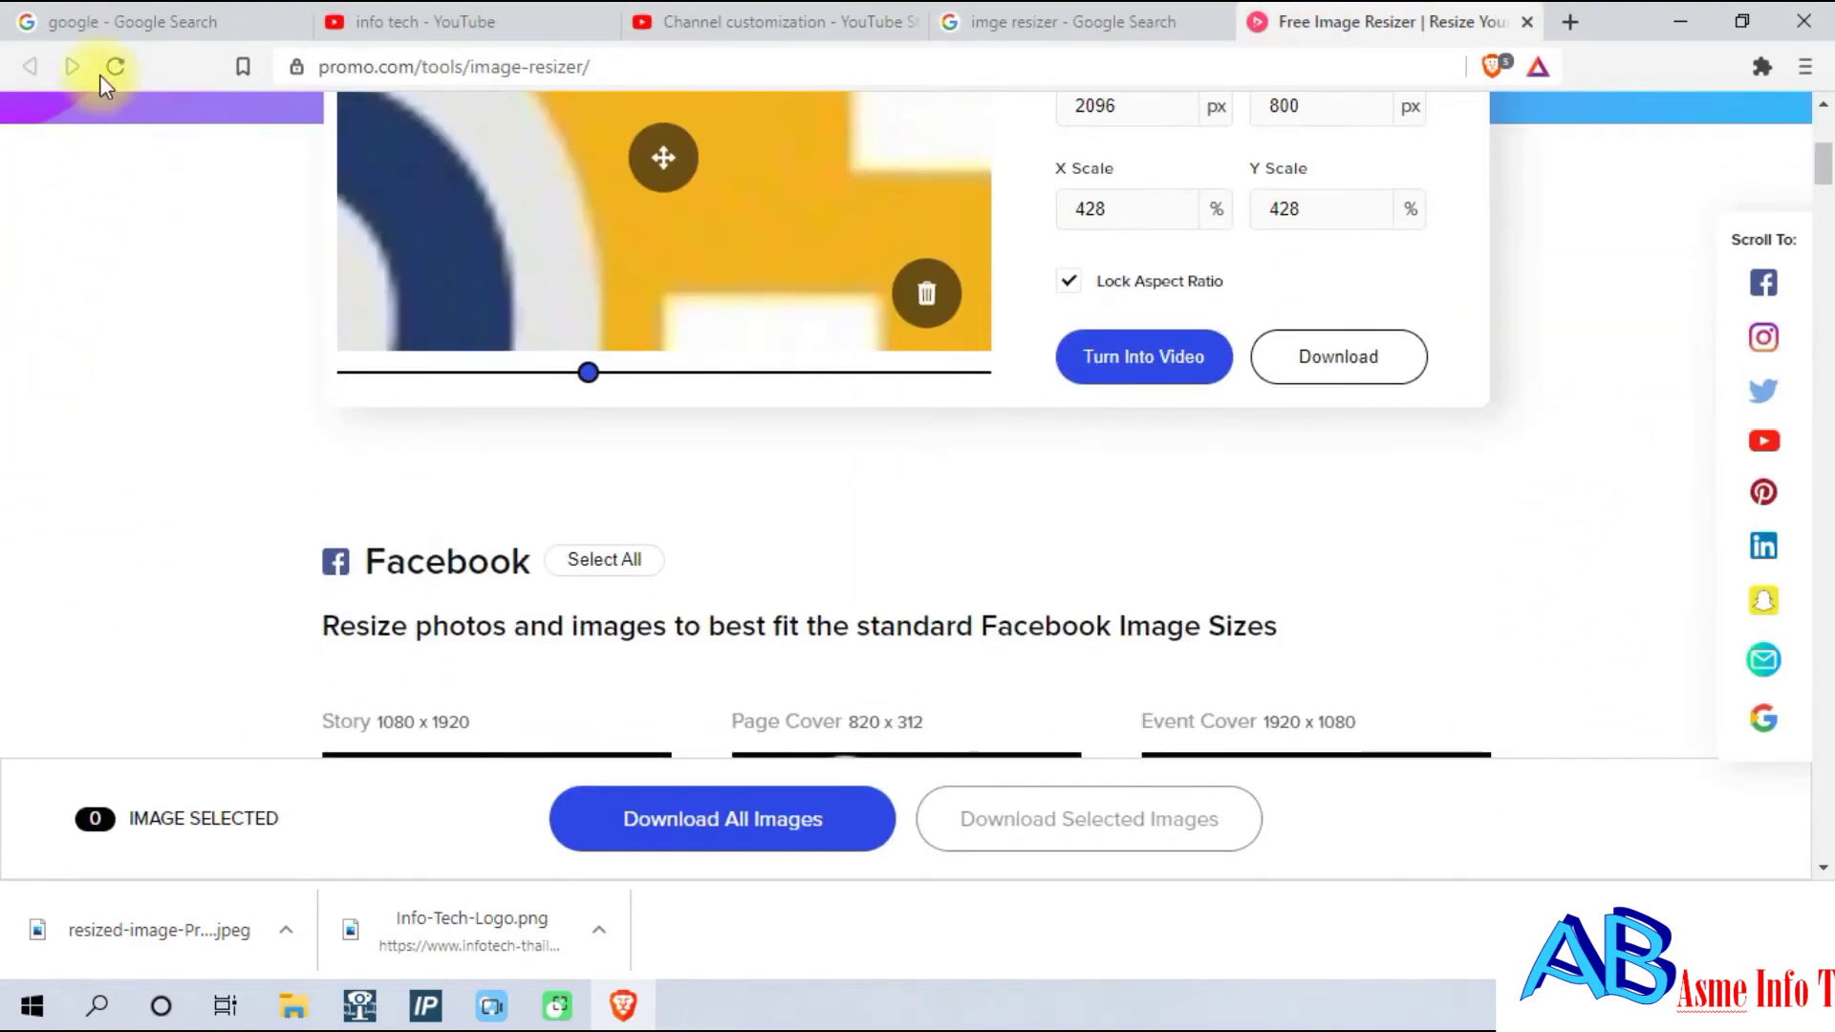
{"action": "scroll", "coordinate": [1487, 445], "scroll_direction": "up", "scroll_amount": 4}
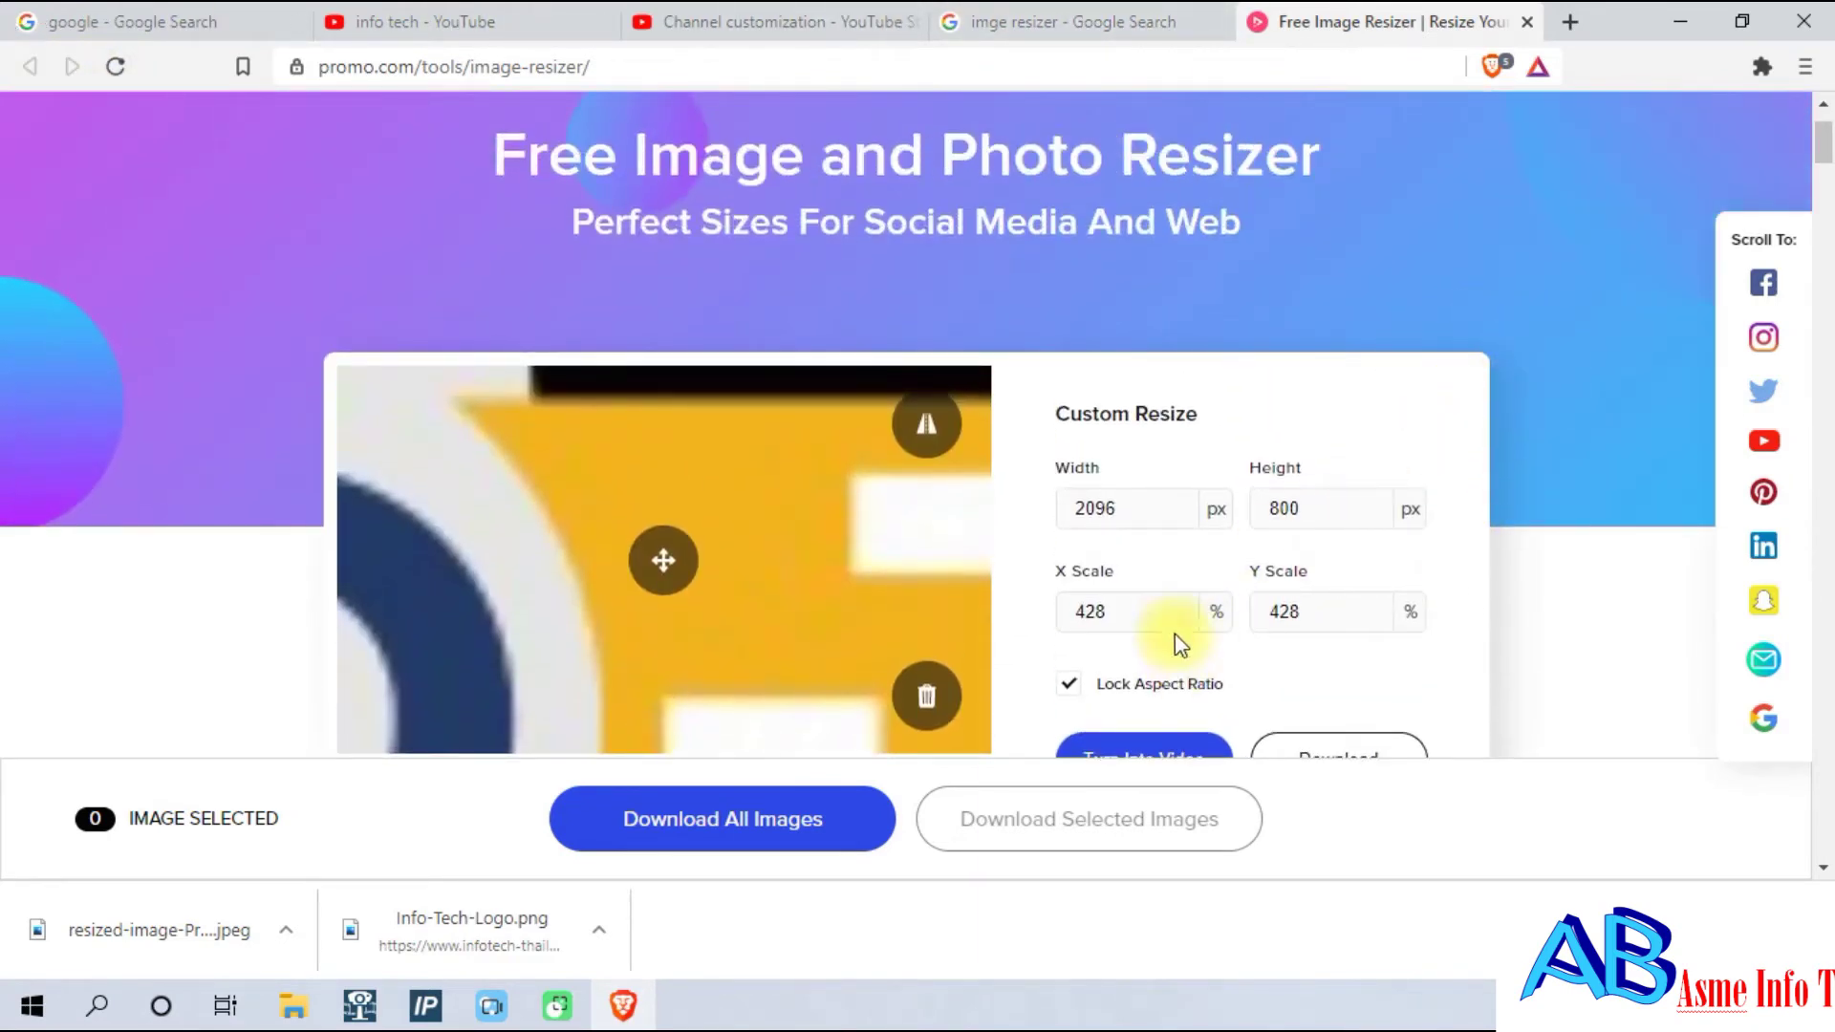
{"action": "left_click", "coordinate": [1056, 21]}
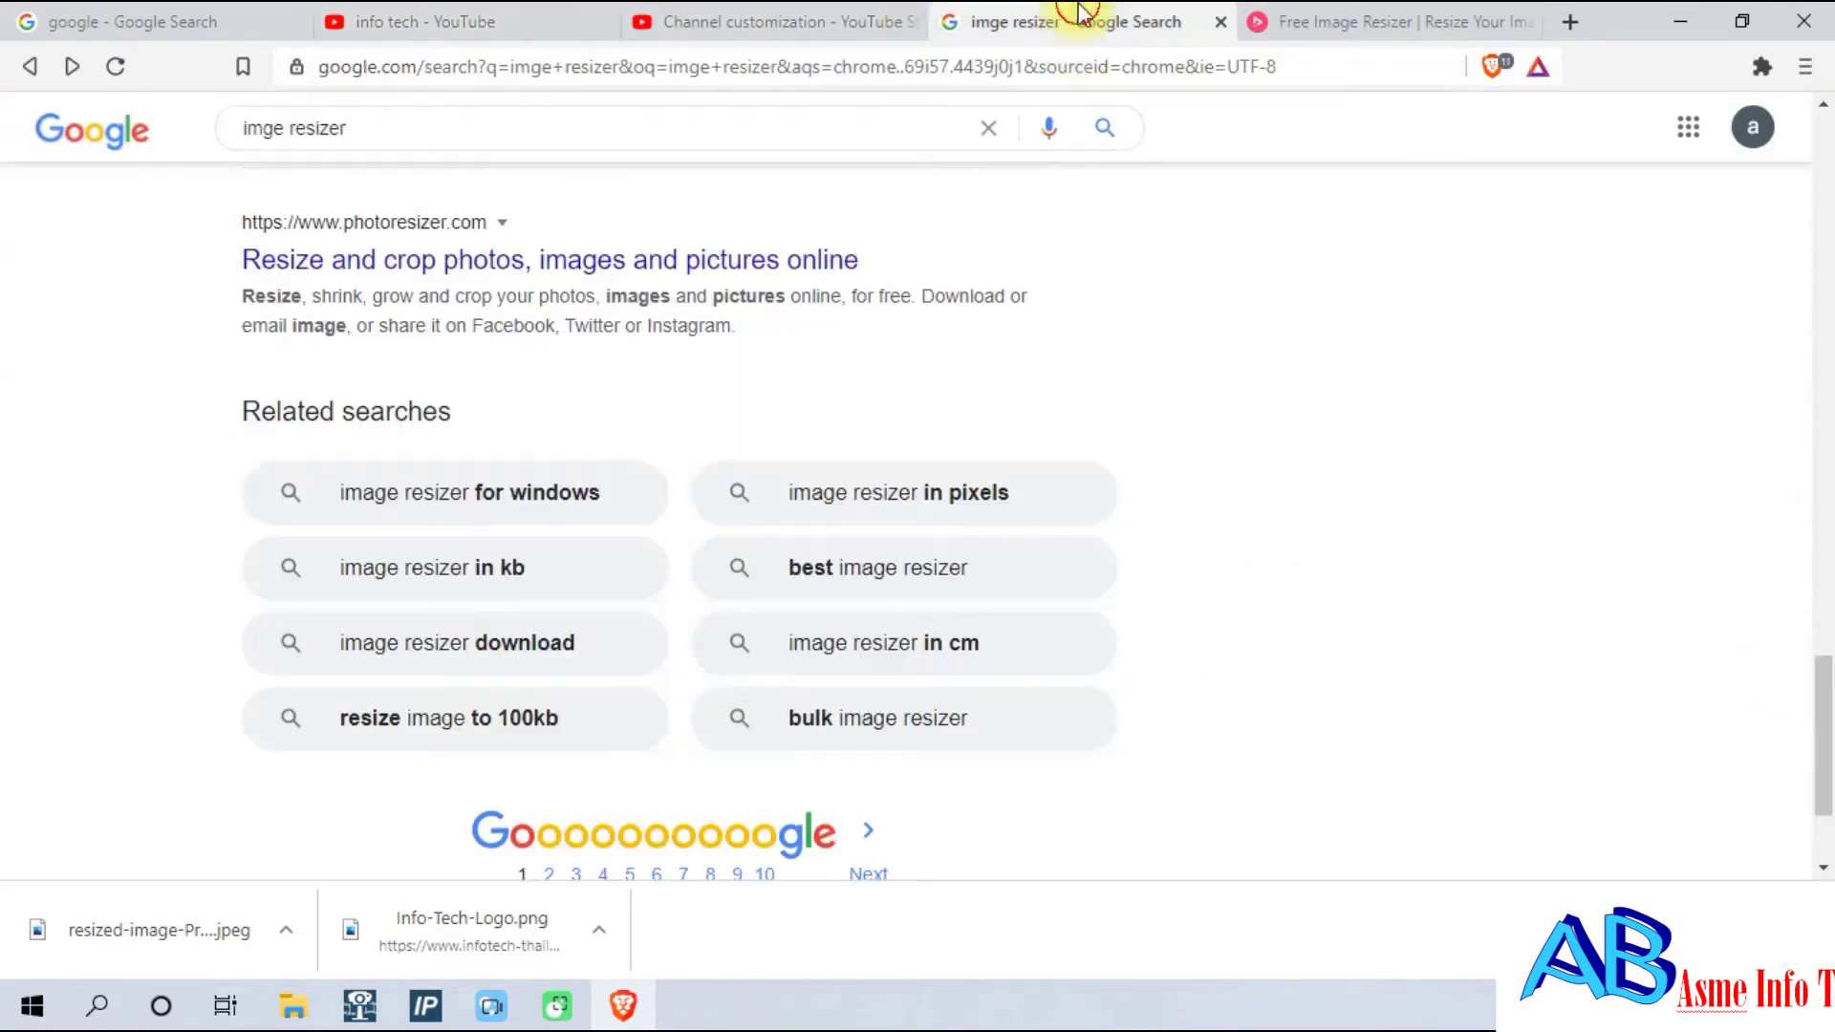
{"action": "scroll", "coordinate": [806, 405], "scroll_direction": "up", "scroll_amount": 8}
{"action": "scroll", "coordinate": [807, 384], "scroll_direction": "up", "scroll_amount": 10}
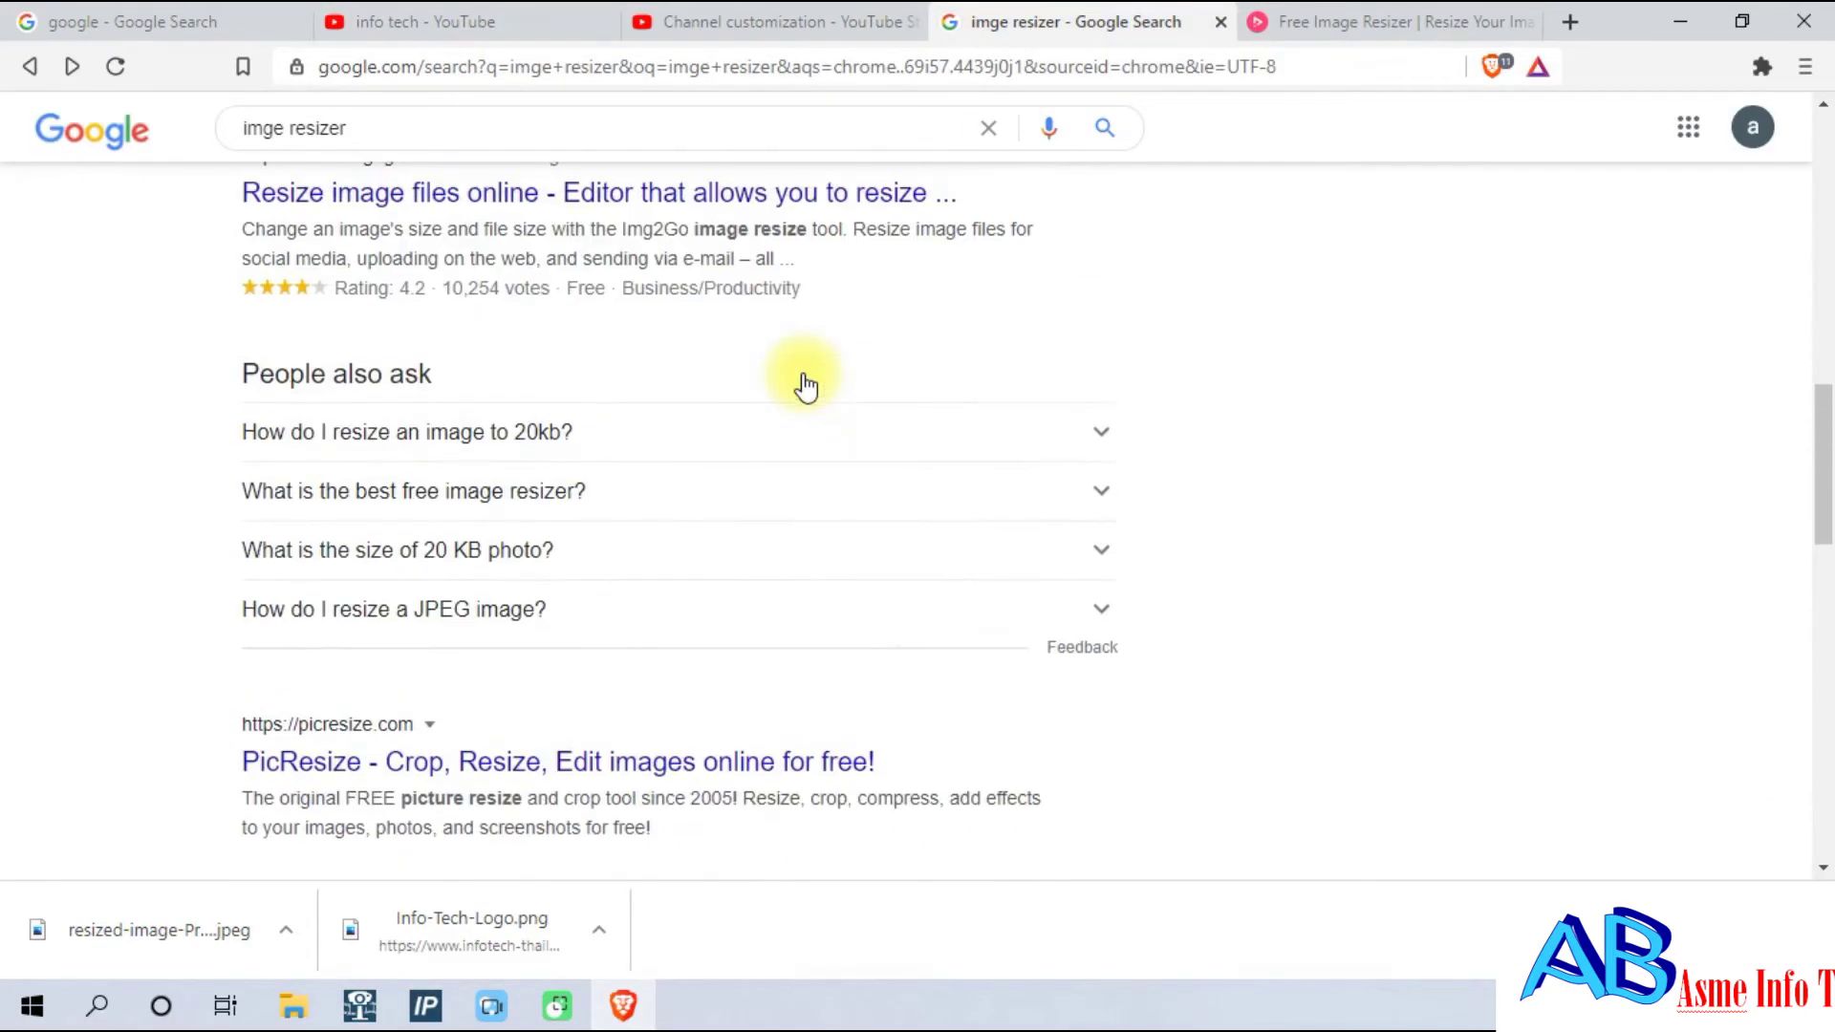
{"action": "left_click", "coordinate": [34, 71]}
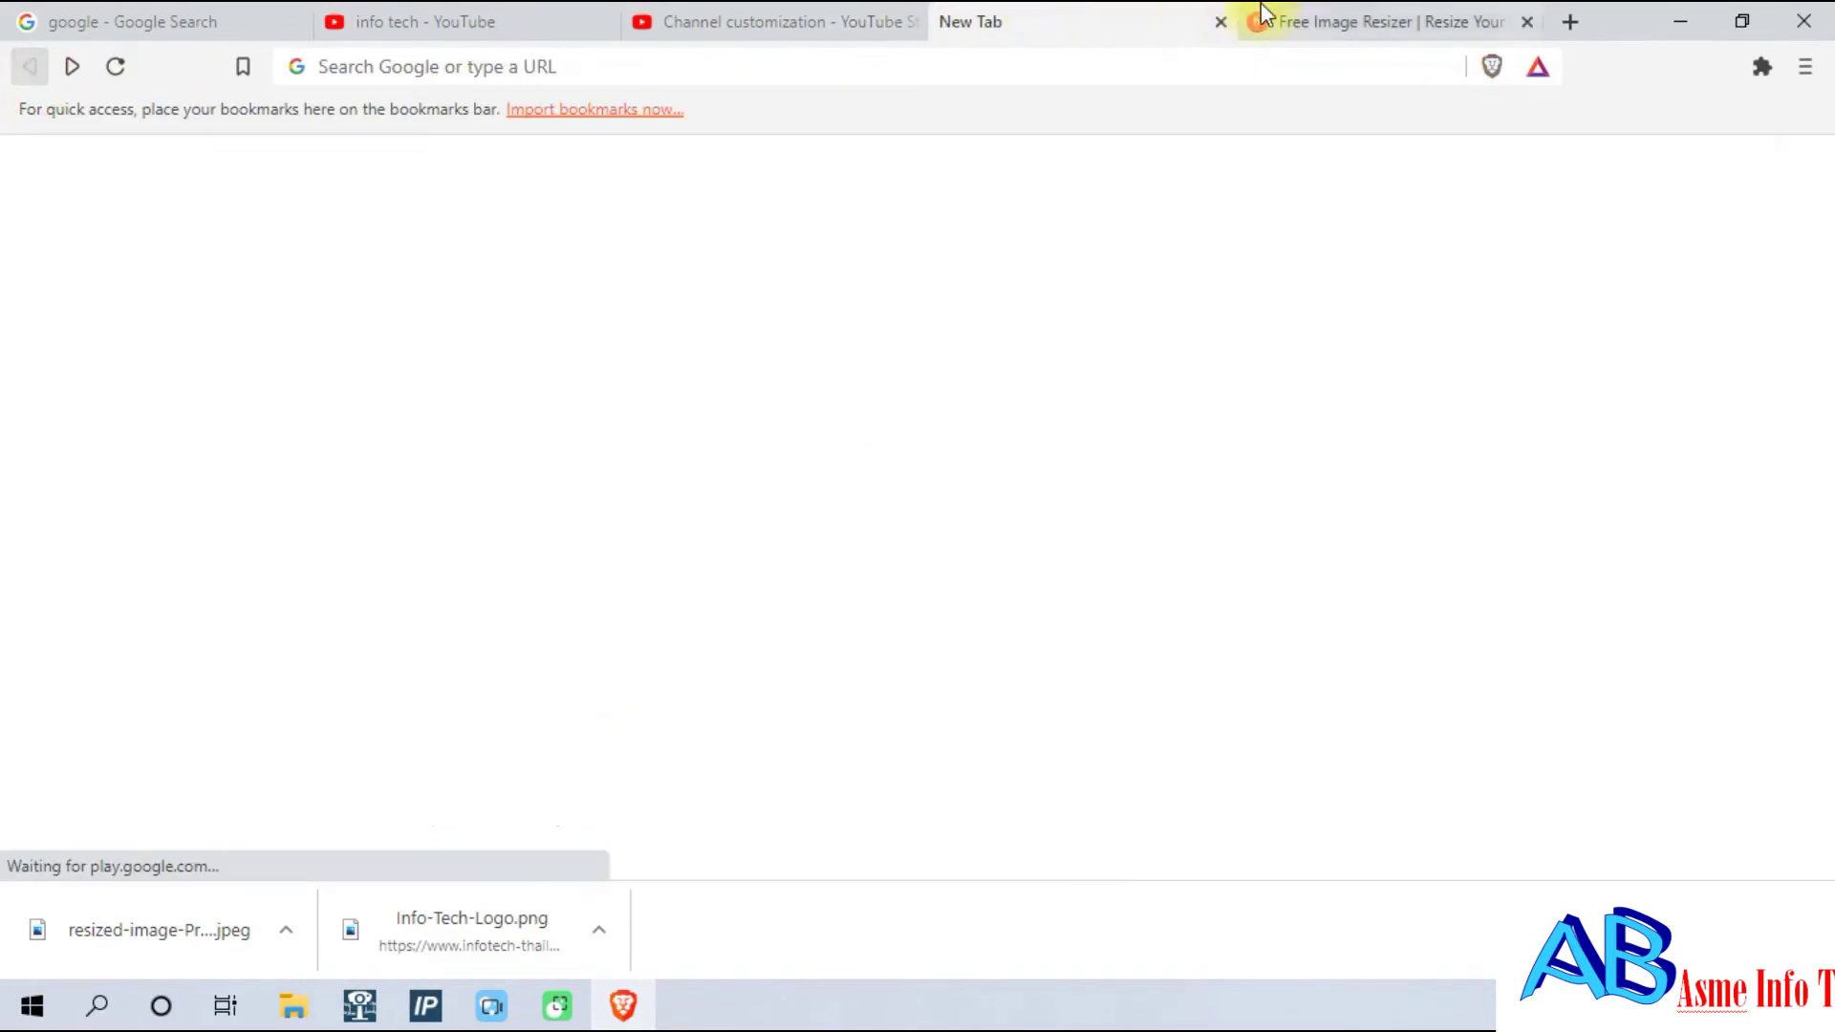
Reload the Promo image resizer page and upload Info-Tech-Logo from the "picter" folder to it.
{"action": "left_click", "coordinate": [1261, 22]}
{"action": "left_click", "coordinate": [115, 66]}
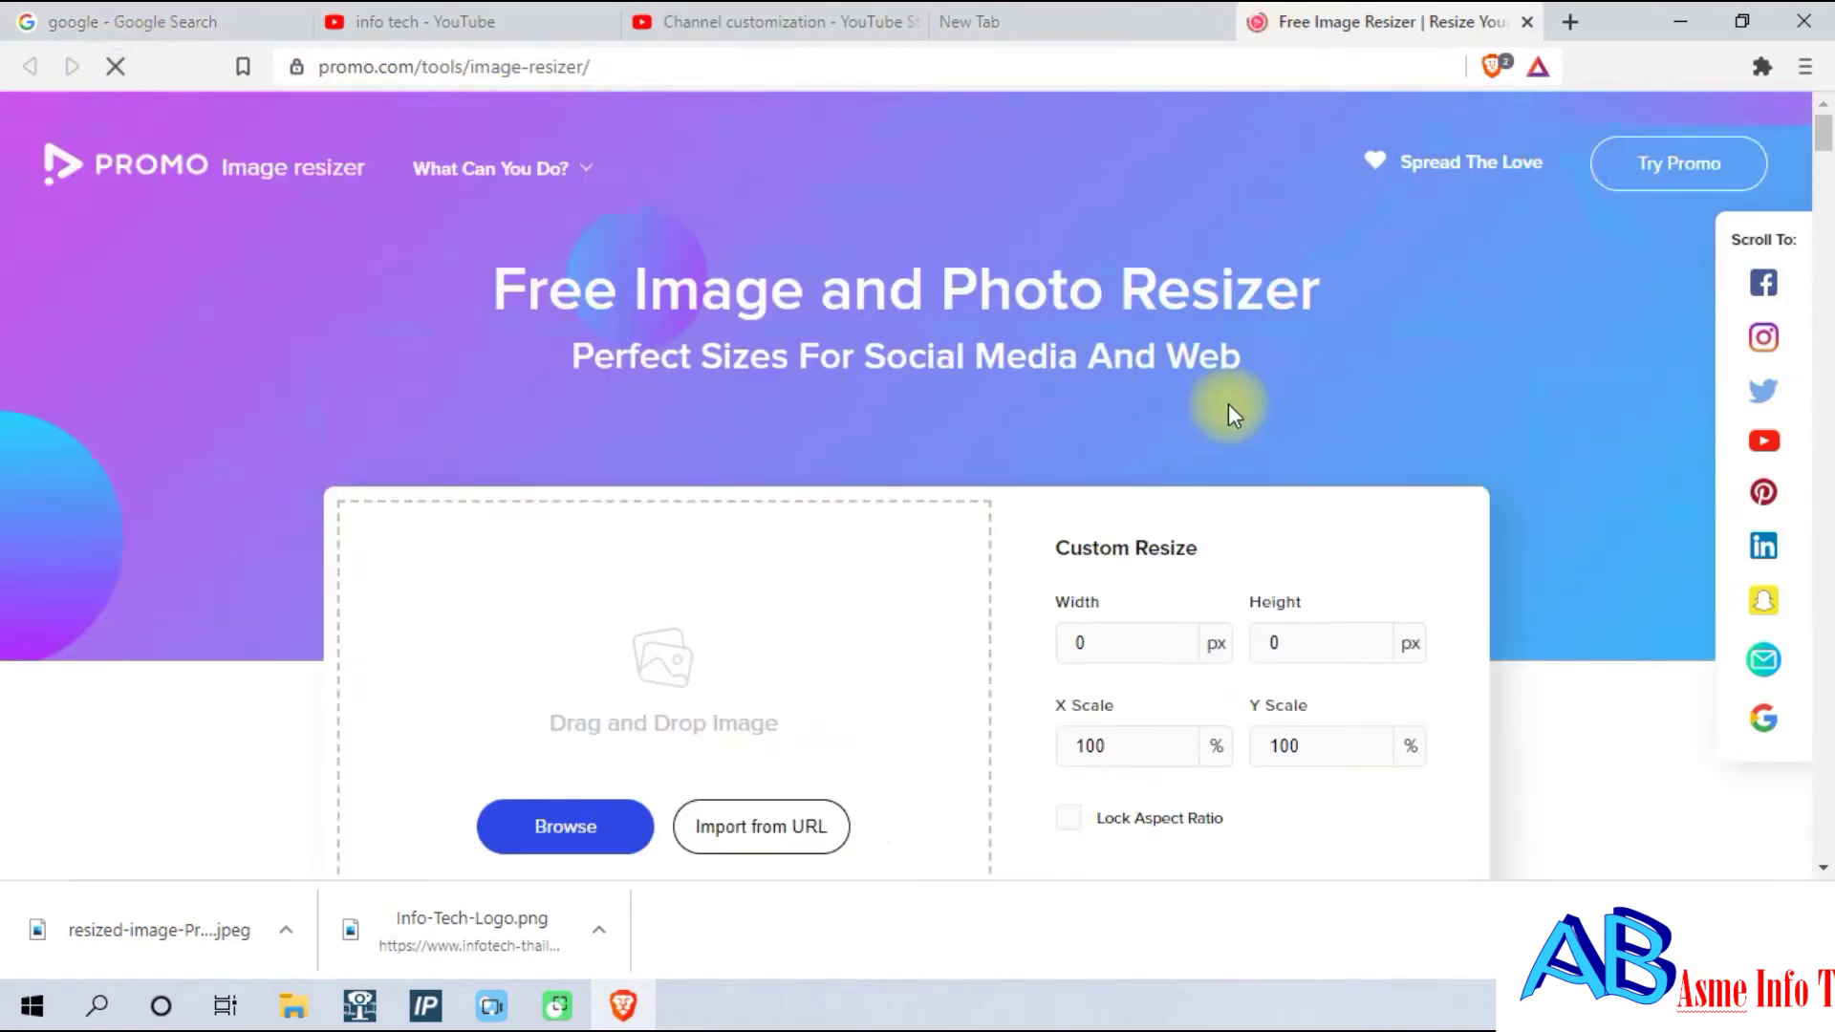
{"action": "left_click", "coordinate": [567, 698]}
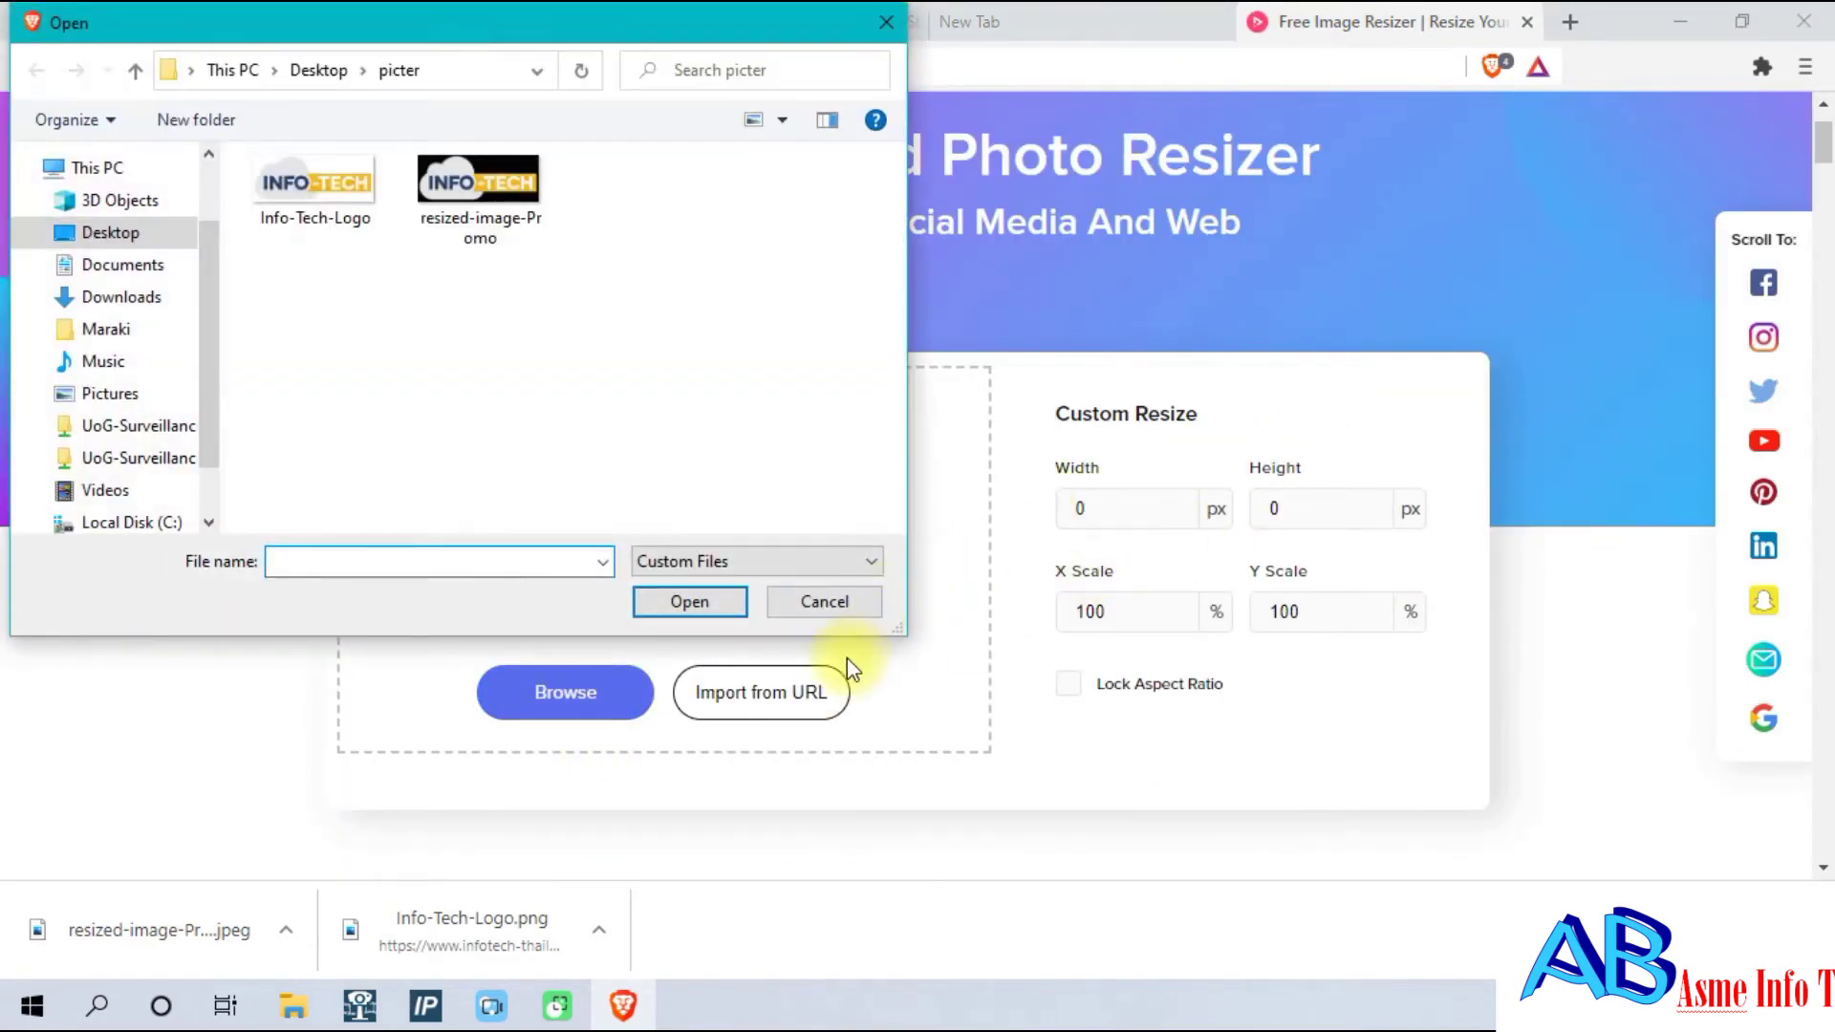
{"action": "left_click", "coordinate": [364, 206]}
{"action": "left_click", "coordinate": [688, 602]}
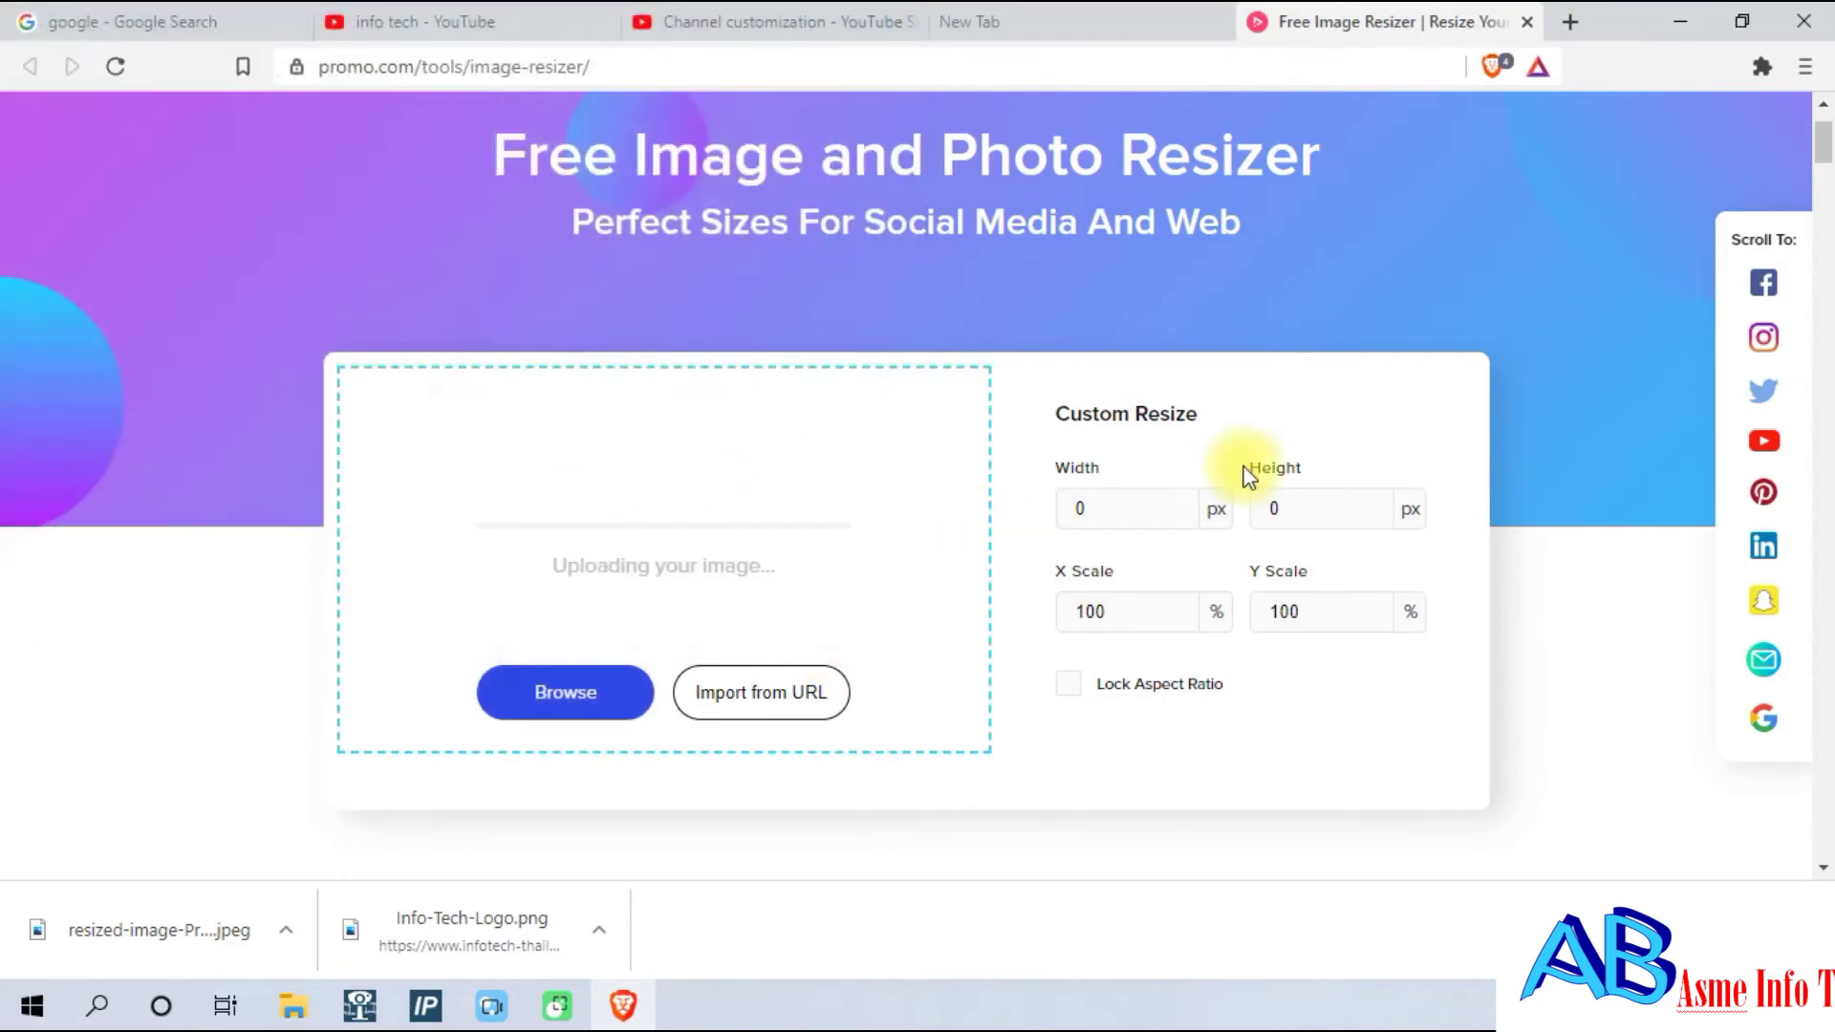
Check the recommended banner size in YouTube Studio and enter a custom resize width of 2048 px and a height of 1152 px for the logo.
{"action": "left_click", "coordinate": [750, 21]}
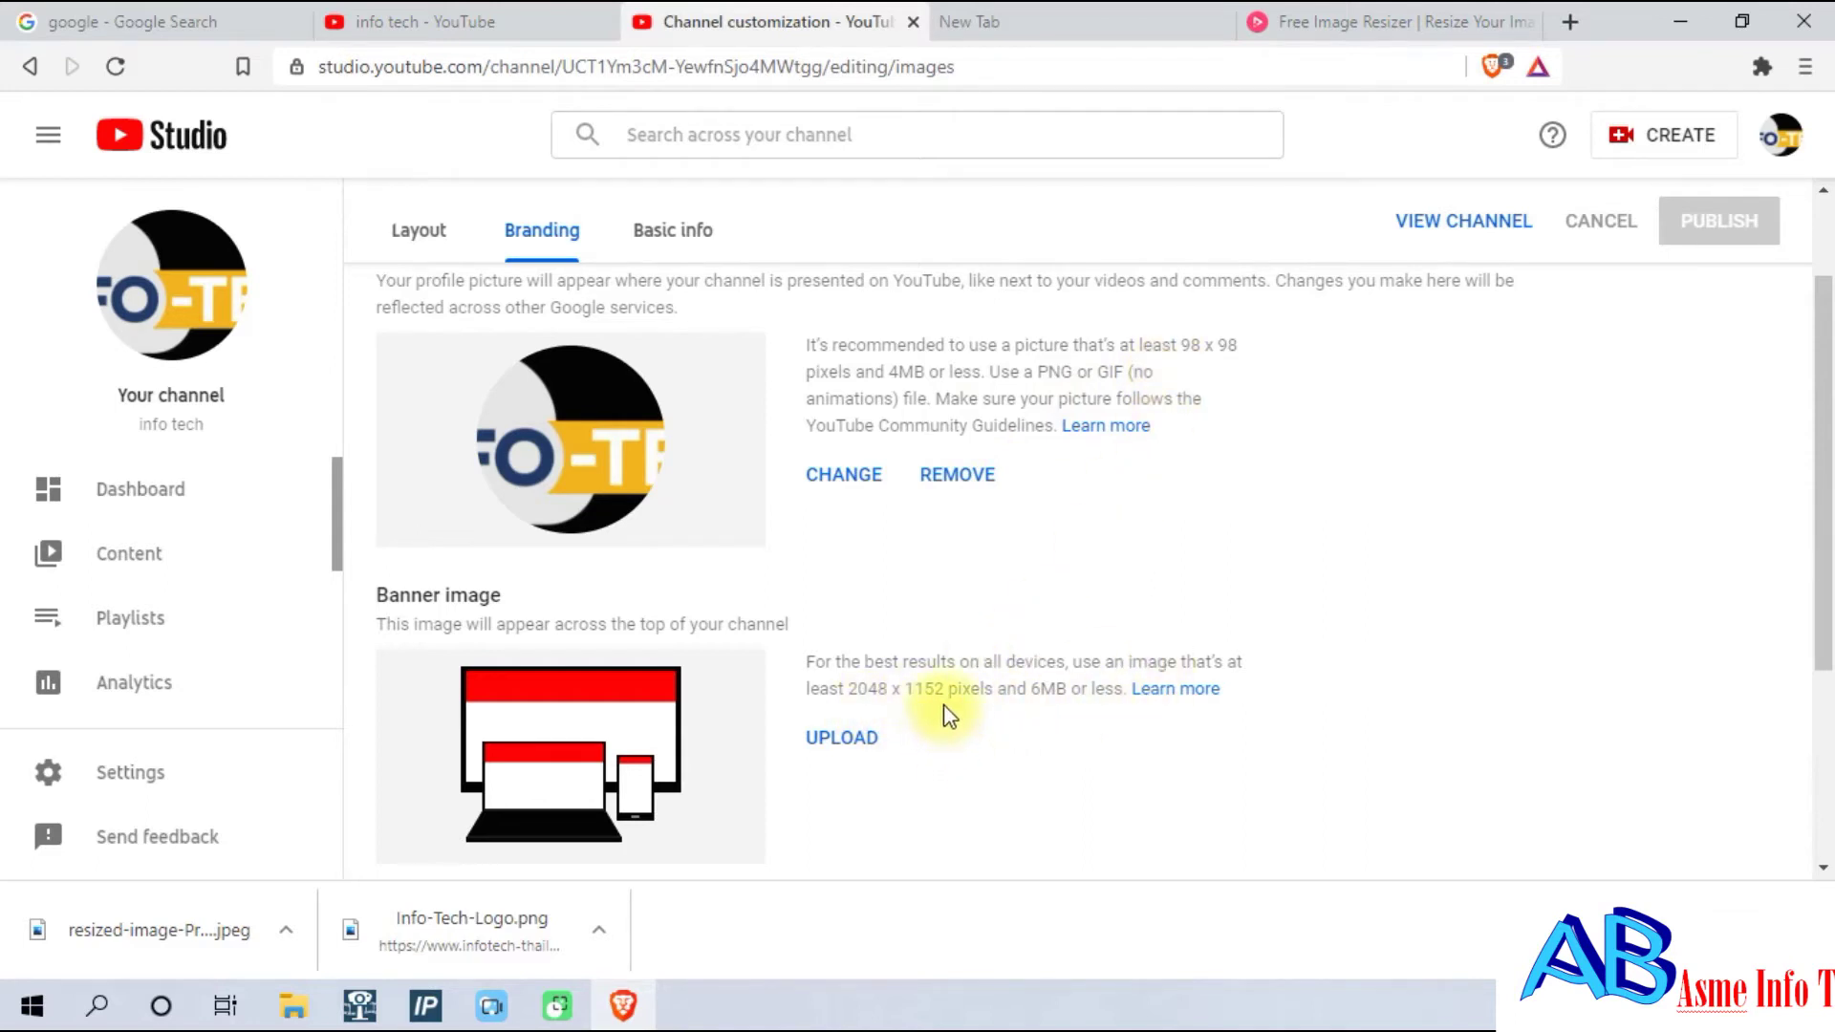
{"action": "left_click", "coordinate": [1373, 20]}
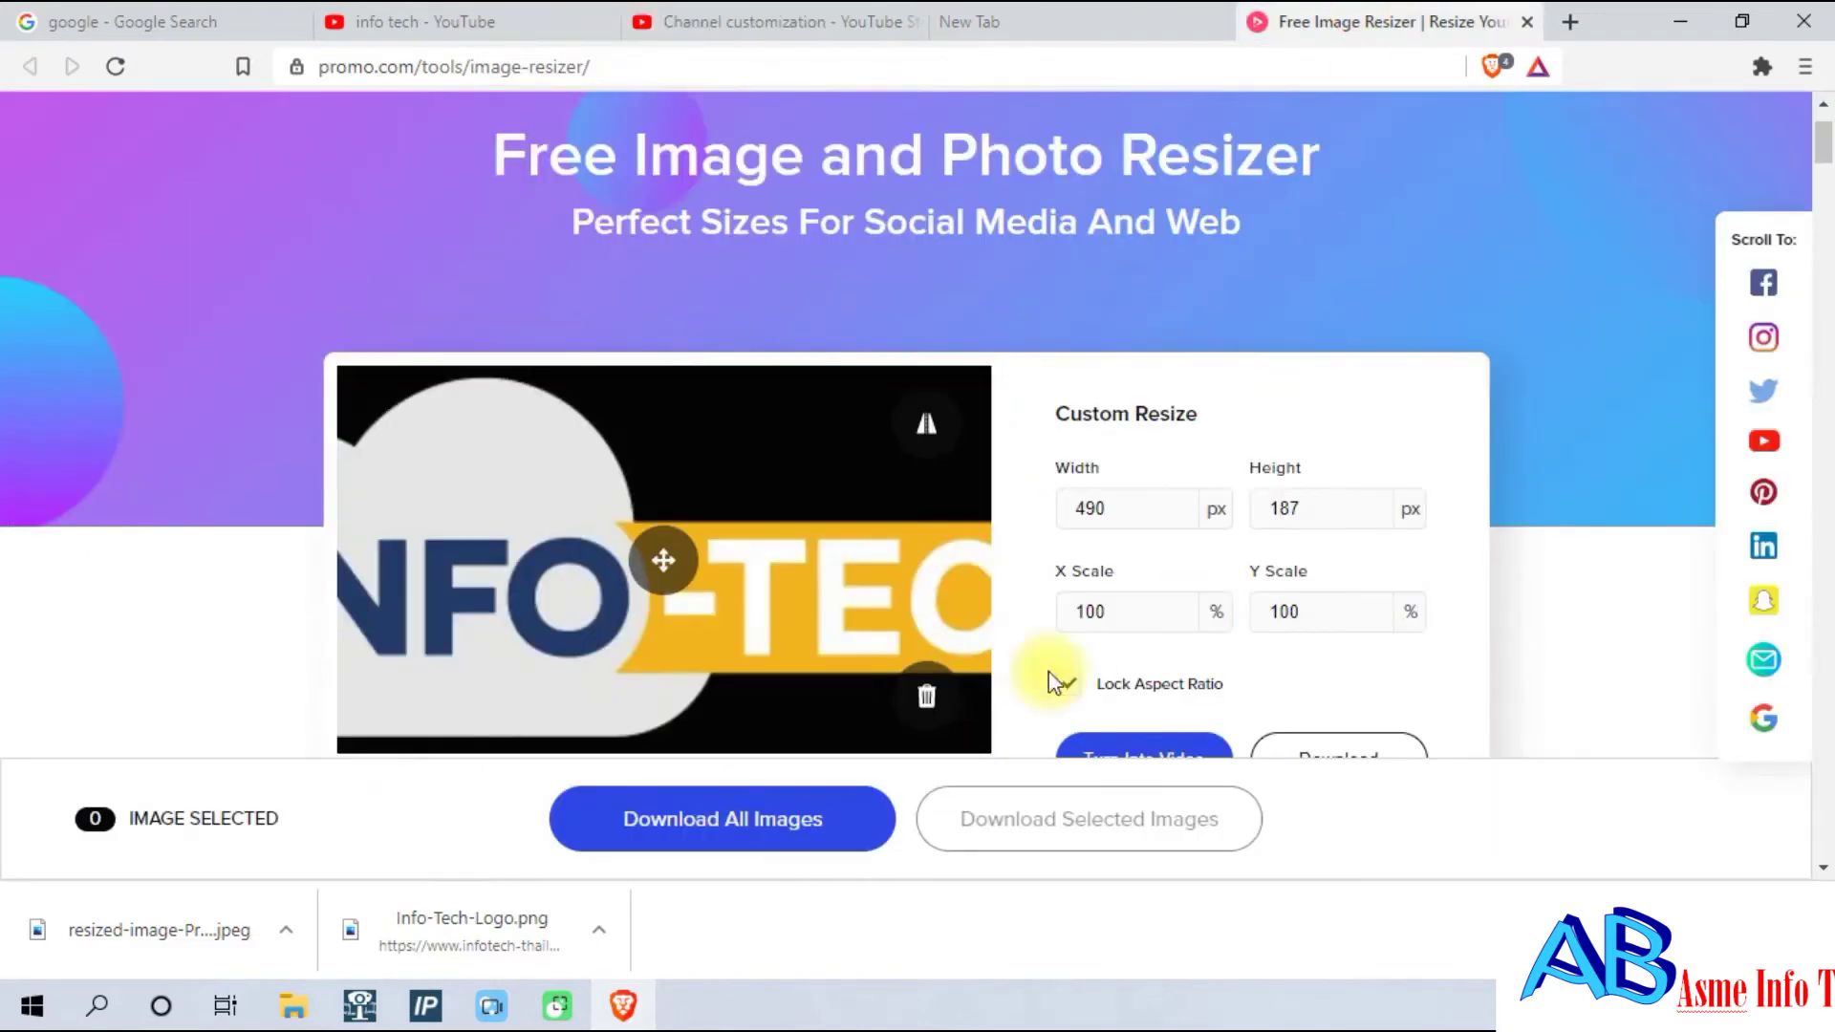
{"action": "scroll", "coordinate": [1208, 581], "scroll_direction": "down", "scroll_amount": 3}
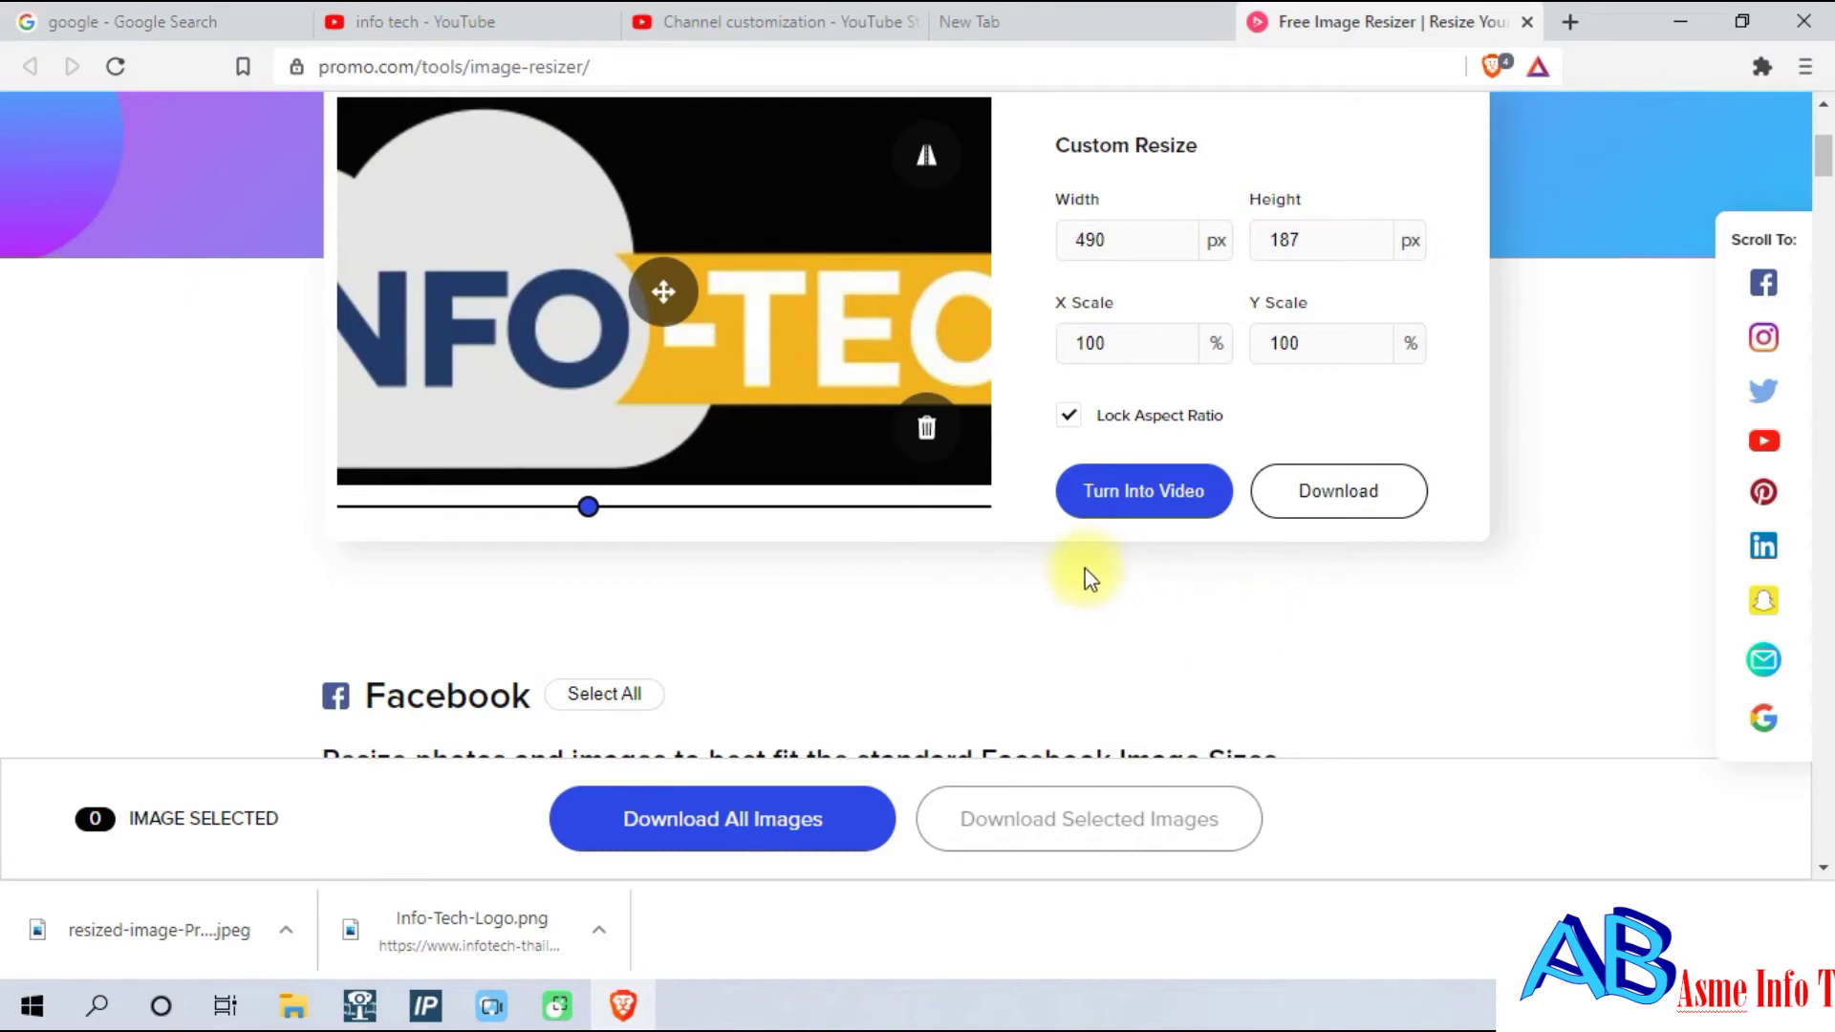
{"action": "double_click", "coordinate": [1142, 242]}
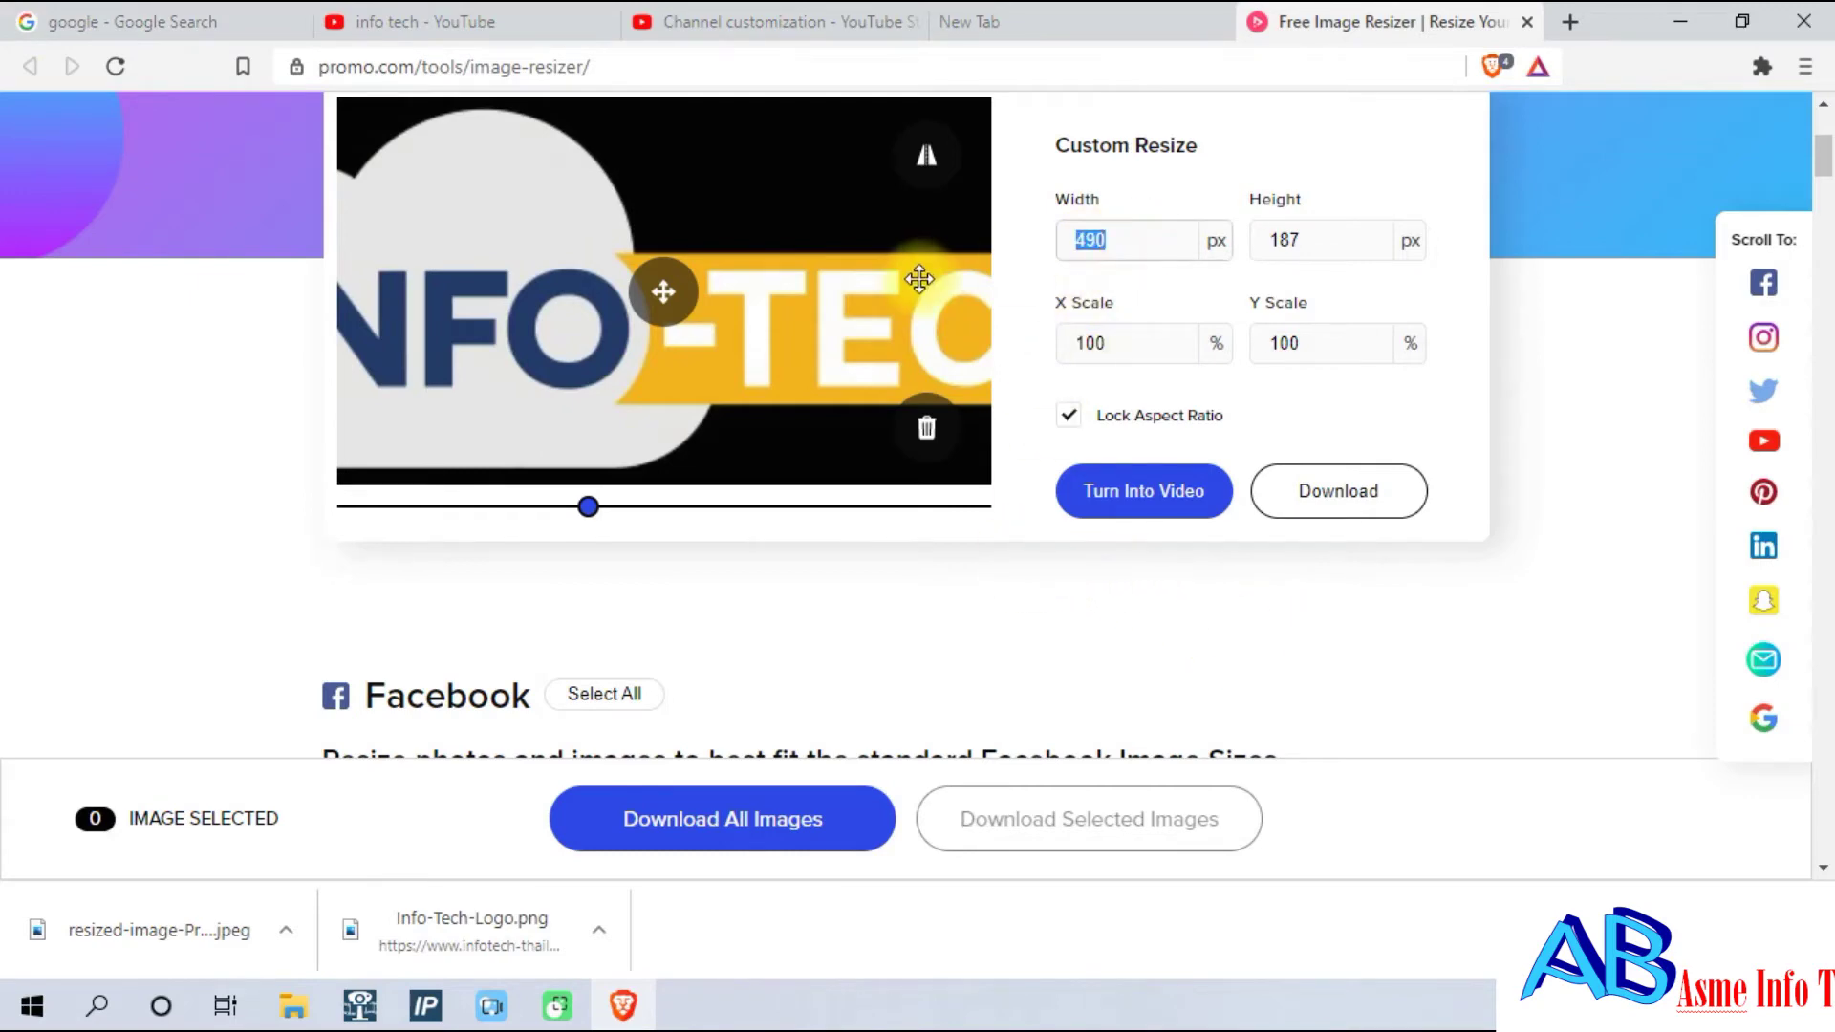
{"action": "type", "text": "2048"}
{"action": "left_click", "coordinate": [1319, 239]}
{"action": "left_click_drag", "start_coordinate": [1319, 239], "coordinate": [1241, 258]}
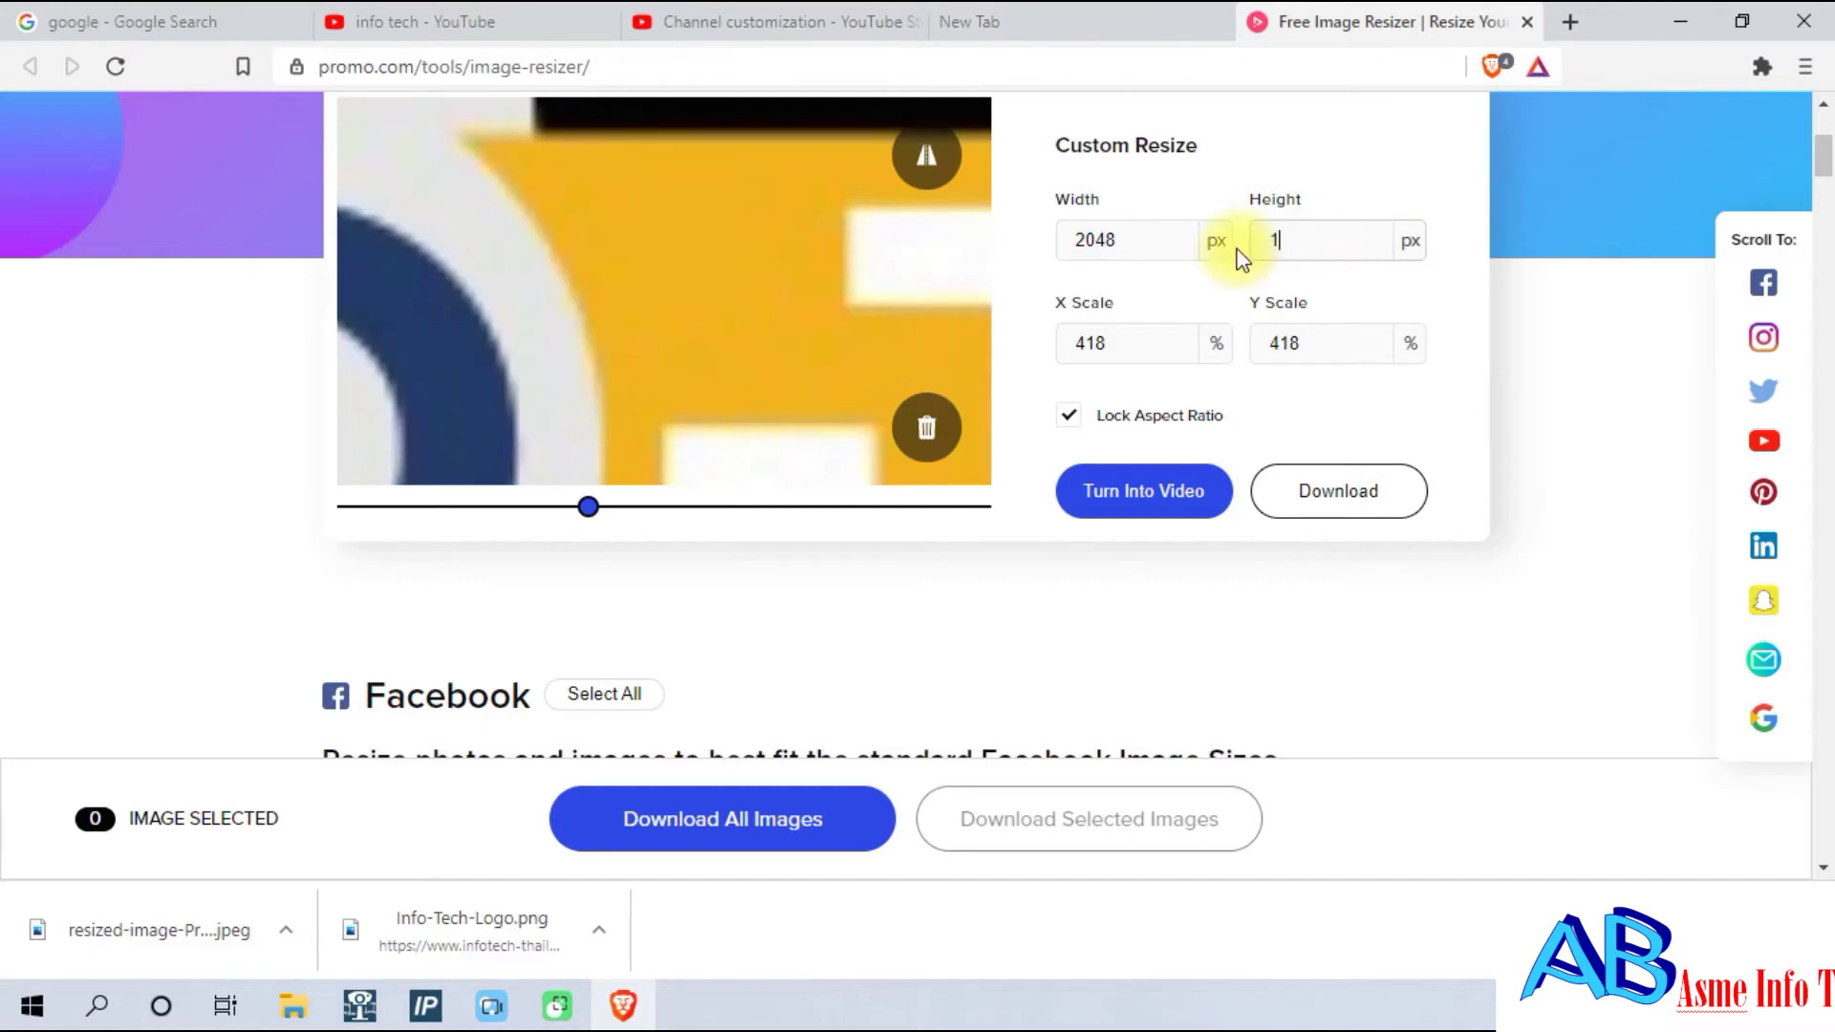
{"action": "type", "text": "1112"}
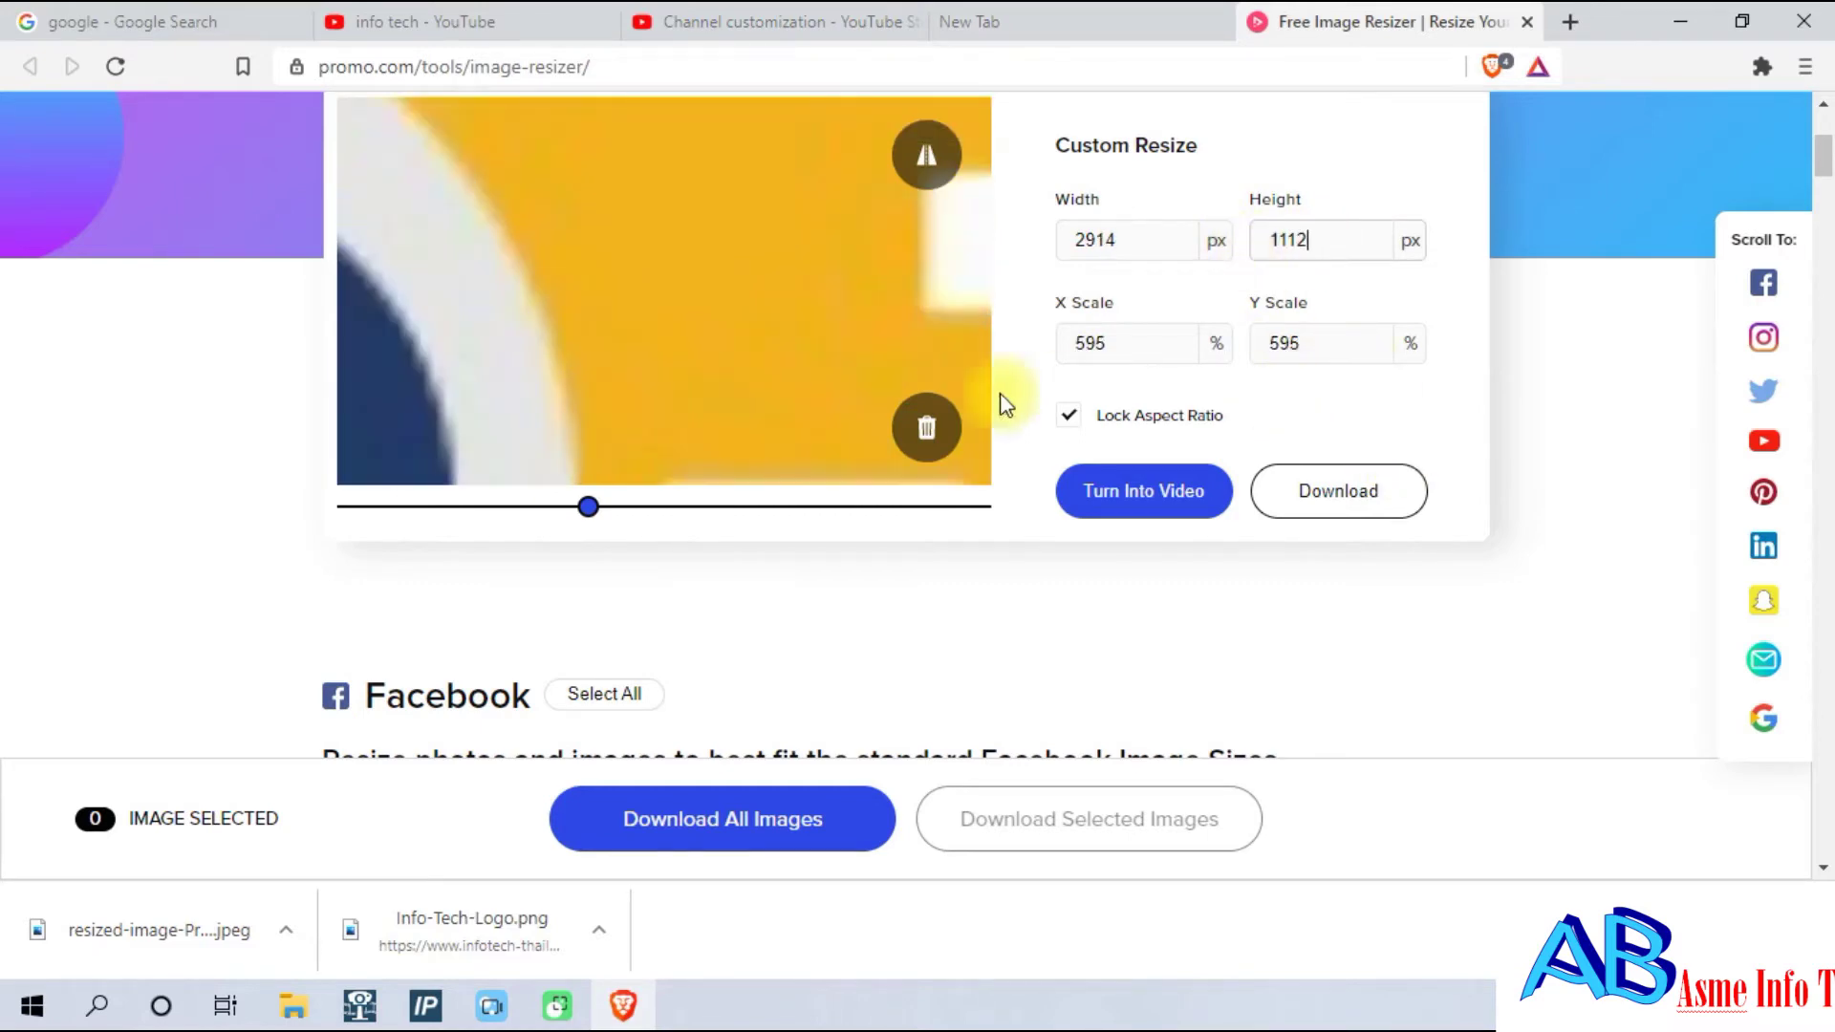
{"action": "left_click", "coordinate": [708, 27]}
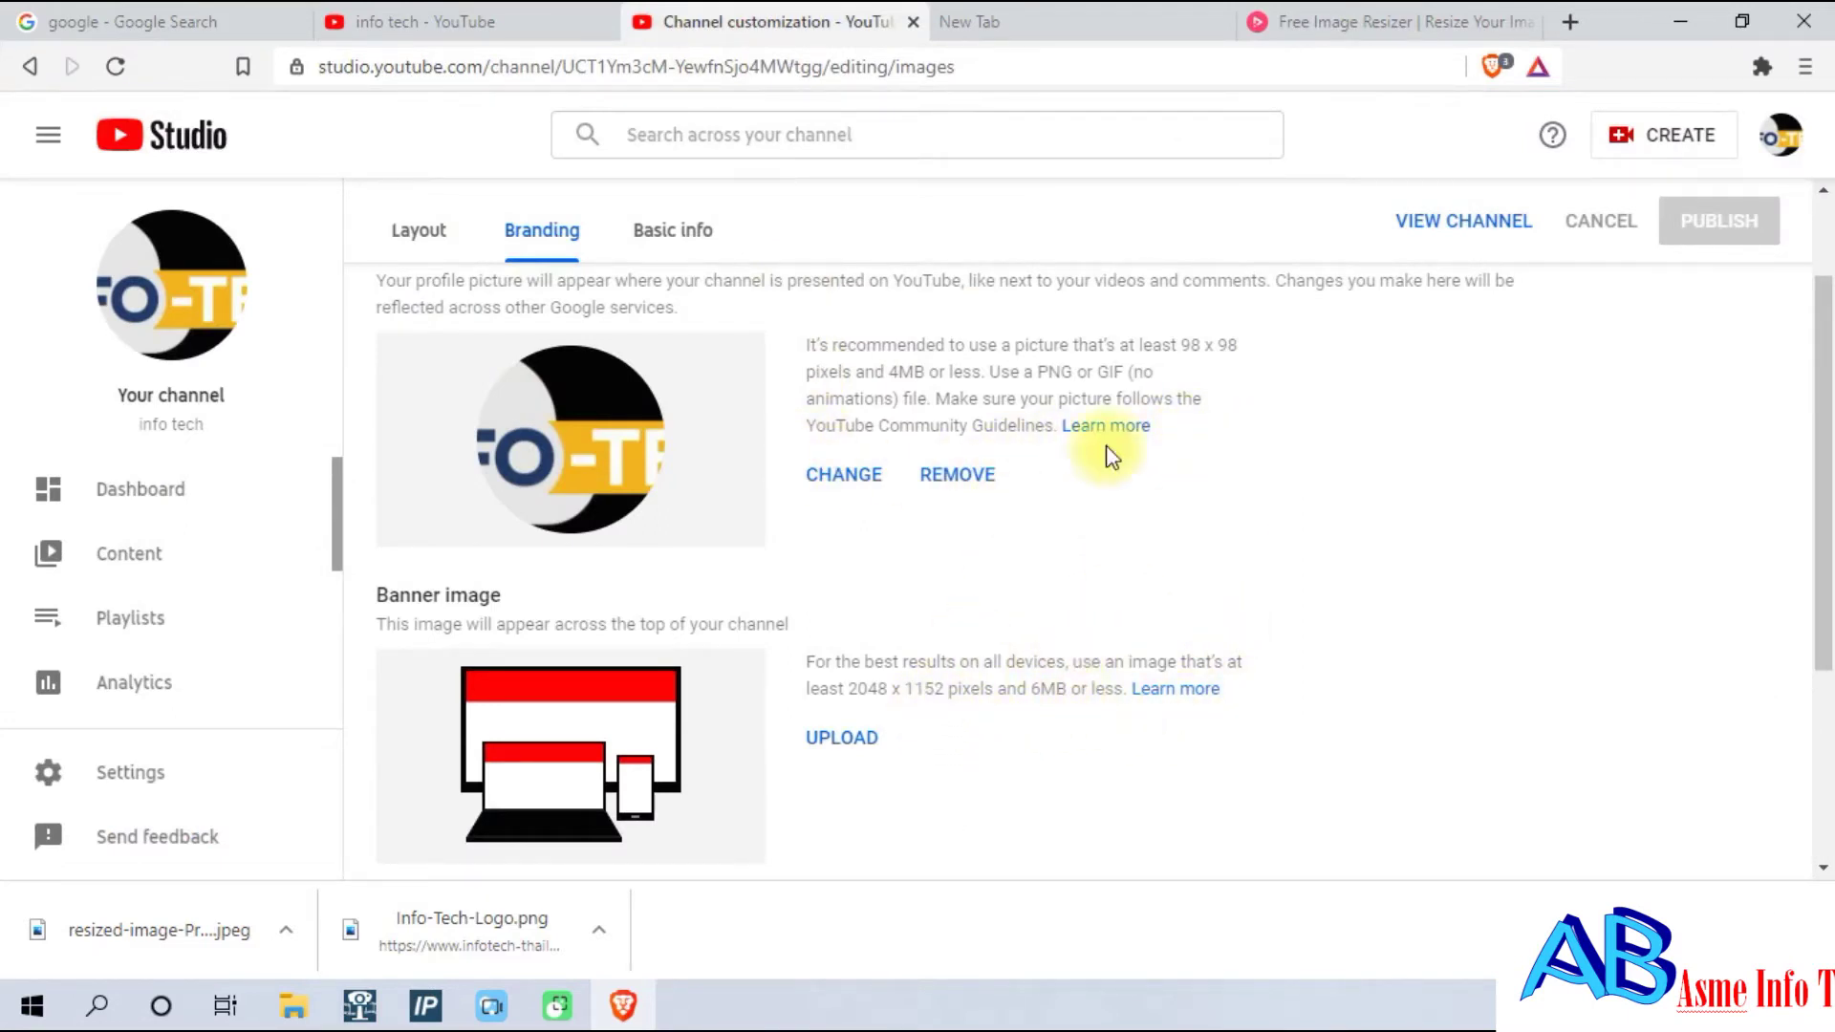
{"action": "left_click", "coordinate": [1376, 21]}
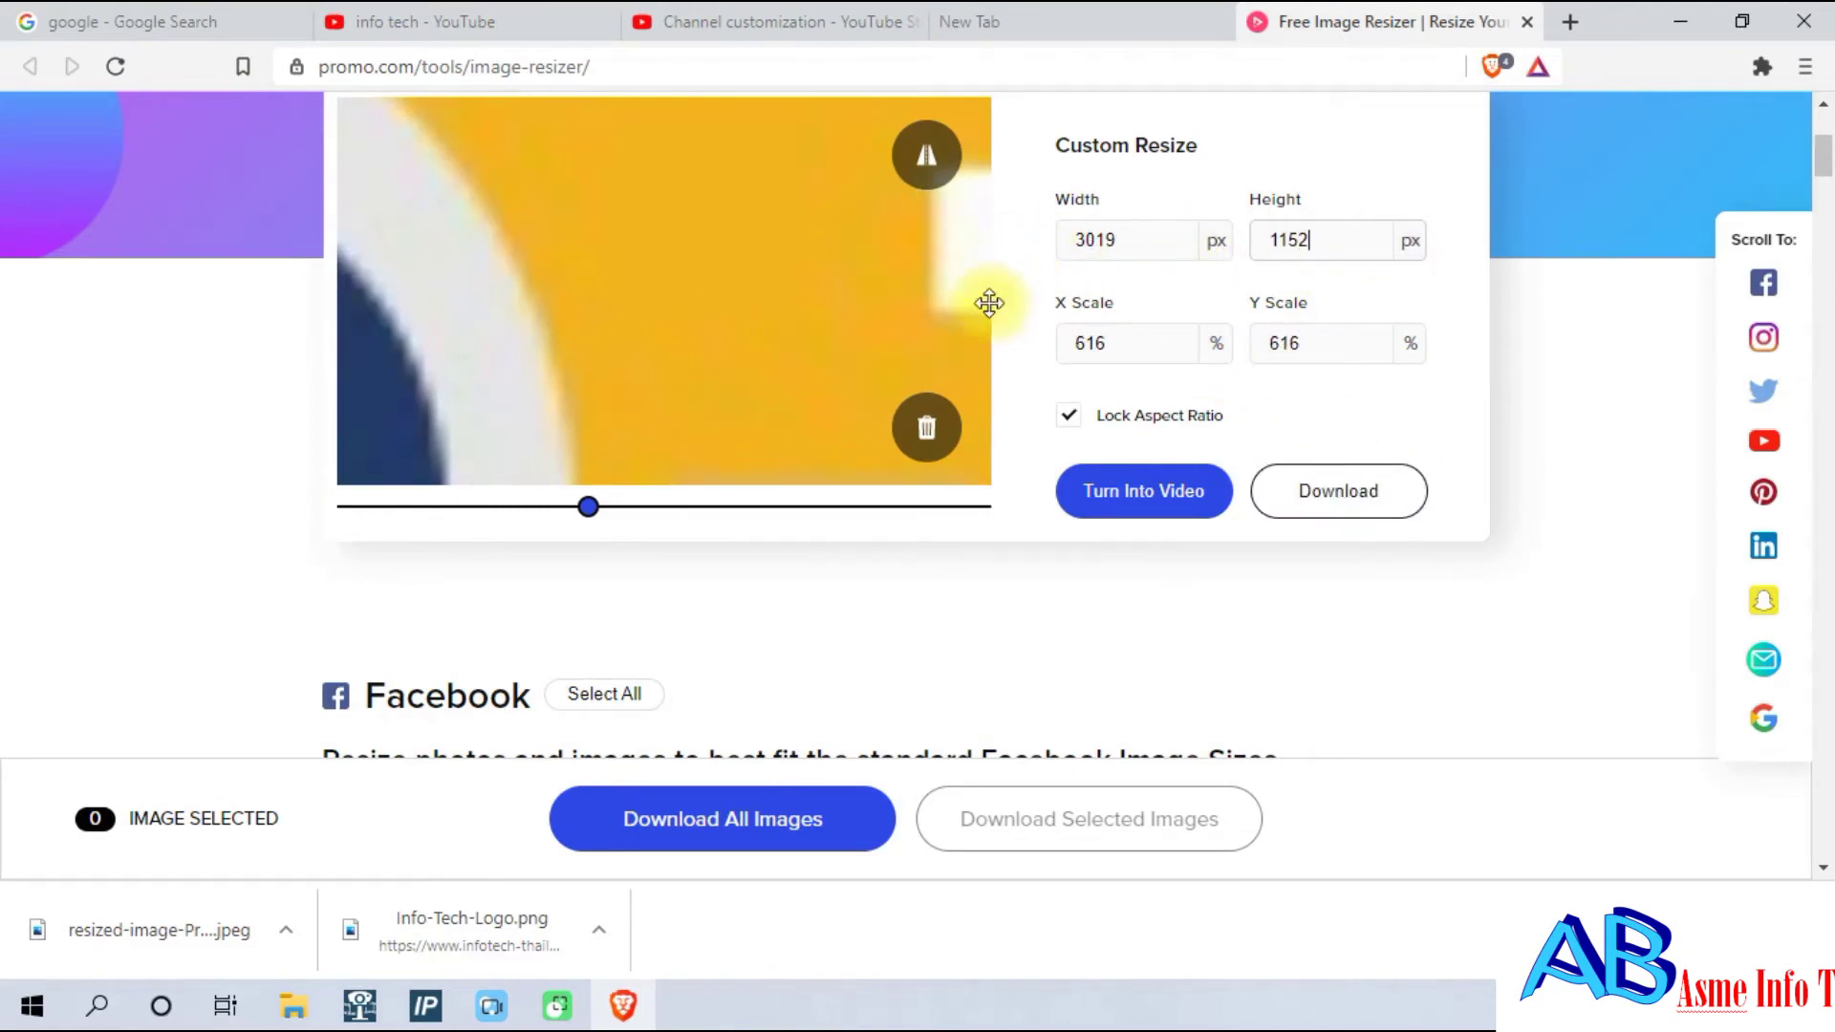
Zoom out the logo to fit the frame, download it as the JPEG "resized-image-Promo (1)" into the "picter" folder, and return to YouTube Studio.
{"action": "left_click_drag", "start_coordinate": [588, 506], "coordinate": [367, 516]}
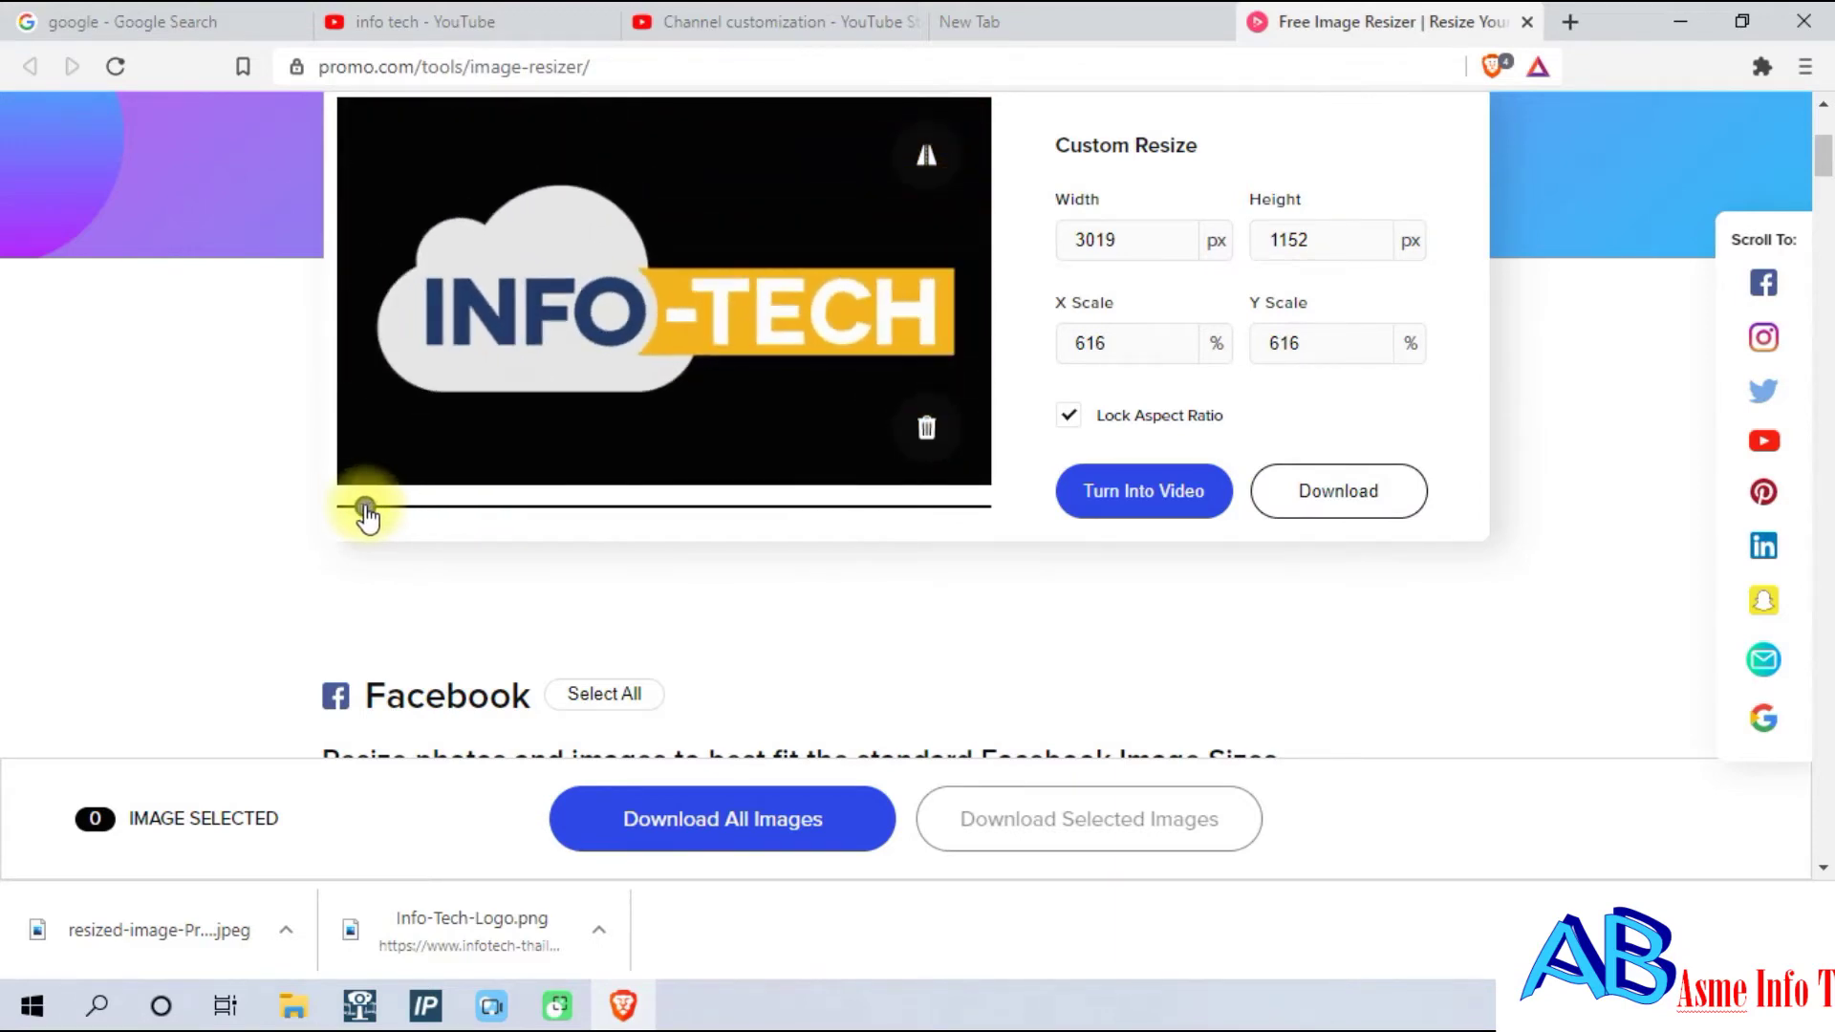
{"action": "left_click", "coordinate": [1332, 497]}
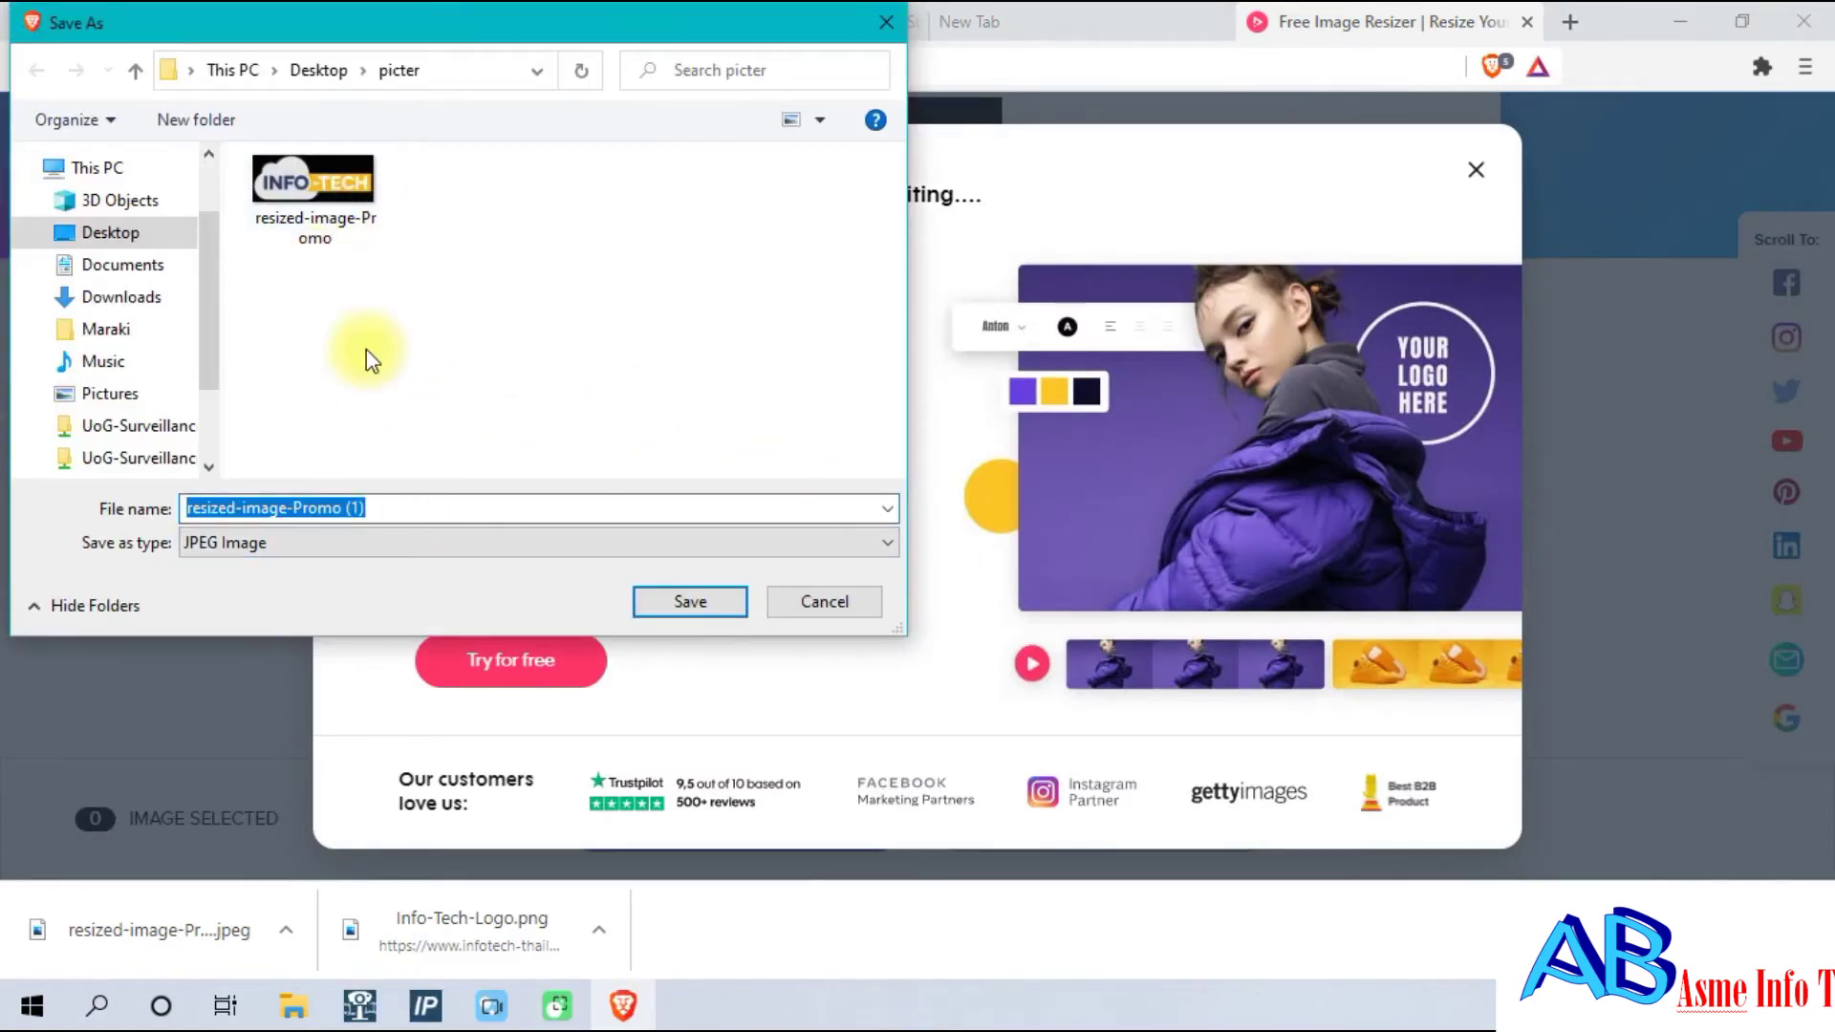
{"action": "left_click", "coordinate": [695, 604]}
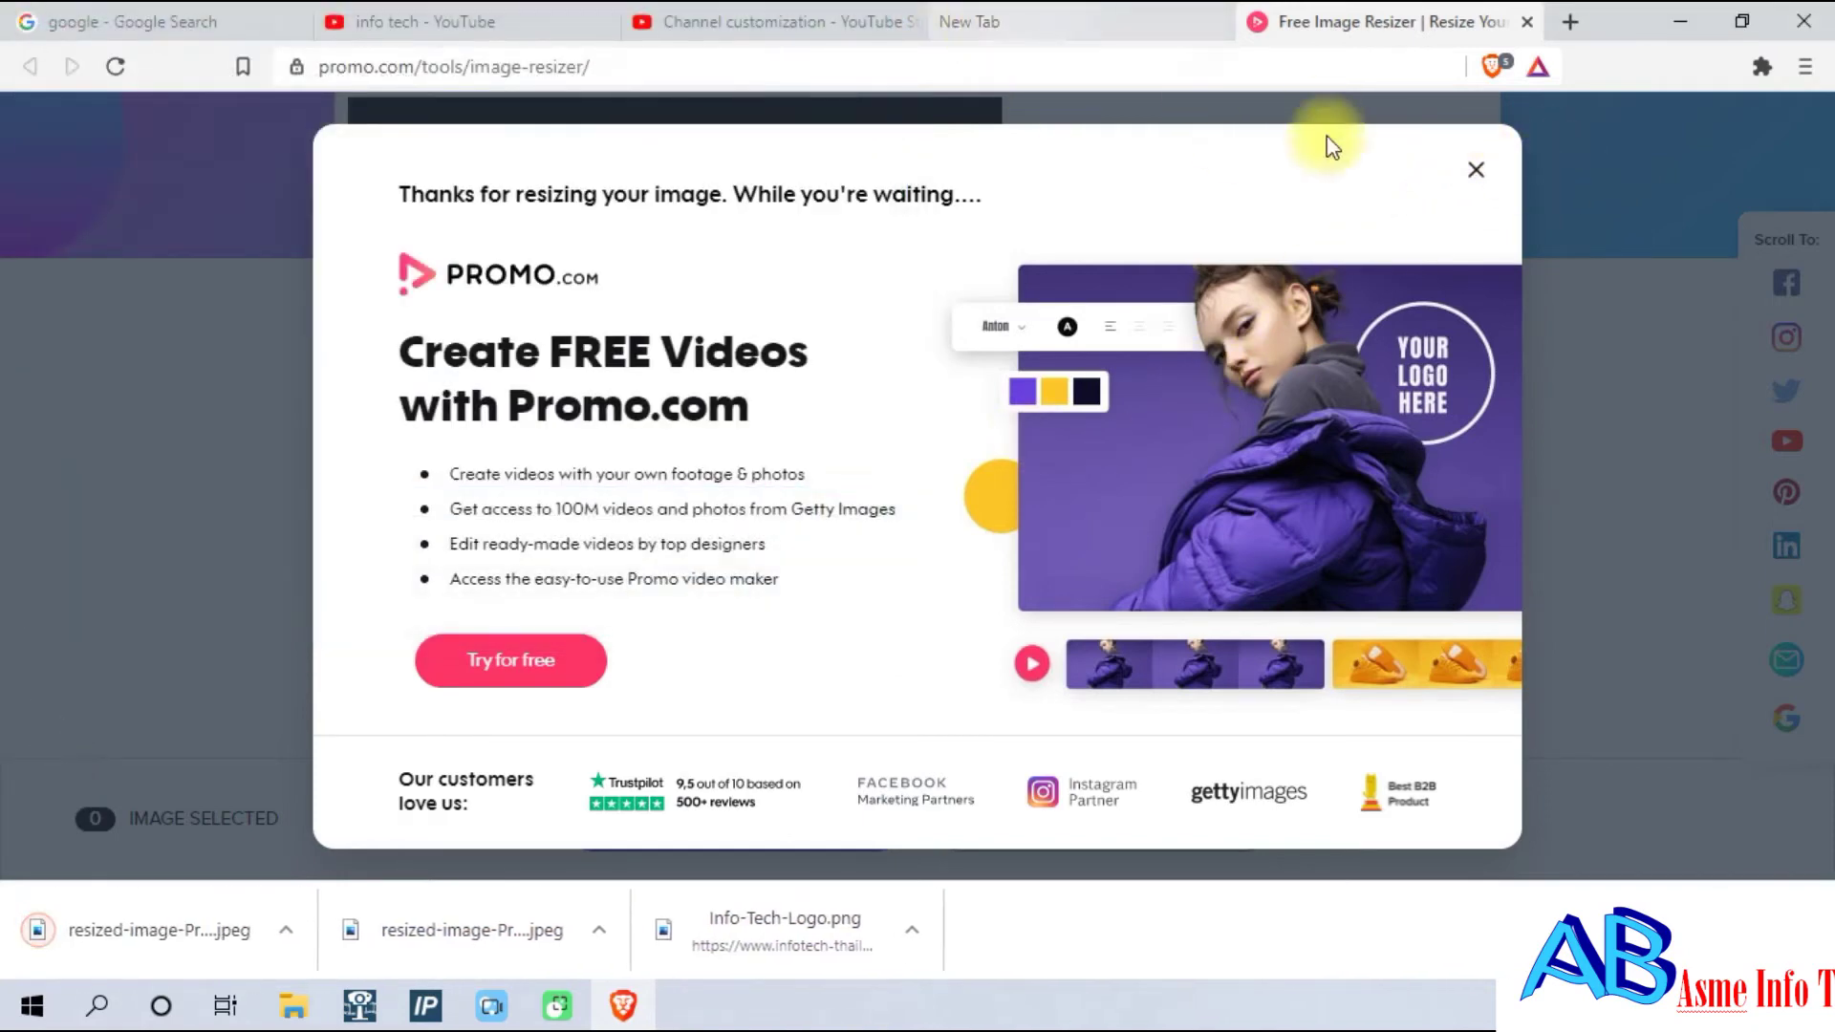
{"action": "left_click", "coordinate": [1476, 170]}
{"action": "left_click", "coordinate": [734, 19]}
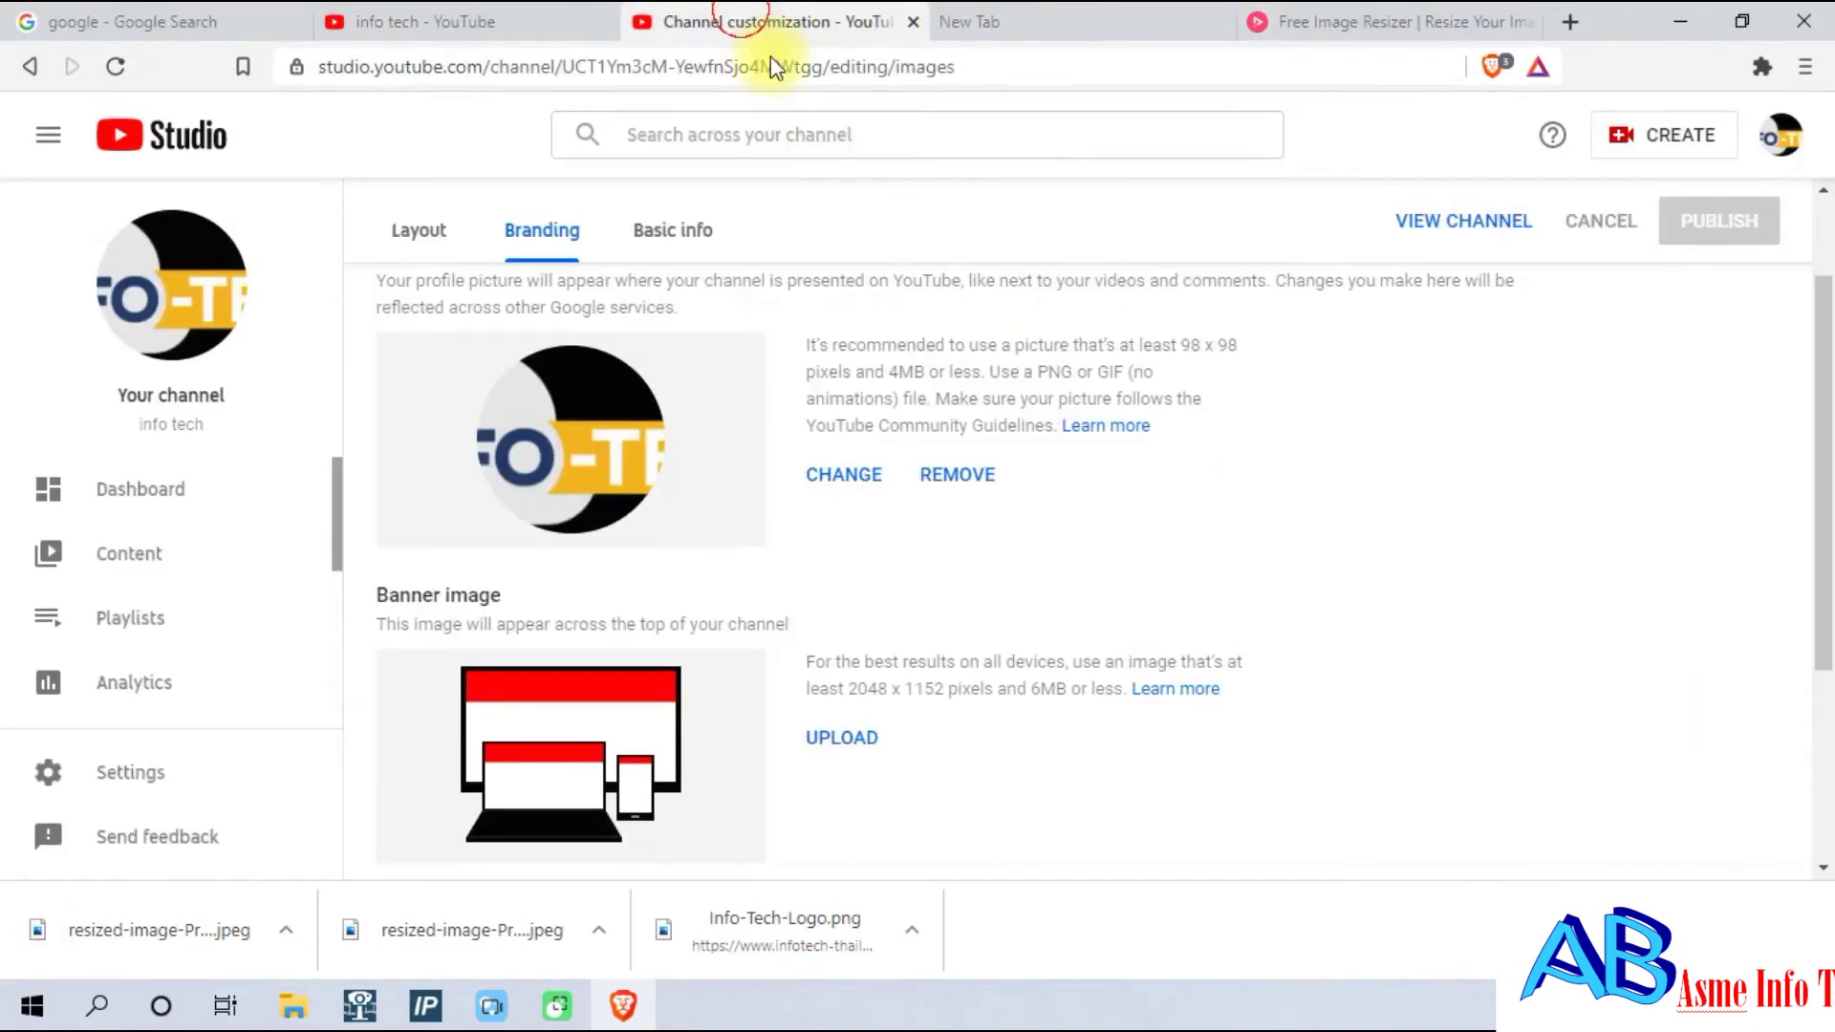
Upload the resized logo from the "picter" folder as the channel's banner image and accept the default crop.
{"action": "left_click", "coordinate": [854, 747]}
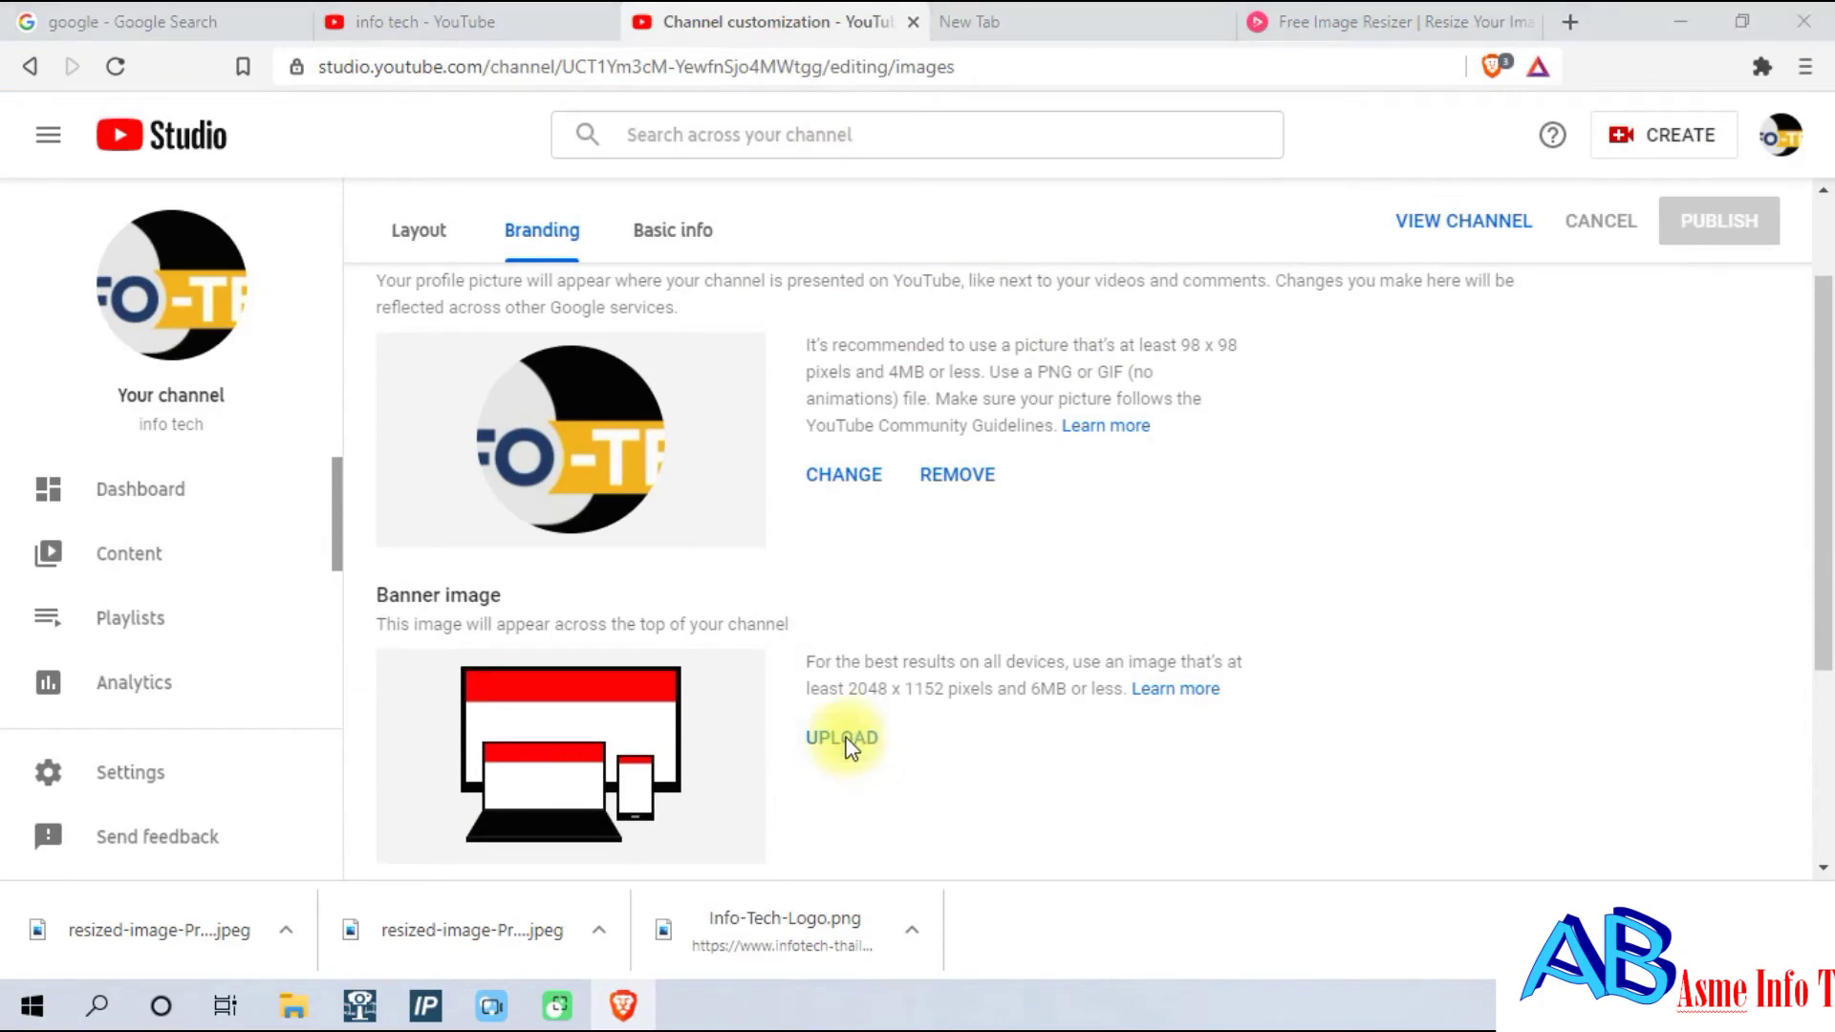
{"action": "left_click", "coordinate": [496, 220]}
{"action": "left_click", "coordinate": [741, 604]}
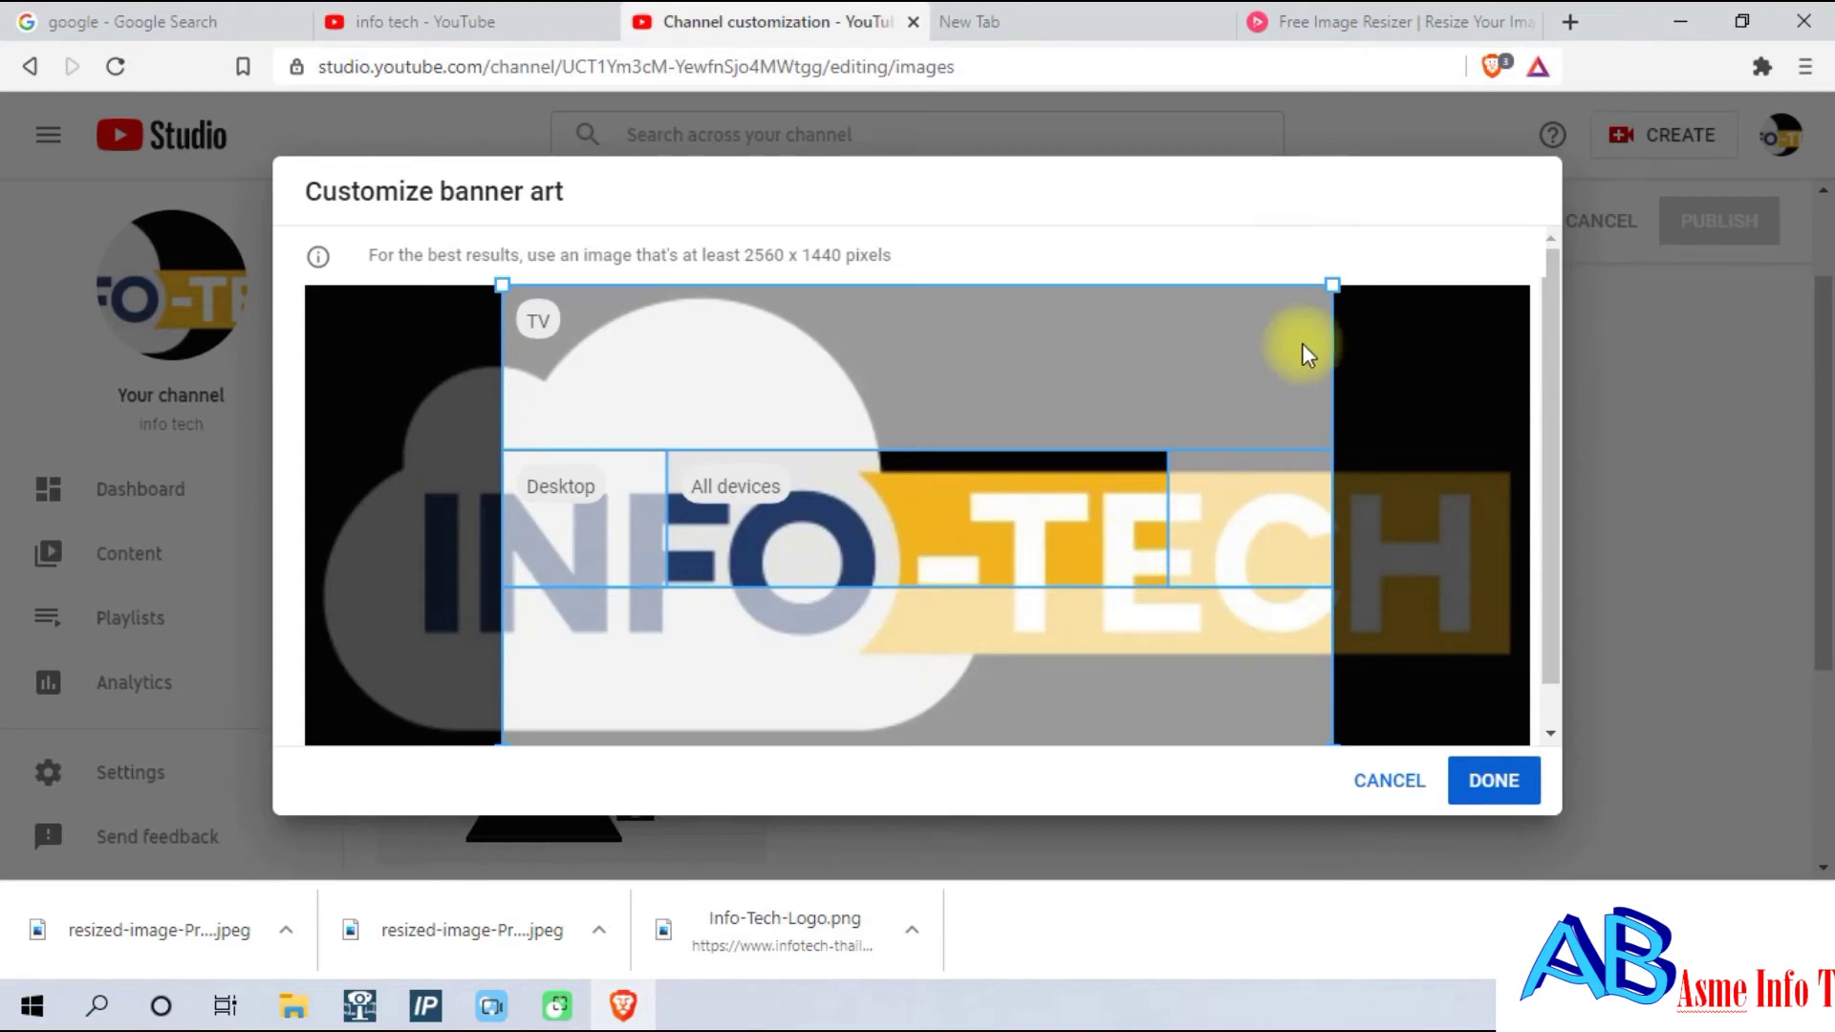
{"action": "left_click", "coordinate": [1485, 779]}
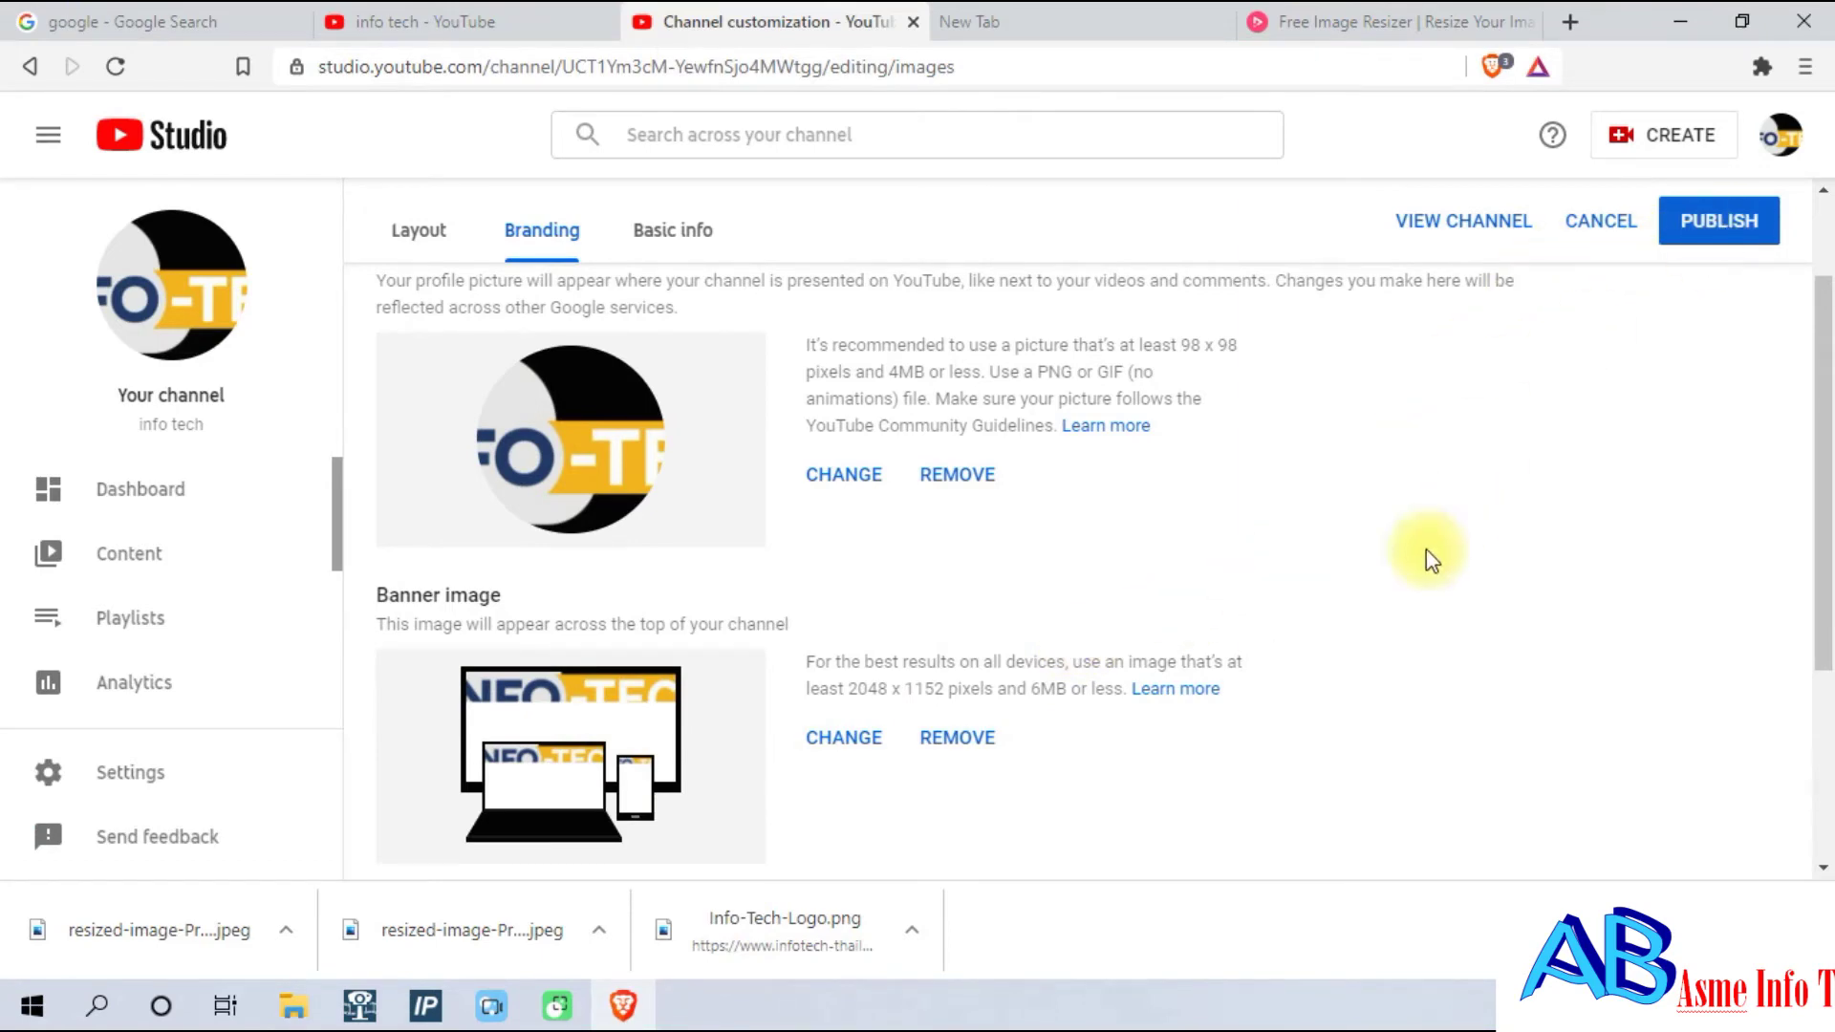
Review the profile picture, banner and video watermark sections of the branding settings and publish the changes.
{"action": "scroll", "coordinate": [971, 513], "scroll_direction": "down", "scroll_amount": 4}
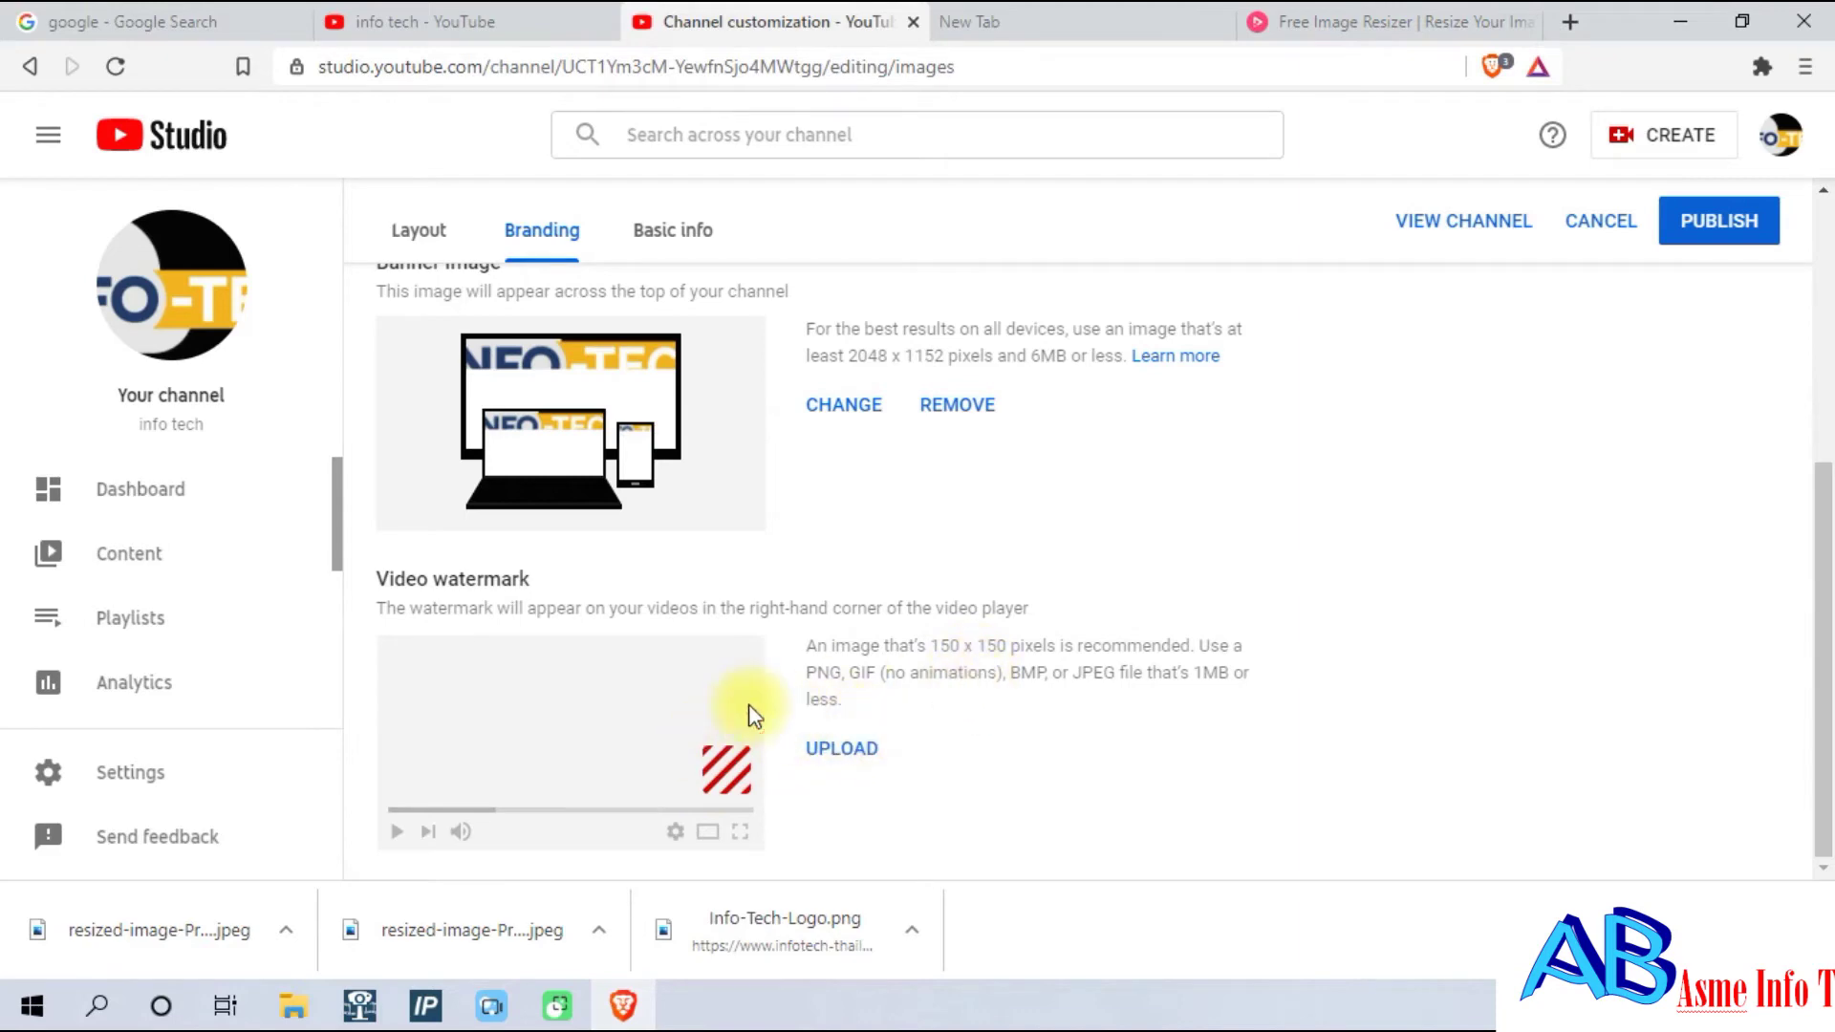
{"action": "scroll", "coordinate": [987, 719], "scroll_direction": "up", "scroll_amount": 5}
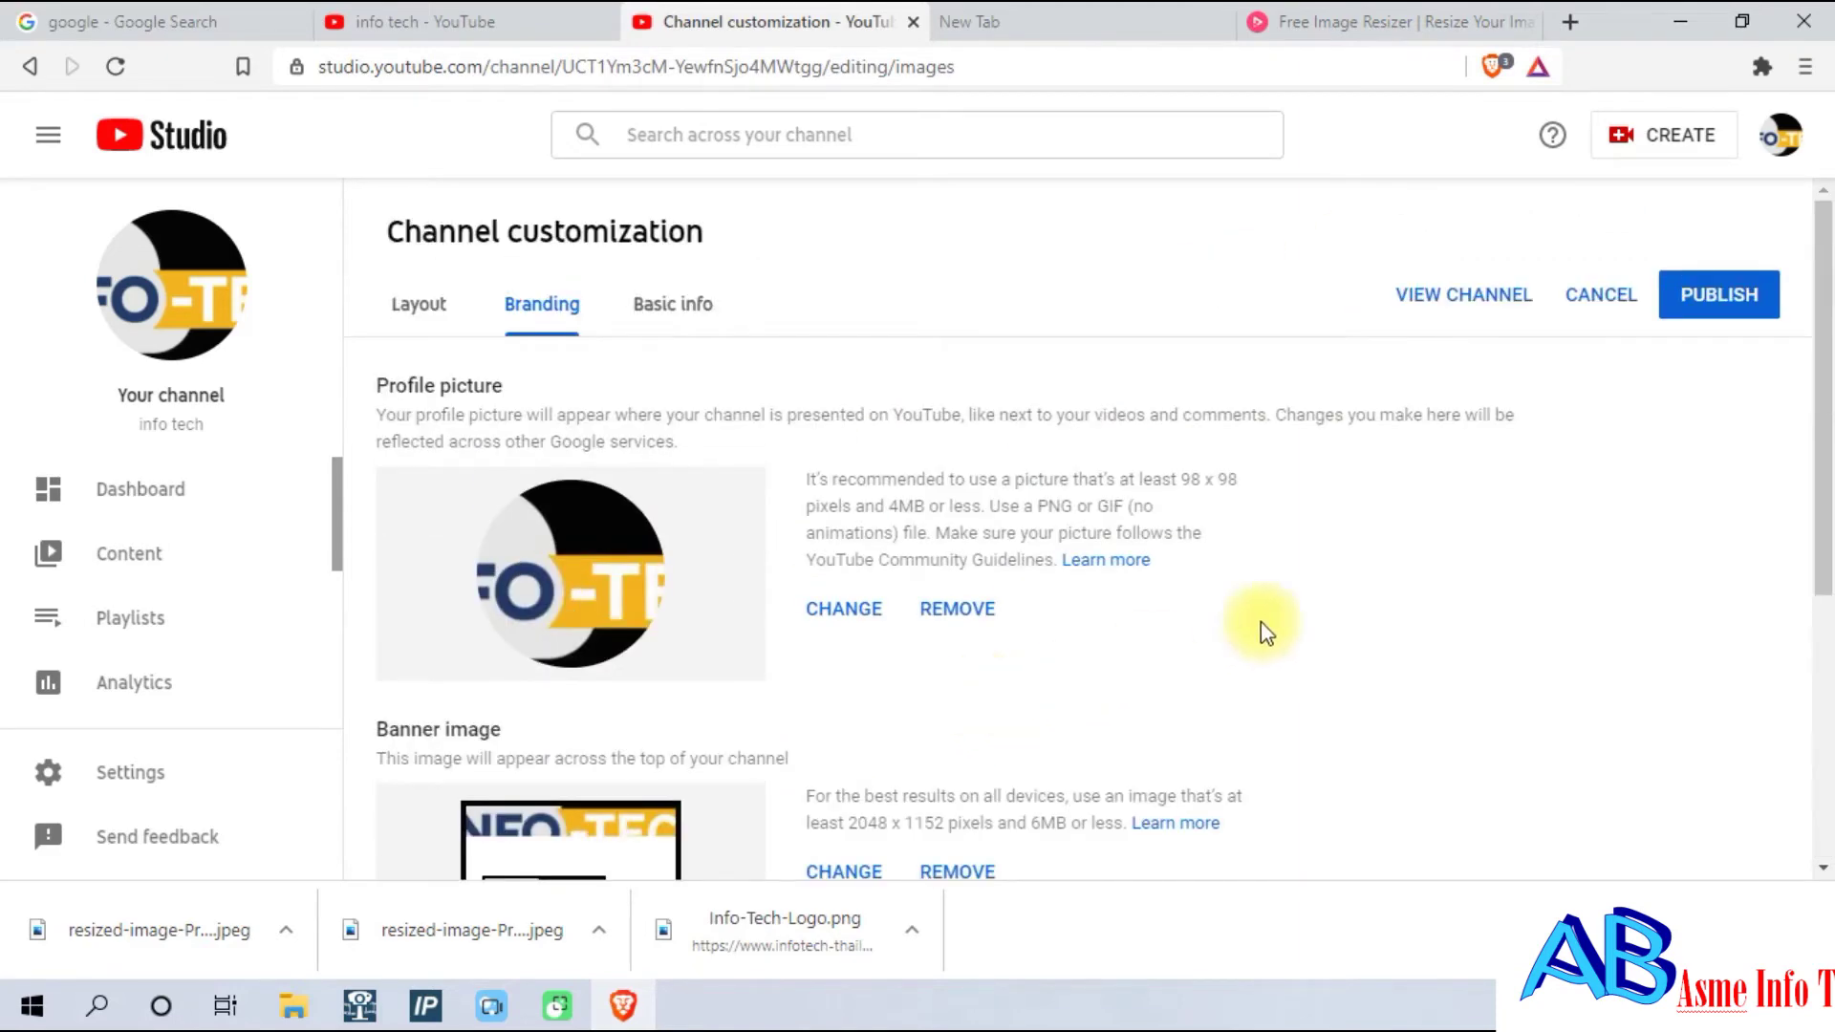
{"action": "scroll", "coordinate": [1049, 628], "scroll_direction": "down", "scroll_amount": 4}
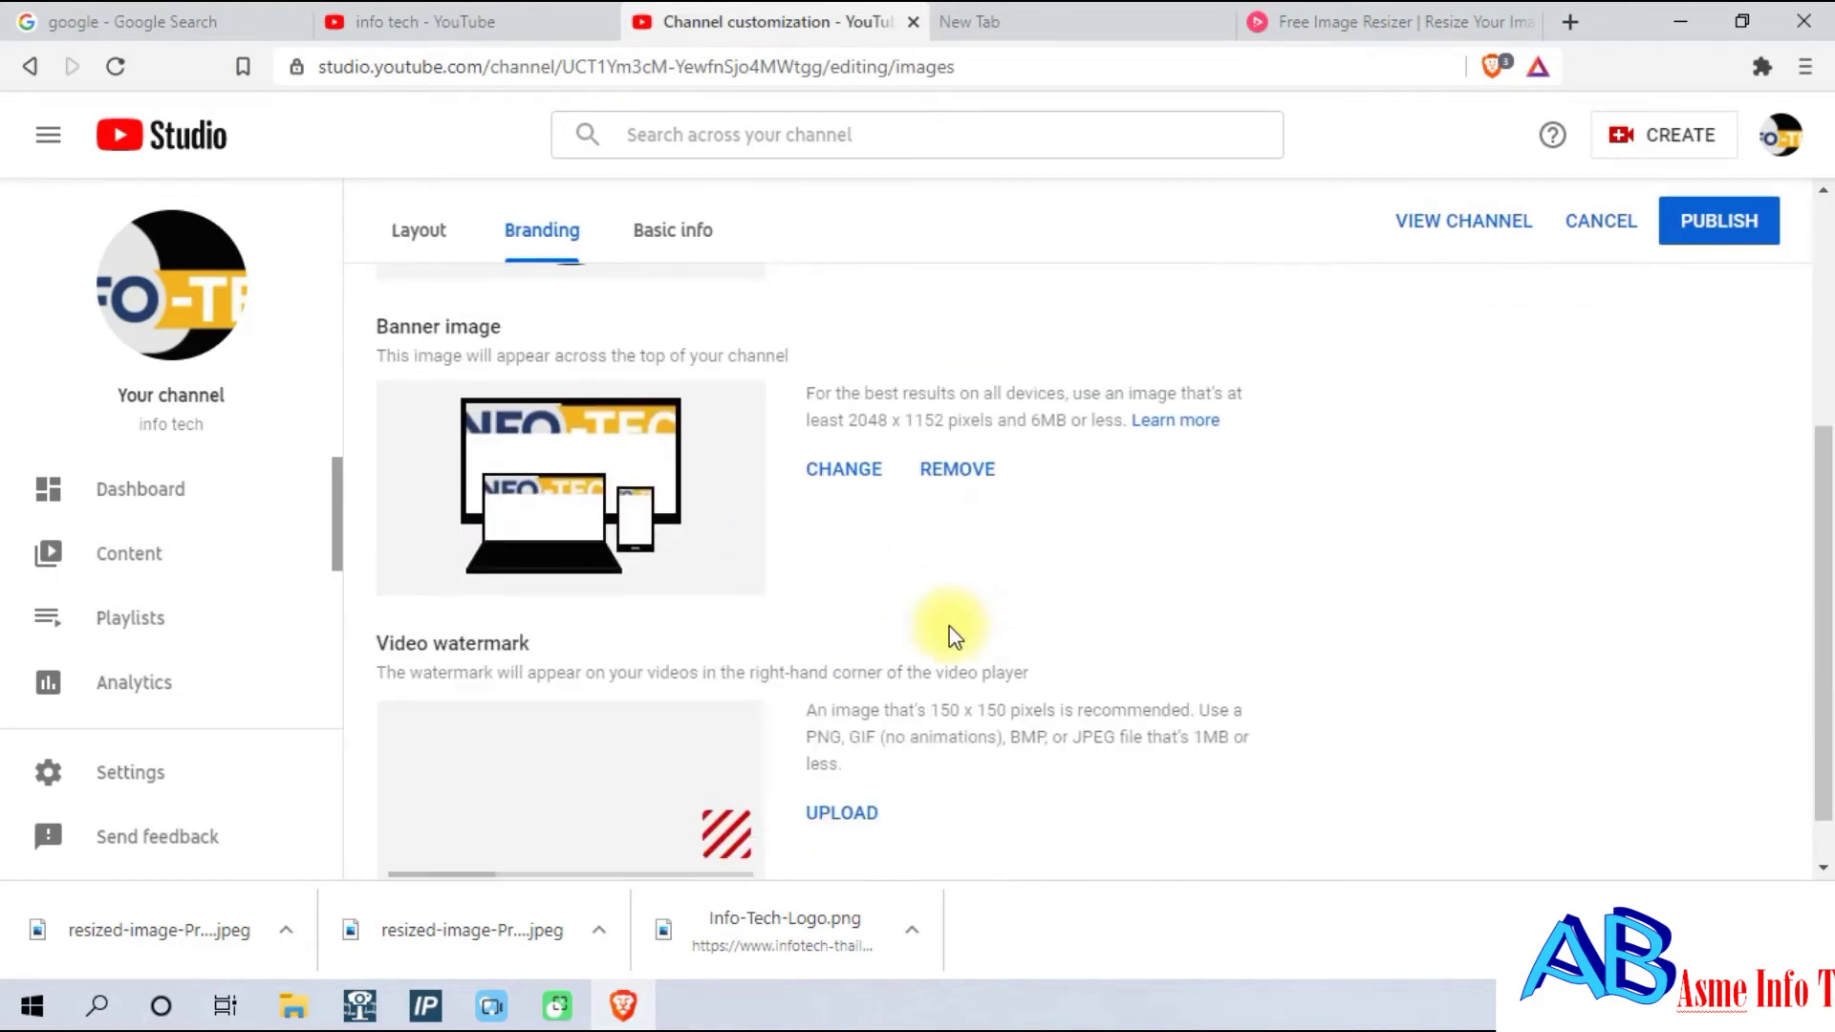
{"action": "left_click", "coordinate": [1727, 229]}
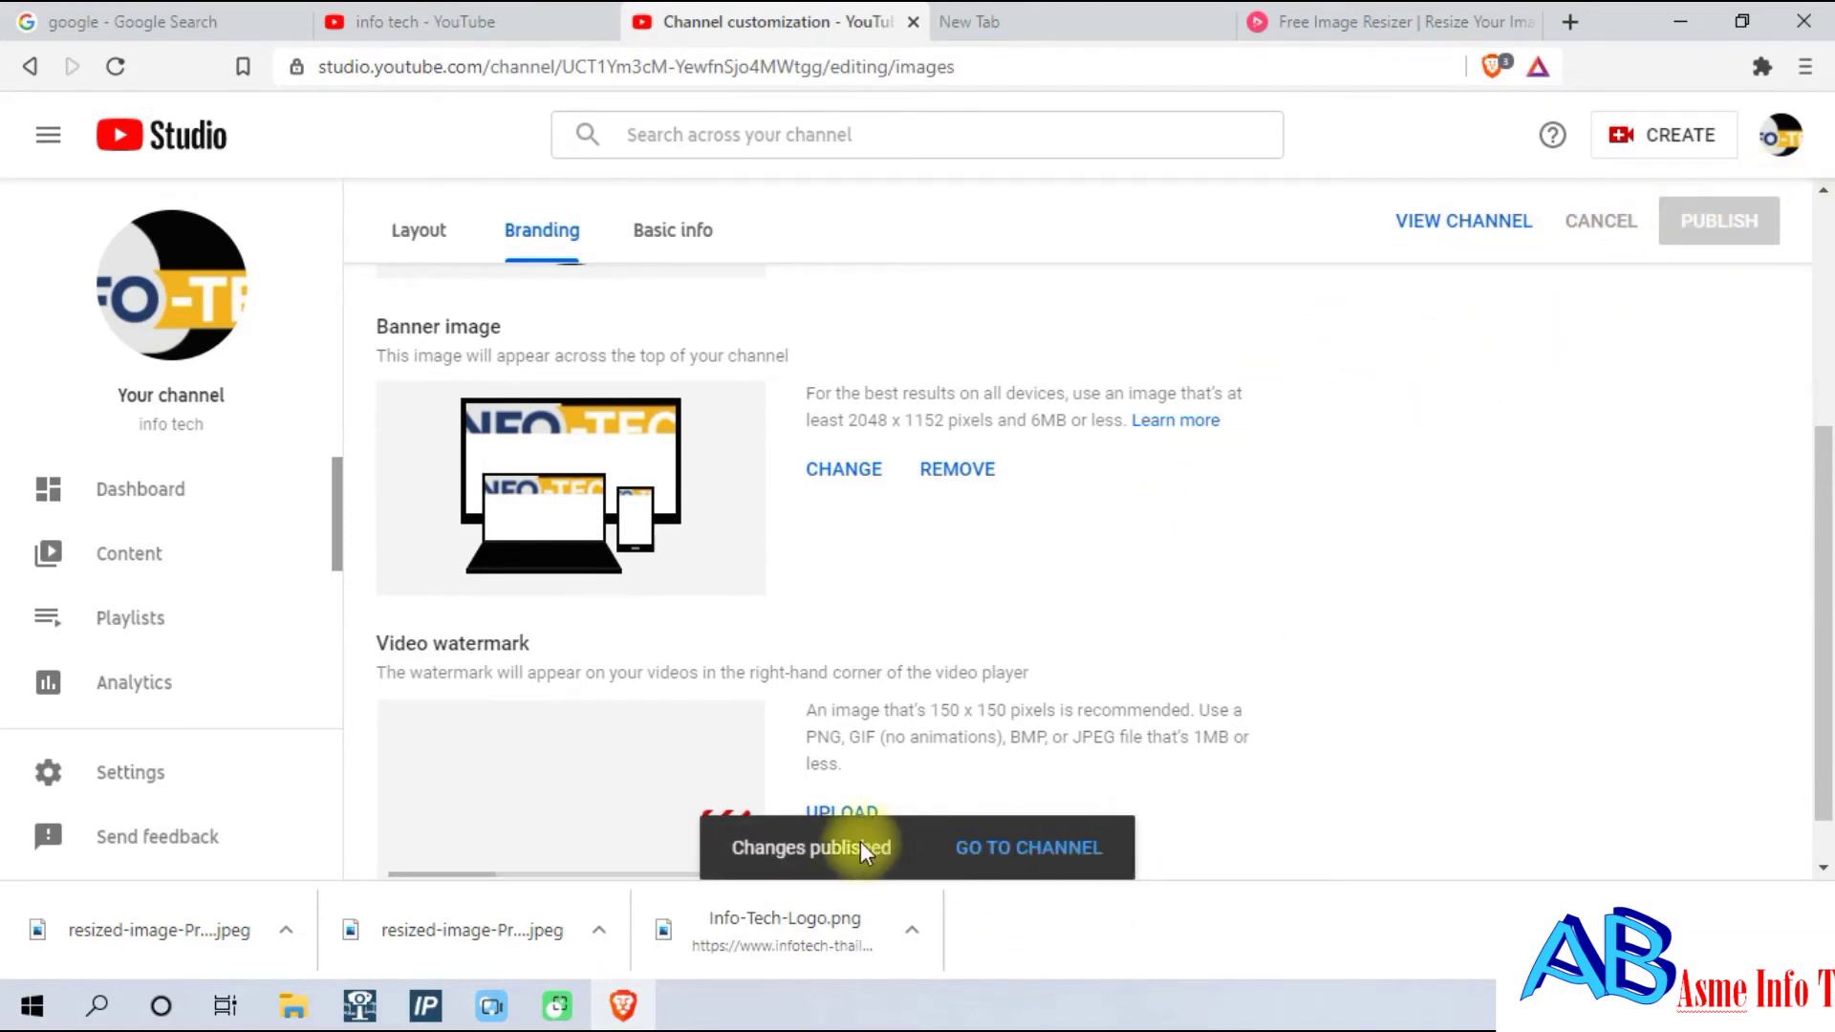
Try adding a link titled "facebook" without a URL in the channel's basic info, and delete the entry.
{"action": "scroll", "coordinate": [1243, 731], "scroll_direction": "up", "scroll_amount": 5}
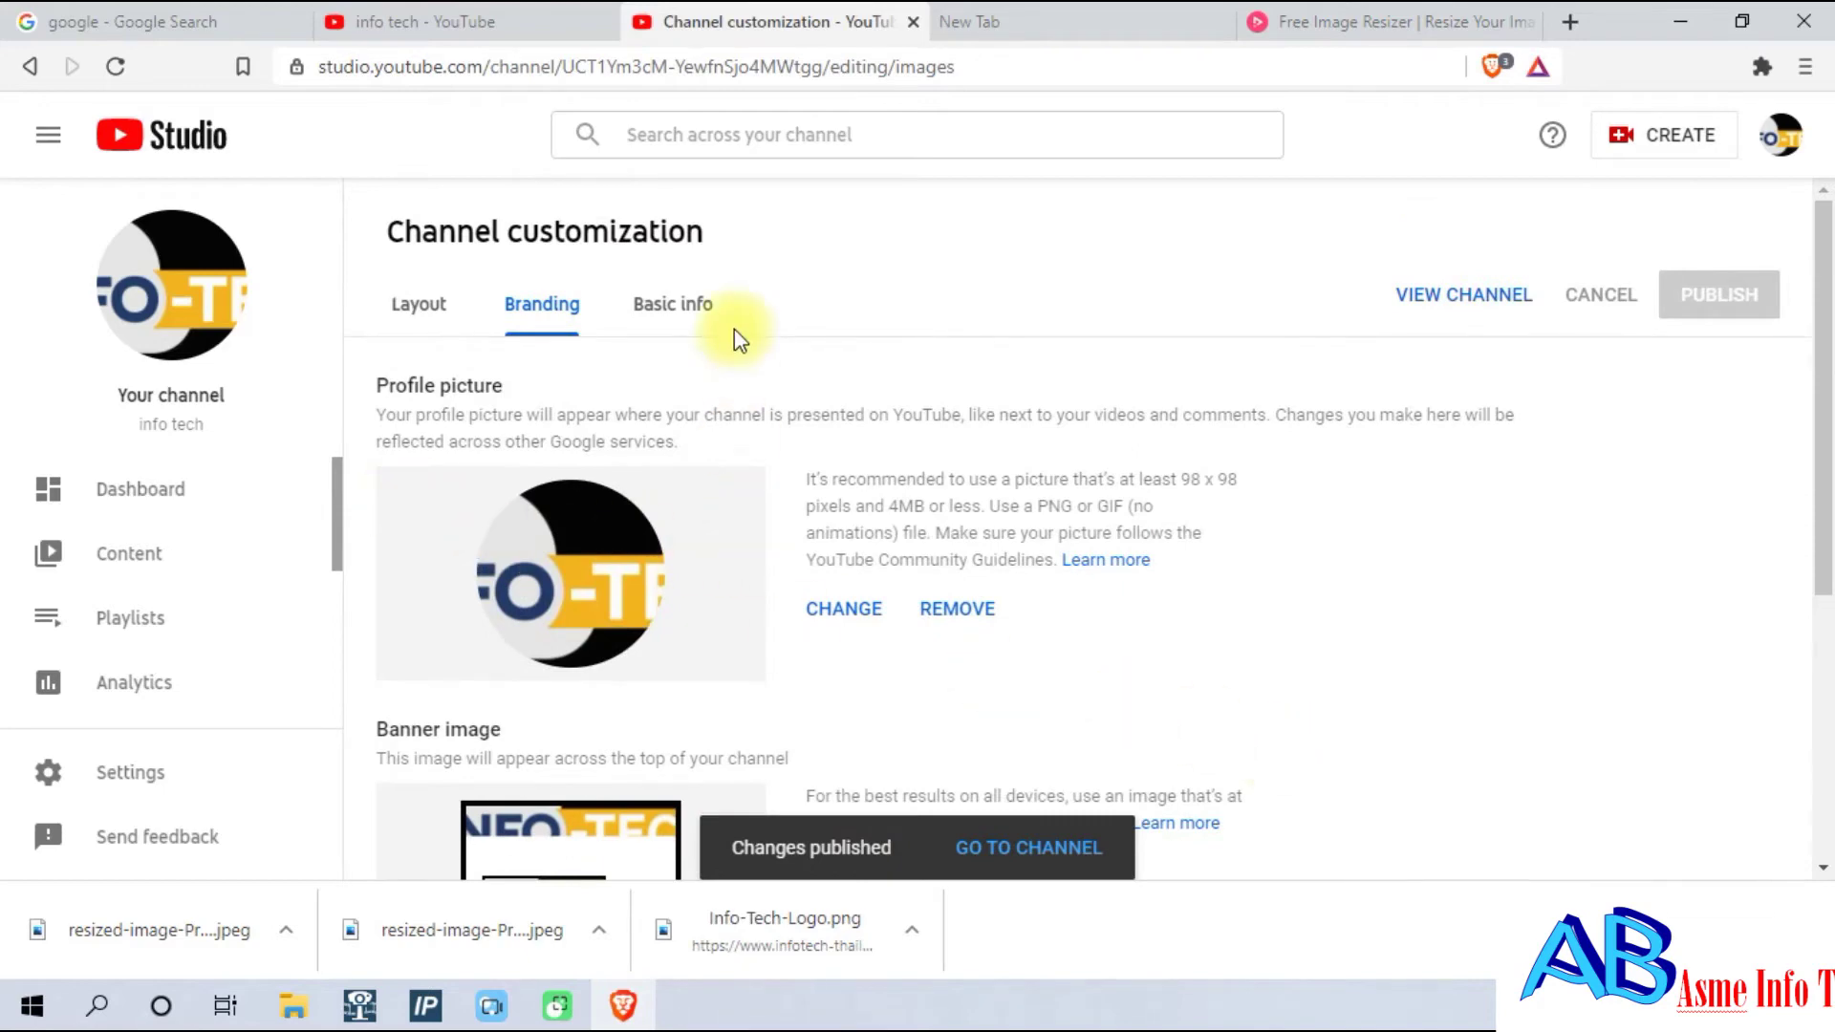
{"action": "left_click", "coordinate": [687, 308]}
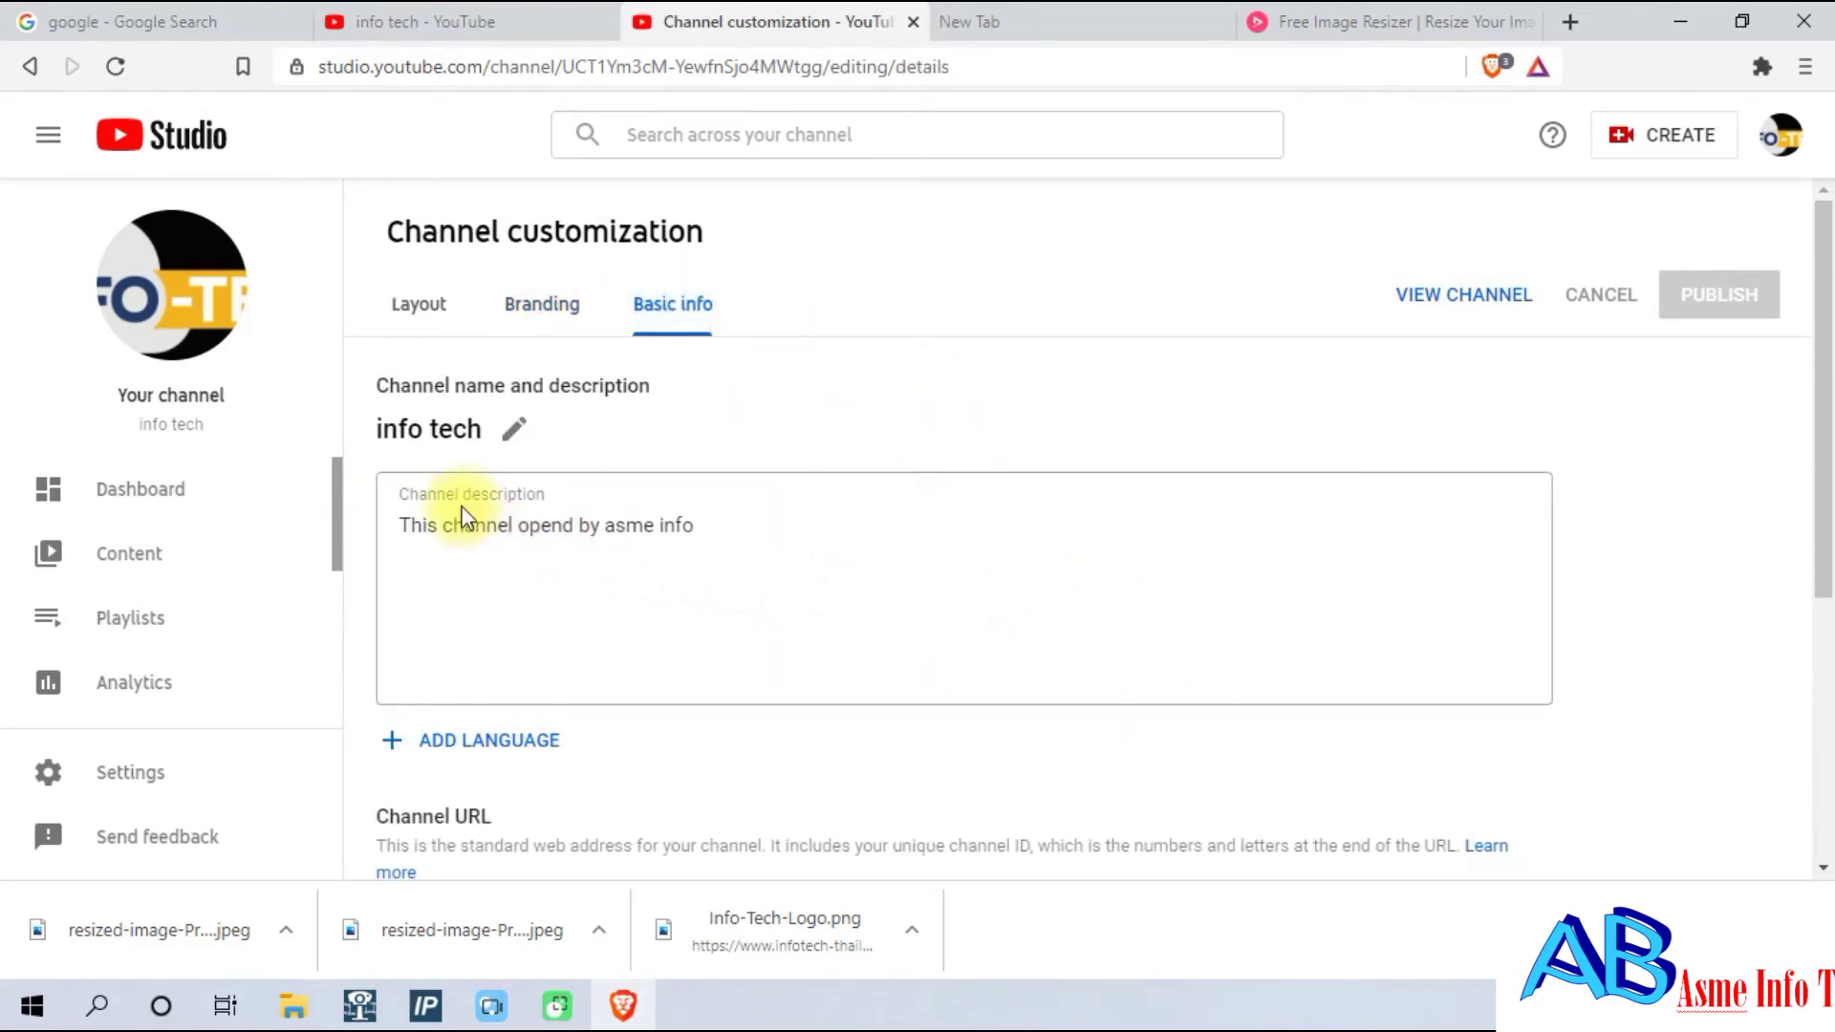
{"action": "scroll", "coordinate": [894, 553], "scroll_direction": "down", "scroll_amount": 3}
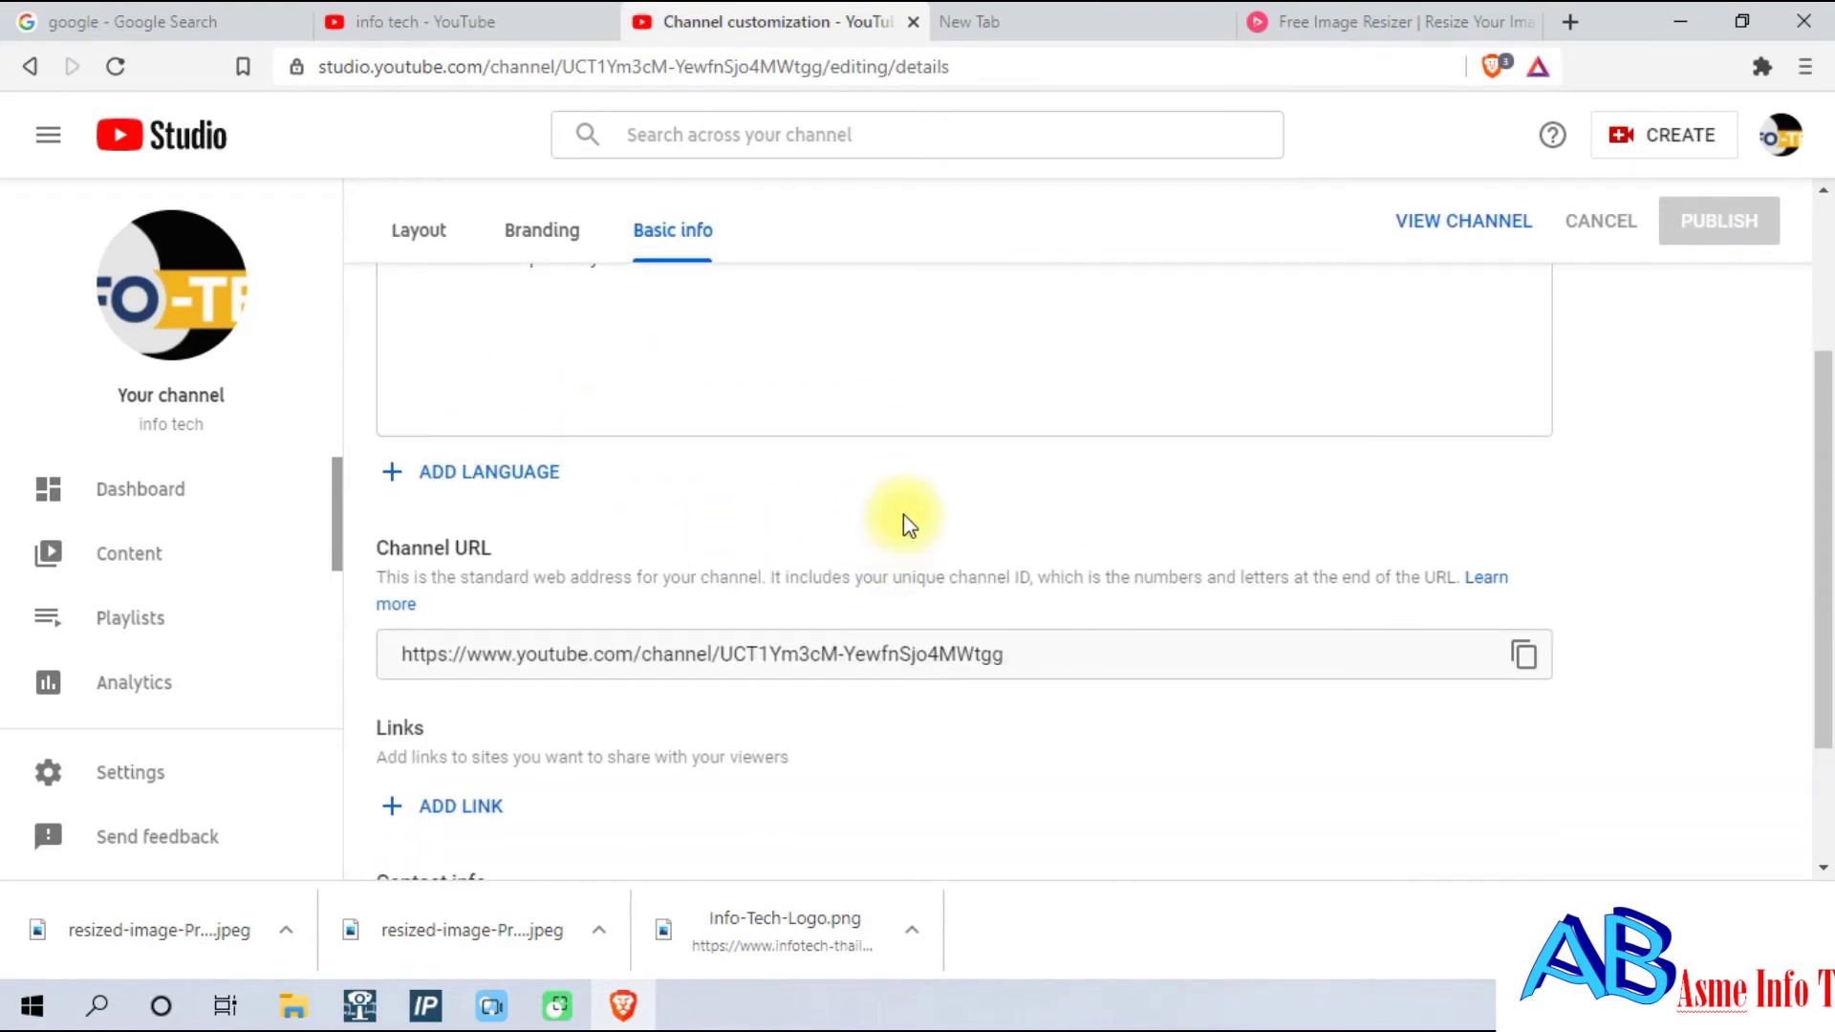
{"action": "scroll", "coordinate": [898, 528], "scroll_direction": "down", "scroll_amount": 2}
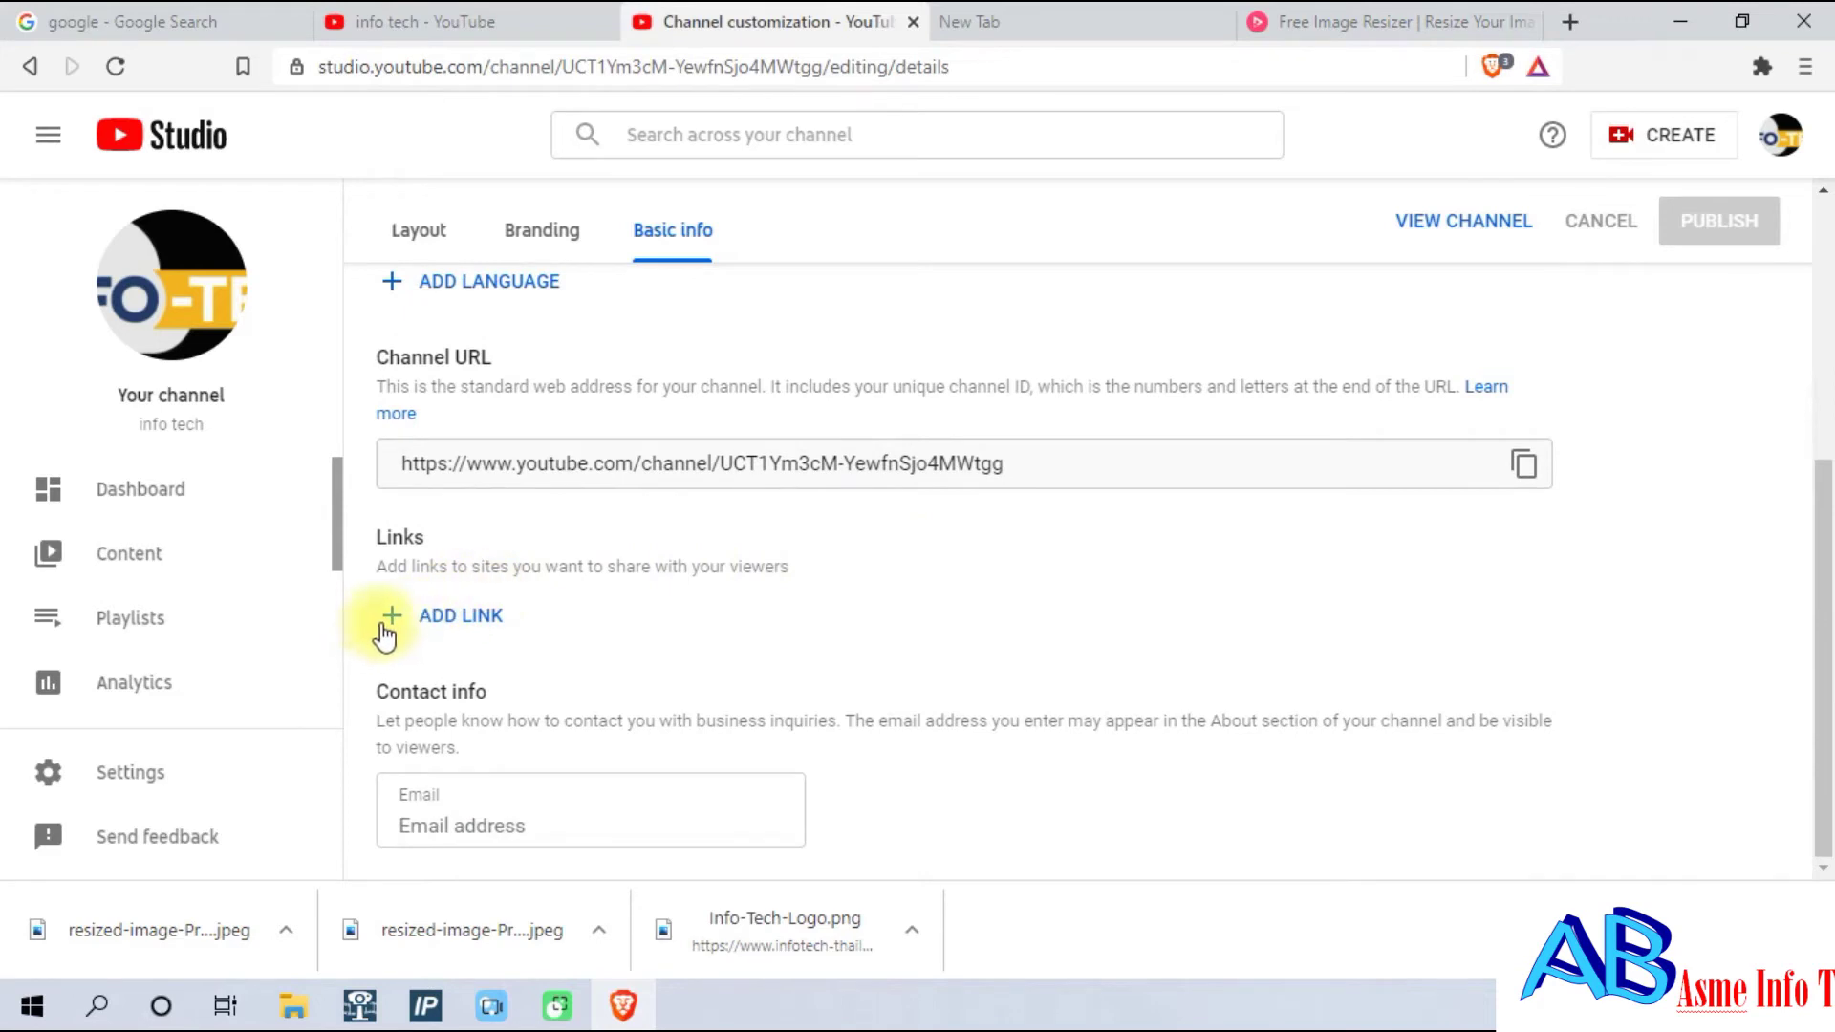
{"action": "left_click", "coordinate": [396, 627]}
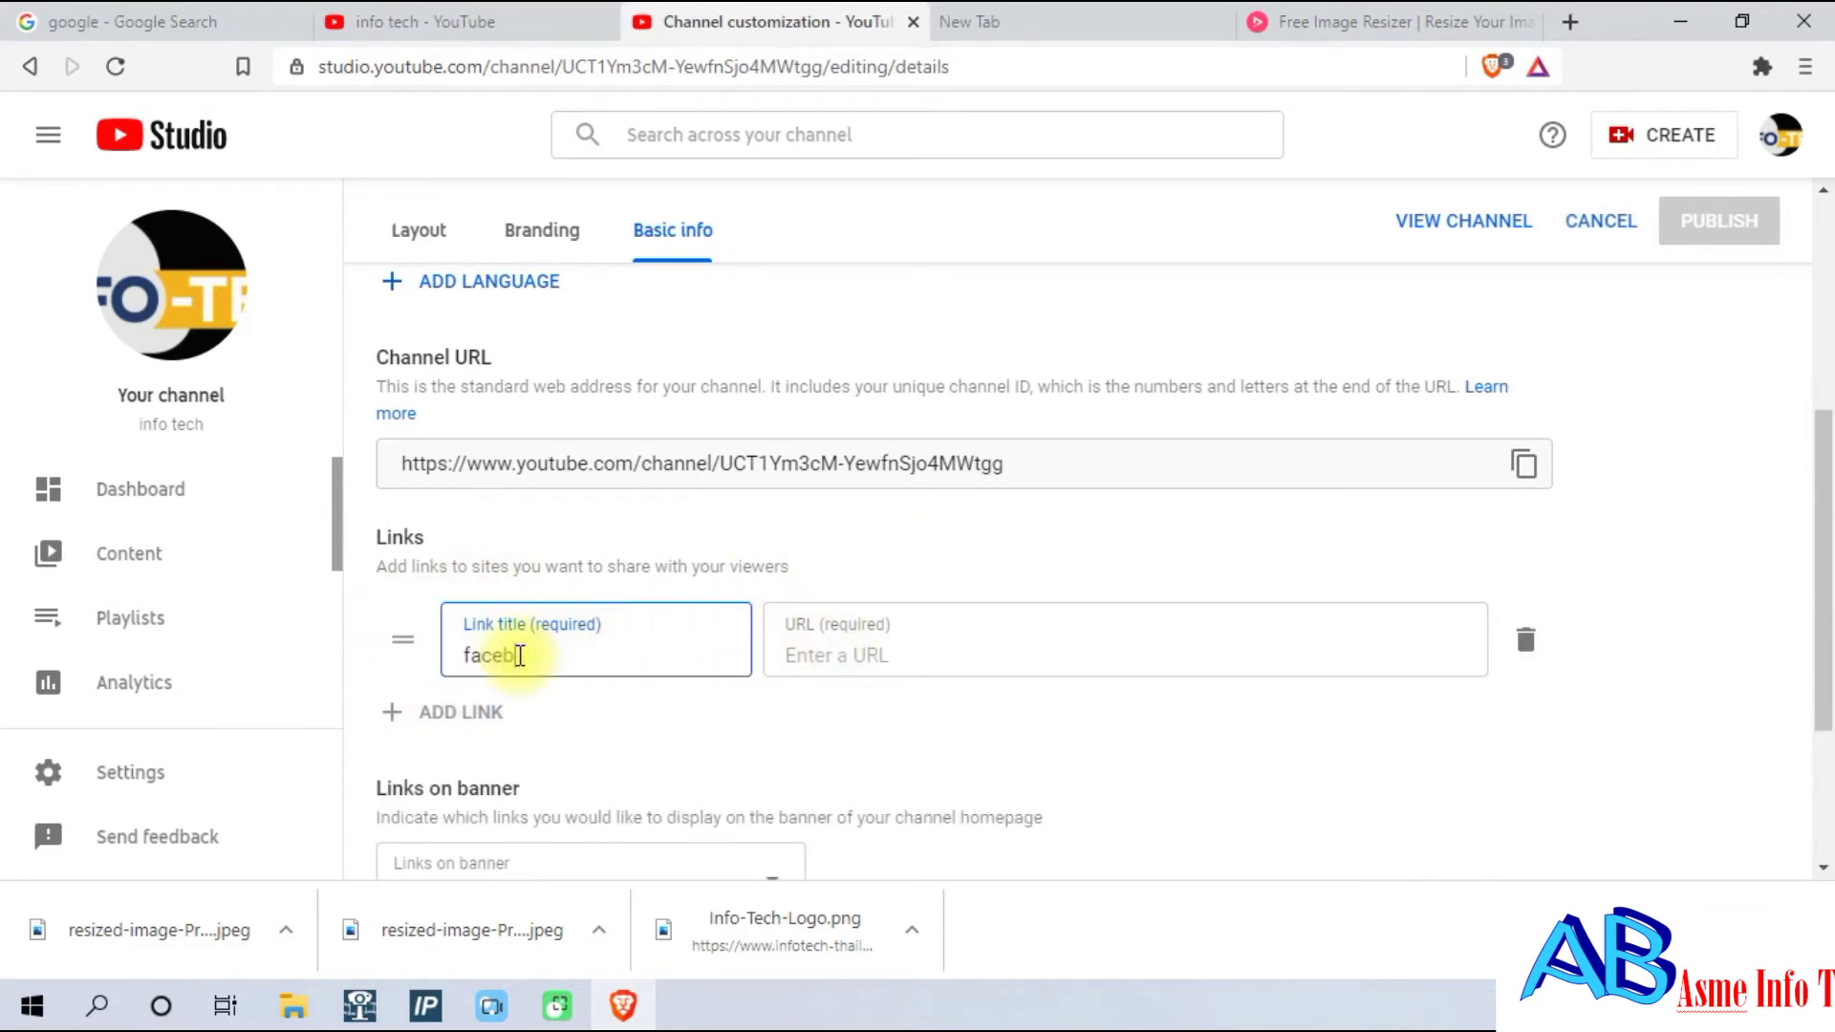
{"action": "scroll", "coordinate": [520, 655], "scroll_direction": "up", "scroll_amount": 1}
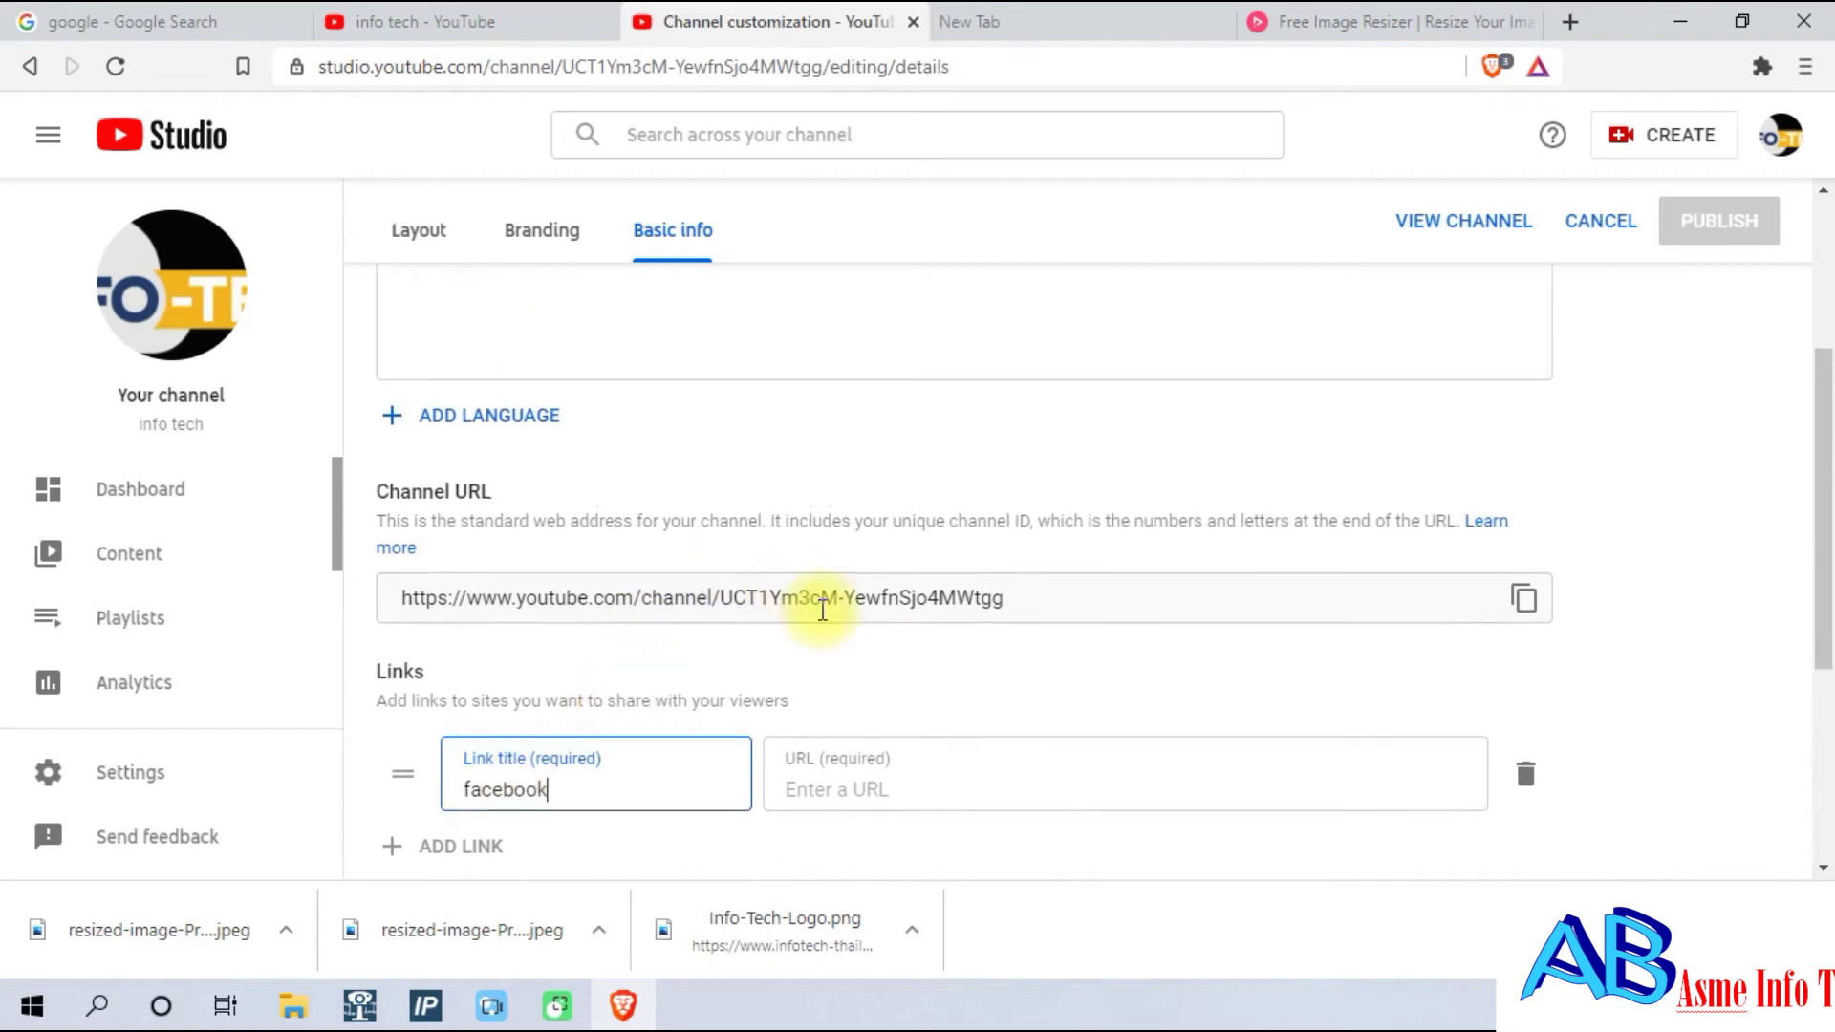
{"action": "left_click", "coordinate": [865, 790]}
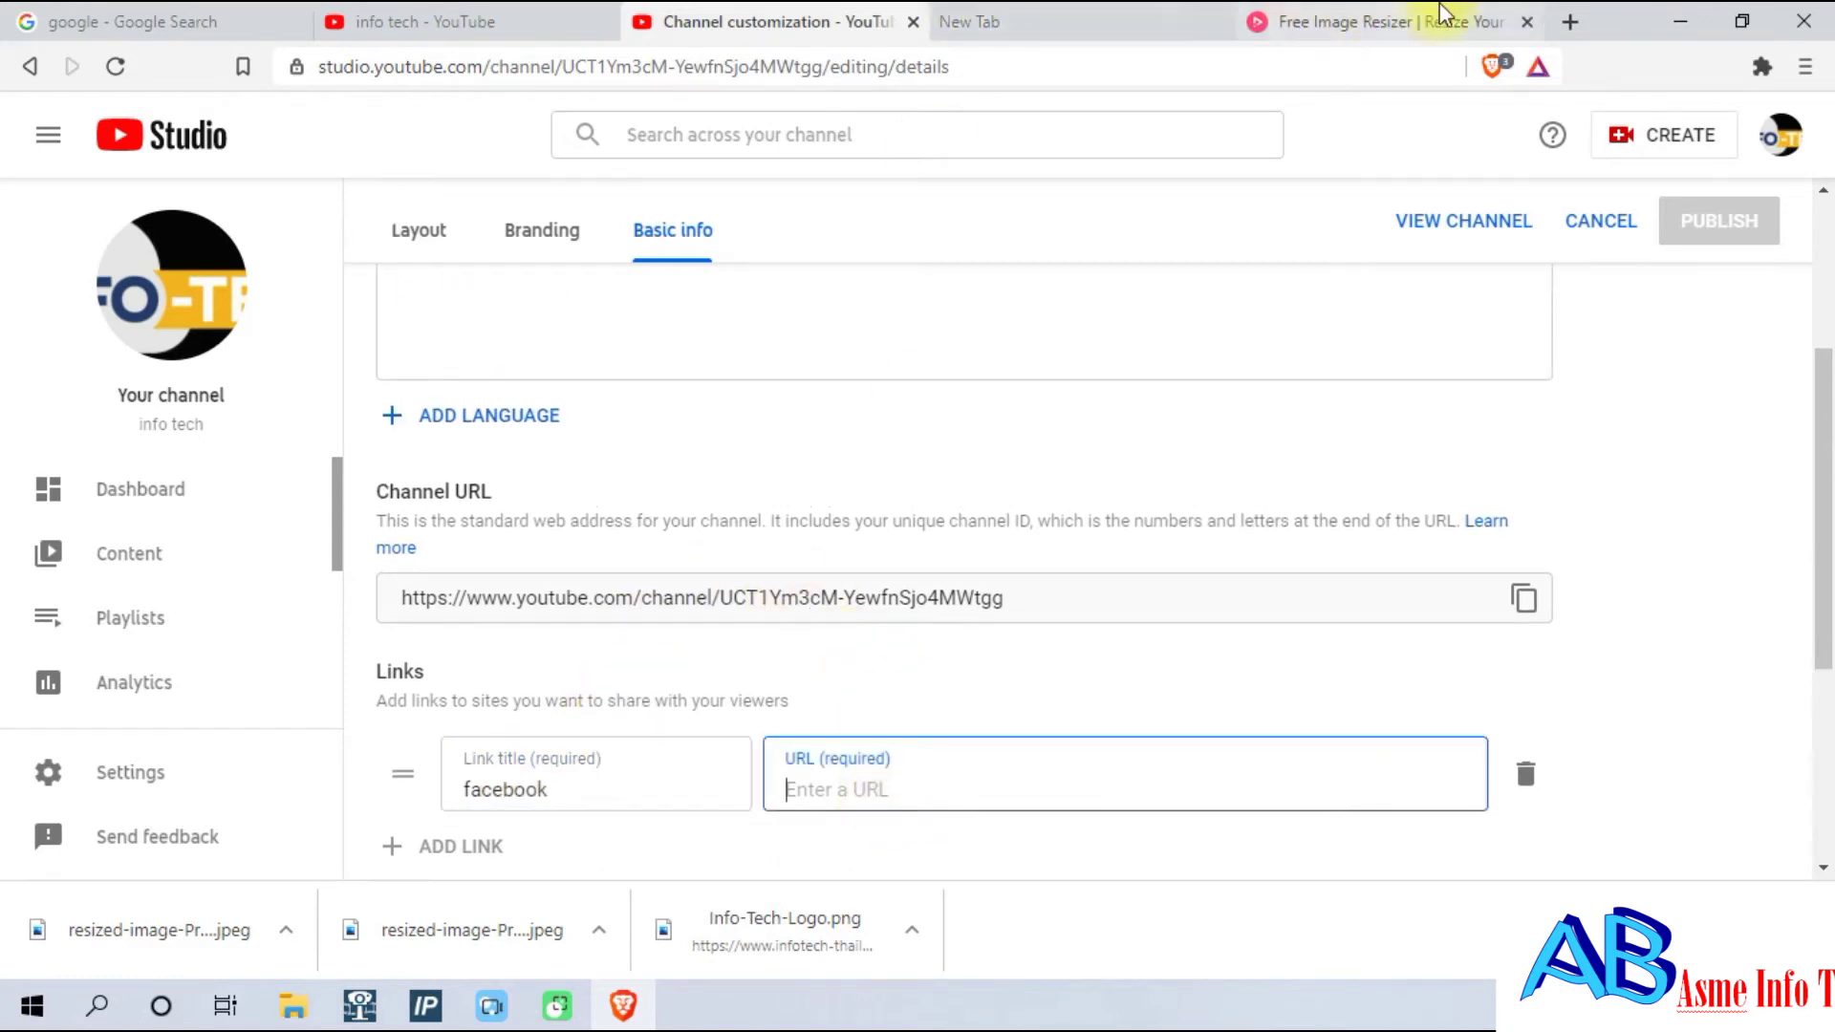
{"action": "scroll", "coordinate": [994, 774], "scroll_direction": "down", "scroll_amount": 2}
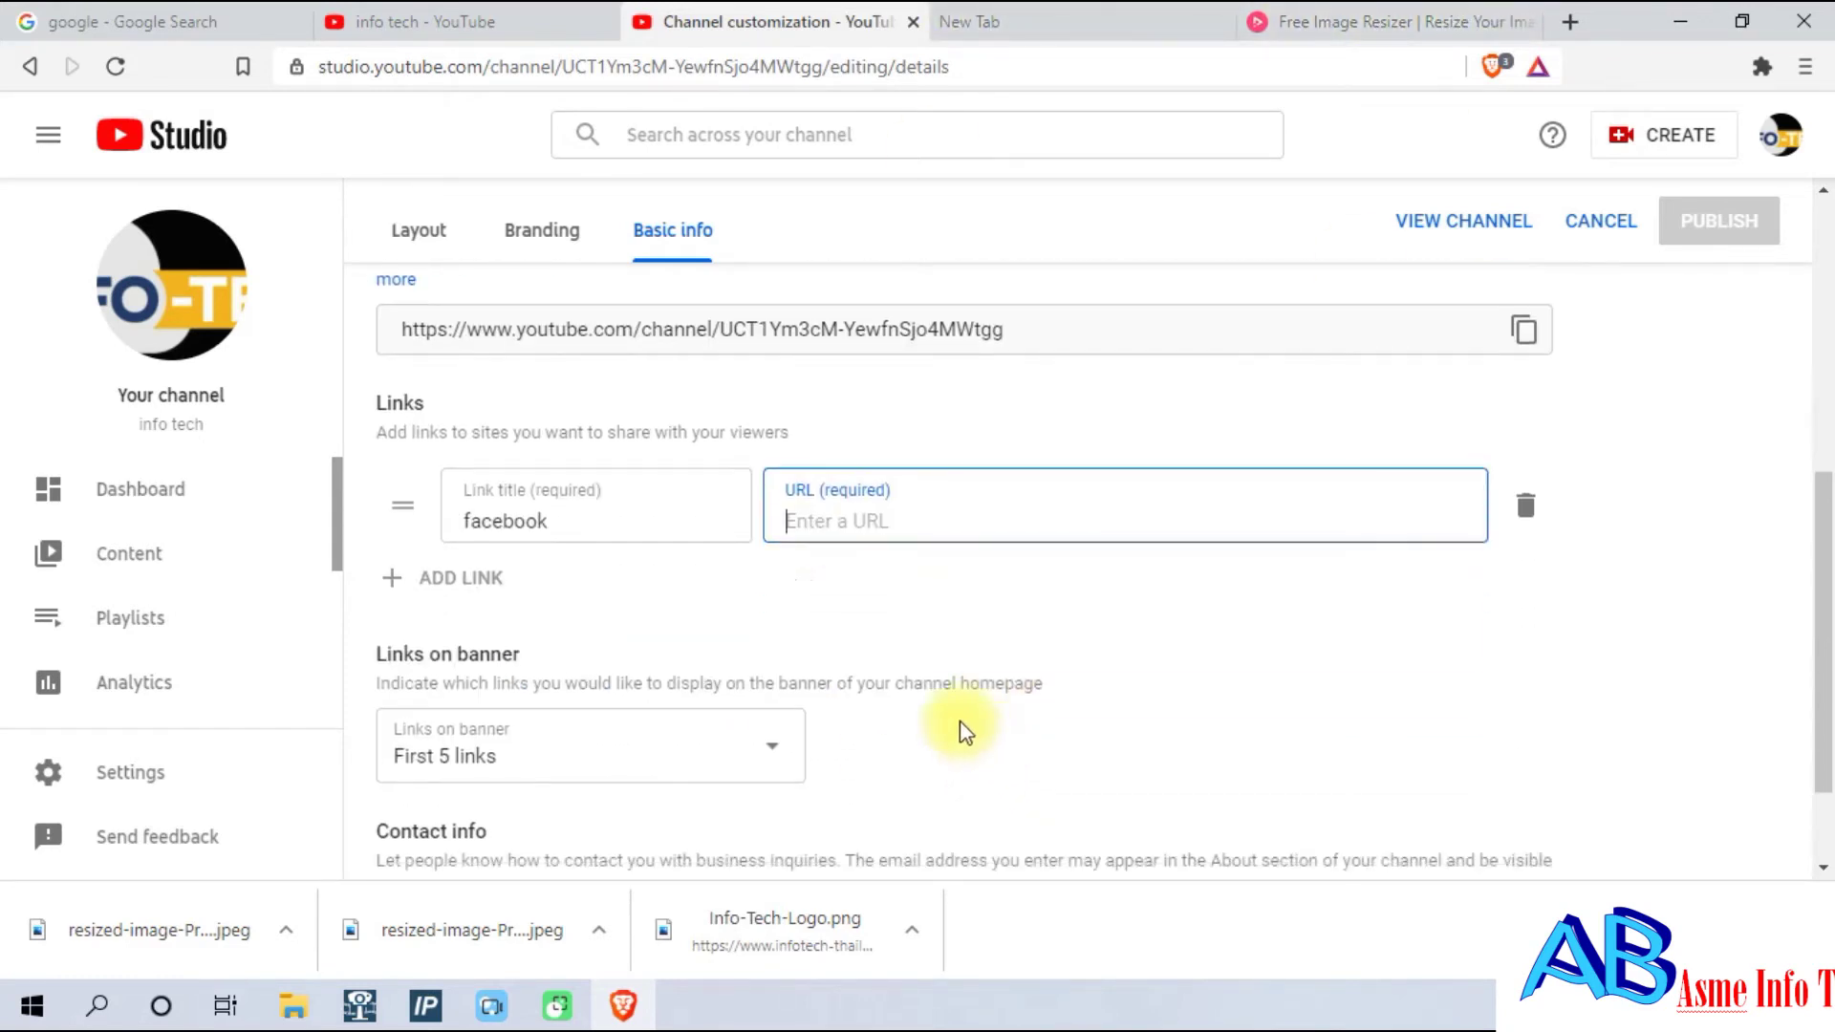
{"action": "left_click", "coordinate": [393, 581]}
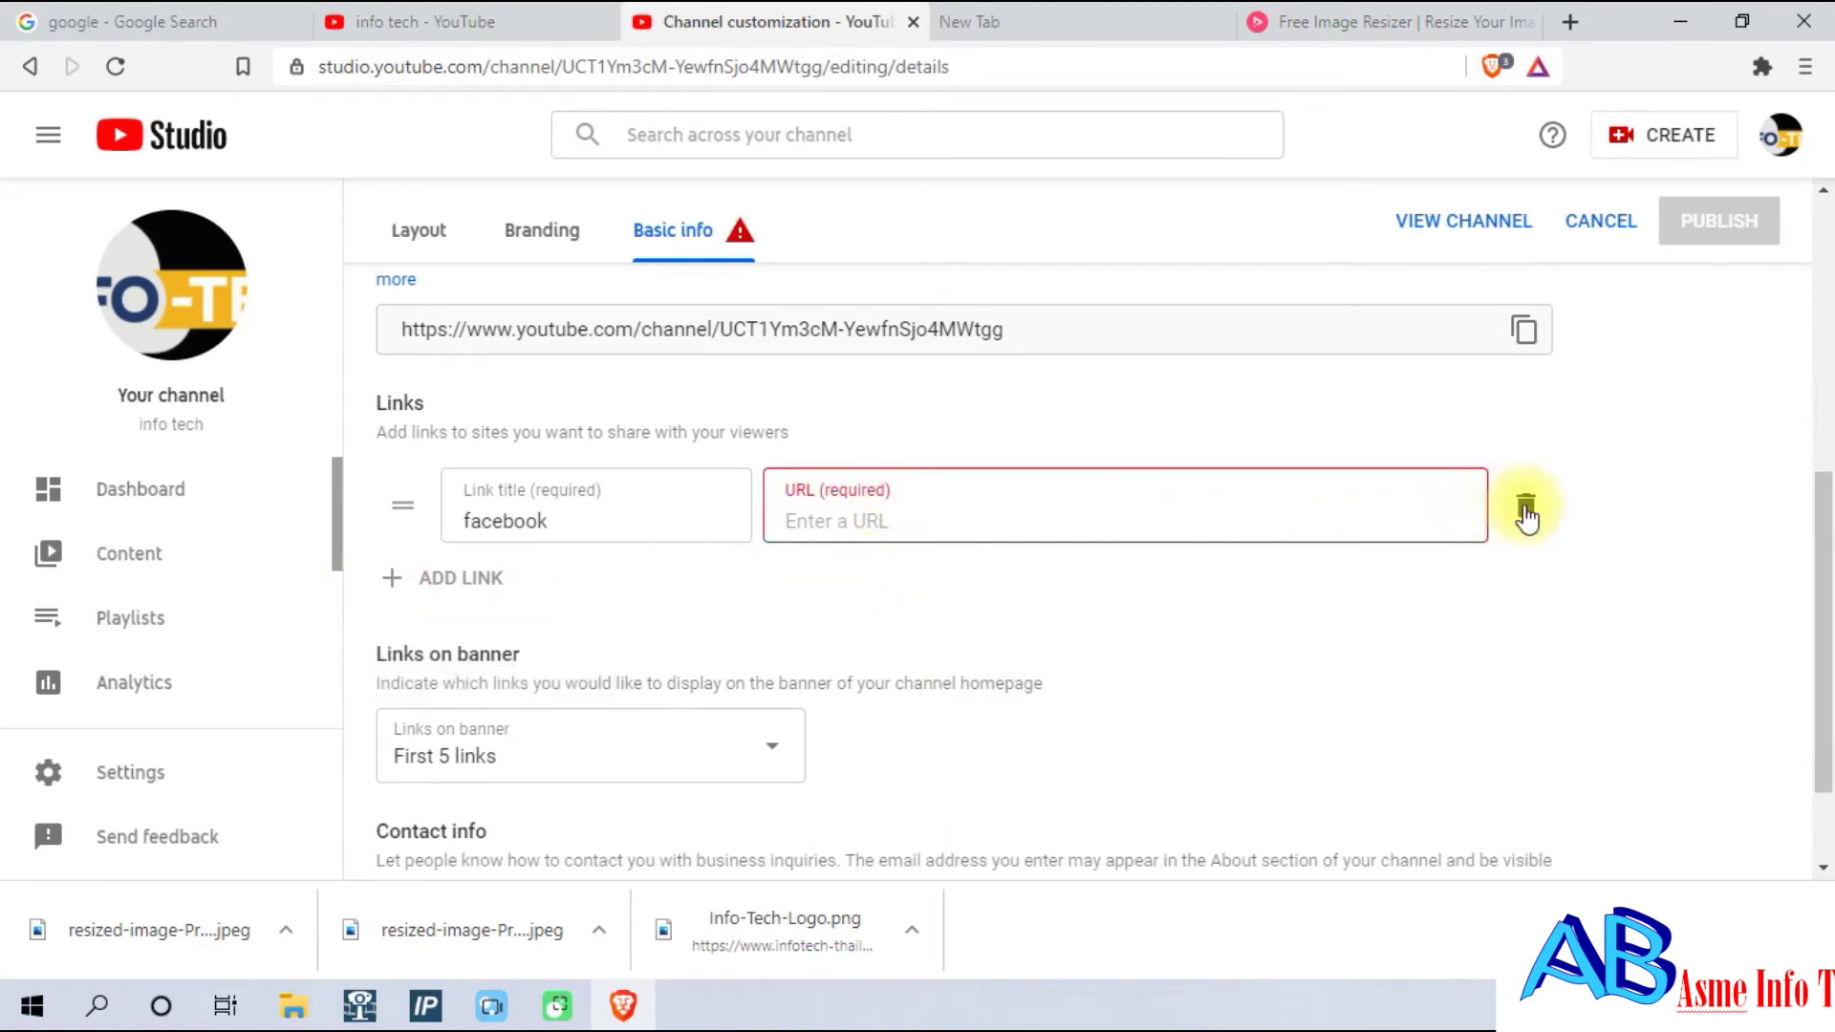
{"action": "left_click", "coordinate": [1521, 512]}
Start another channel link with the title "teleg" and delete it, leaving the contact email field empty.
{"action": "left_click", "coordinate": [399, 618]}
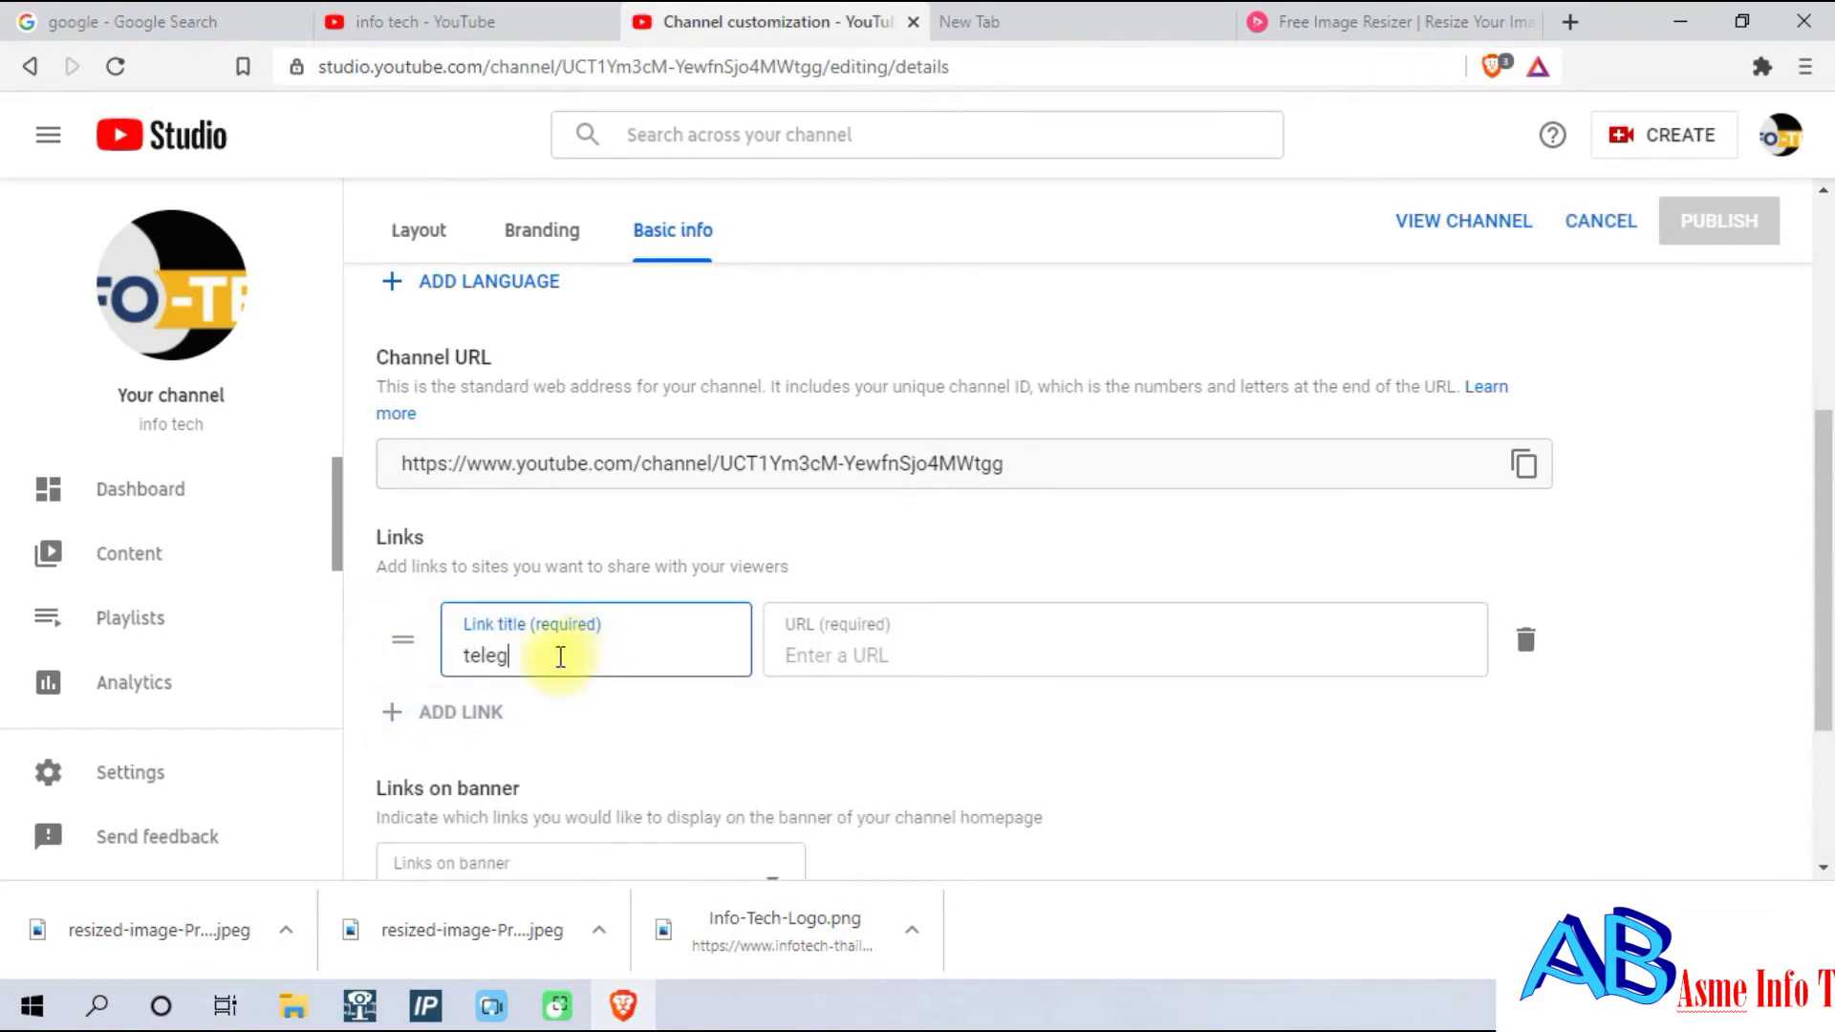
{"action": "type", "text": "teleg"}
{"action": "key", "text": "ctrl+a"}
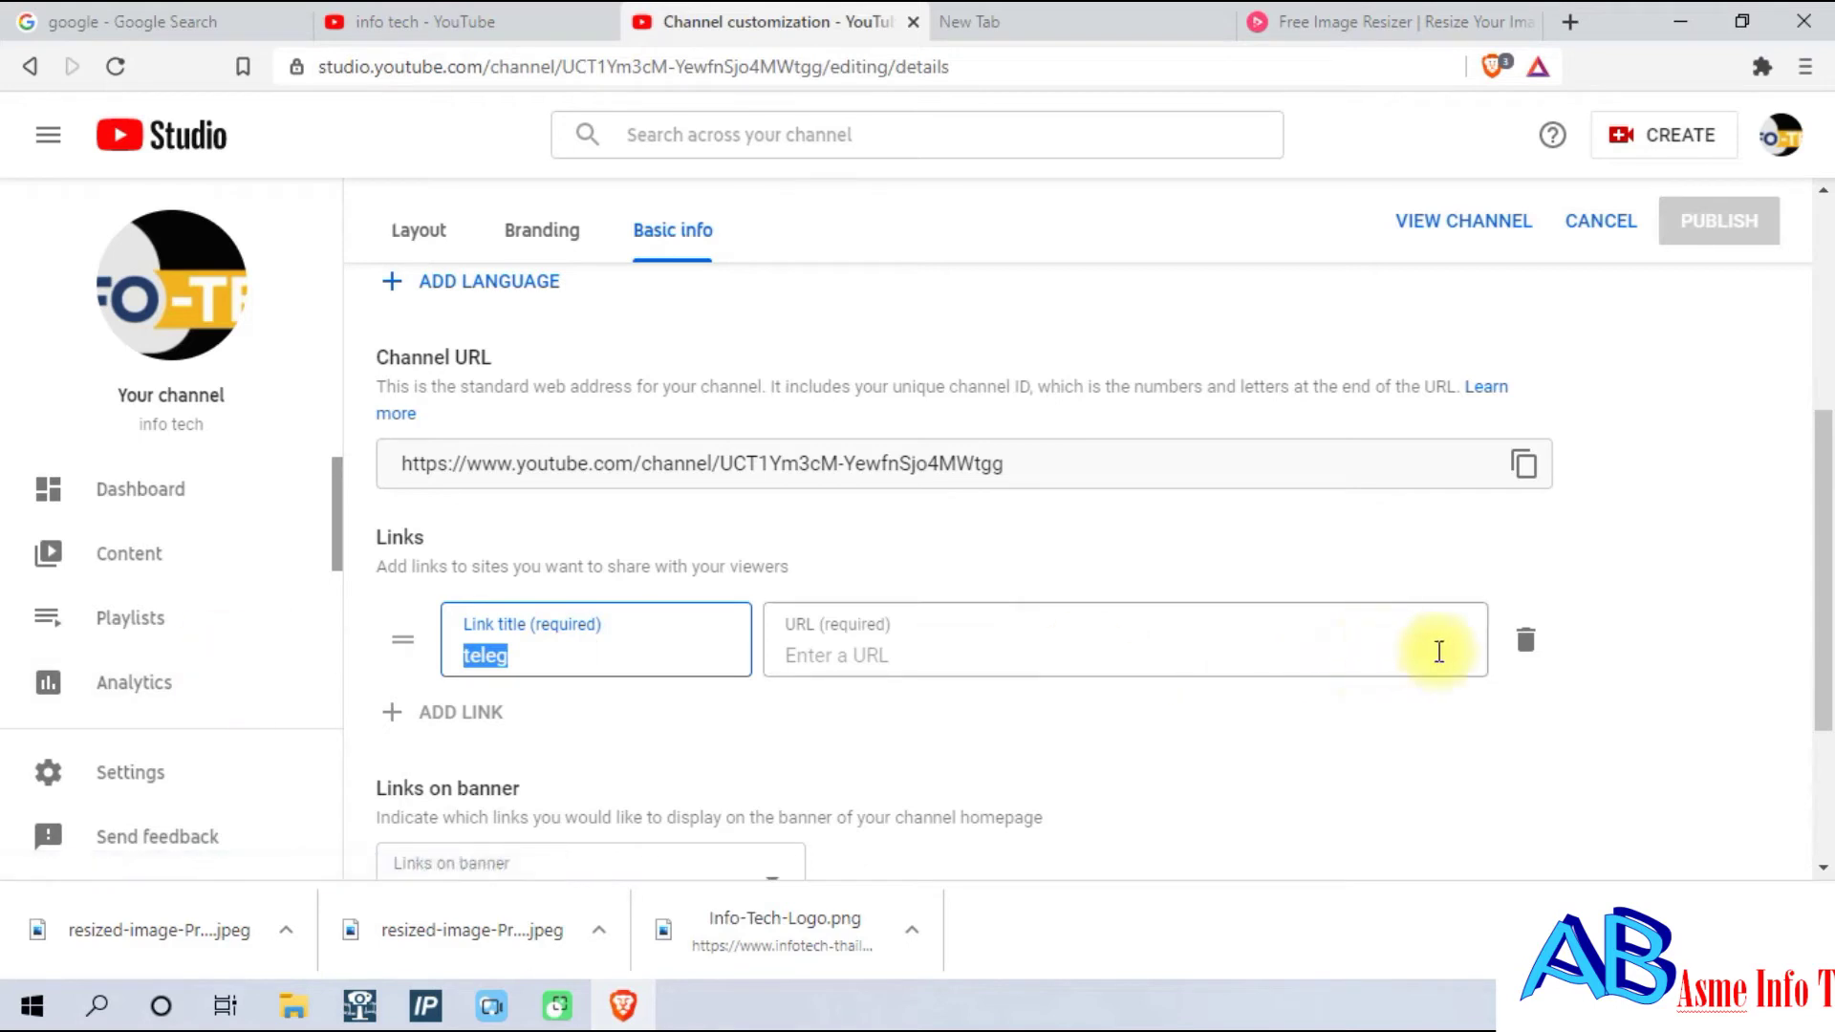
{"action": "left_click", "coordinate": [1529, 644]}
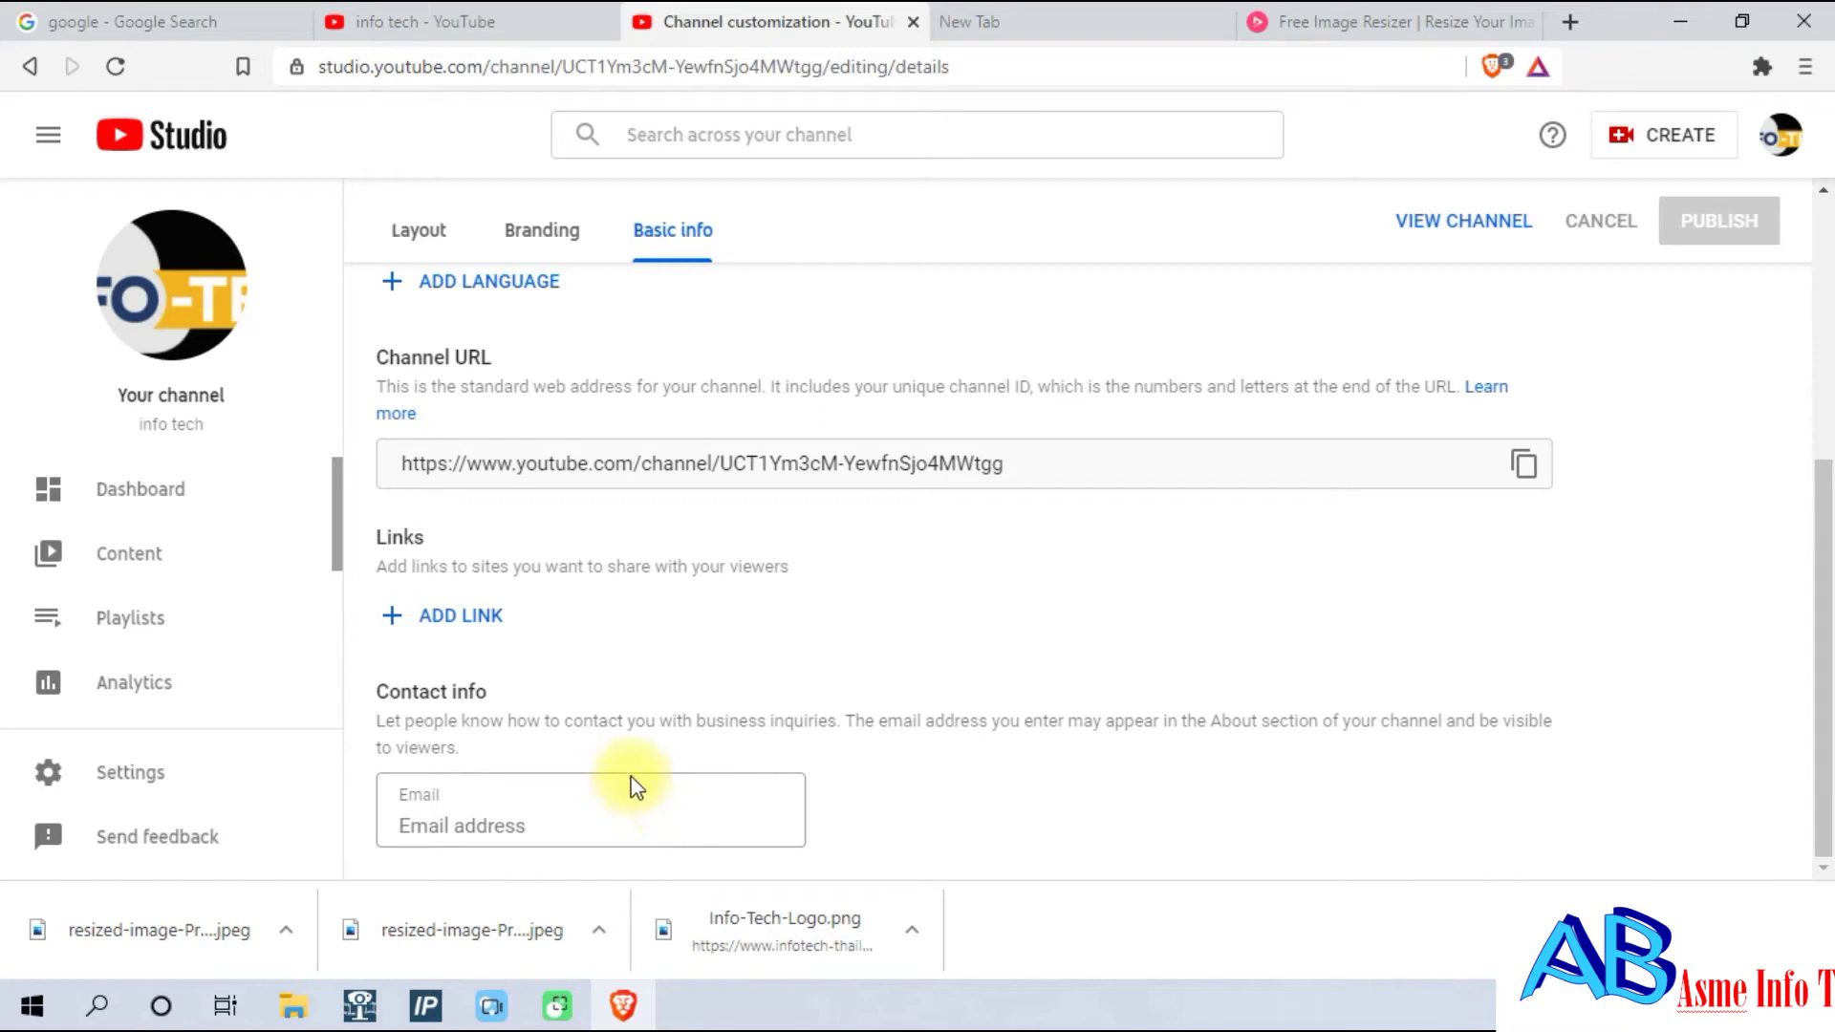
{"action": "left_click", "coordinate": [561, 822]}
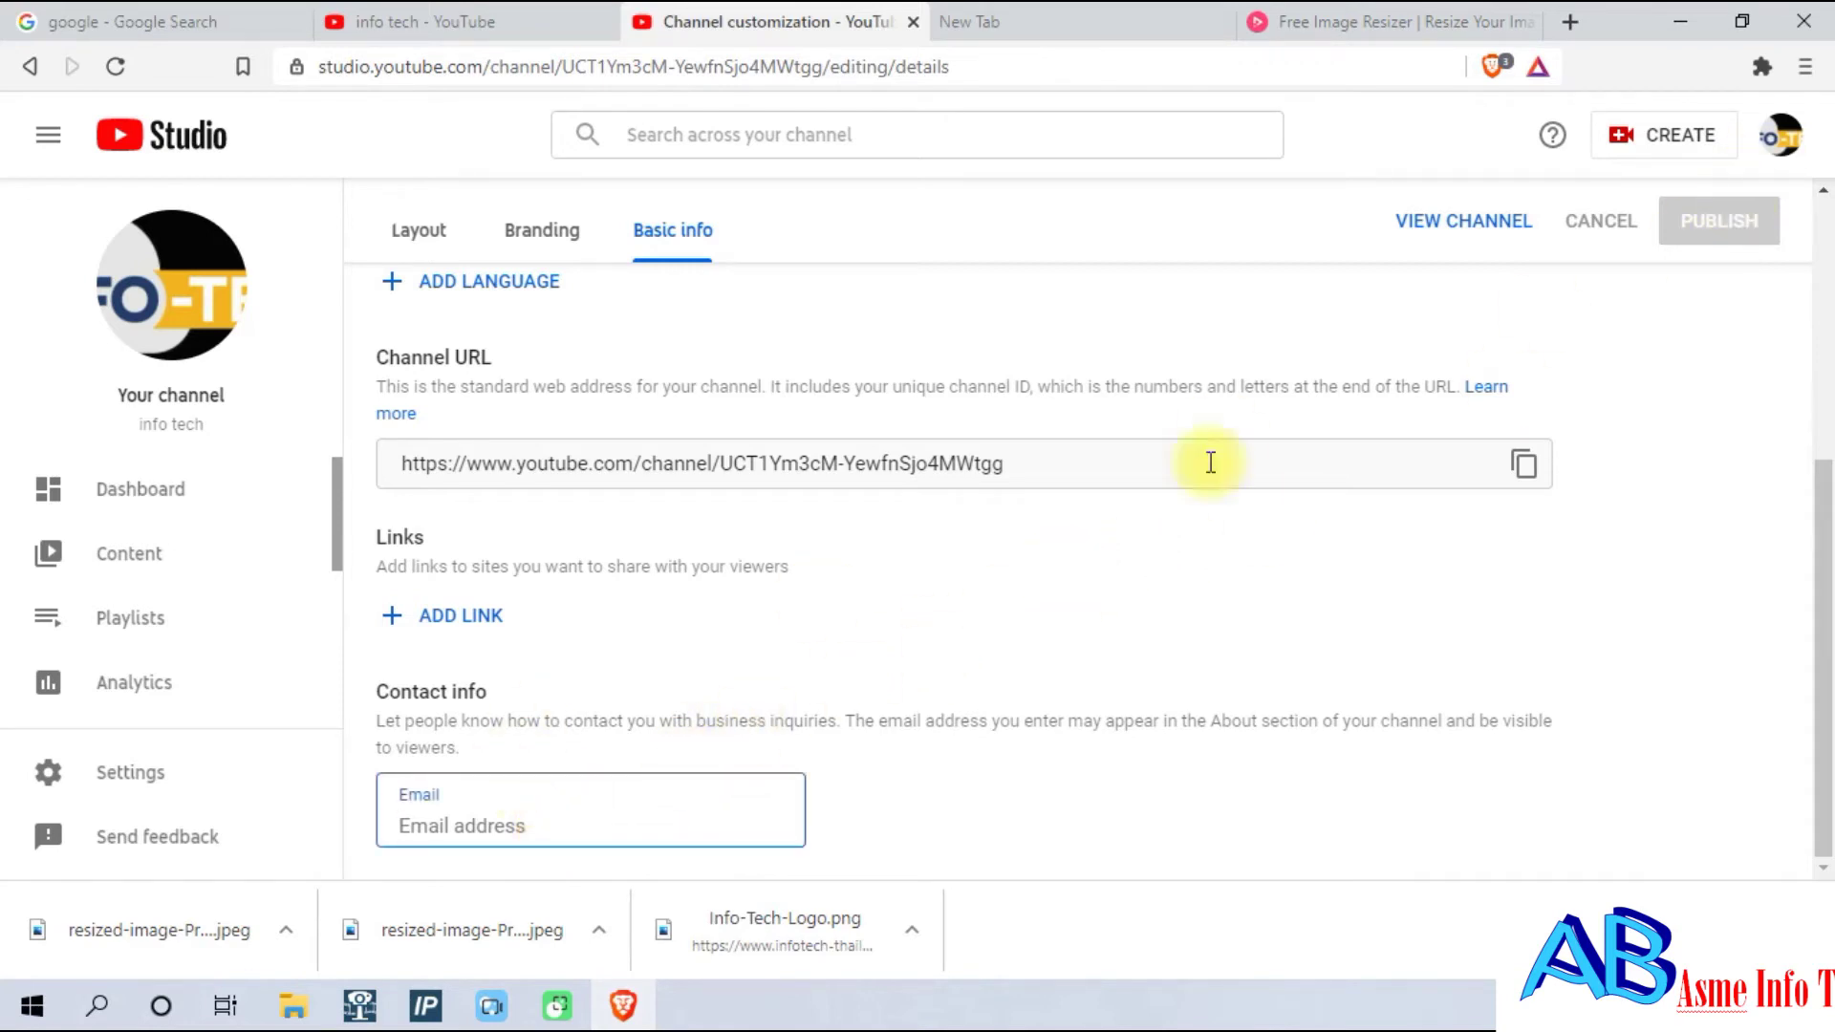
Examine the channel dashboard's analytics, known issues and Creator Insider cards, and the account options.
{"action": "scroll", "coordinate": [845, 789], "scroll_direction": "up", "scroll_amount": 5}
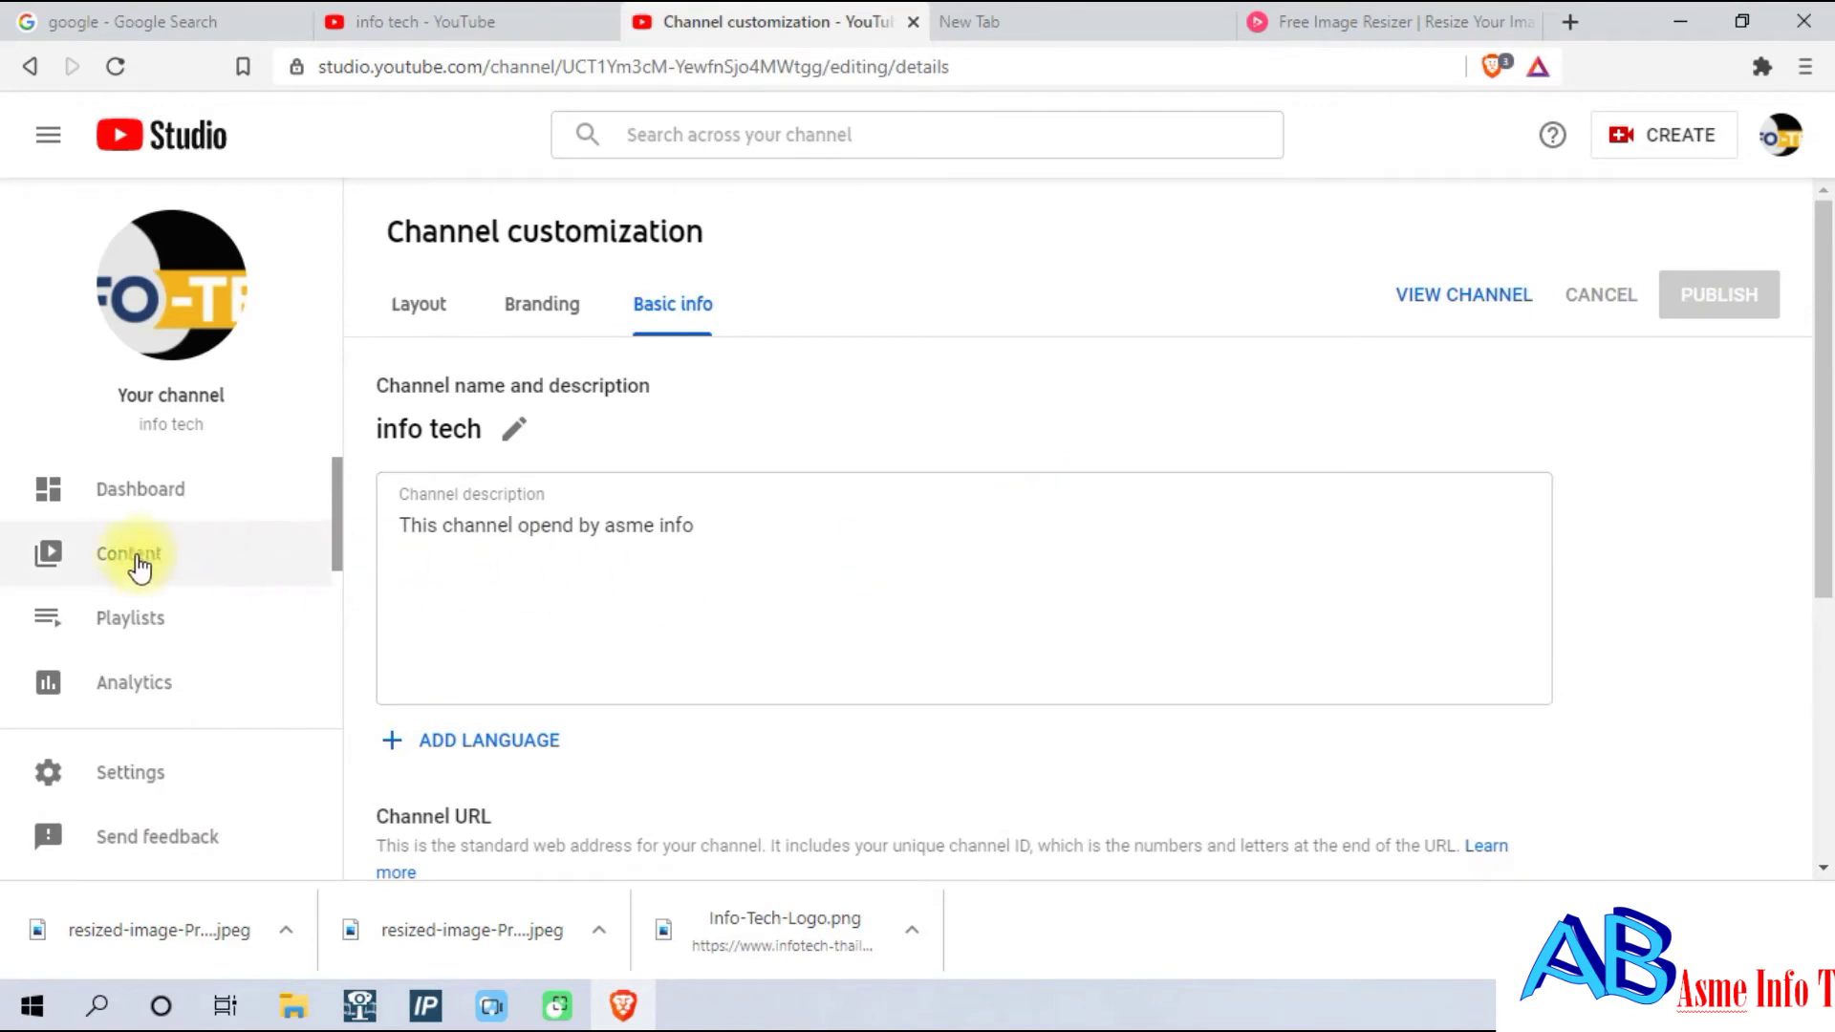
{"action": "left_click", "coordinate": [139, 490]}
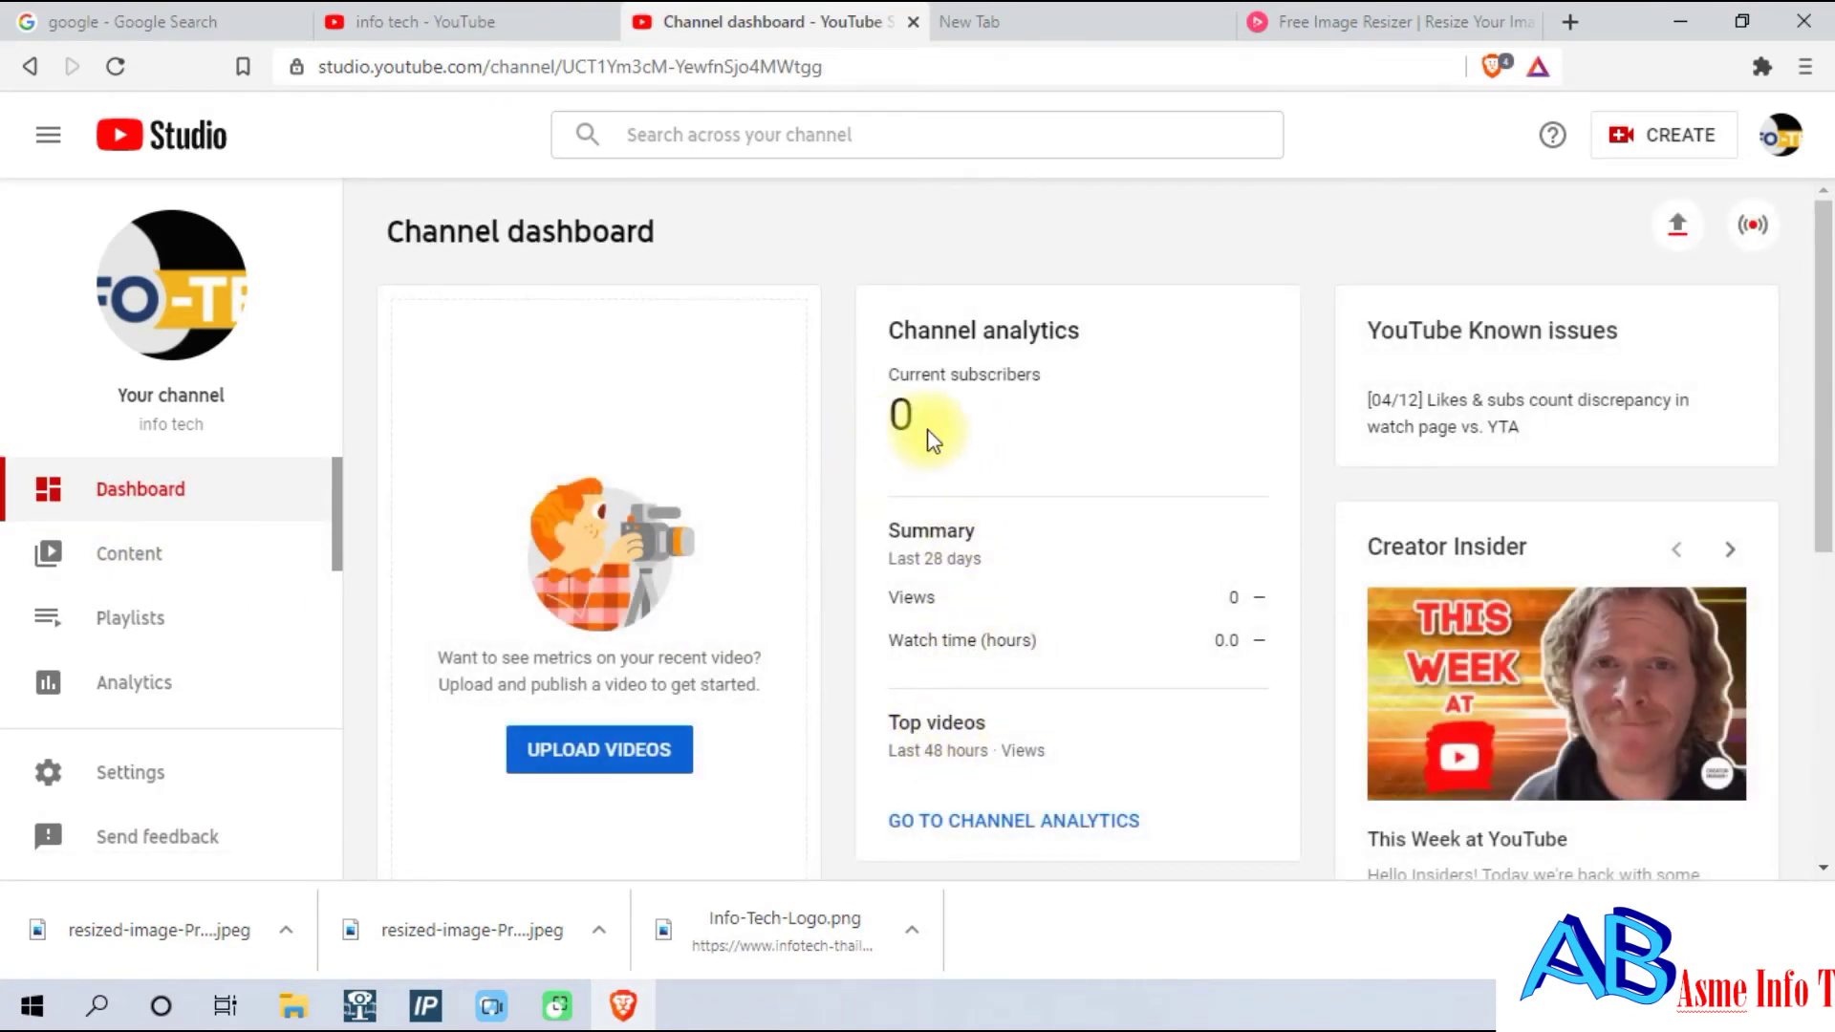
{"action": "scroll", "coordinate": [973, 433], "scroll_direction": "down", "scroll_amount": 1}
{"action": "scroll", "coordinate": [1069, 614], "scroll_direction": "down", "scroll_amount": 4}
{"action": "scroll", "coordinate": [1082, 627], "scroll_direction": "up", "scroll_amount": 4}
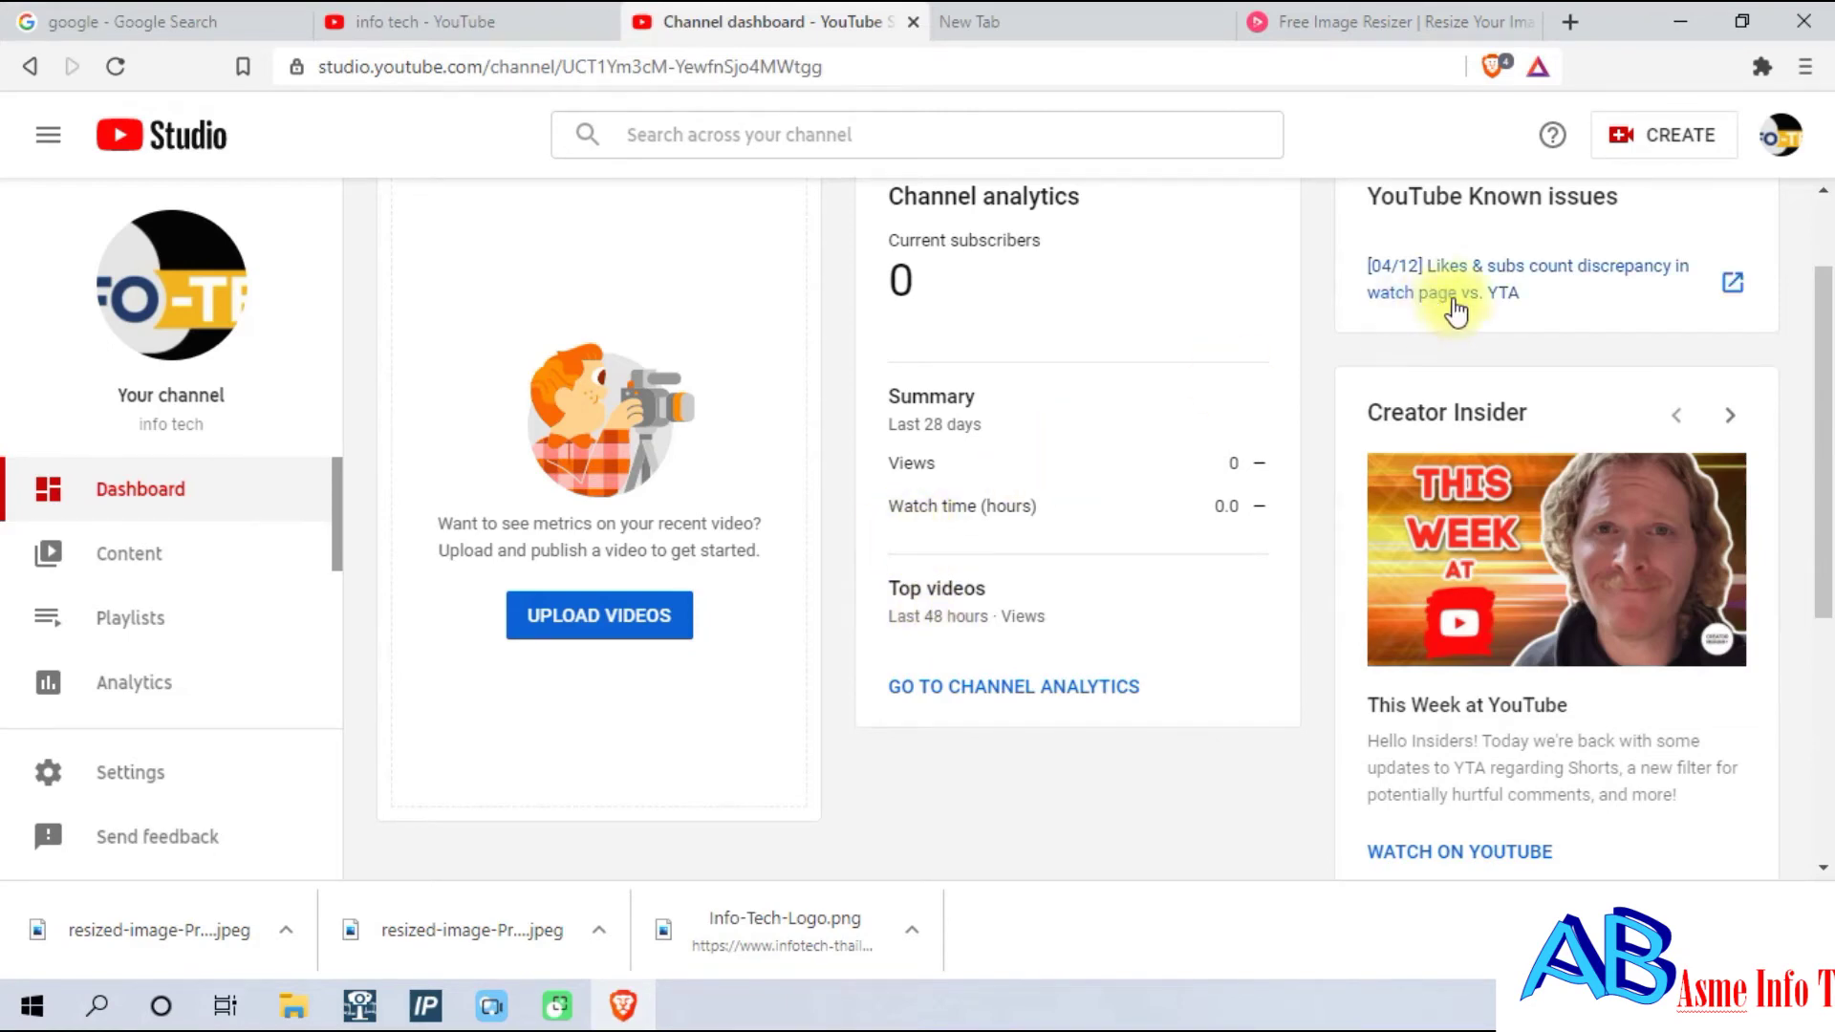
{"action": "scroll", "coordinate": [380, 630], "scroll_direction": "up", "scroll_amount": 2}
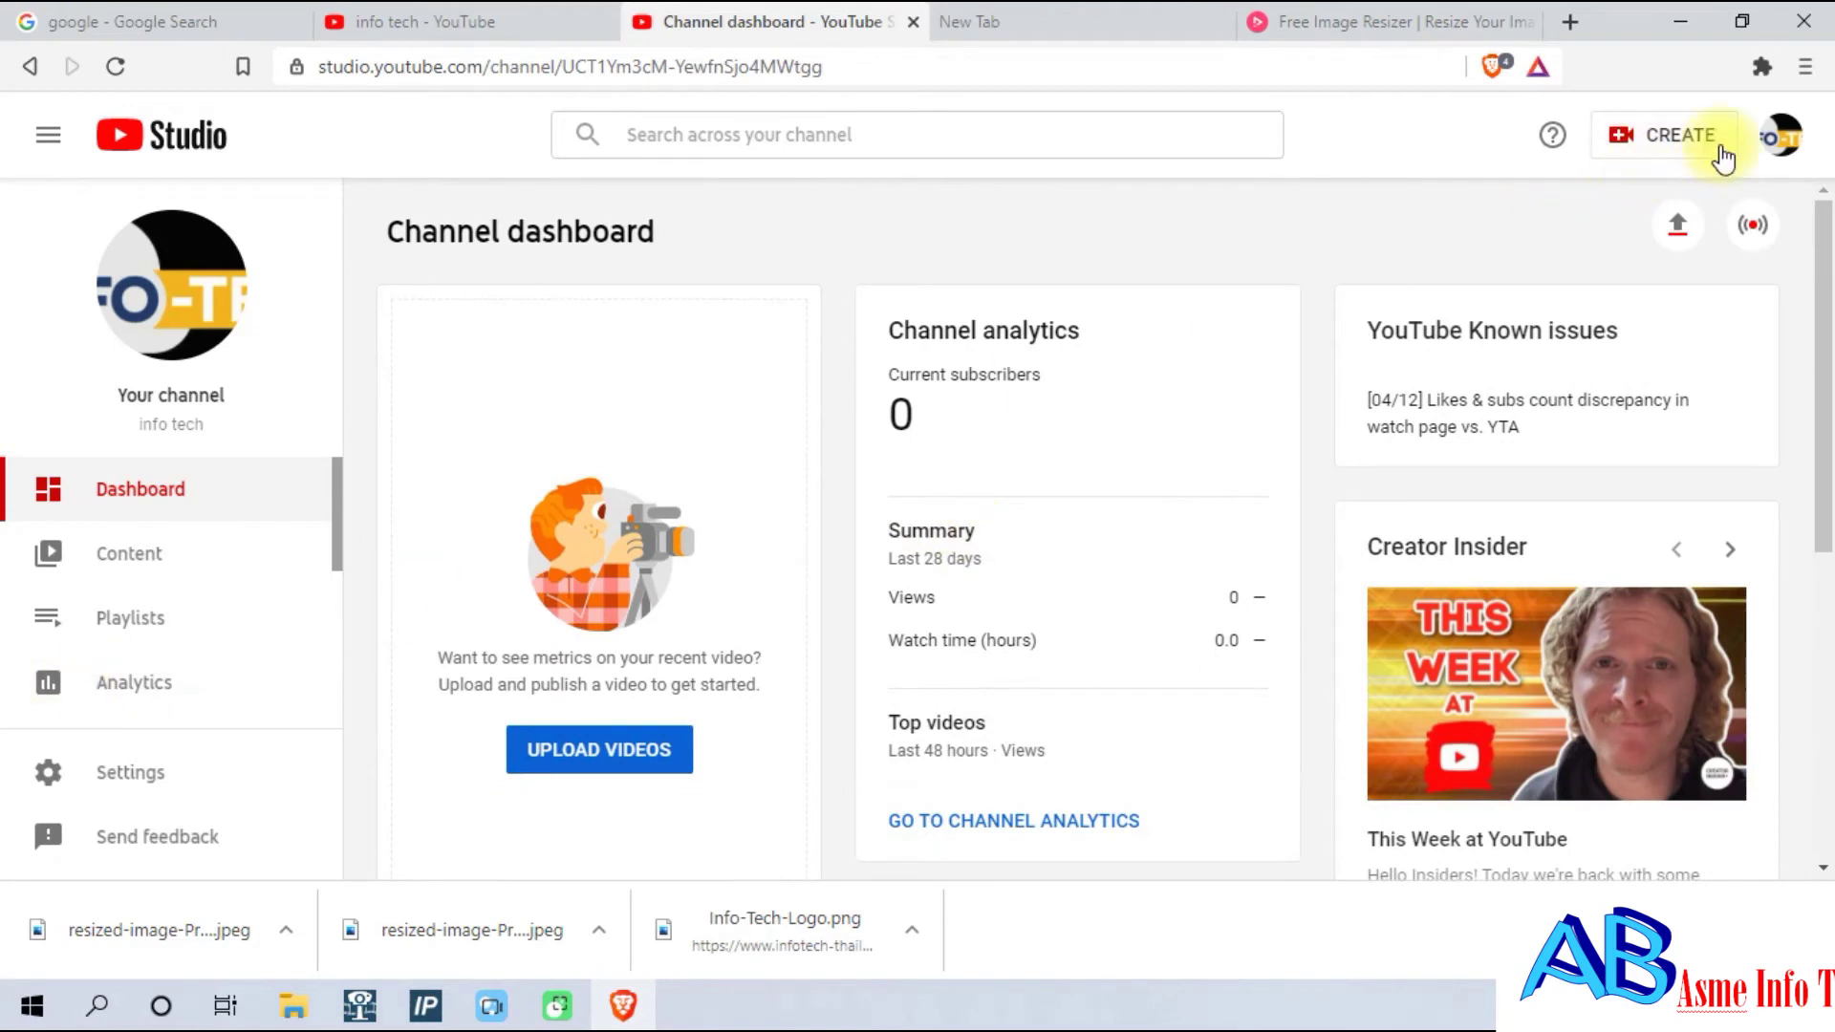
{"action": "left_click", "coordinate": [1783, 143]}
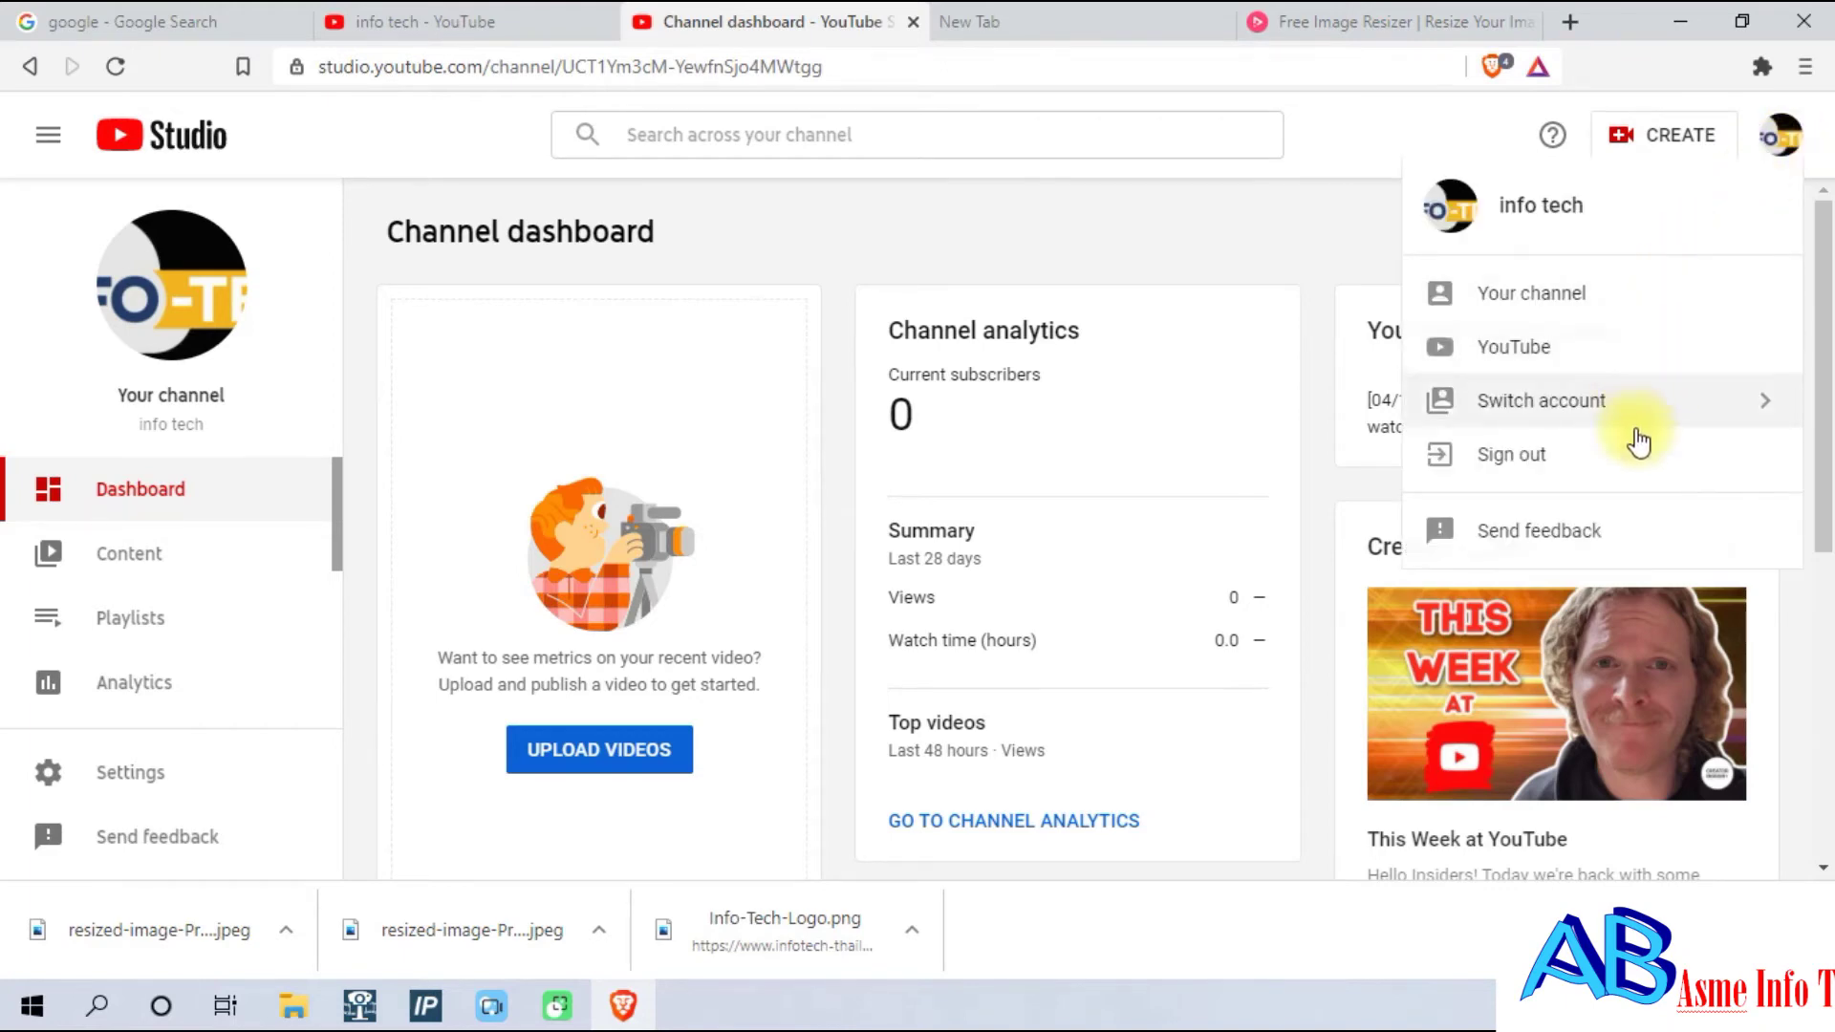
{"action": "left_click", "coordinate": [1142, 310]}
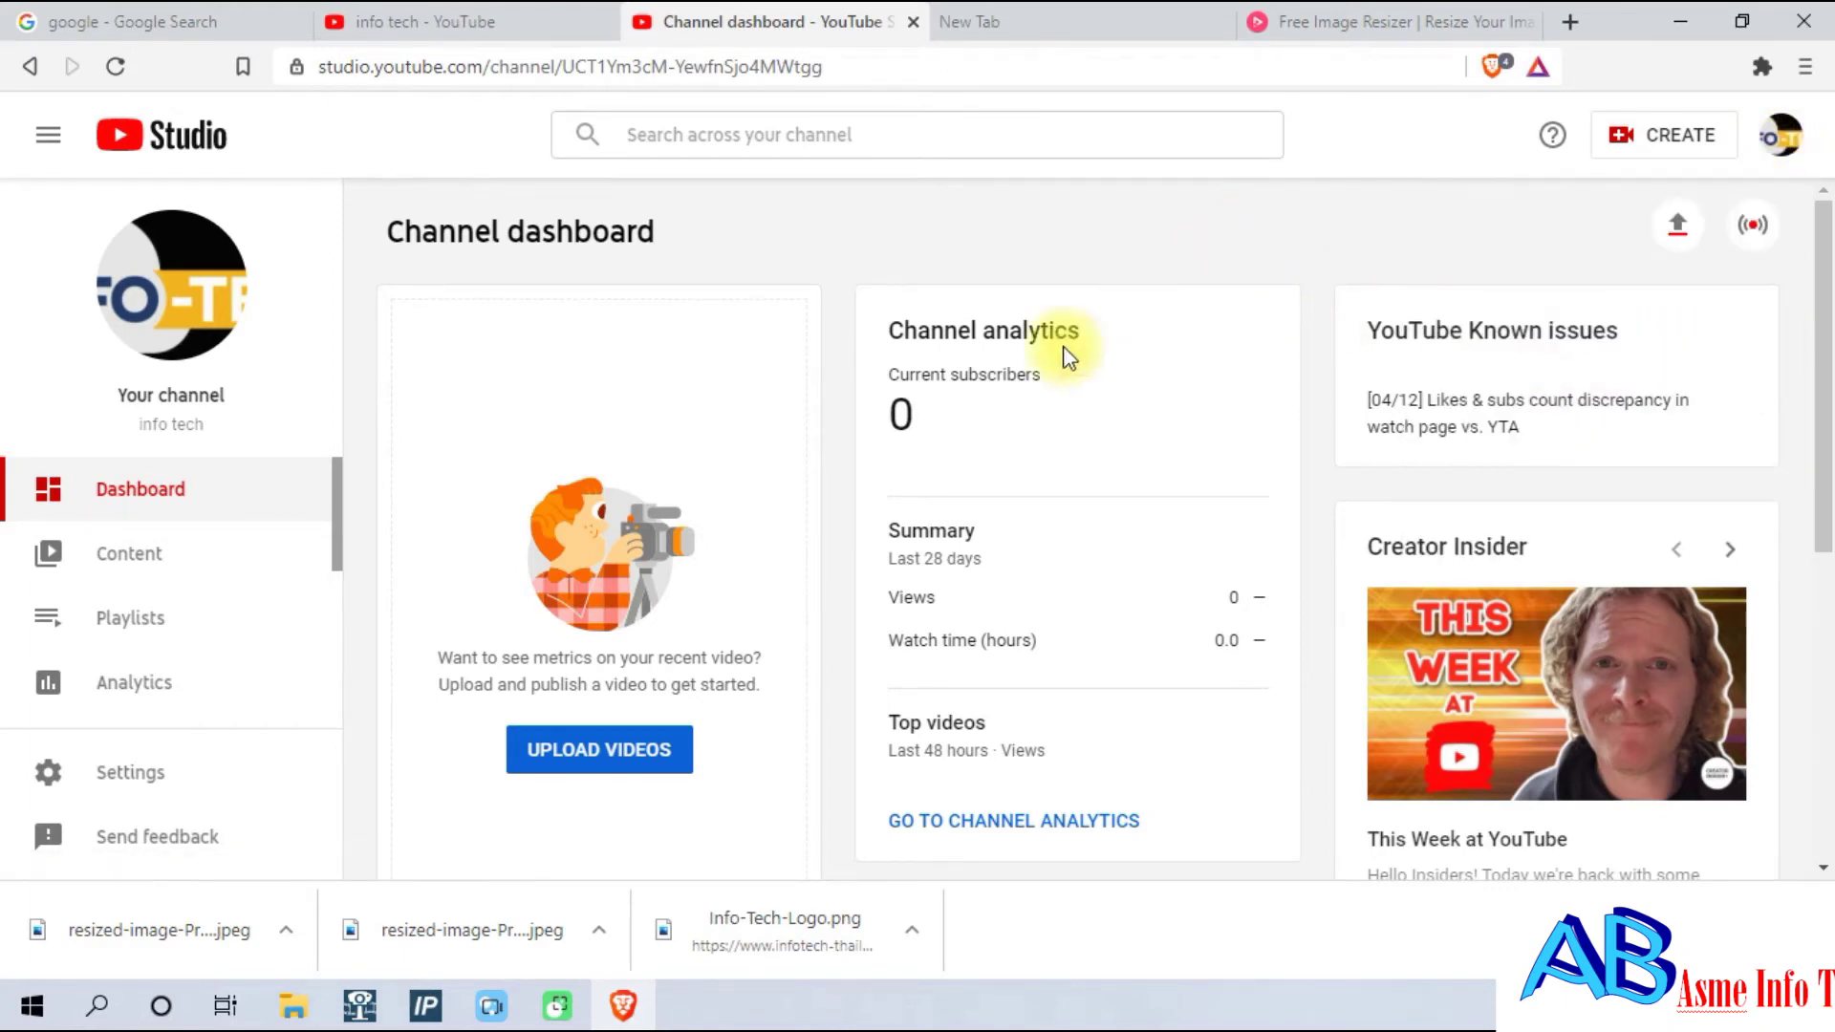
Check the channel's feature eligibility settings and open the phone number verification page for the features that require it.
{"action": "left_click", "coordinate": [135, 772]}
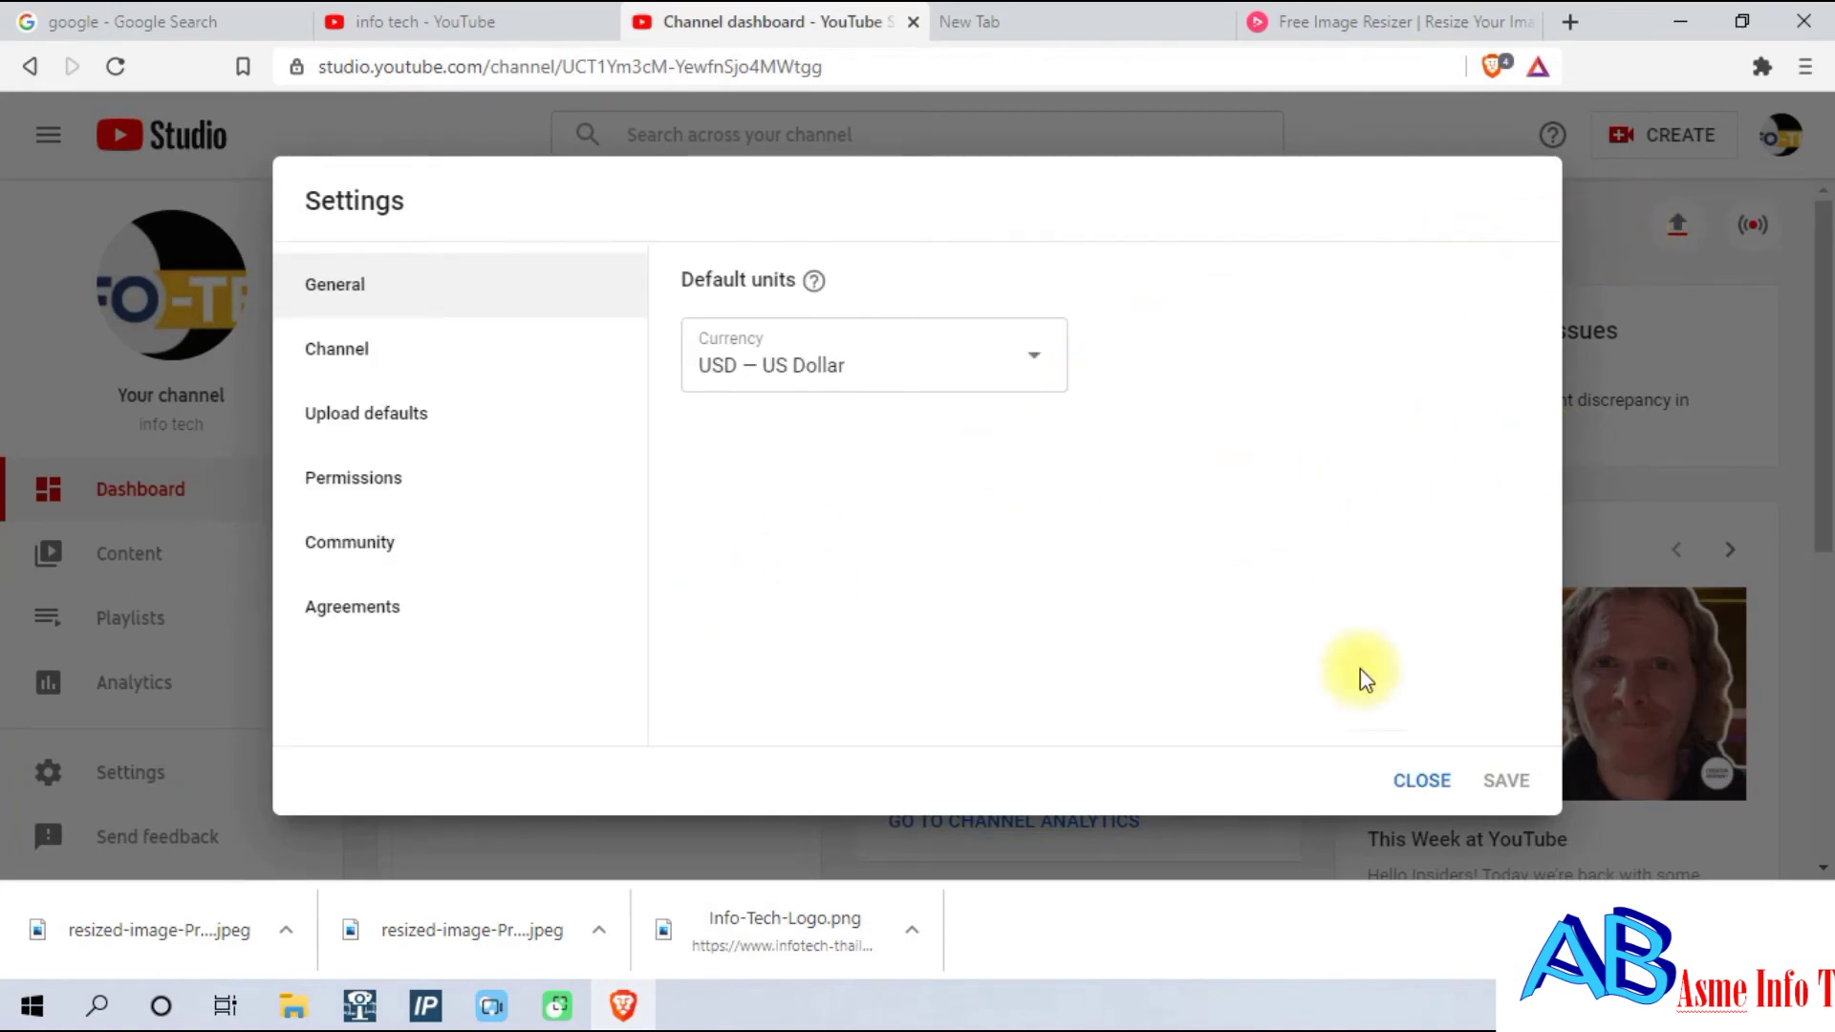
{"action": "left_click", "coordinate": [1422, 780]}
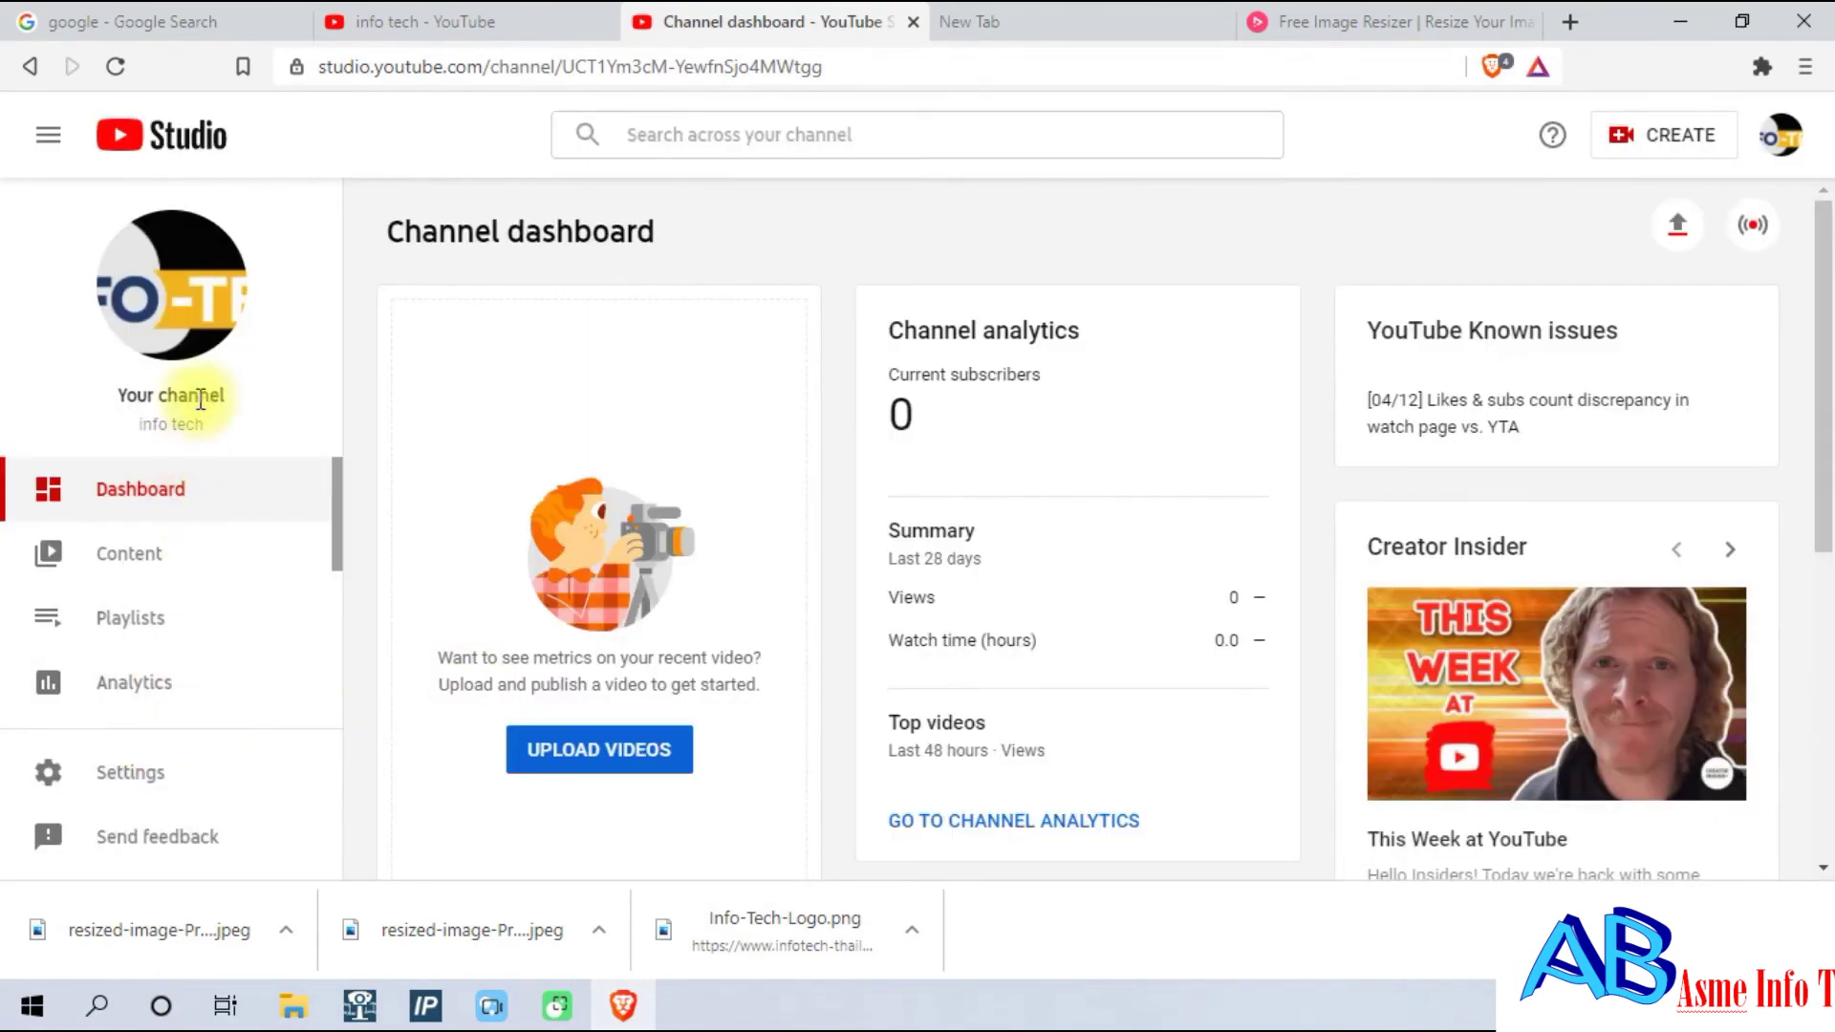
{"action": "left_click", "coordinate": [124, 779]}
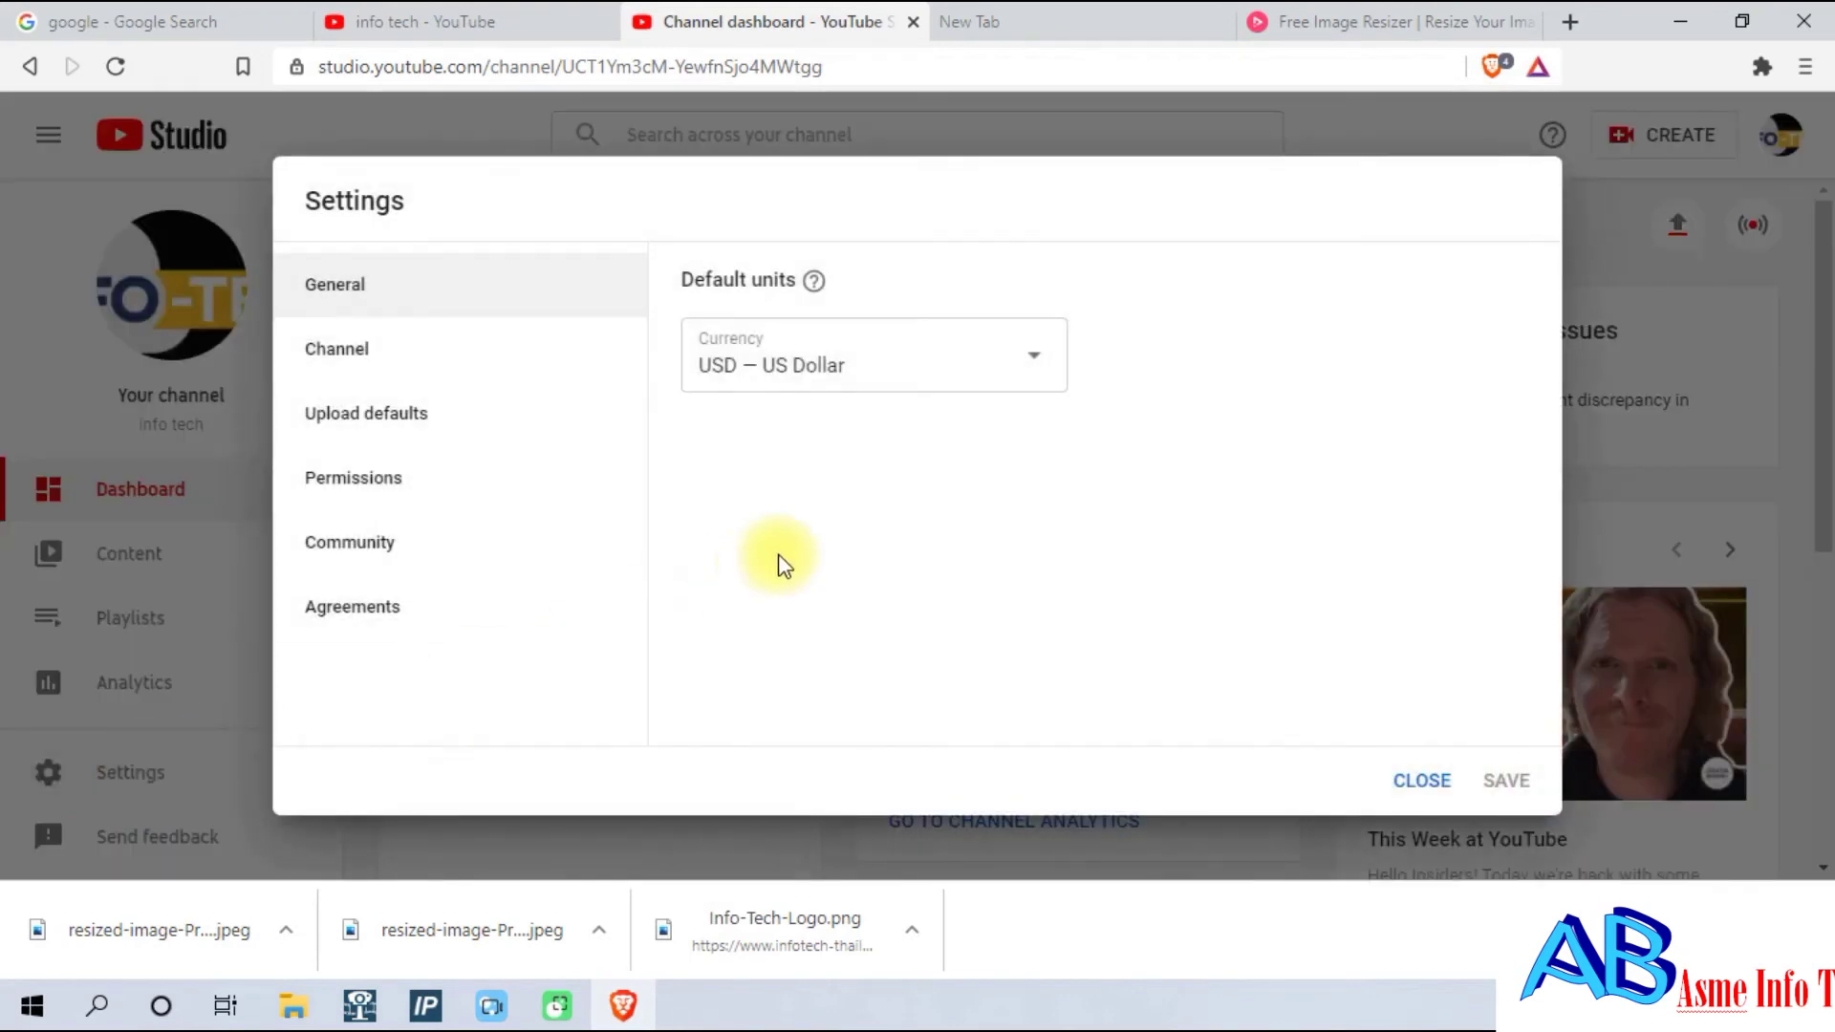
{"action": "left_click", "coordinate": [510, 368]}
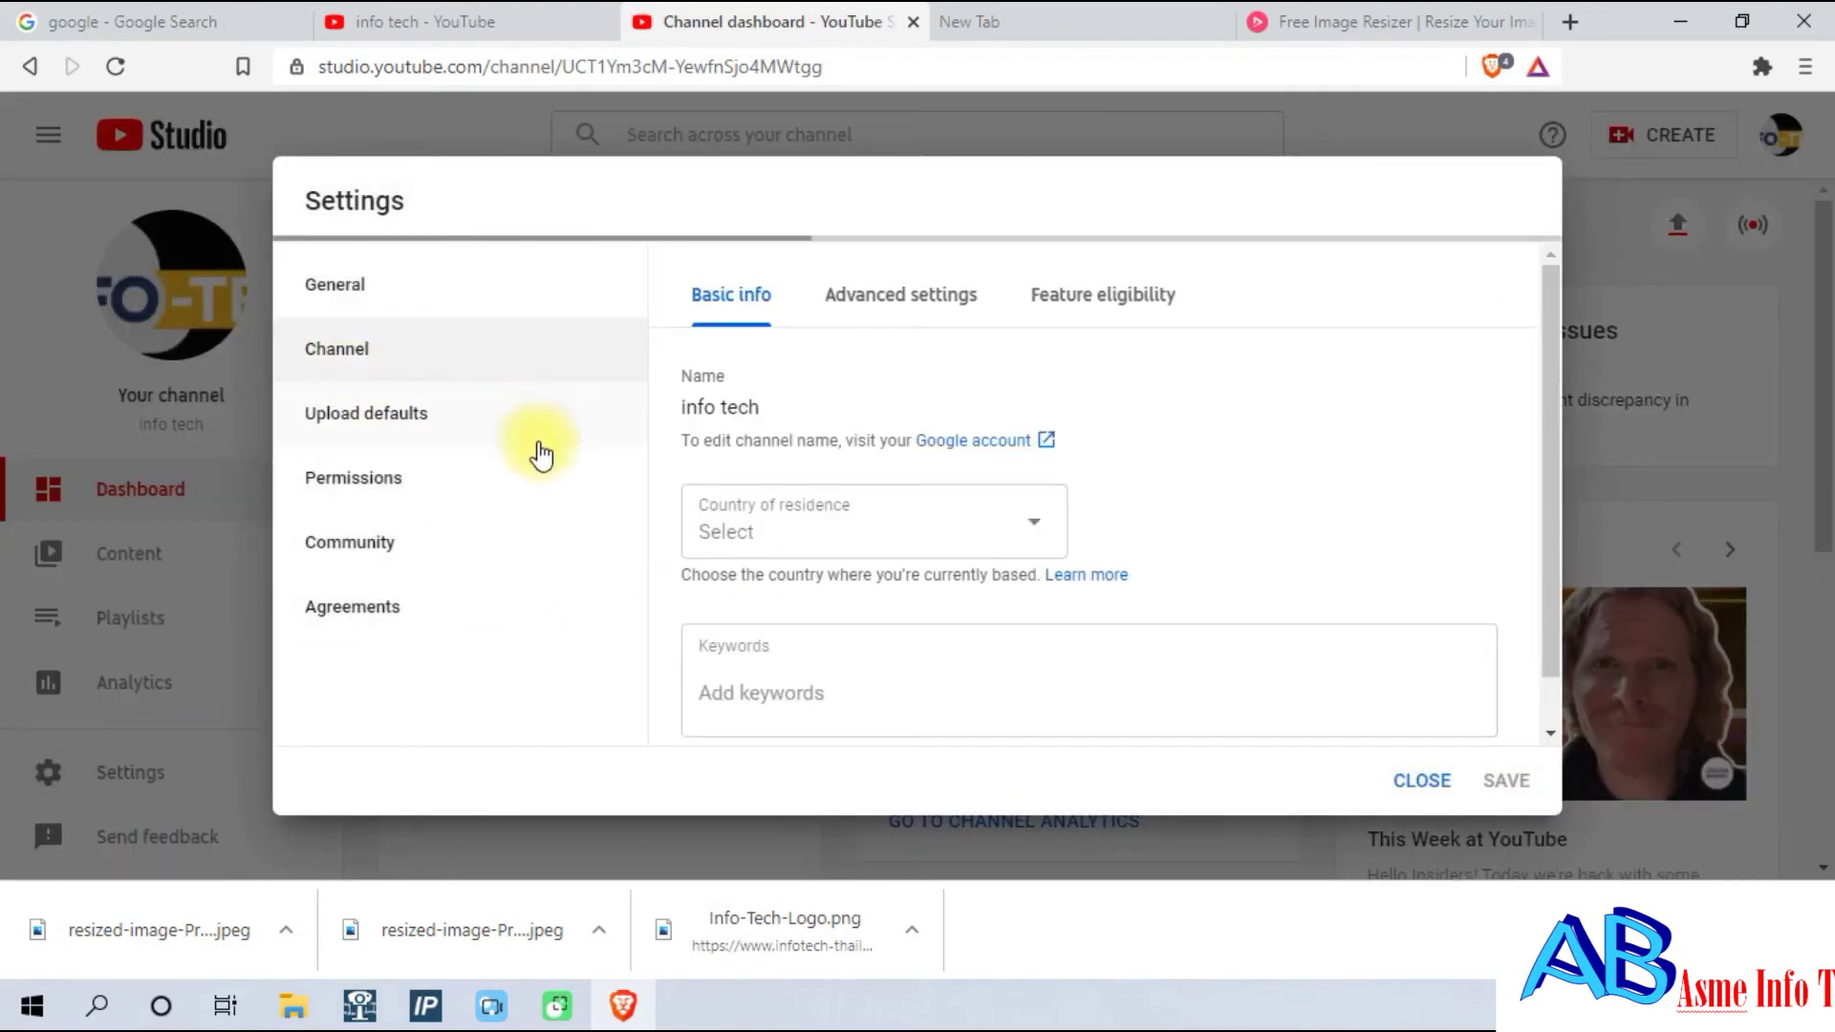
{"action": "left_click", "coordinate": [1104, 307]}
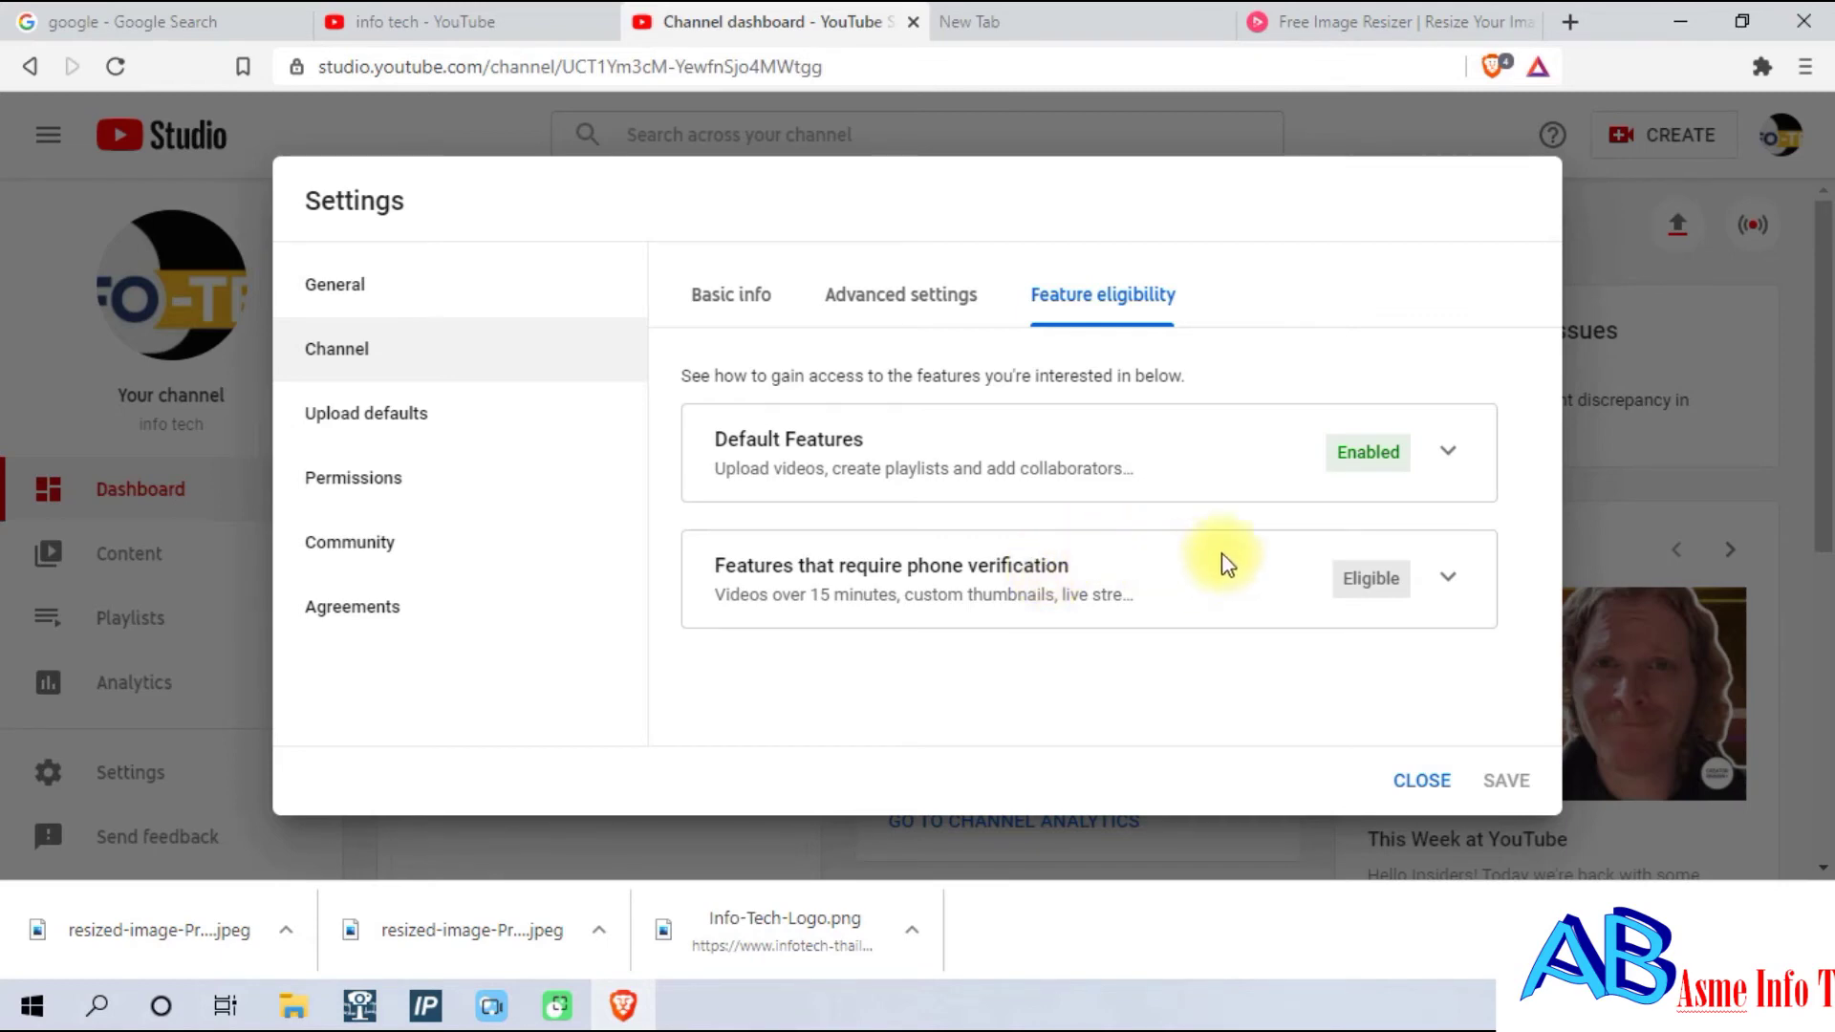
{"action": "left_click", "coordinate": [1445, 578]}
{"action": "scroll", "coordinate": [1036, 628], "scroll_direction": "down", "scroll_amount": 2}
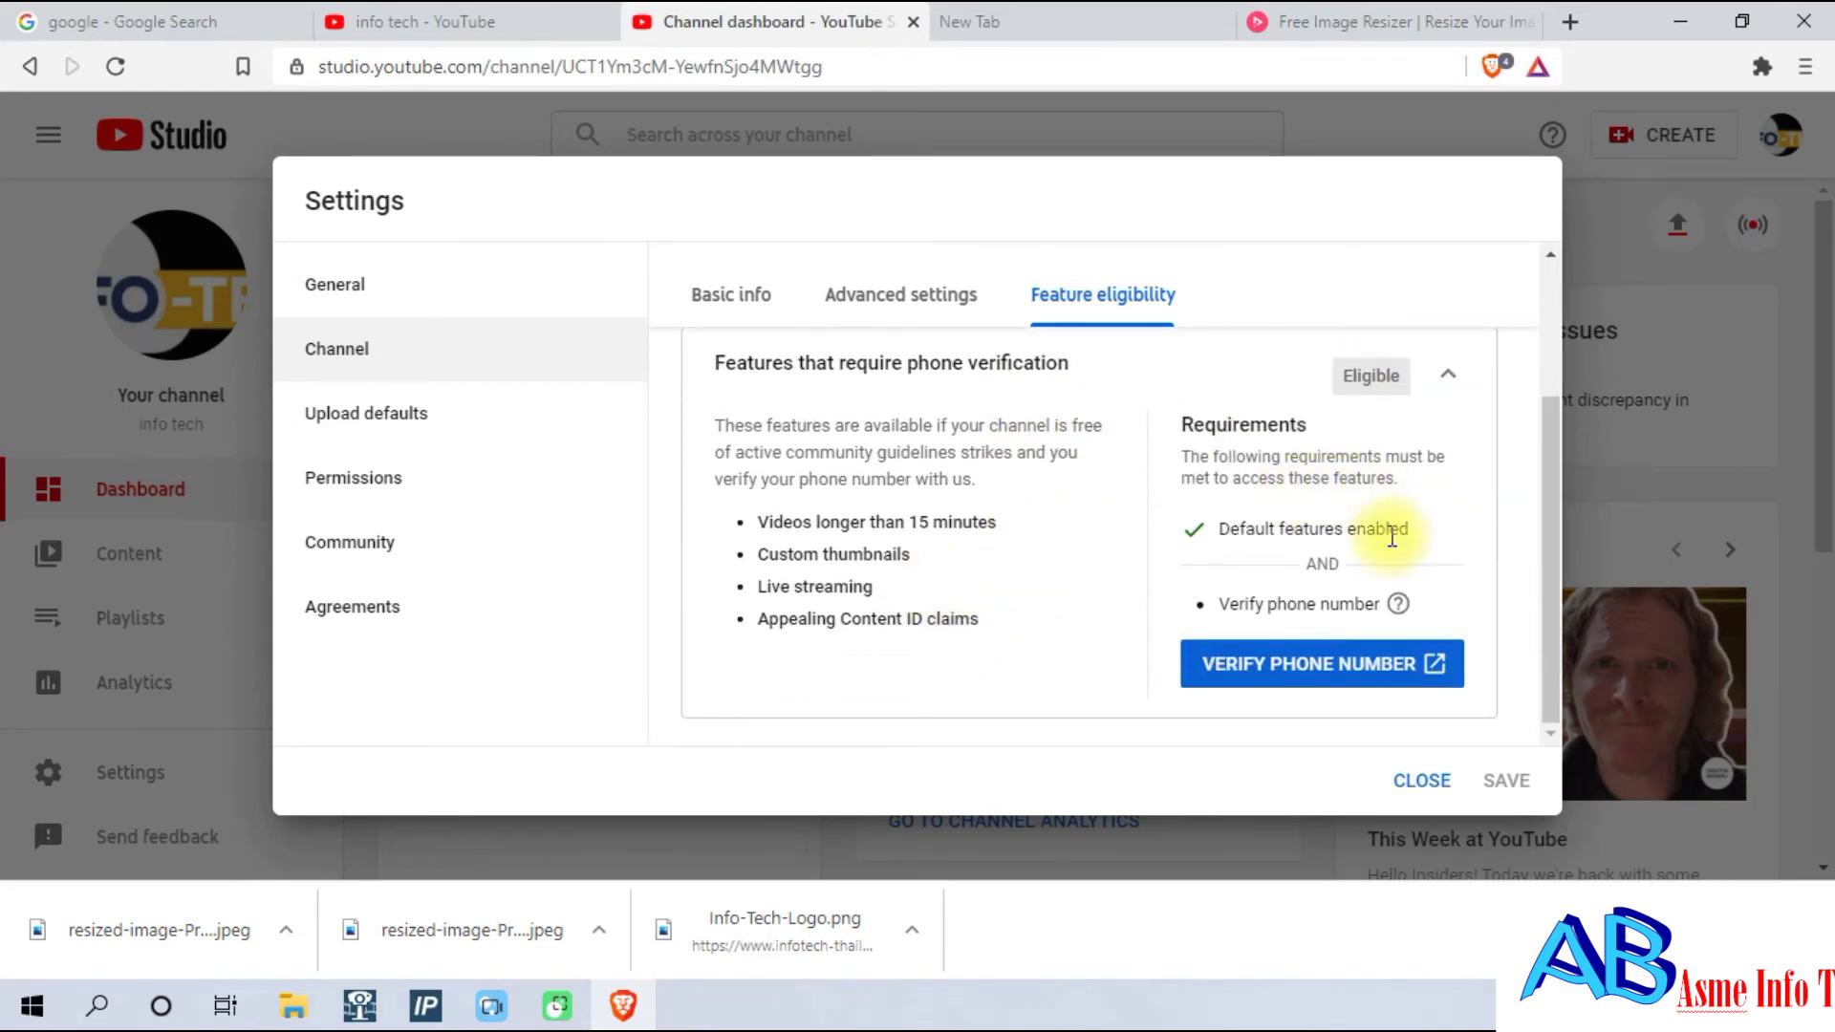
{"action": "left_click", "coordinate": [1242, 674]}
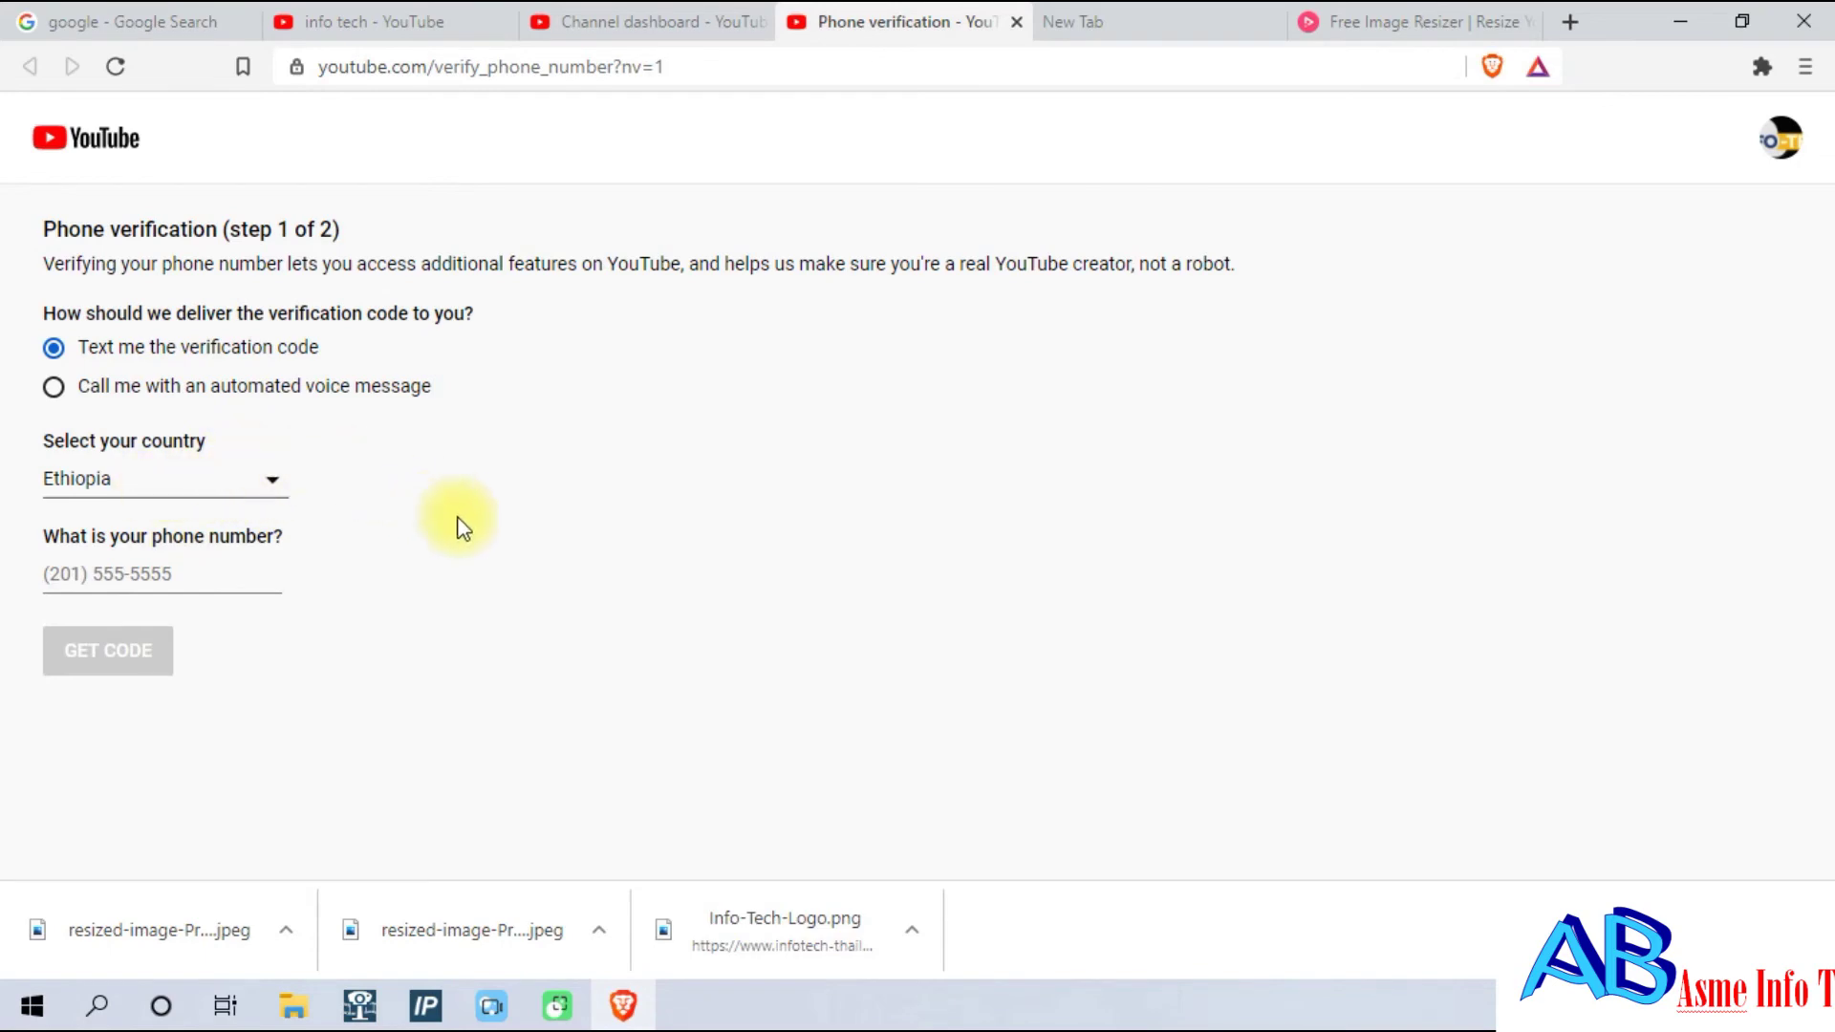
Compare the text message and automated voice call options and keep text message as the verification code delivery method.
{"action": "left_click", "coordinate": [192, 568]}
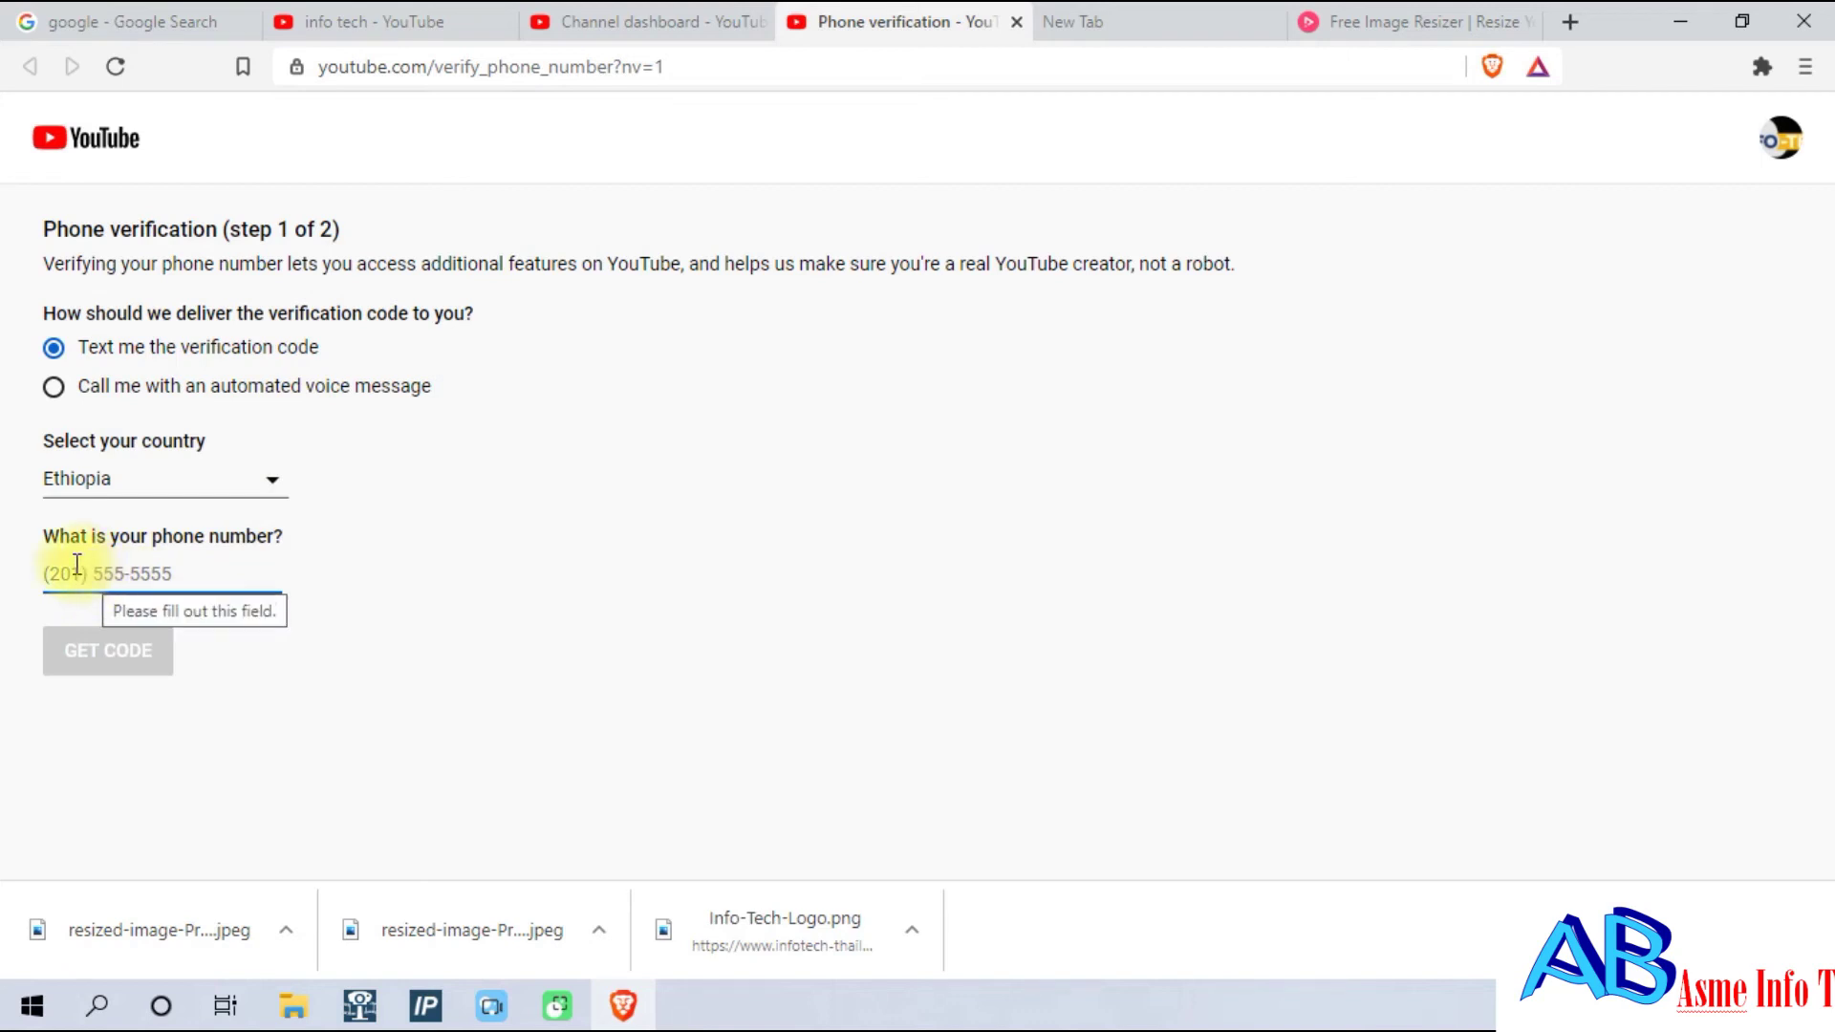
{"action": "left_click", "coordinate": [55, 389]}
{"action": "left_click", "coordinate": [54, 346]}
{"action": "left_click", "coordinate": [55, 390]}
{"action": "left_click", "coordinate": [52, 346]}
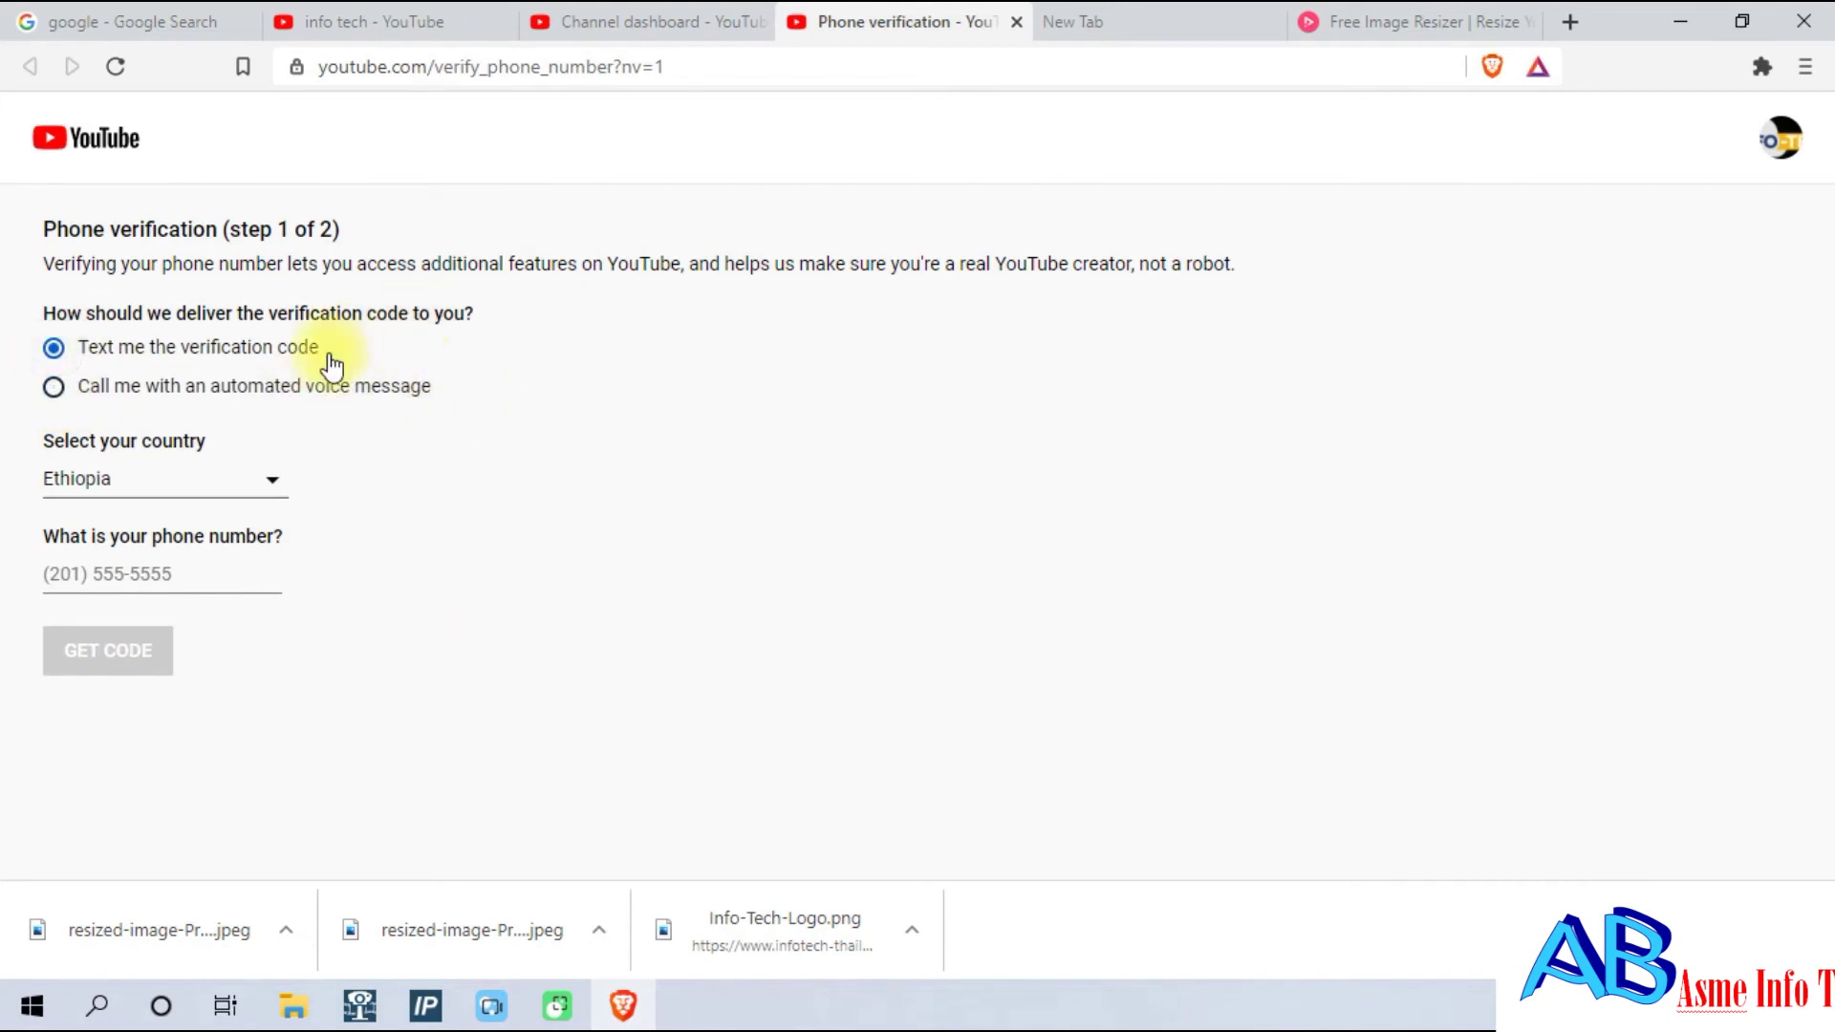
Enter the phone number for Ethiopia, correct it to a valid format, and request the verification code by text message.
{"action": "left_click", "coordinate": [95, 570]}
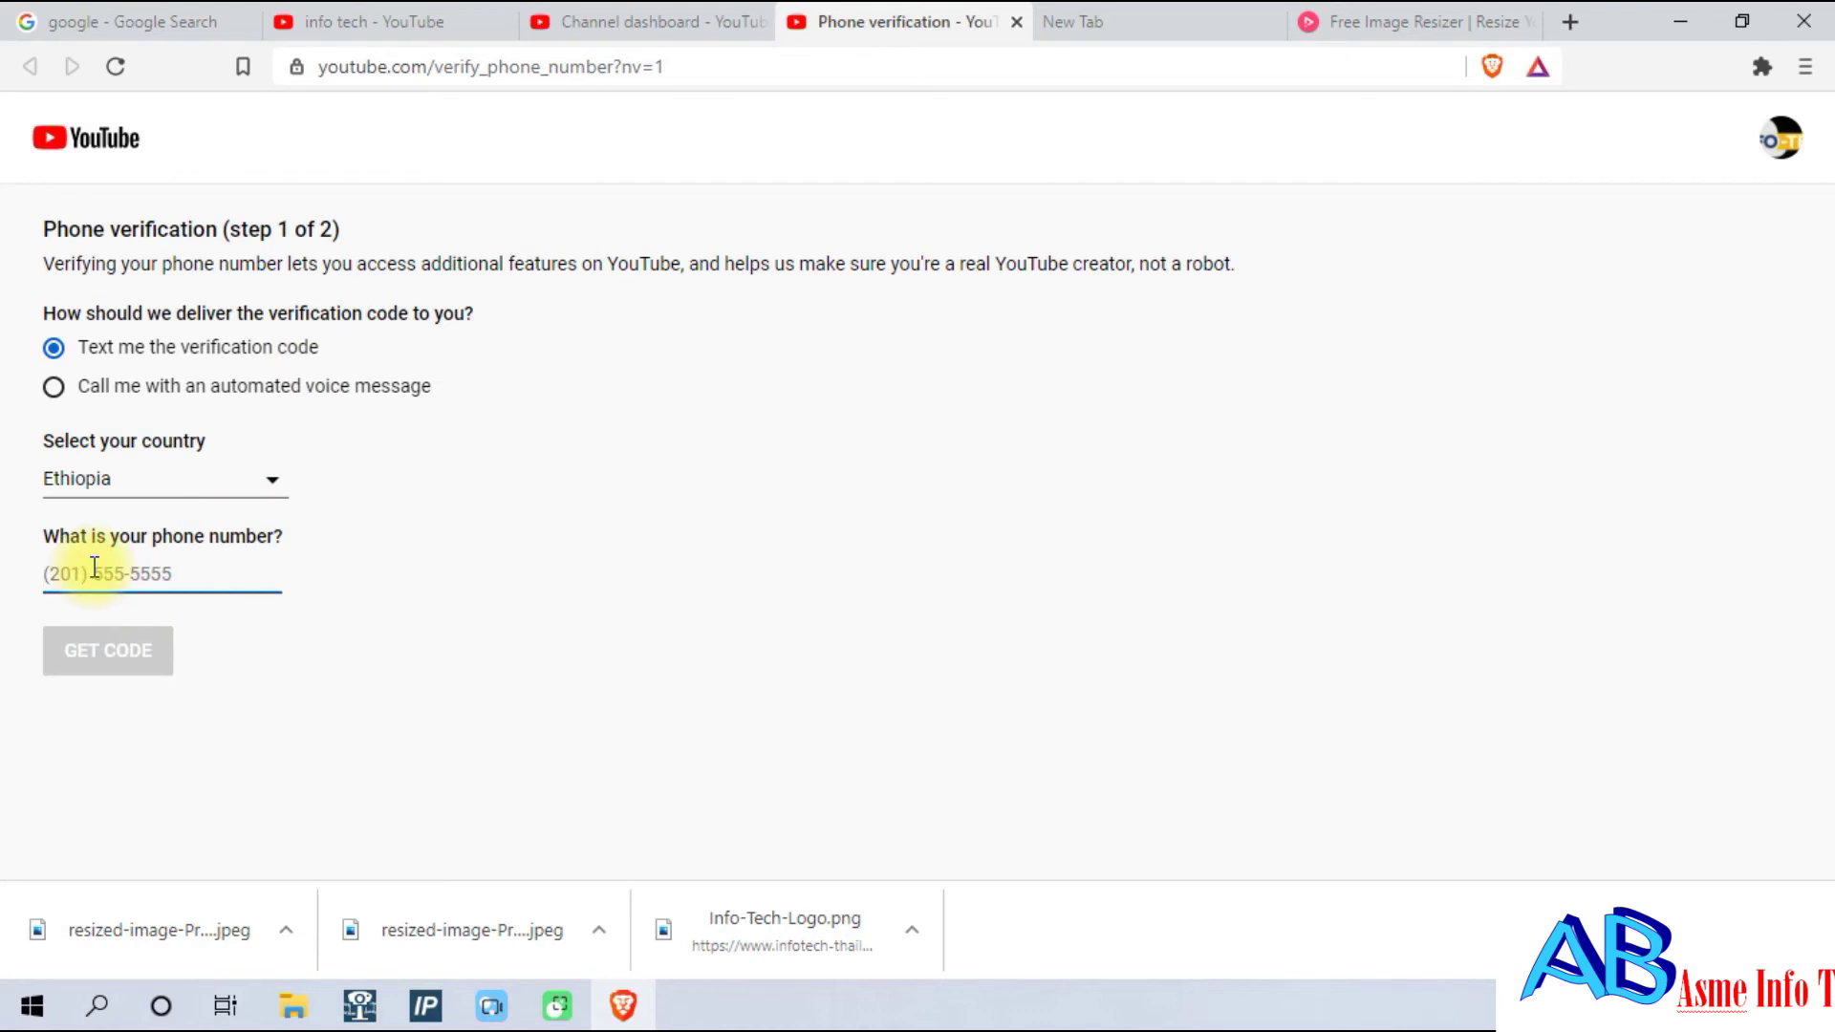
{"action": "type", "text": "0"}
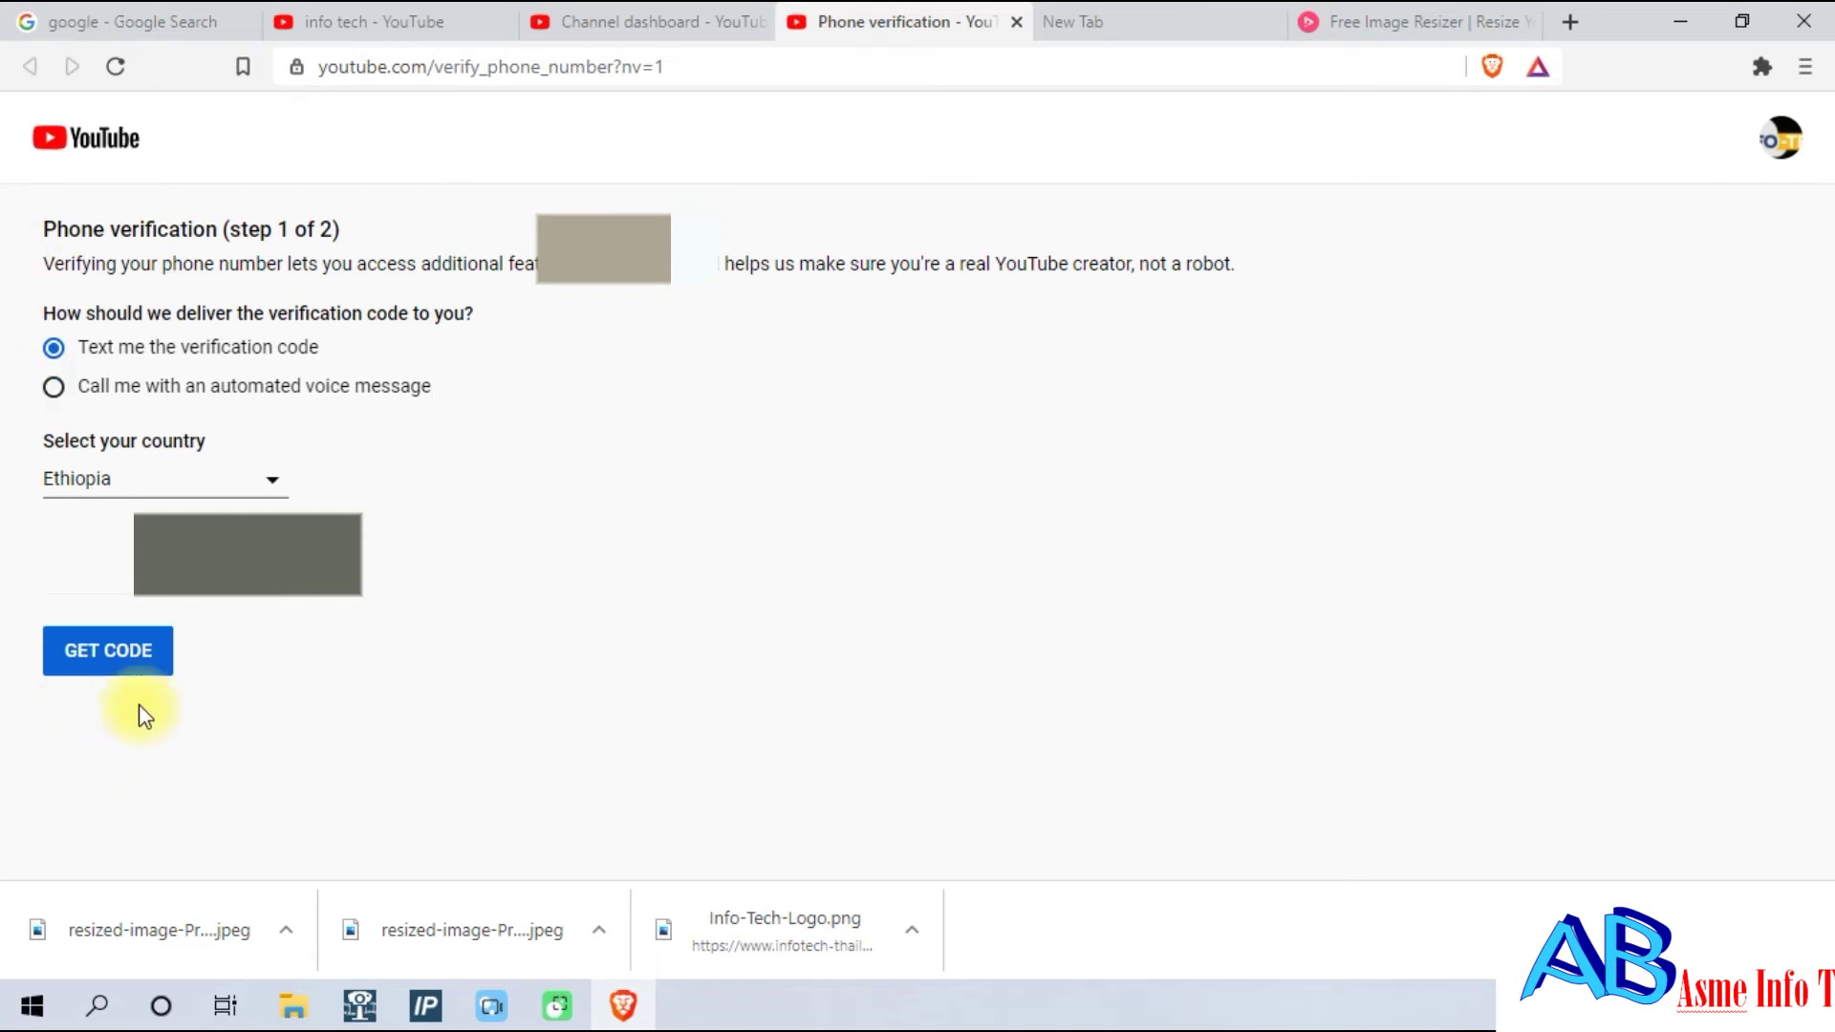
{"action": "left_click", "coordinate": [106, 672]}
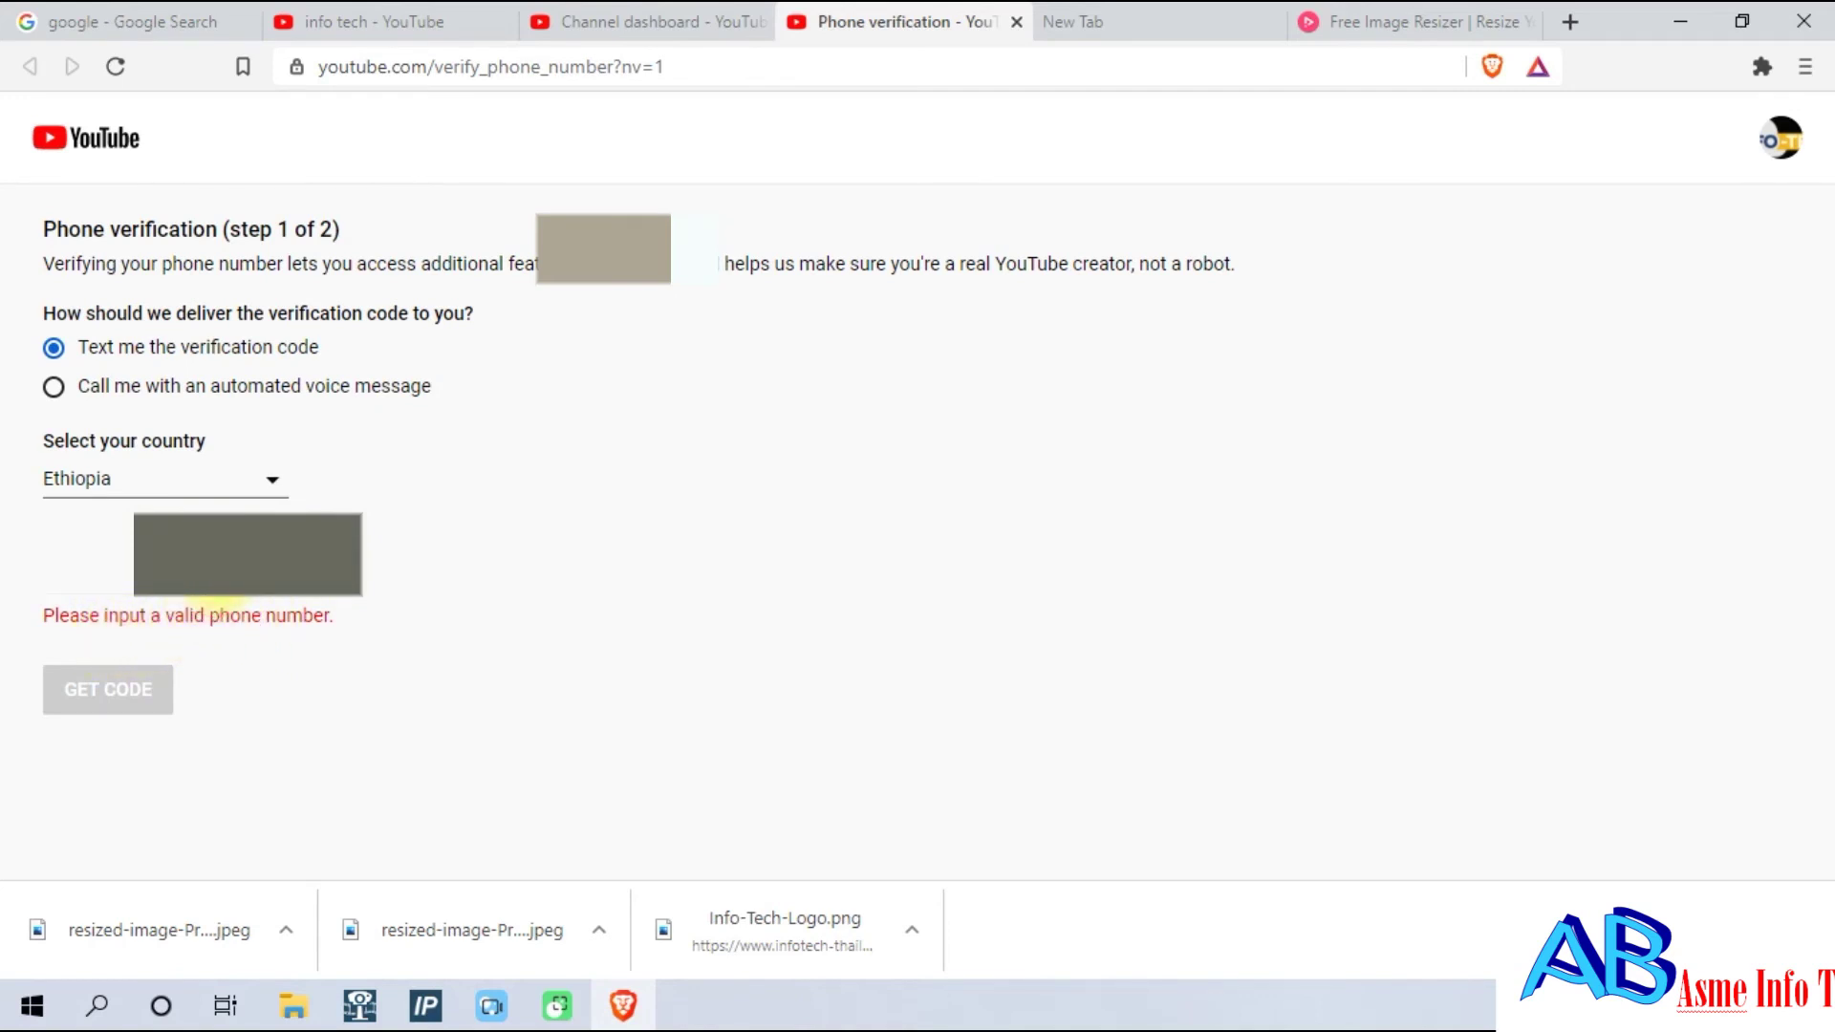
{"action": "key", "text": "BackSpace"}
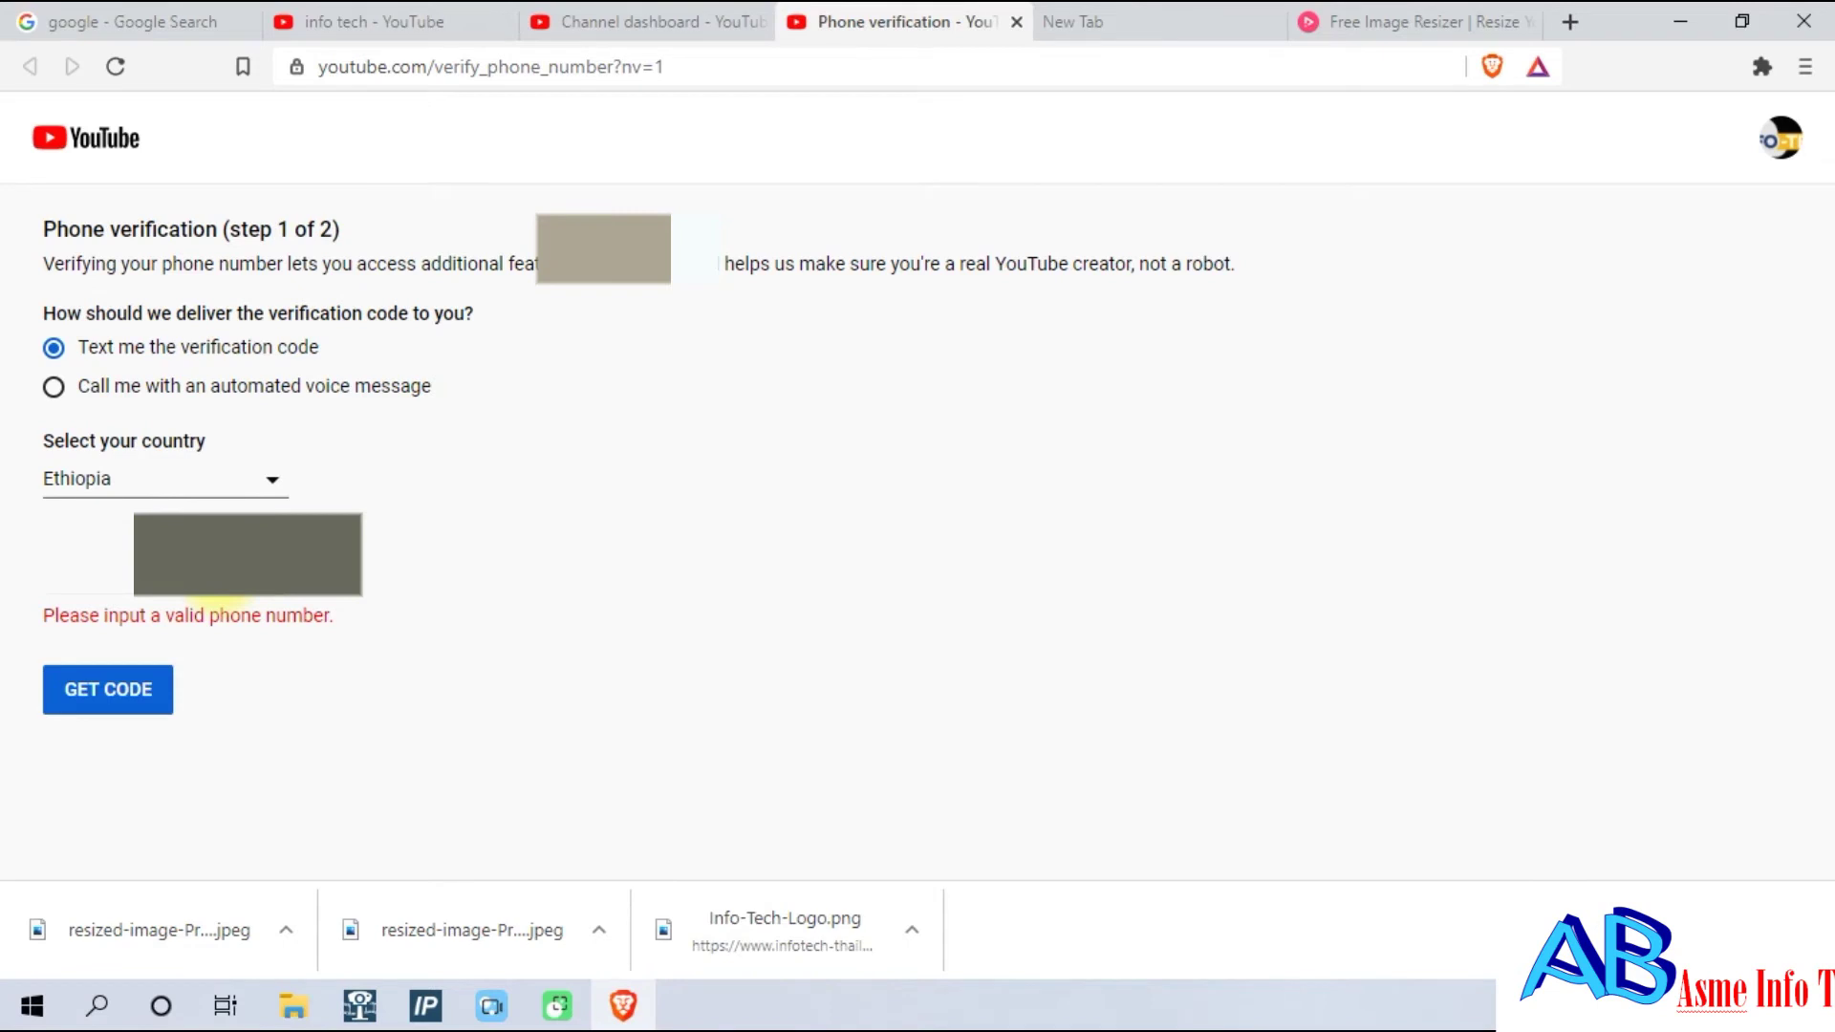
{"action": "left_click", "coordinate": [105, 689]}
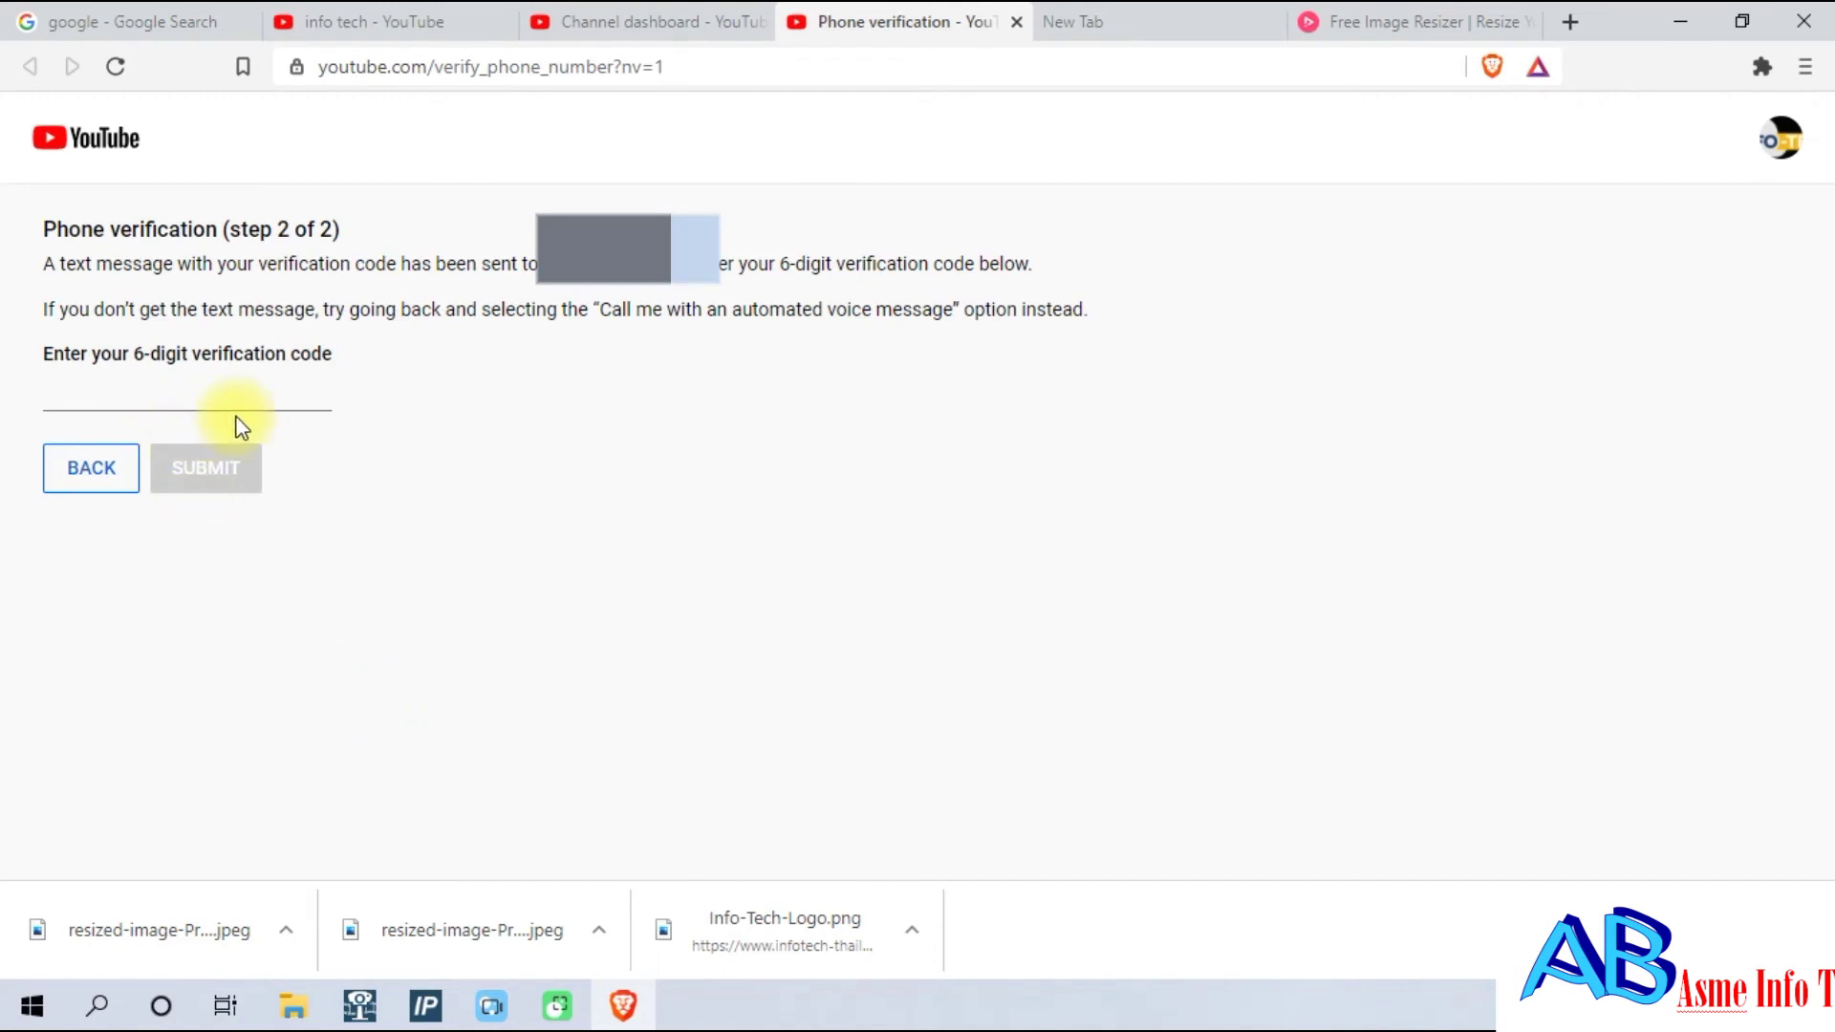
Submit the 6-digit verification code from the text message, and close the channel's feature eligibility settings.
{"action": "left_click", "coordinate": [135, 392]}
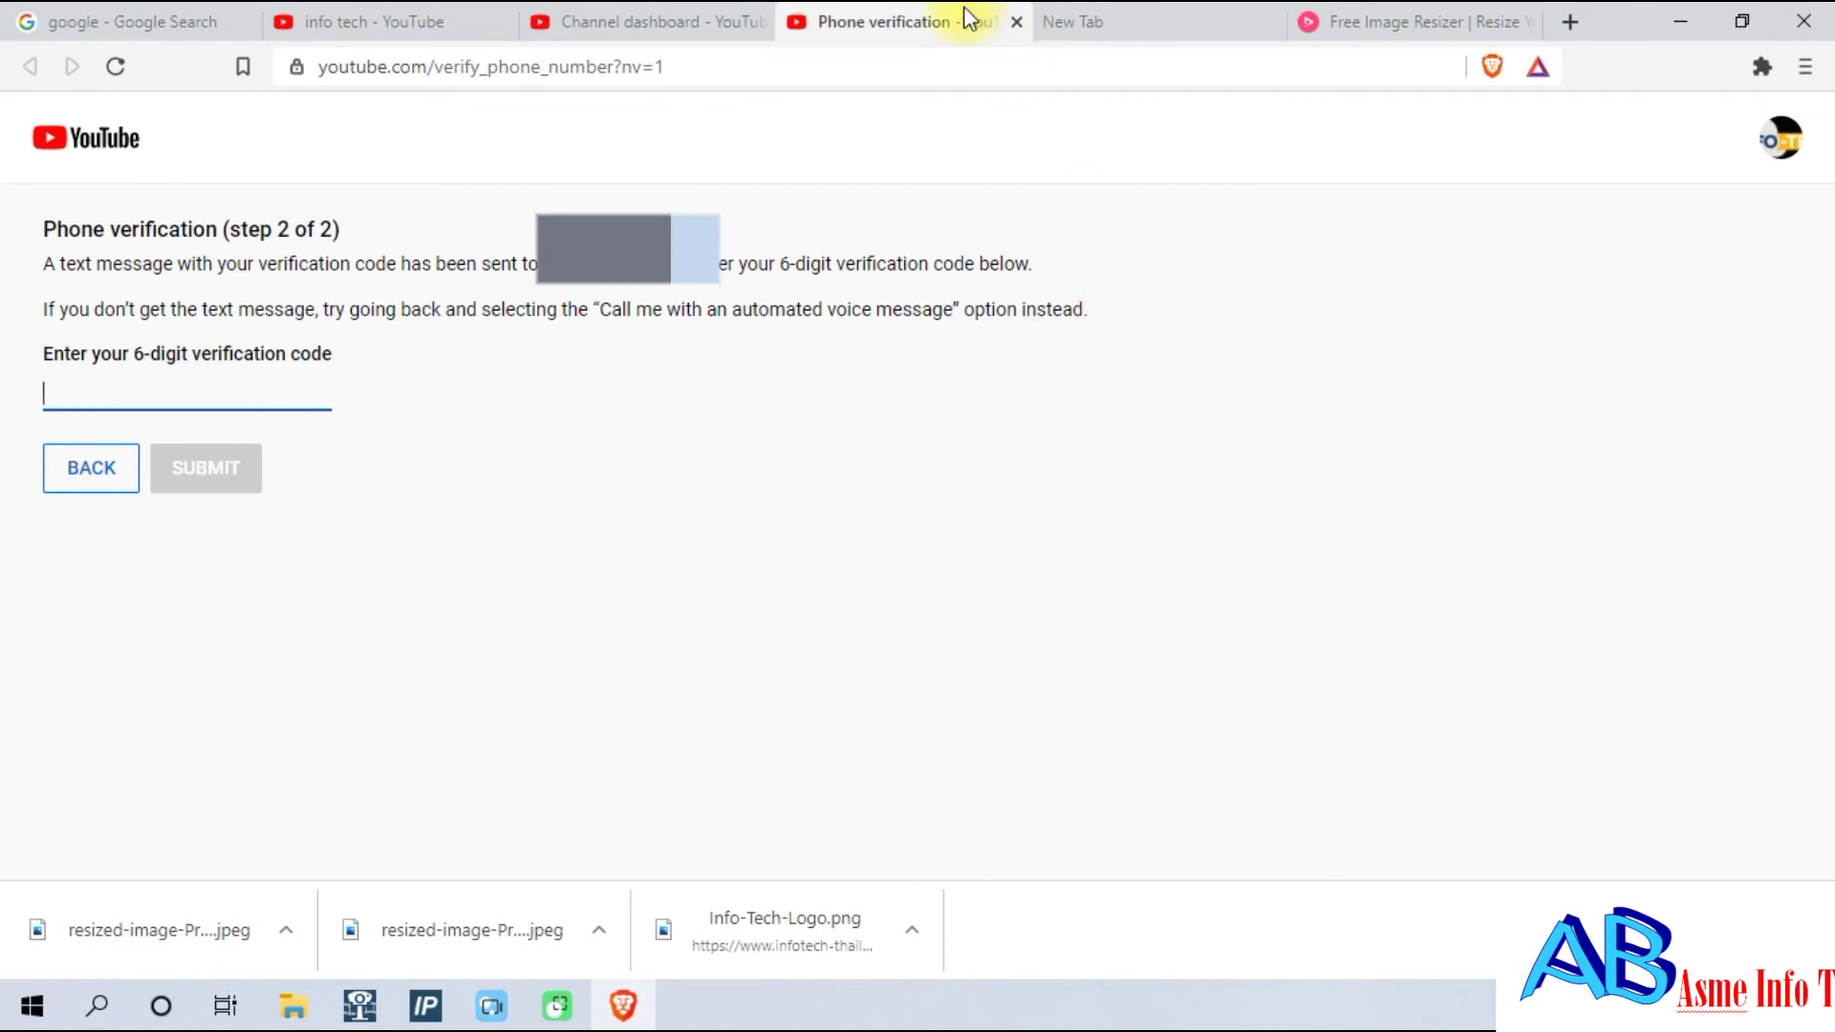
{"action": "left_click", "coordinate": [617, 13]}
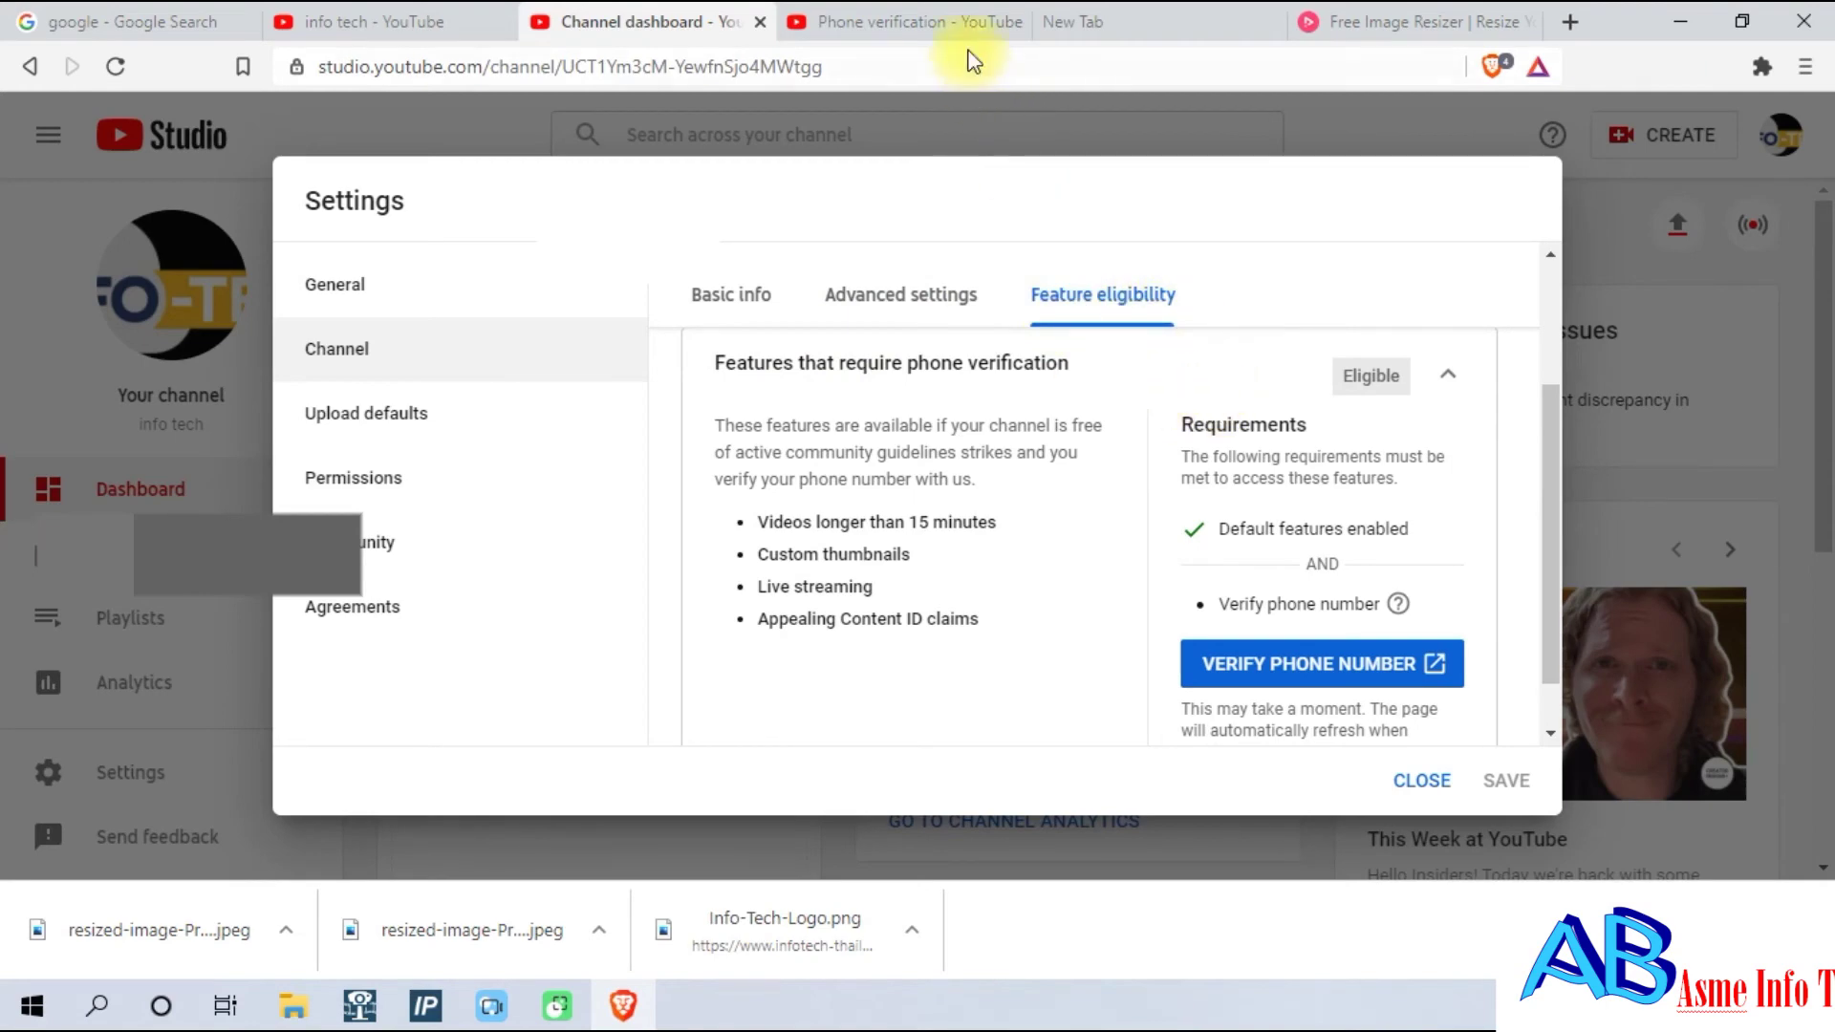
{"action": "left_click", "coordinate": [944, 19]}
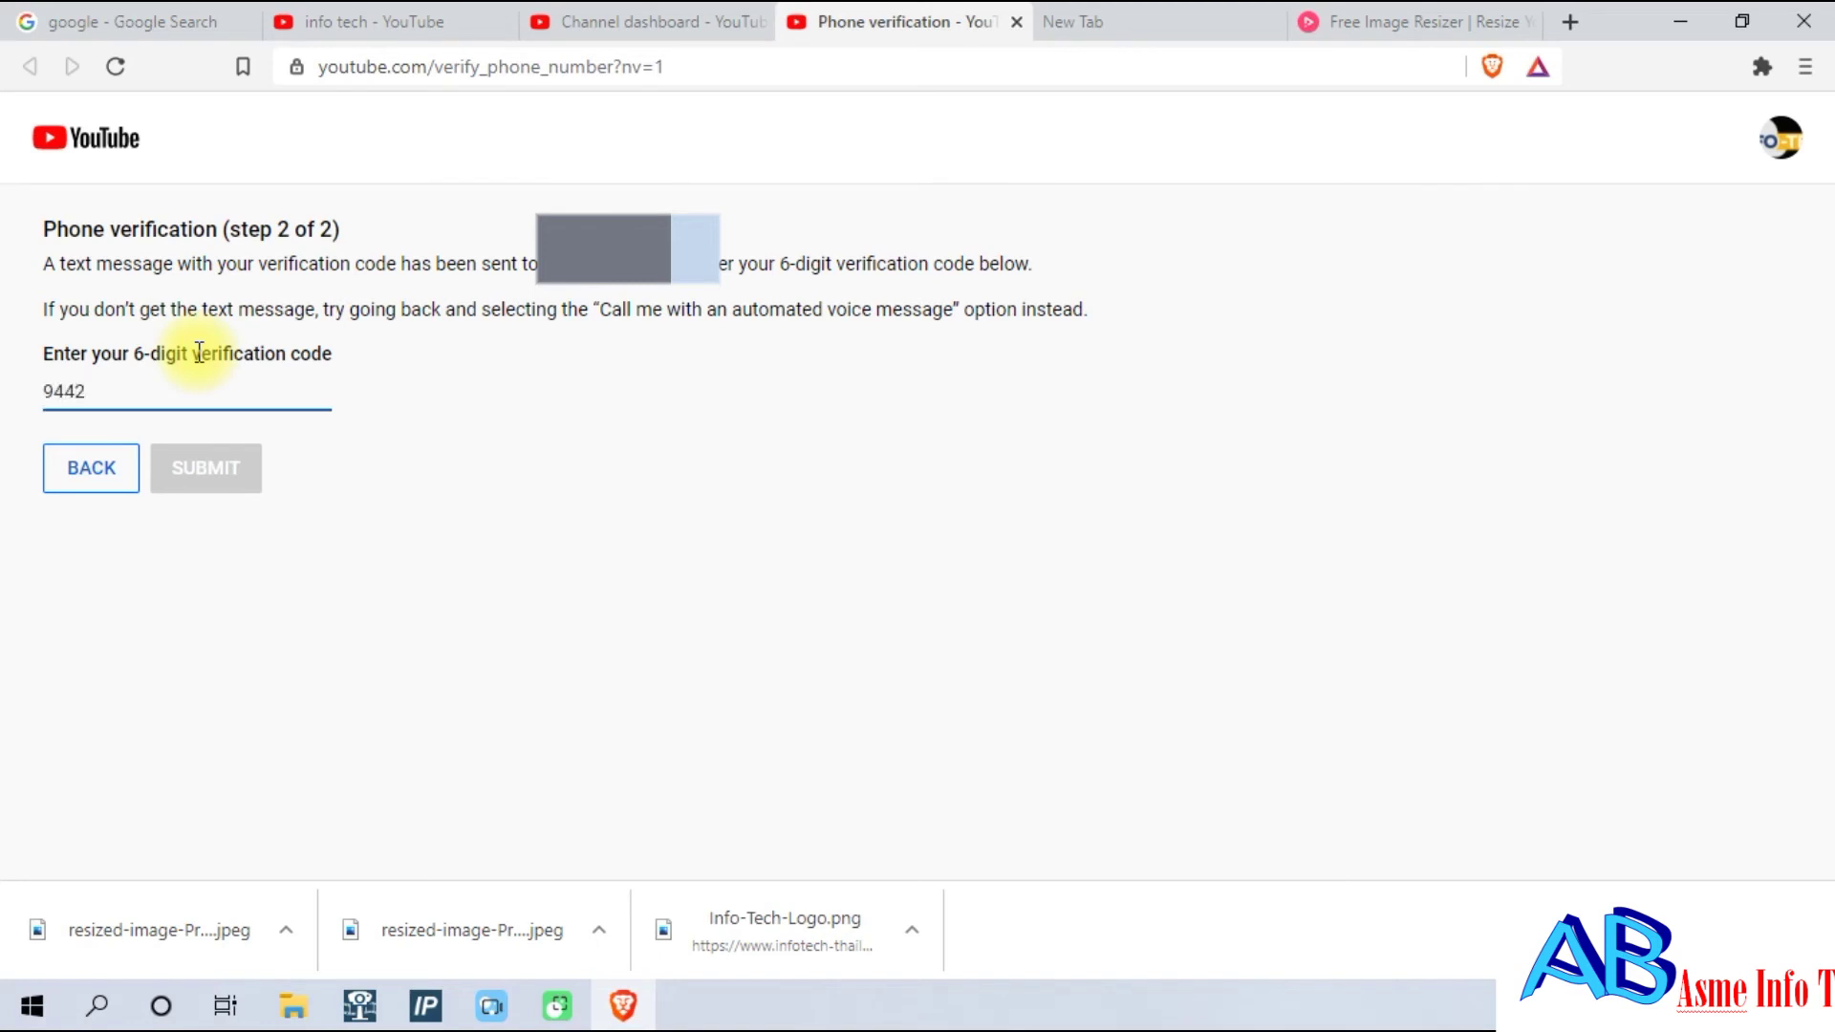
{"action": "type", "text": "4"}
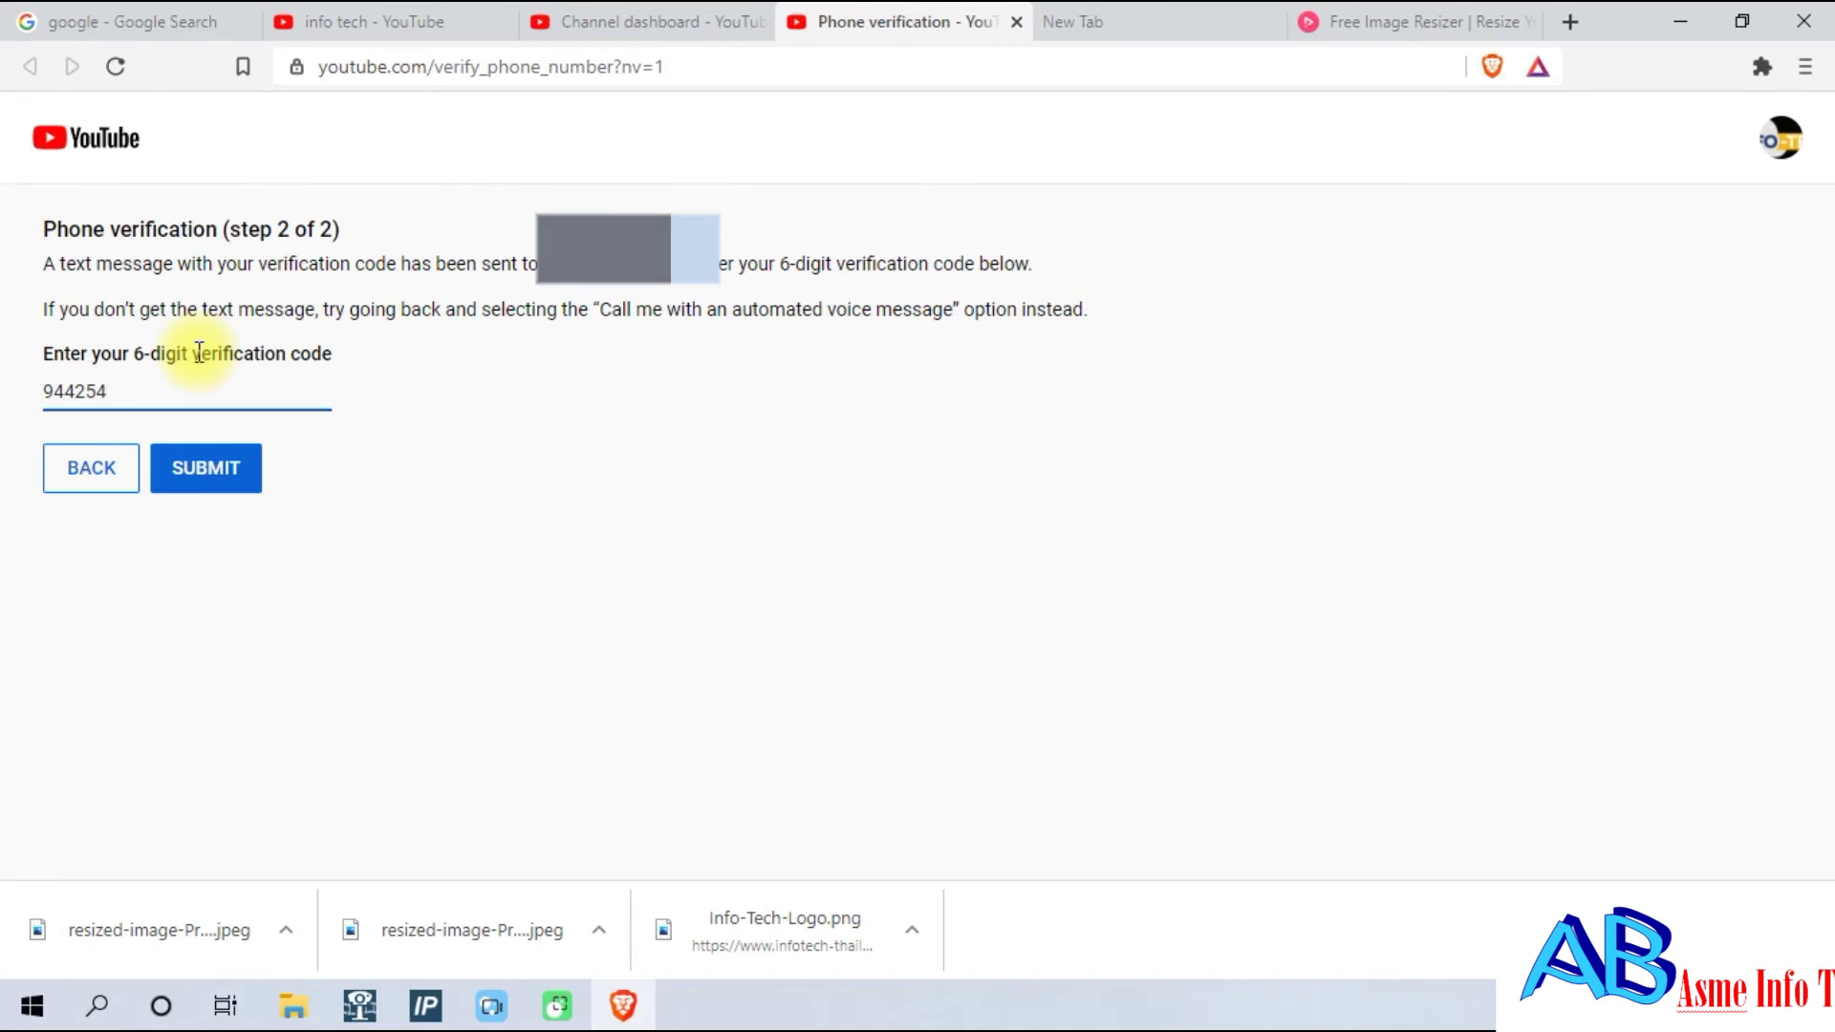
{"action": "left_click", "coordinate": [224, 471]}
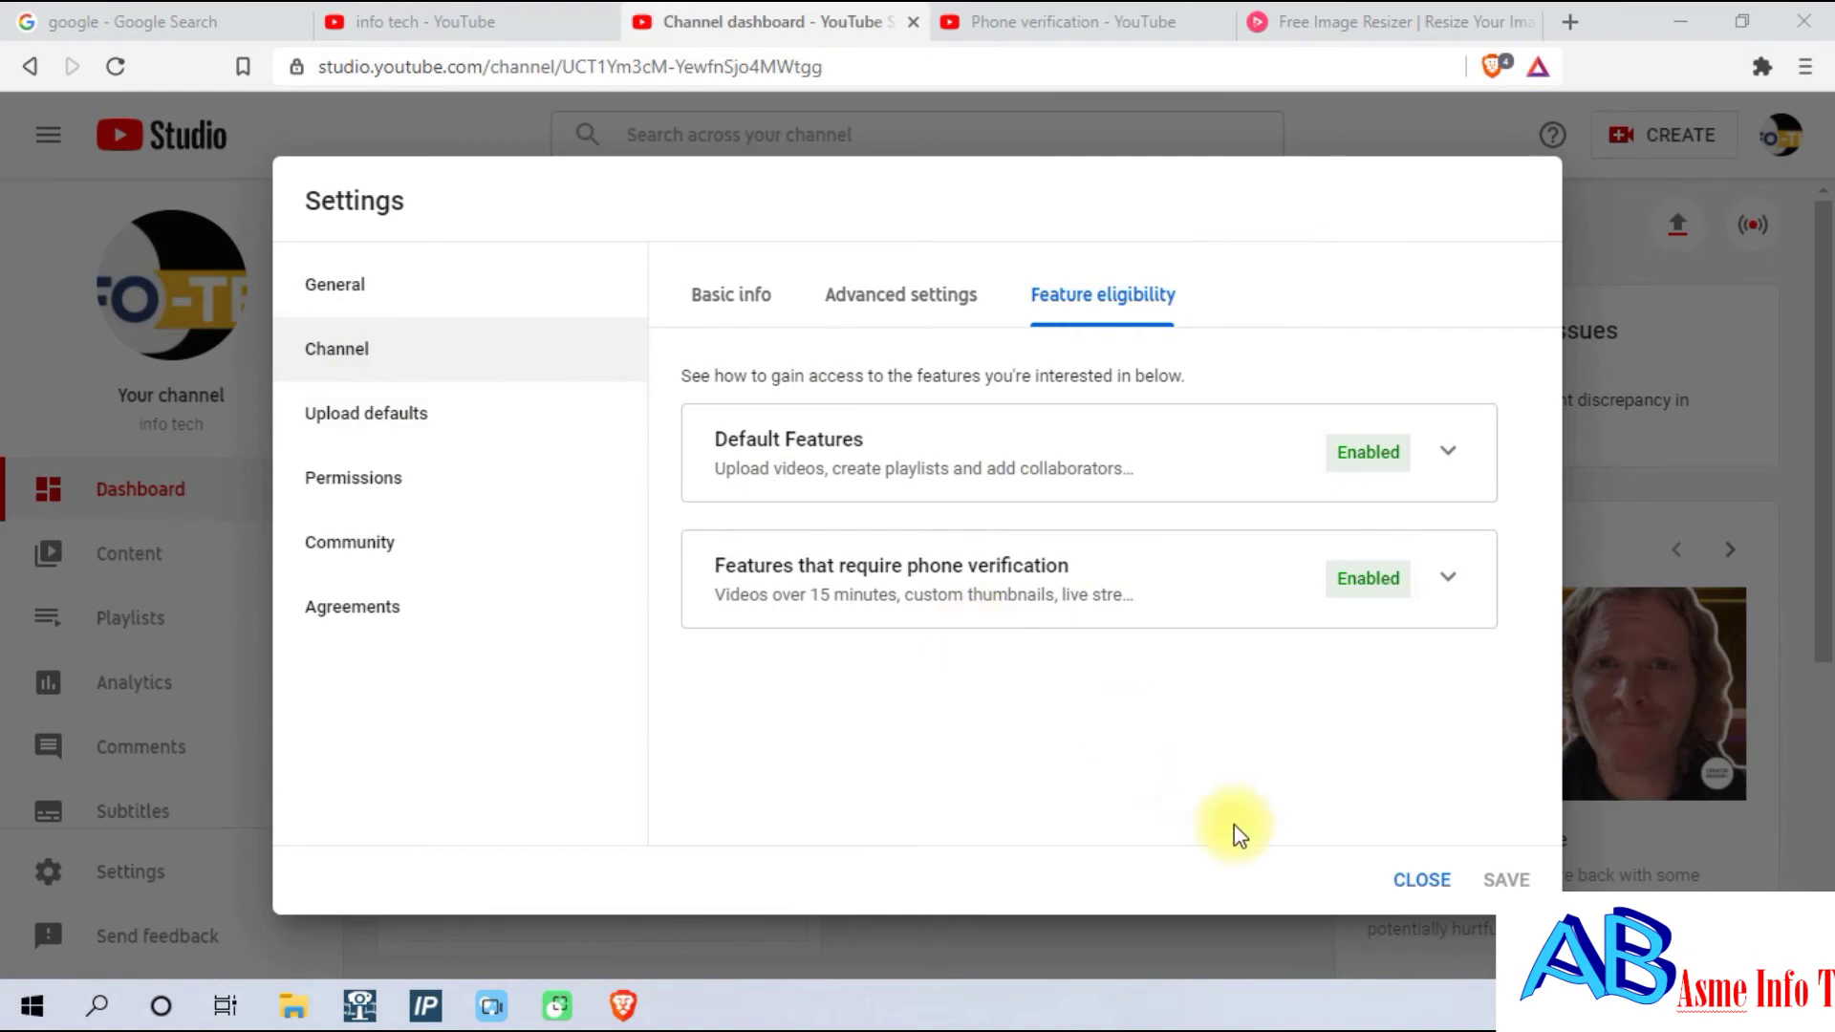
{"action": "left_click", "coordinate": [1422, 880]}
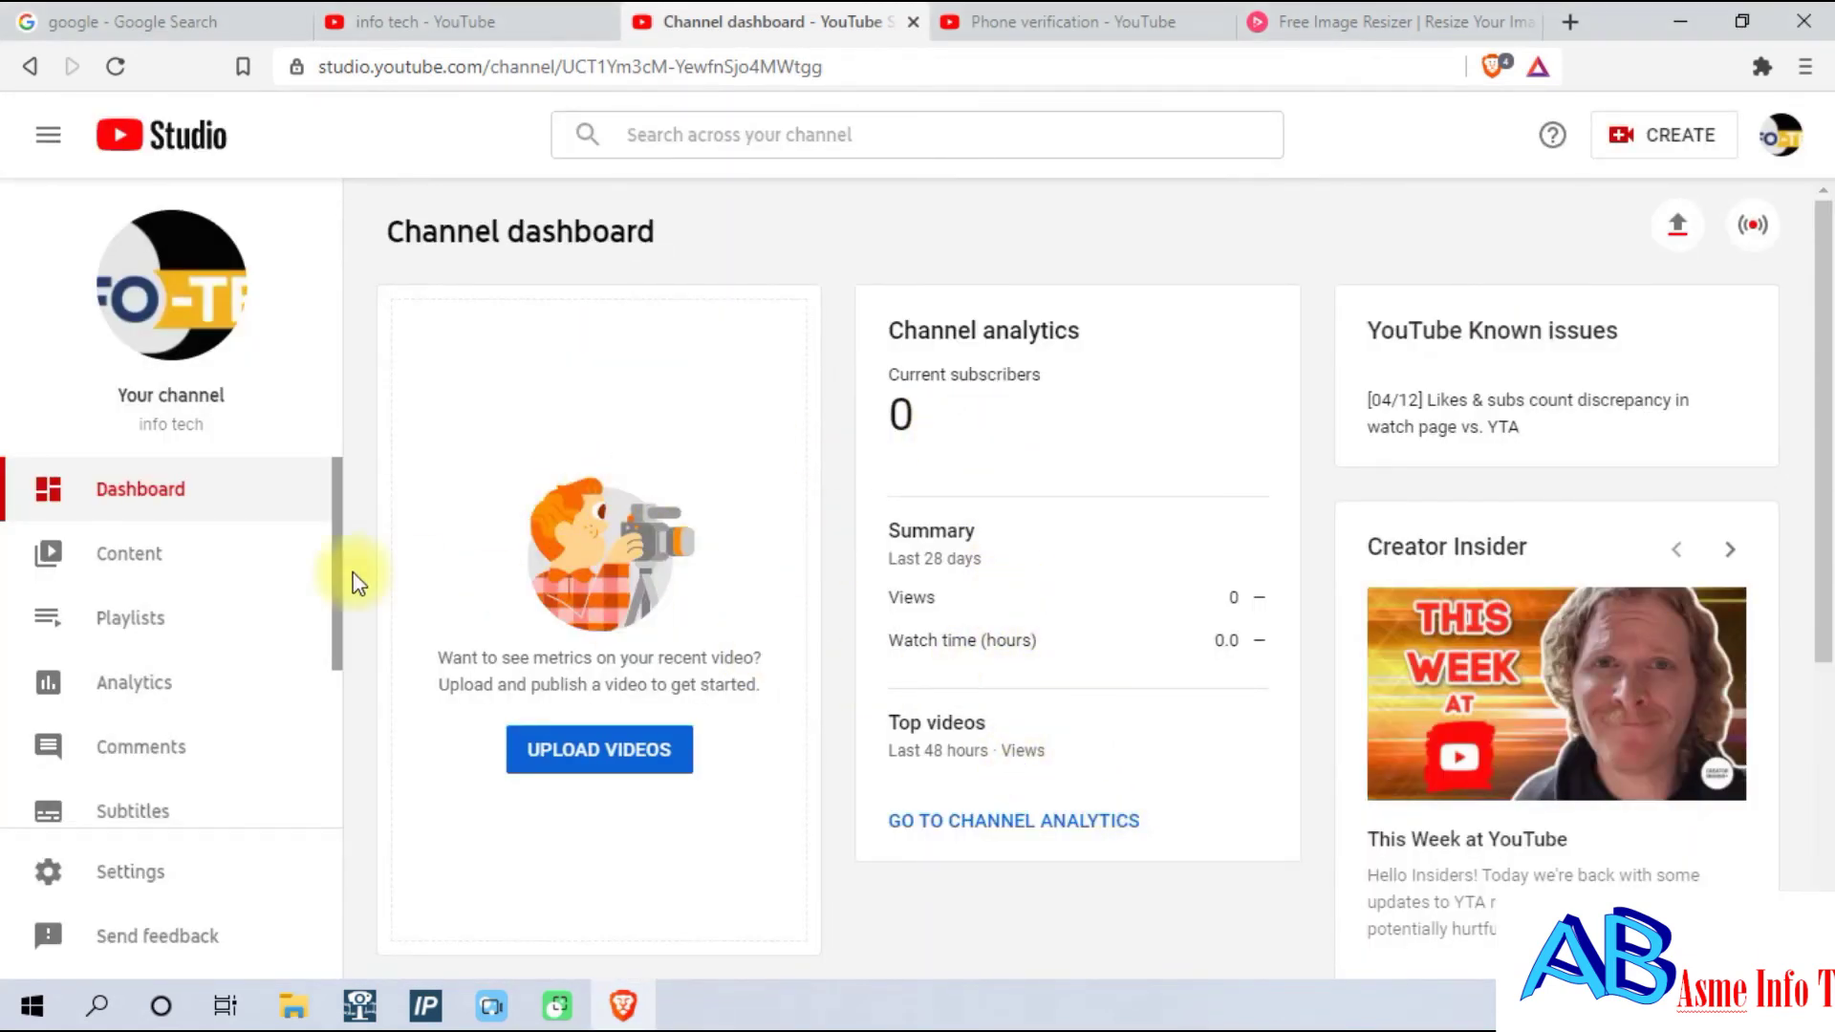
From the channel monetization page, update the location by setting the country of residence to Canada, and save the settings.
{"action": "scroll", "coordinate": [328, 593], "scroll_direction": "down", "scroll_amount": 3}
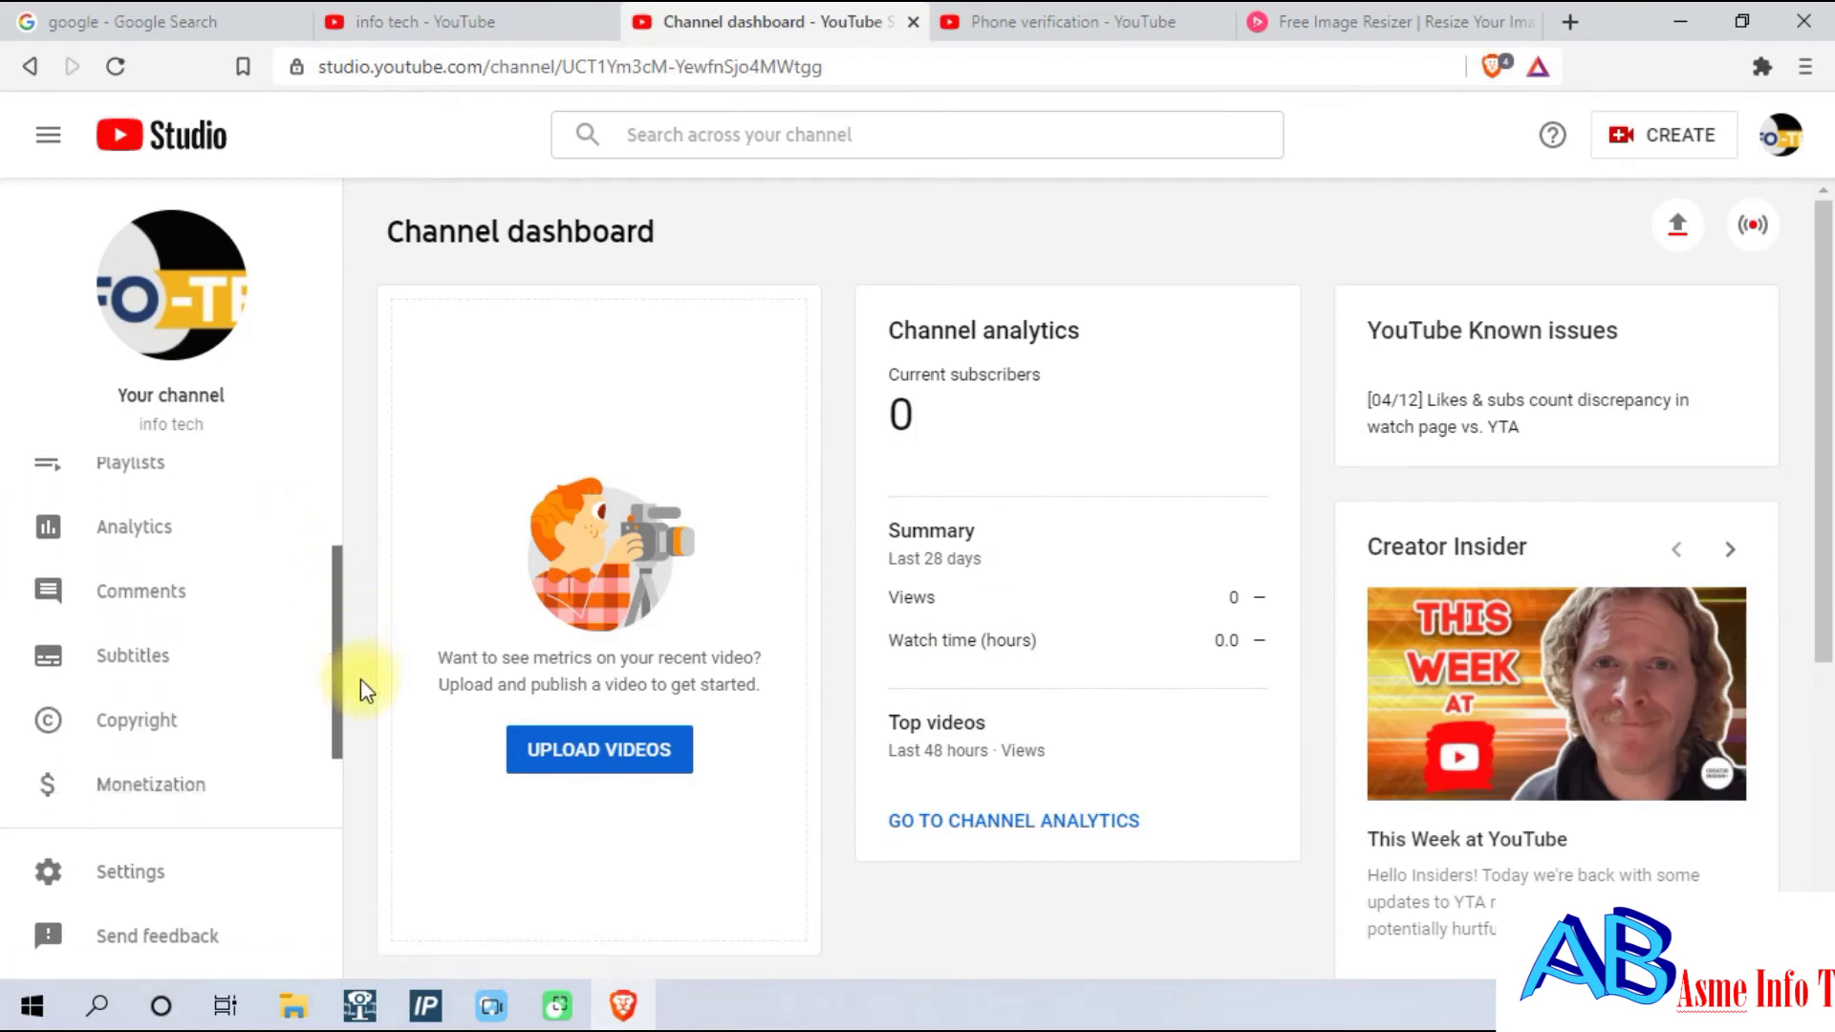
{"action": "left_click", "coordinate": [203, 715]}
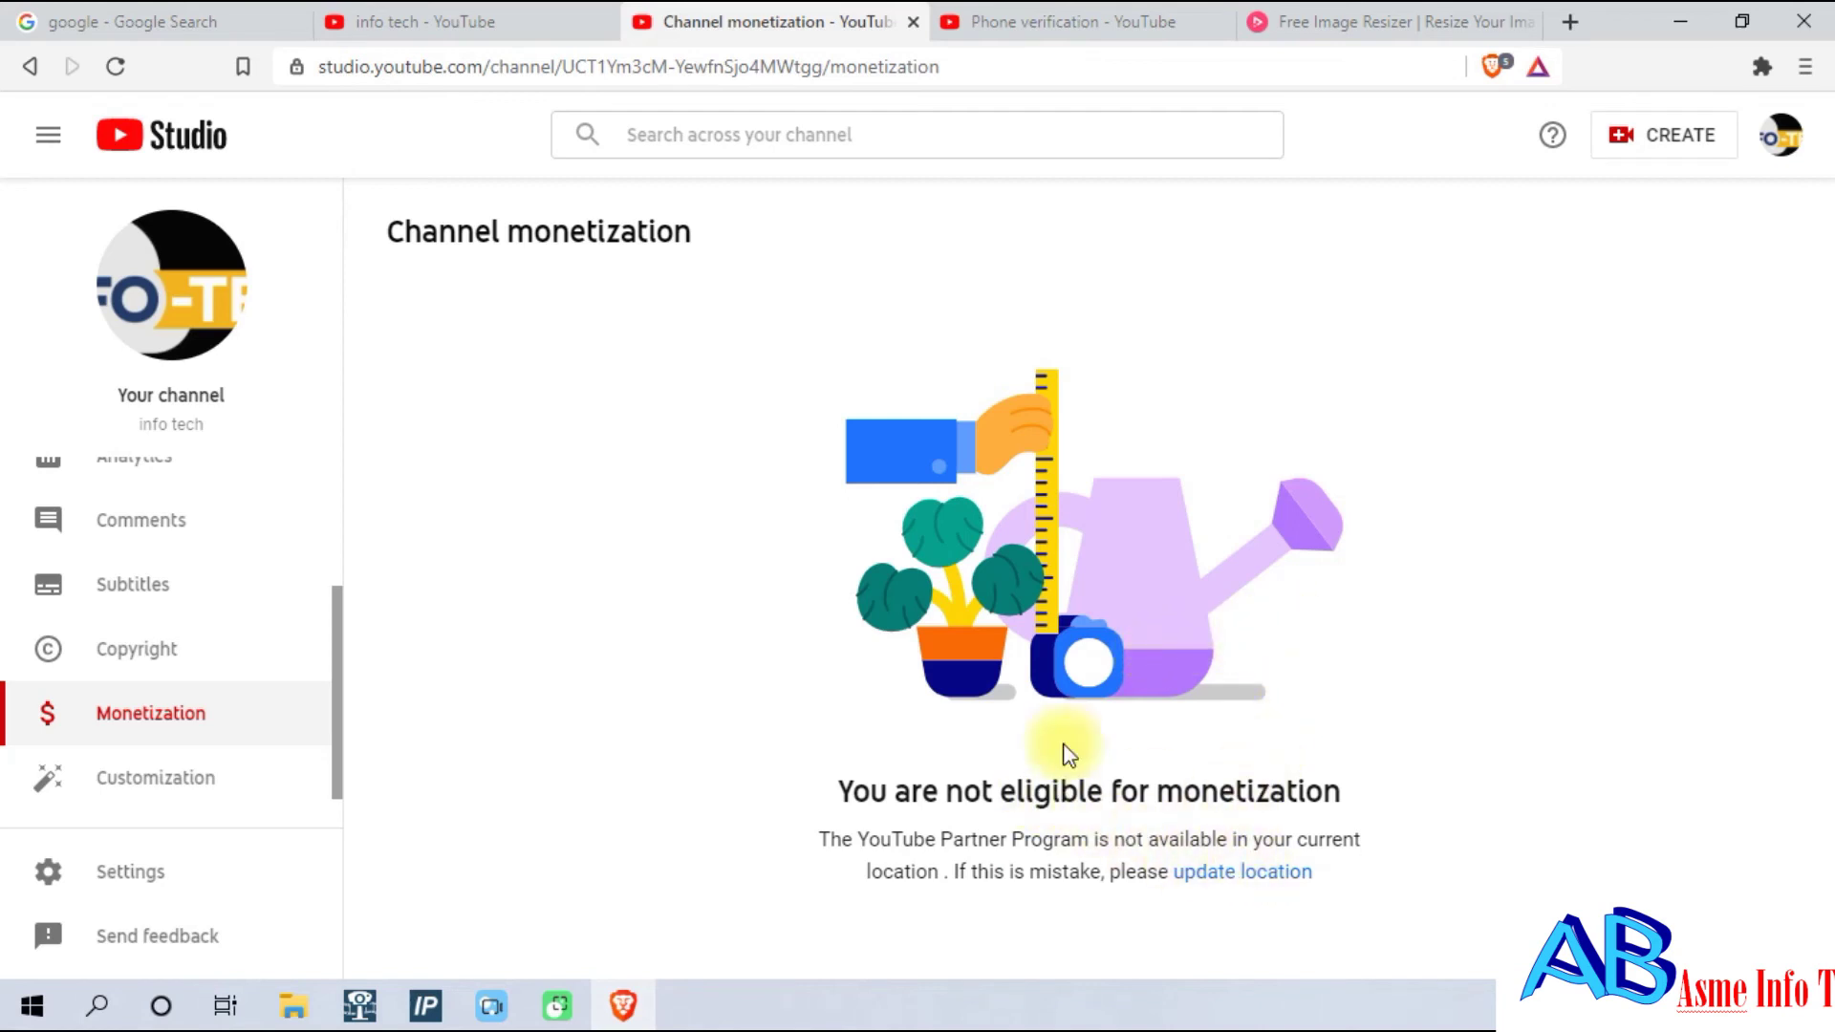
{"action": "left_click", "coordinate": [1204, 871]}
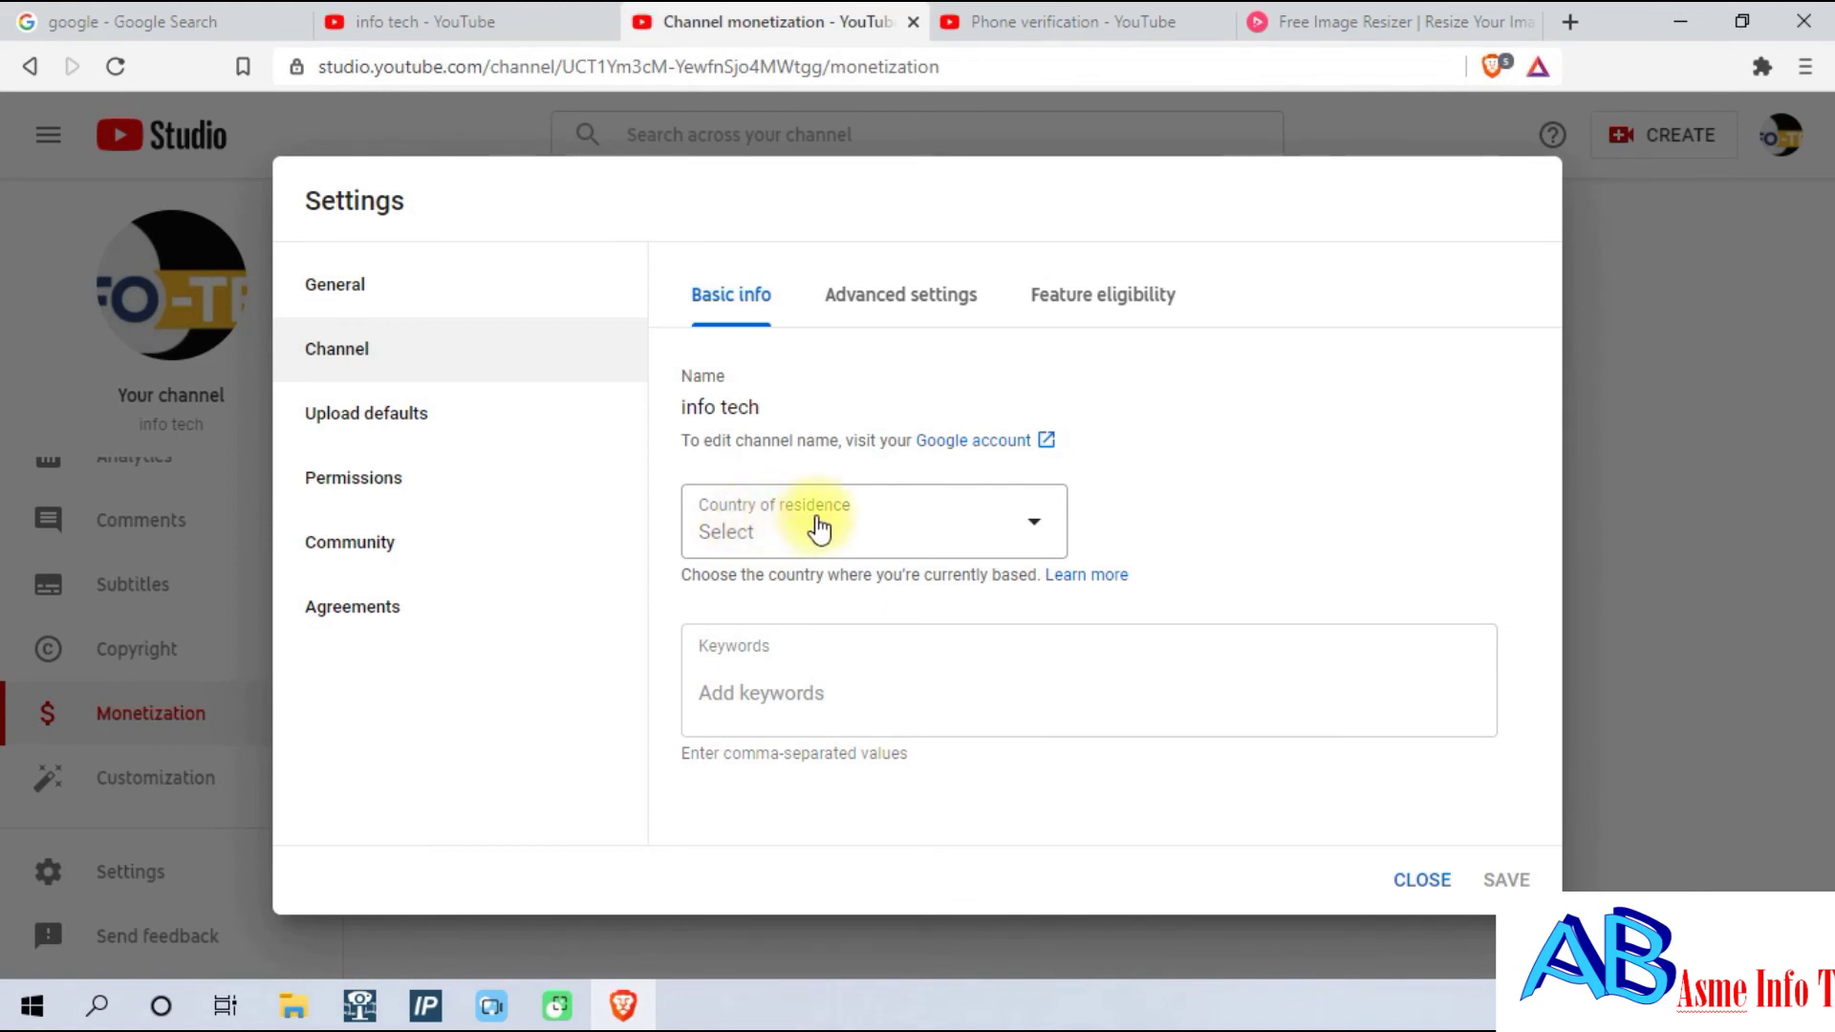
{"action": "left_click", "coordinate": [1037, 536]}
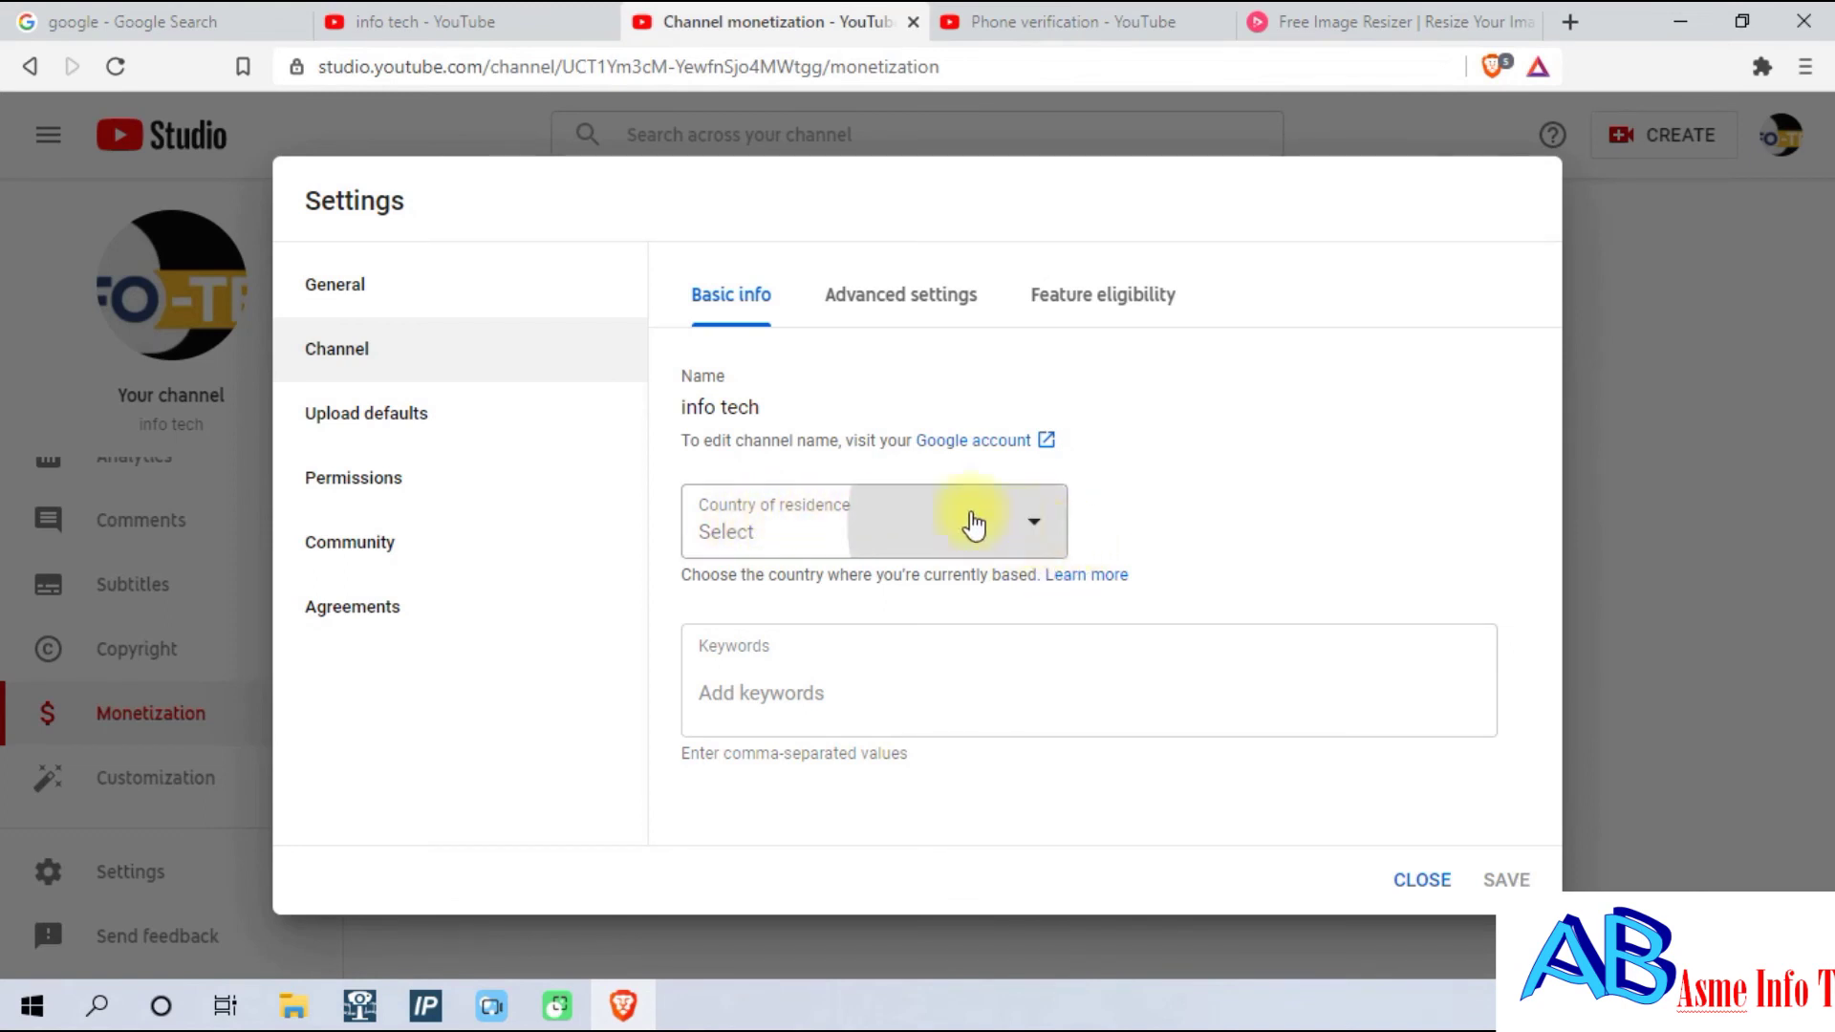
{"action": "scroll", "coordinate": [1004, 545], "scroll_direction": "down", "scroll_amount": 5}
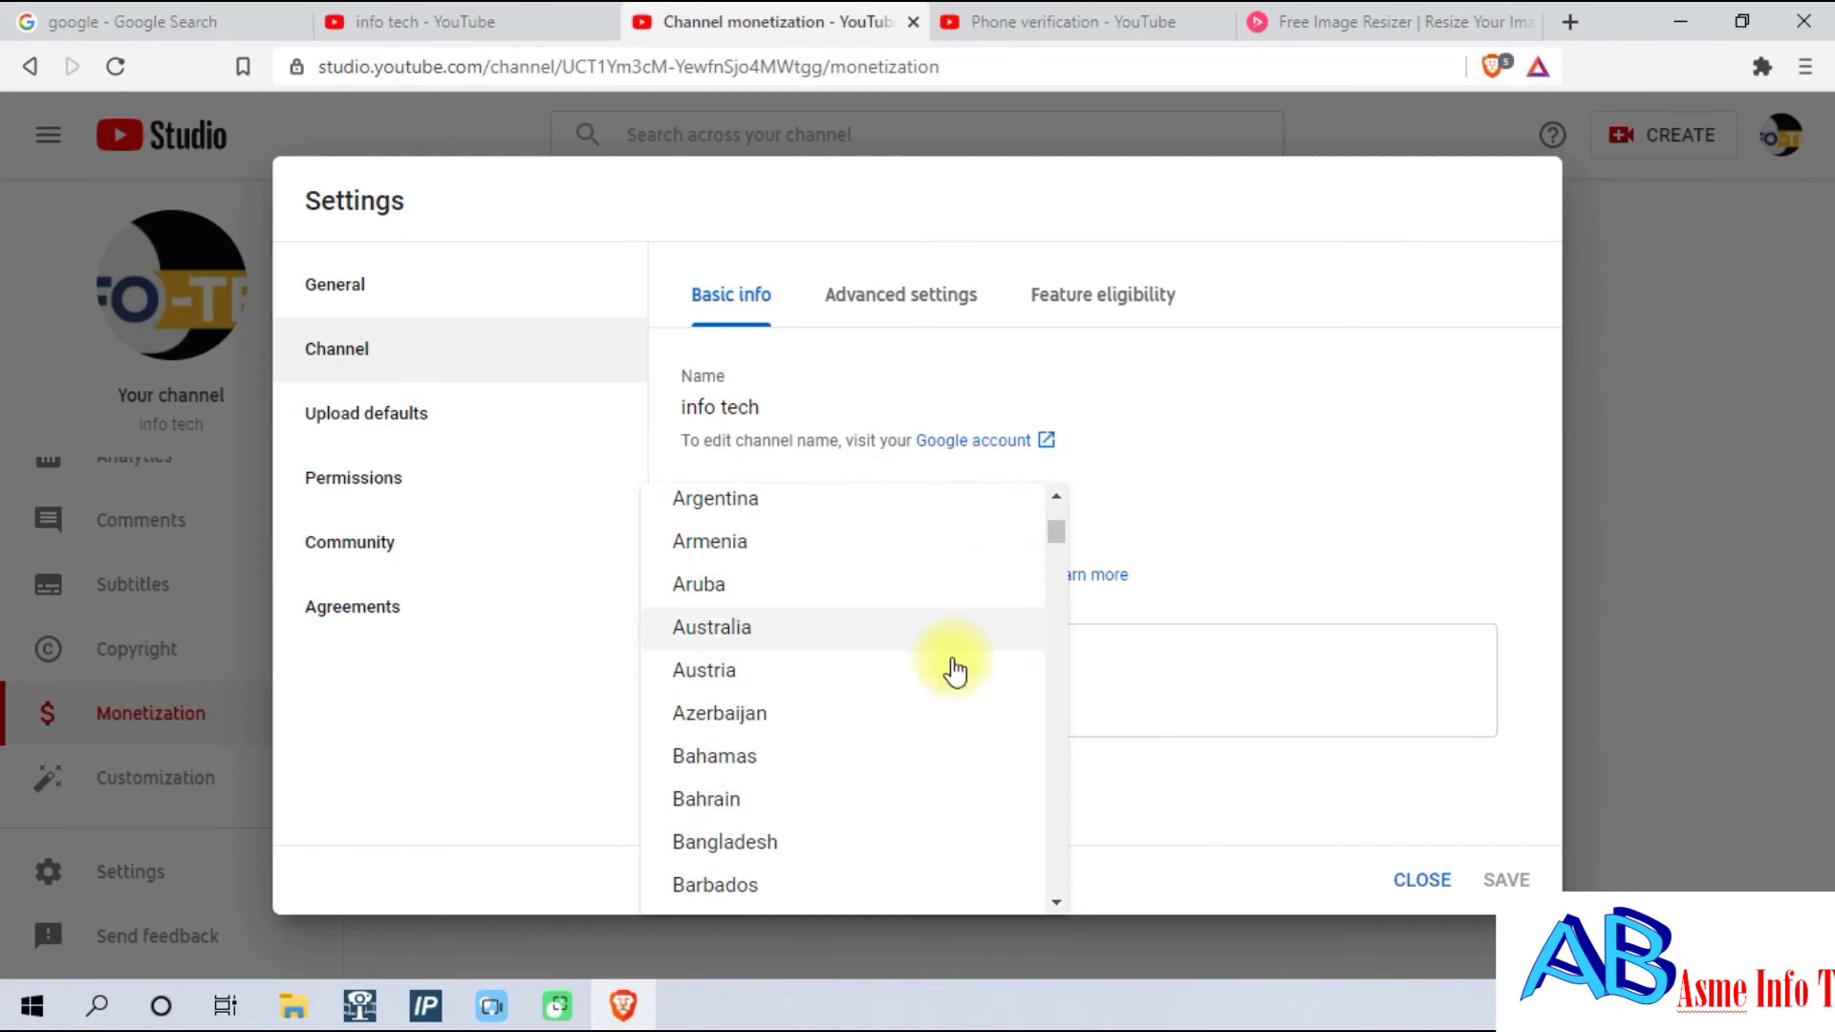
{"action": "scroll", "coordinate": [924, 675], "scroll_direction": "down", "scroll_amount": 3}
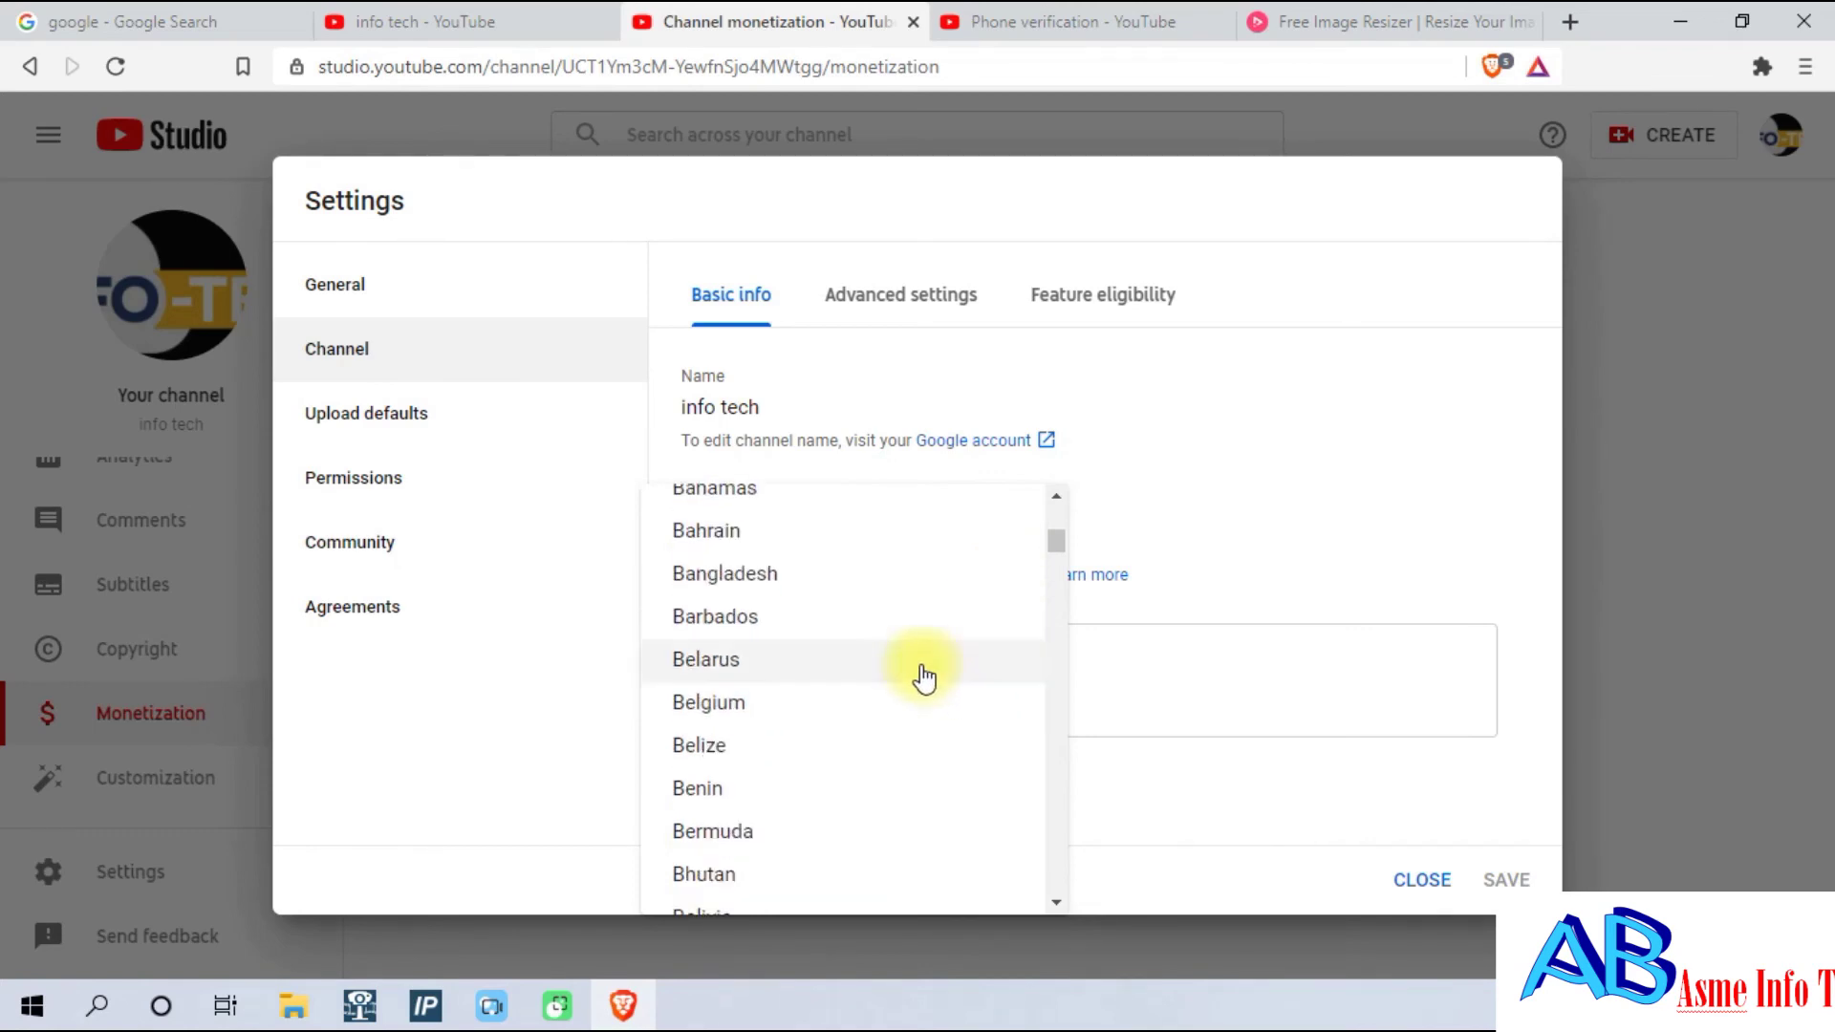
{"action": "scroll", "coordinate": [903, 680], "scroll_direction": "down", "scroll_amount": 1}
{"action": "scroll", "coordinate": [900, 679], "scroll_direction": "down", "scroll_amount": 2}
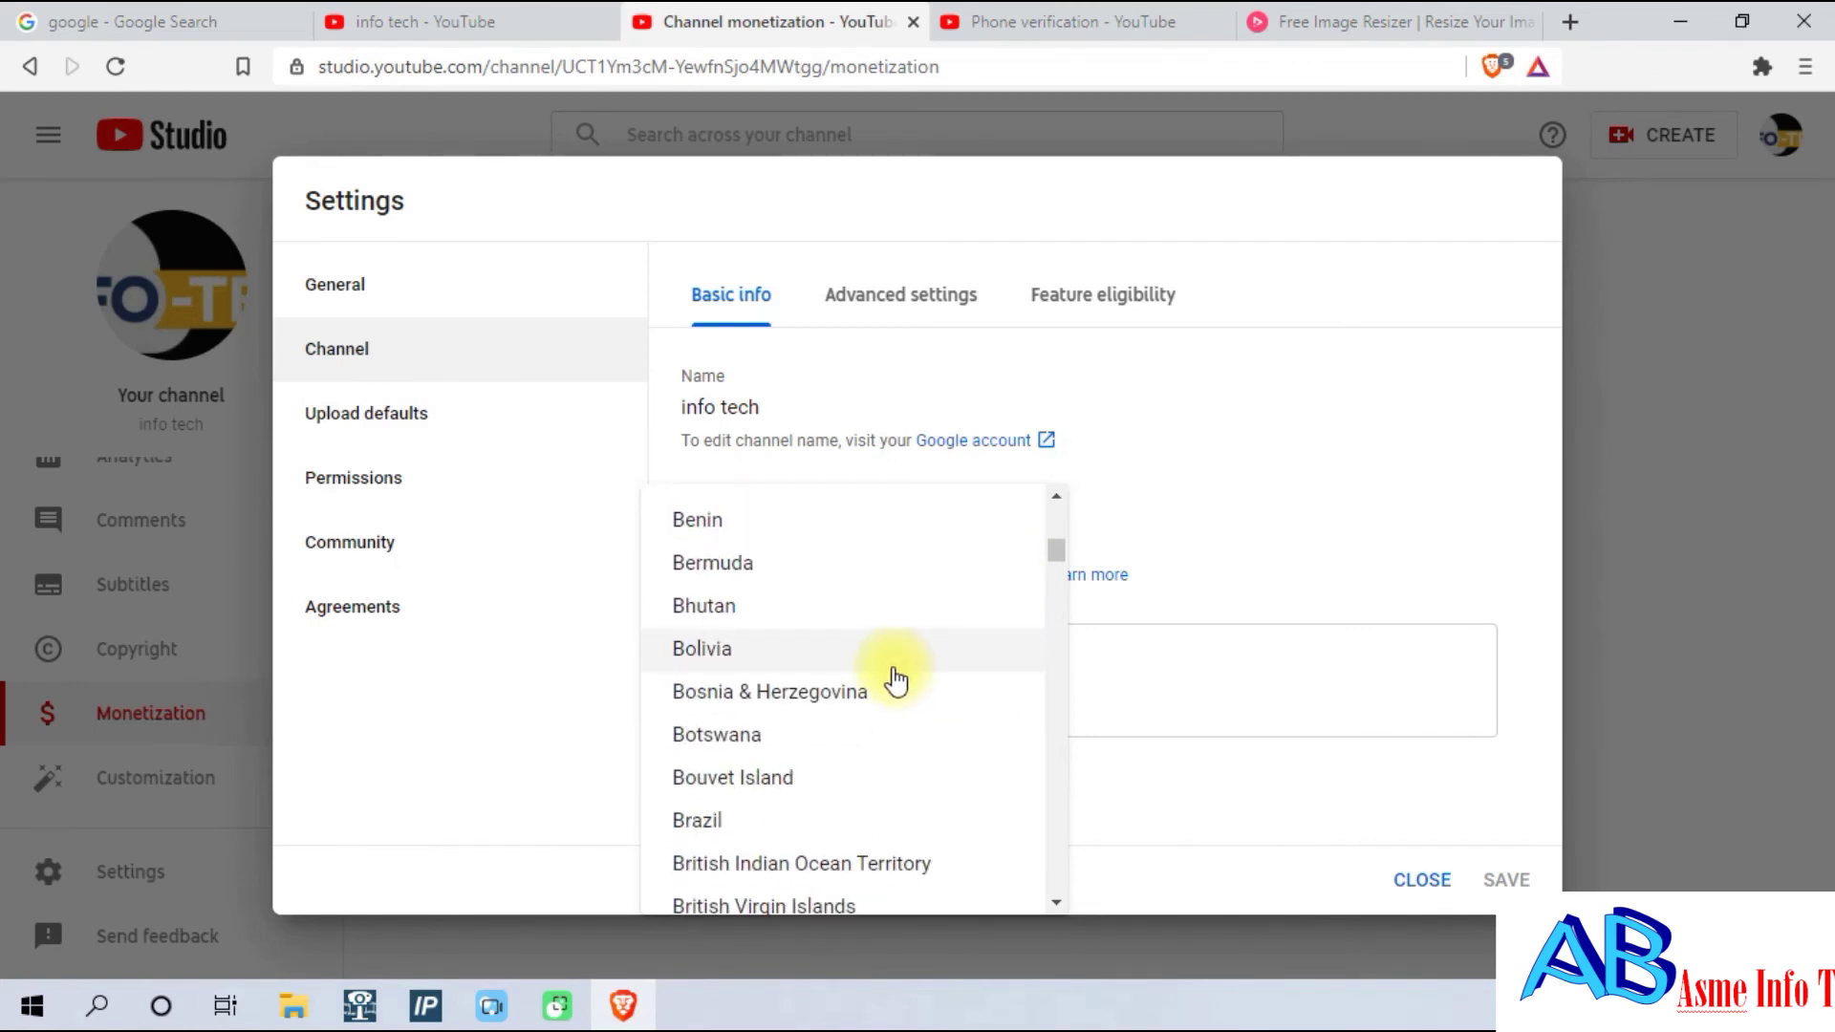
{"action": "scroll", "coordinate": [891, 676], "scroll_direction": "down", "scroll_amount": 6}
{"action": "scroll", "coordinate": [877, 672], "scroll_direction": "down", "scroll_amount": 3}
{"action": "scroll", "coordinate": [872, 668], "scroll_direction": "up", "scroll_amount": 3}
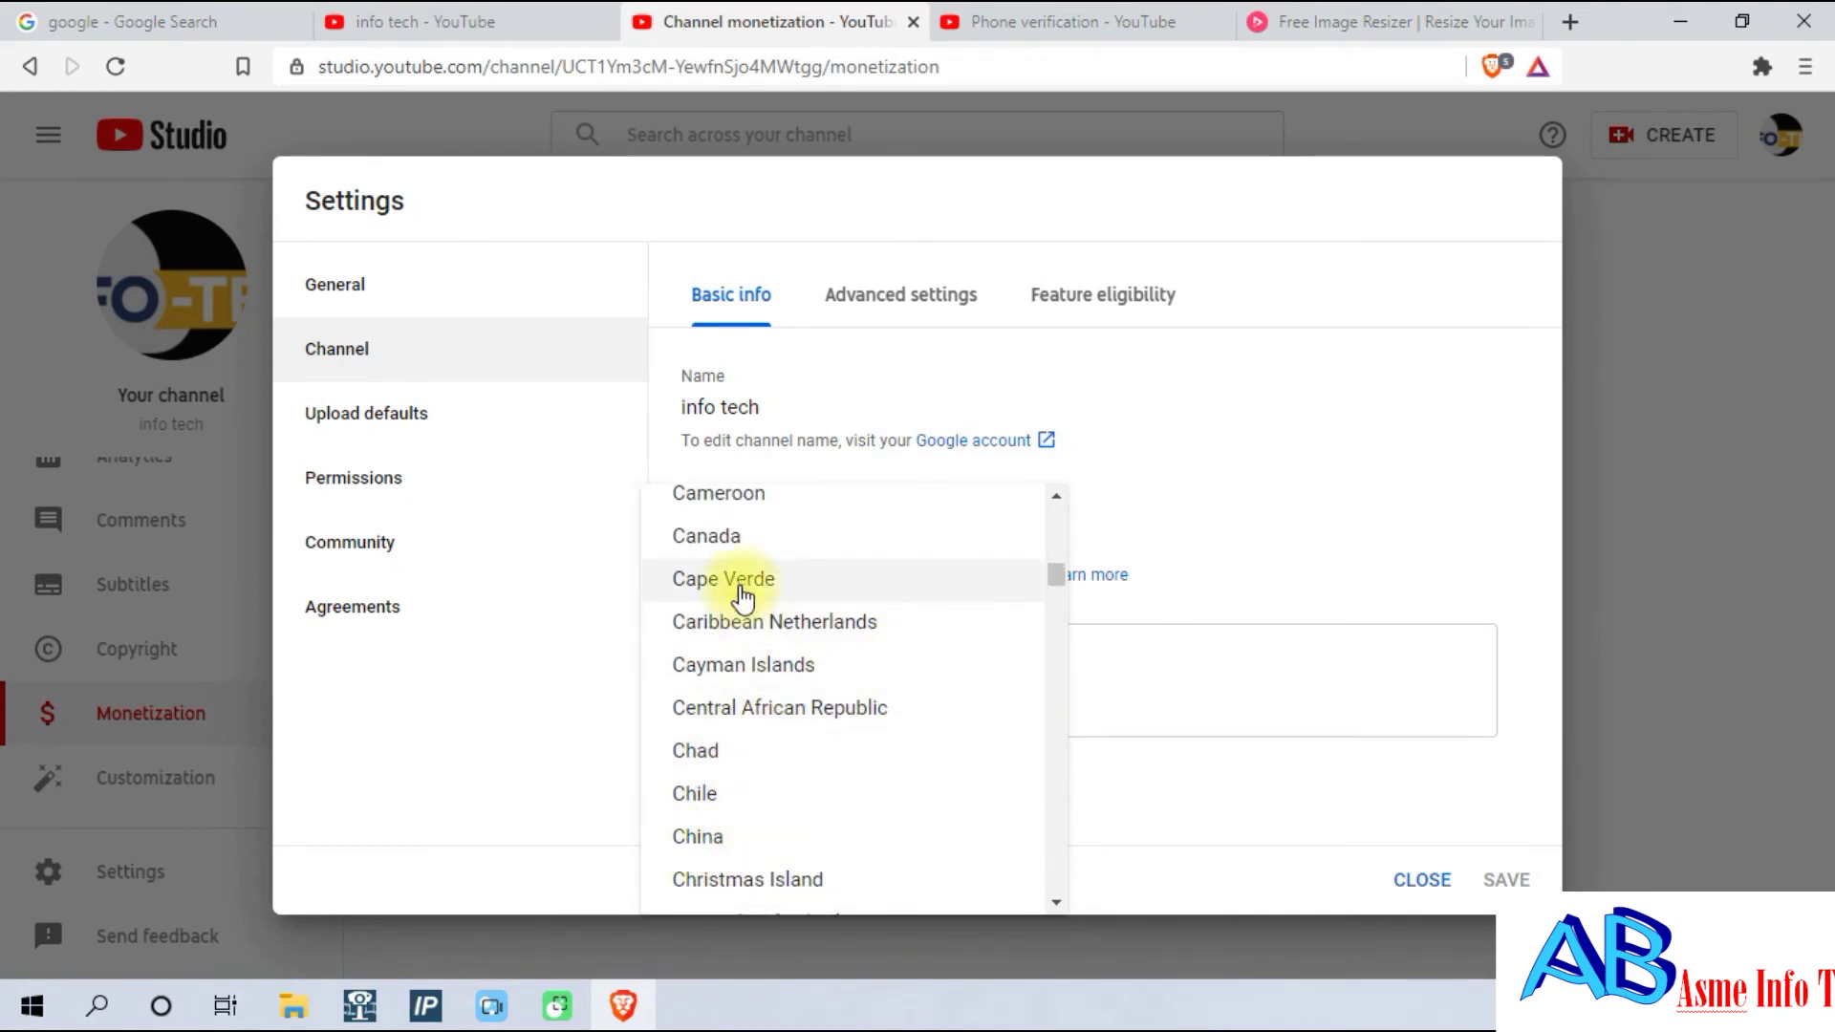
{"action": "left_click", "coordinate": [733, 547]}
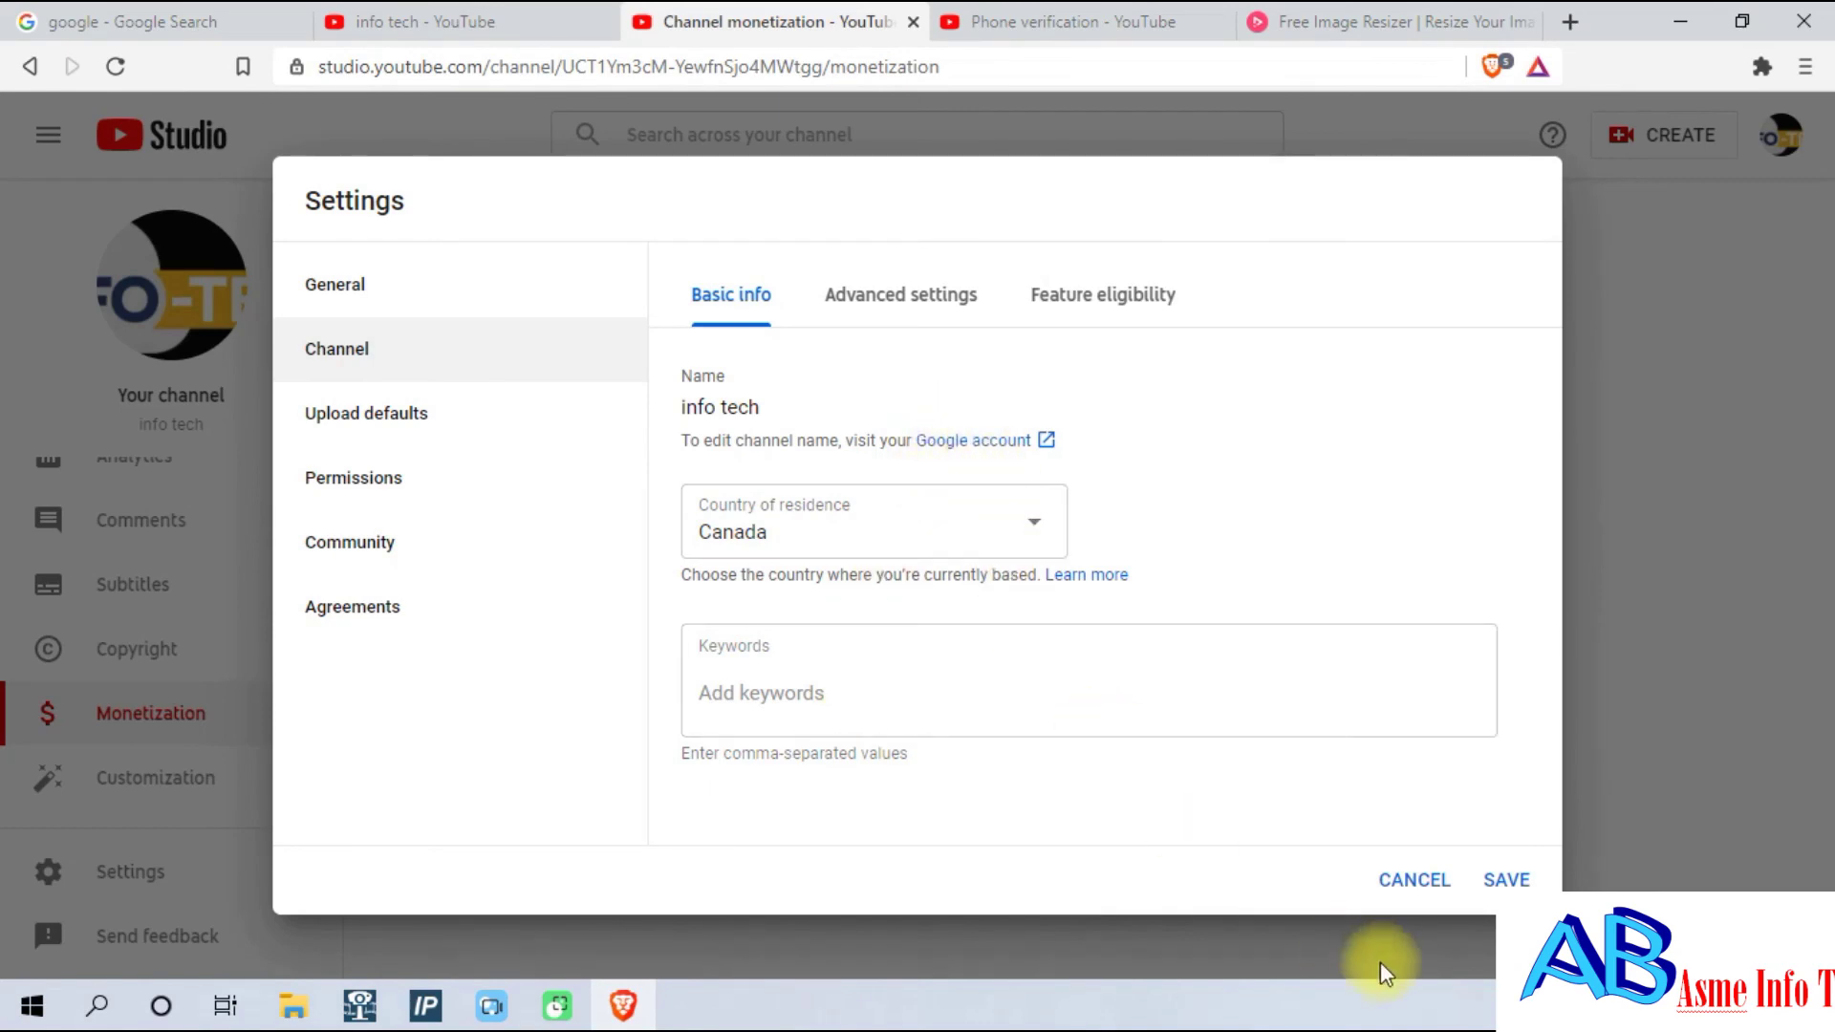
{"action": "left_click", "coordinate": [1506, 879]}
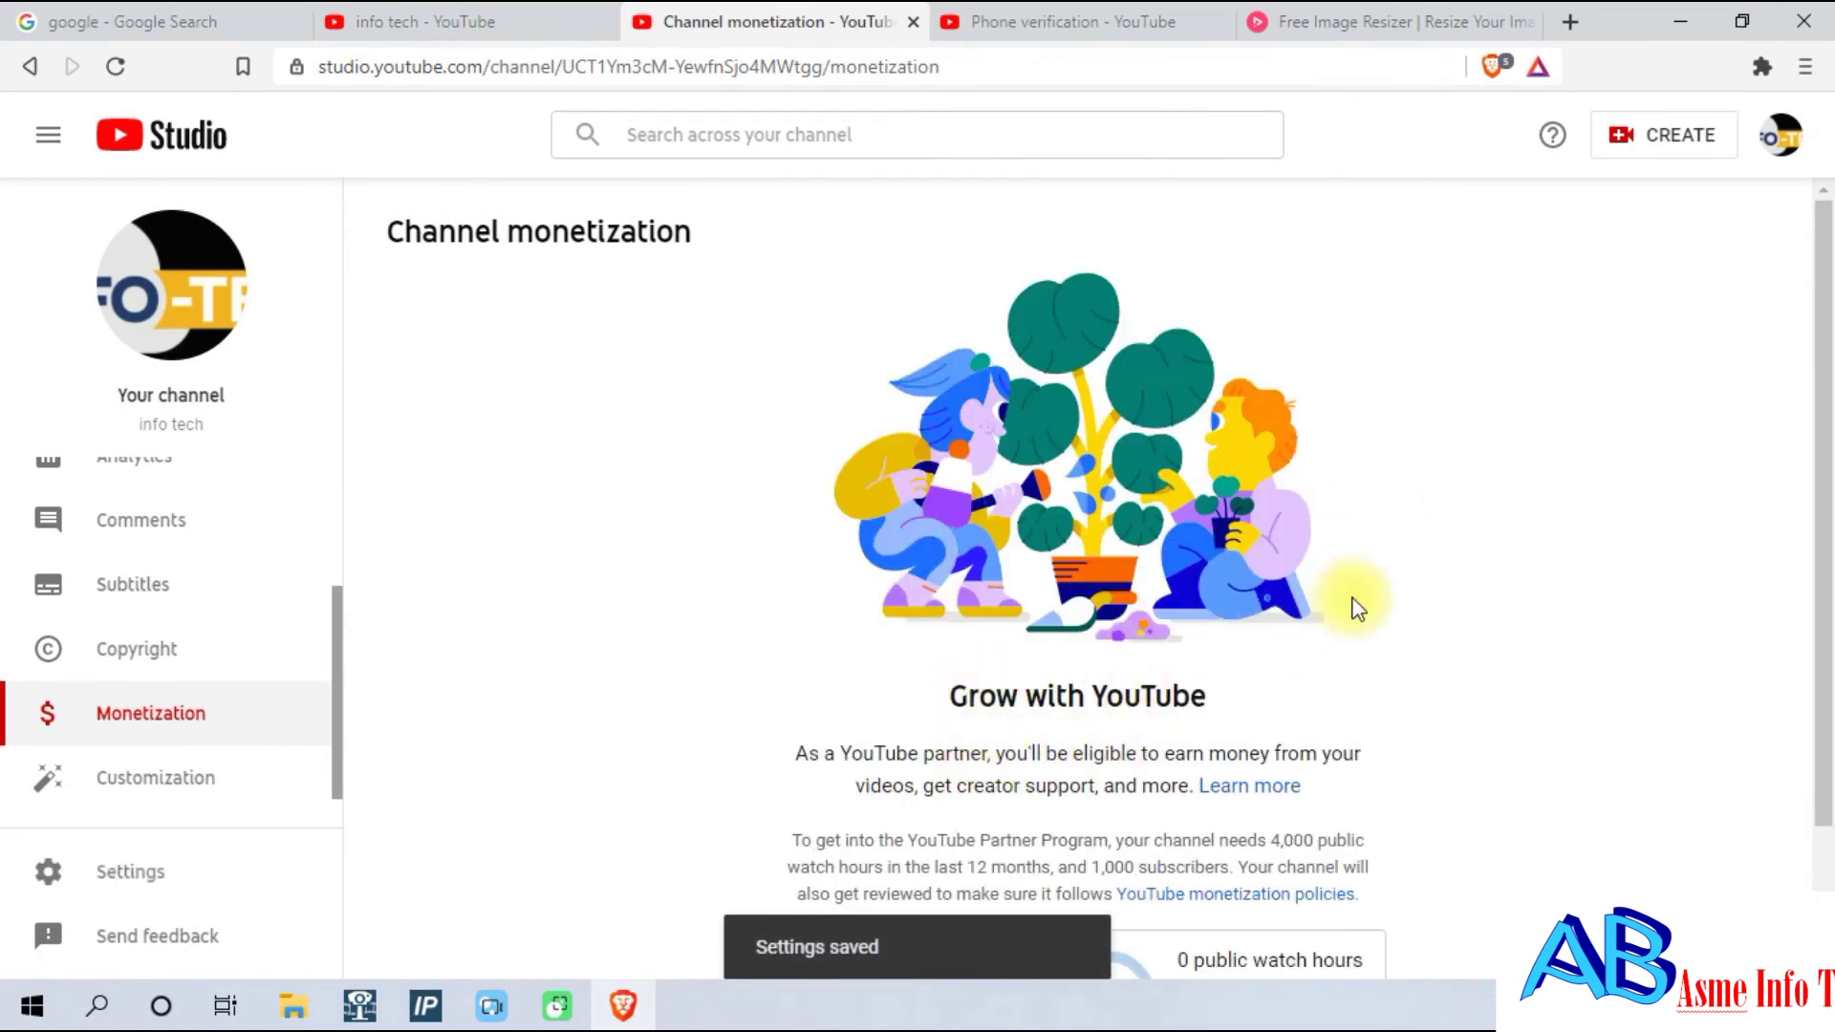
Check the Partner Program's subscriber and watch hour requirements, and request a notification when the channel becomes eligible.
{"action": "scroll", "coordinate": [1249, 608], "scroll_direction": "down", "scroll_amount": 2}
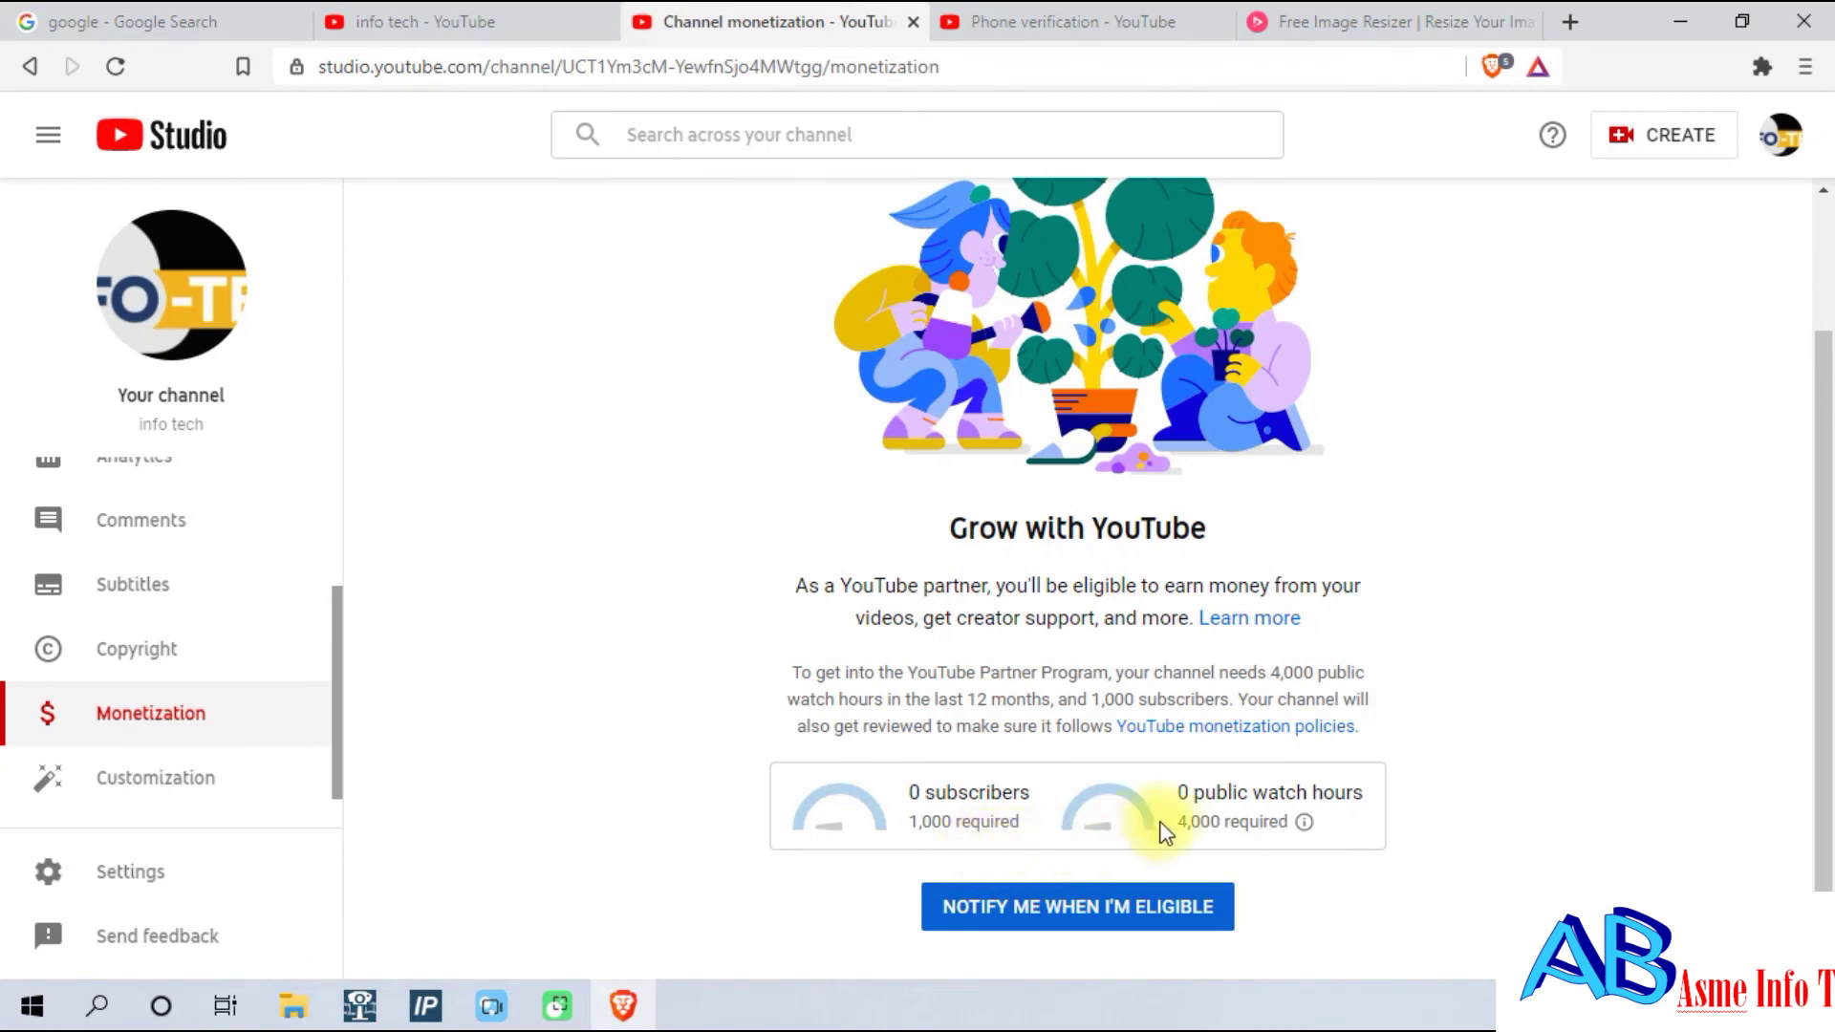
{"action": "mouse_move", "coordinate": [1210, 826]}
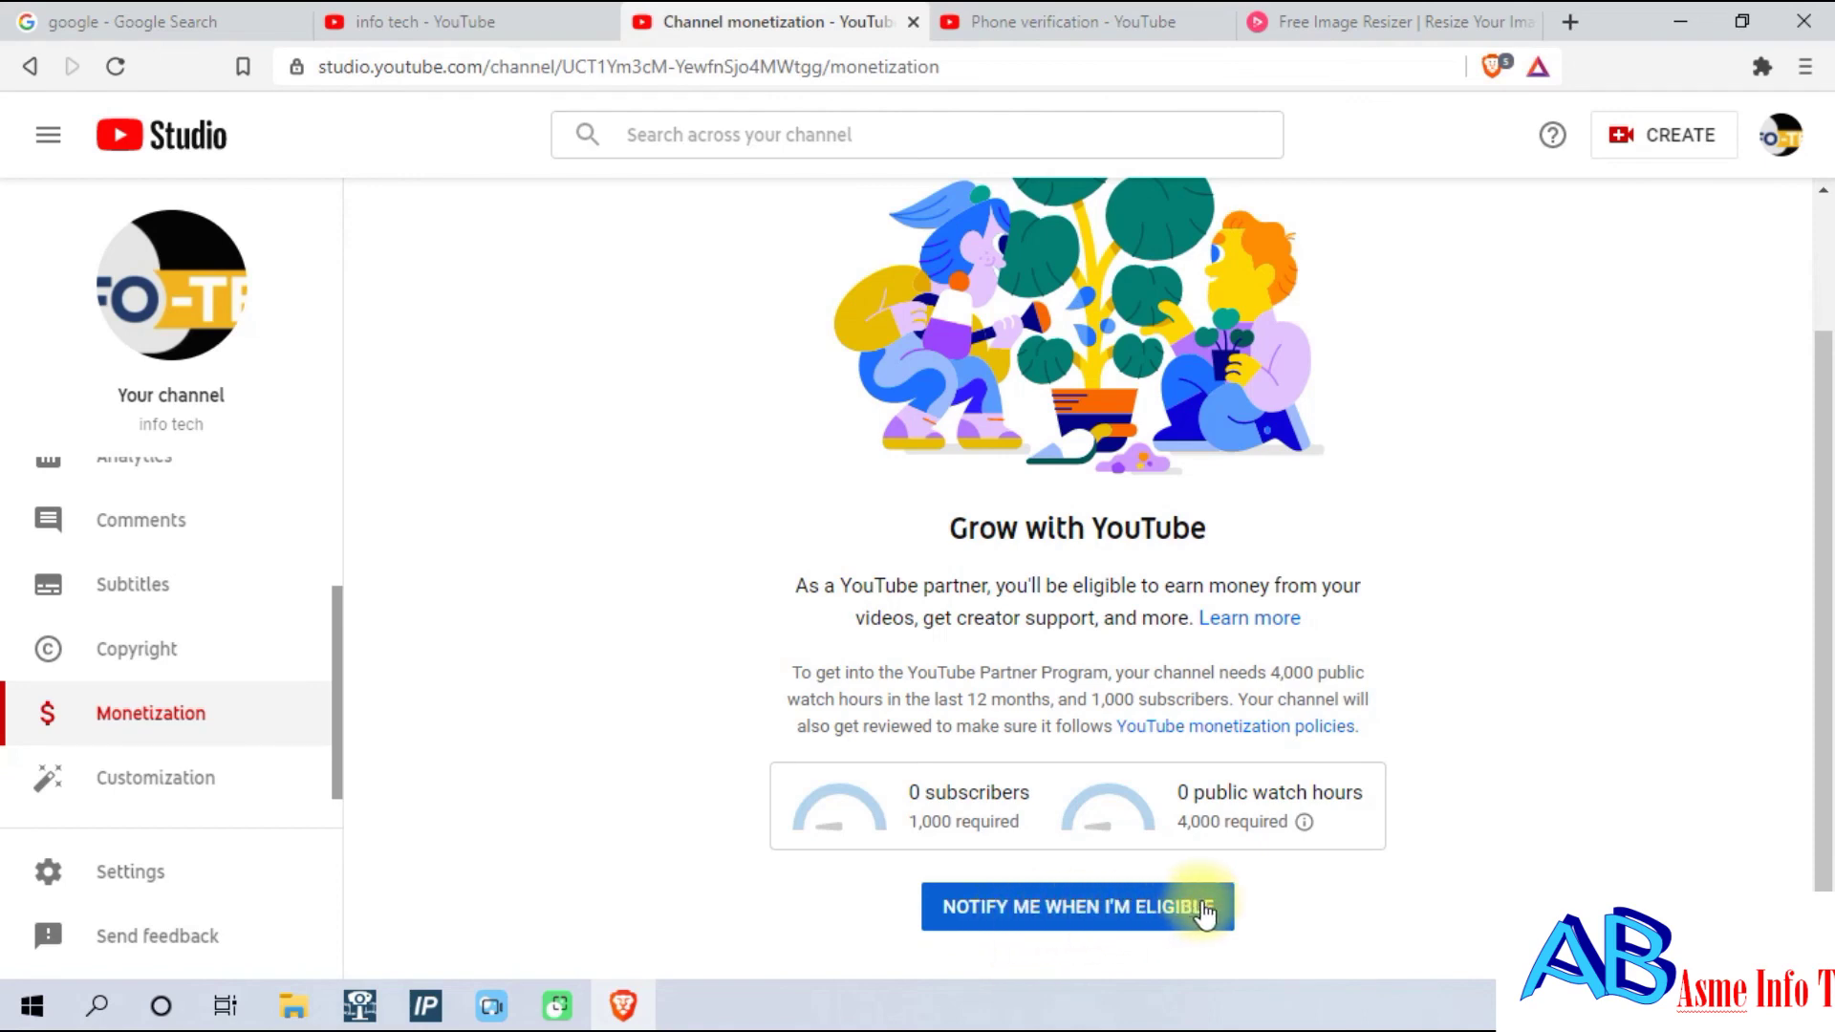
{"action": "left_click", "coordinate": [1033, 911]}
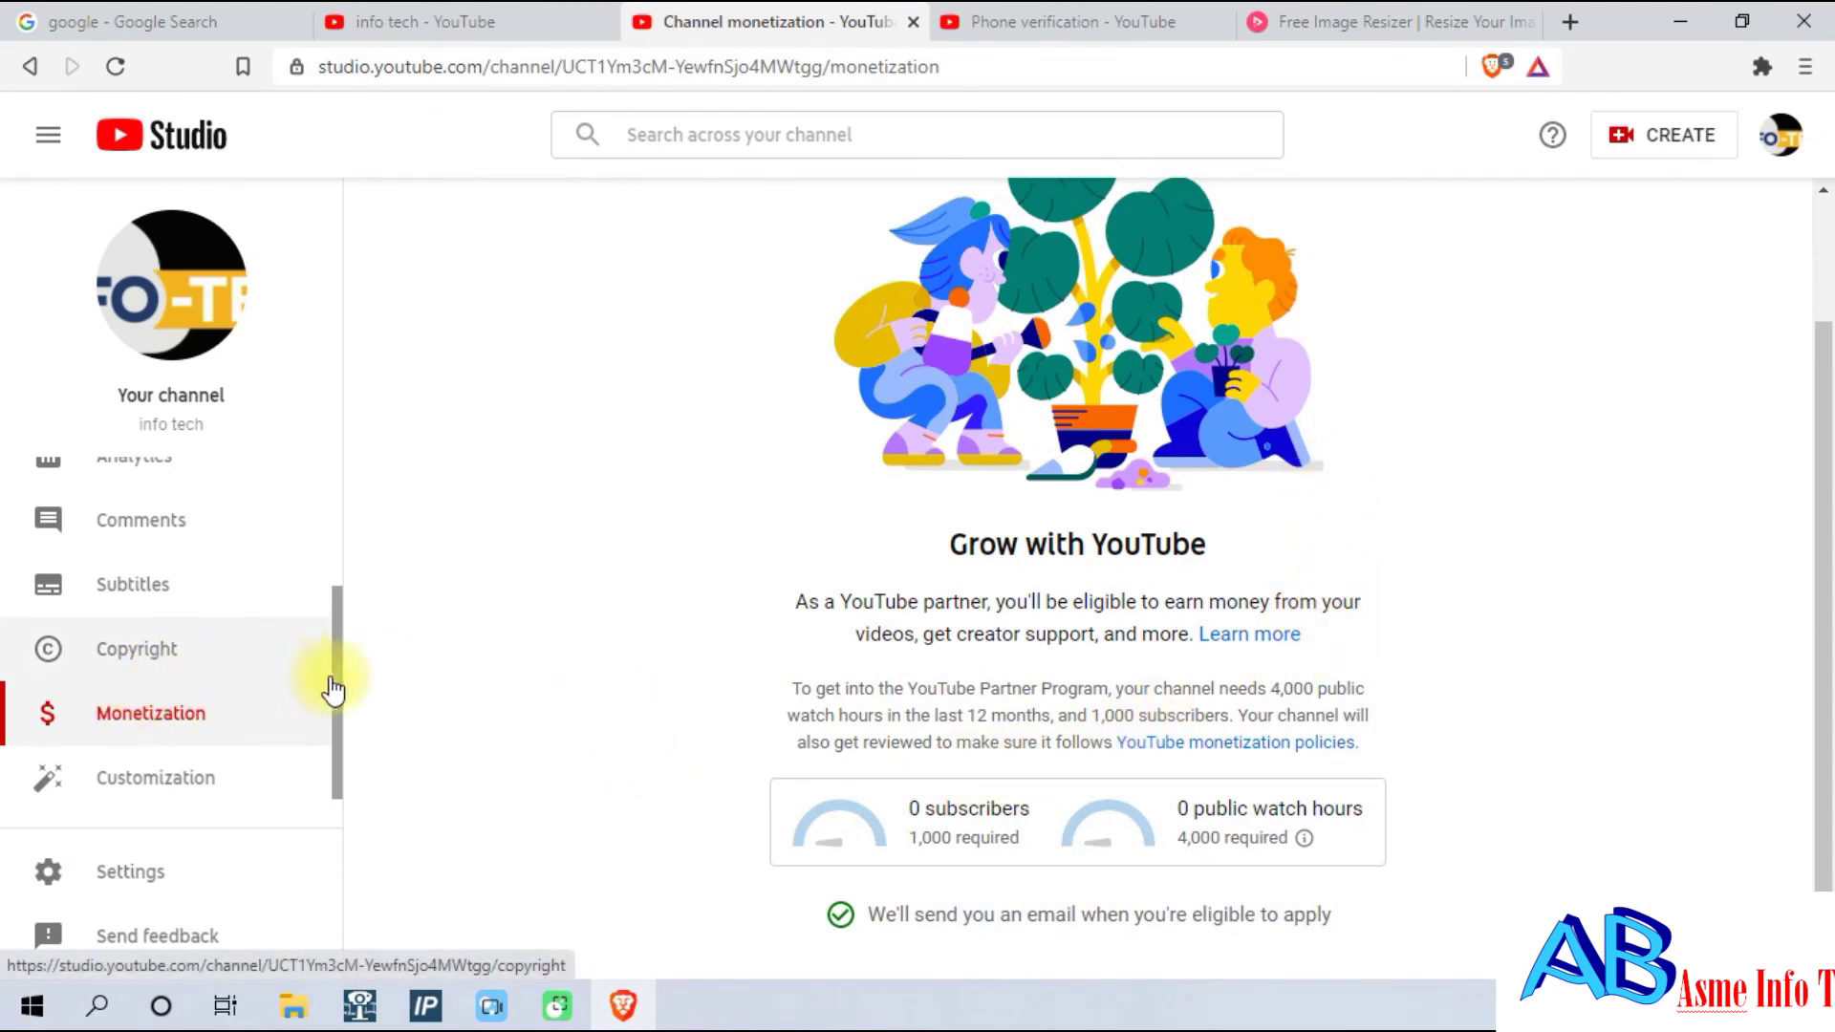
Return to the channel dashboard, view its video upload dialog and file selection, and close them without uploading anything.
{"action": "left_click_drag", "start_coordinate": [335, 684], "coordinate": [378, 779]}
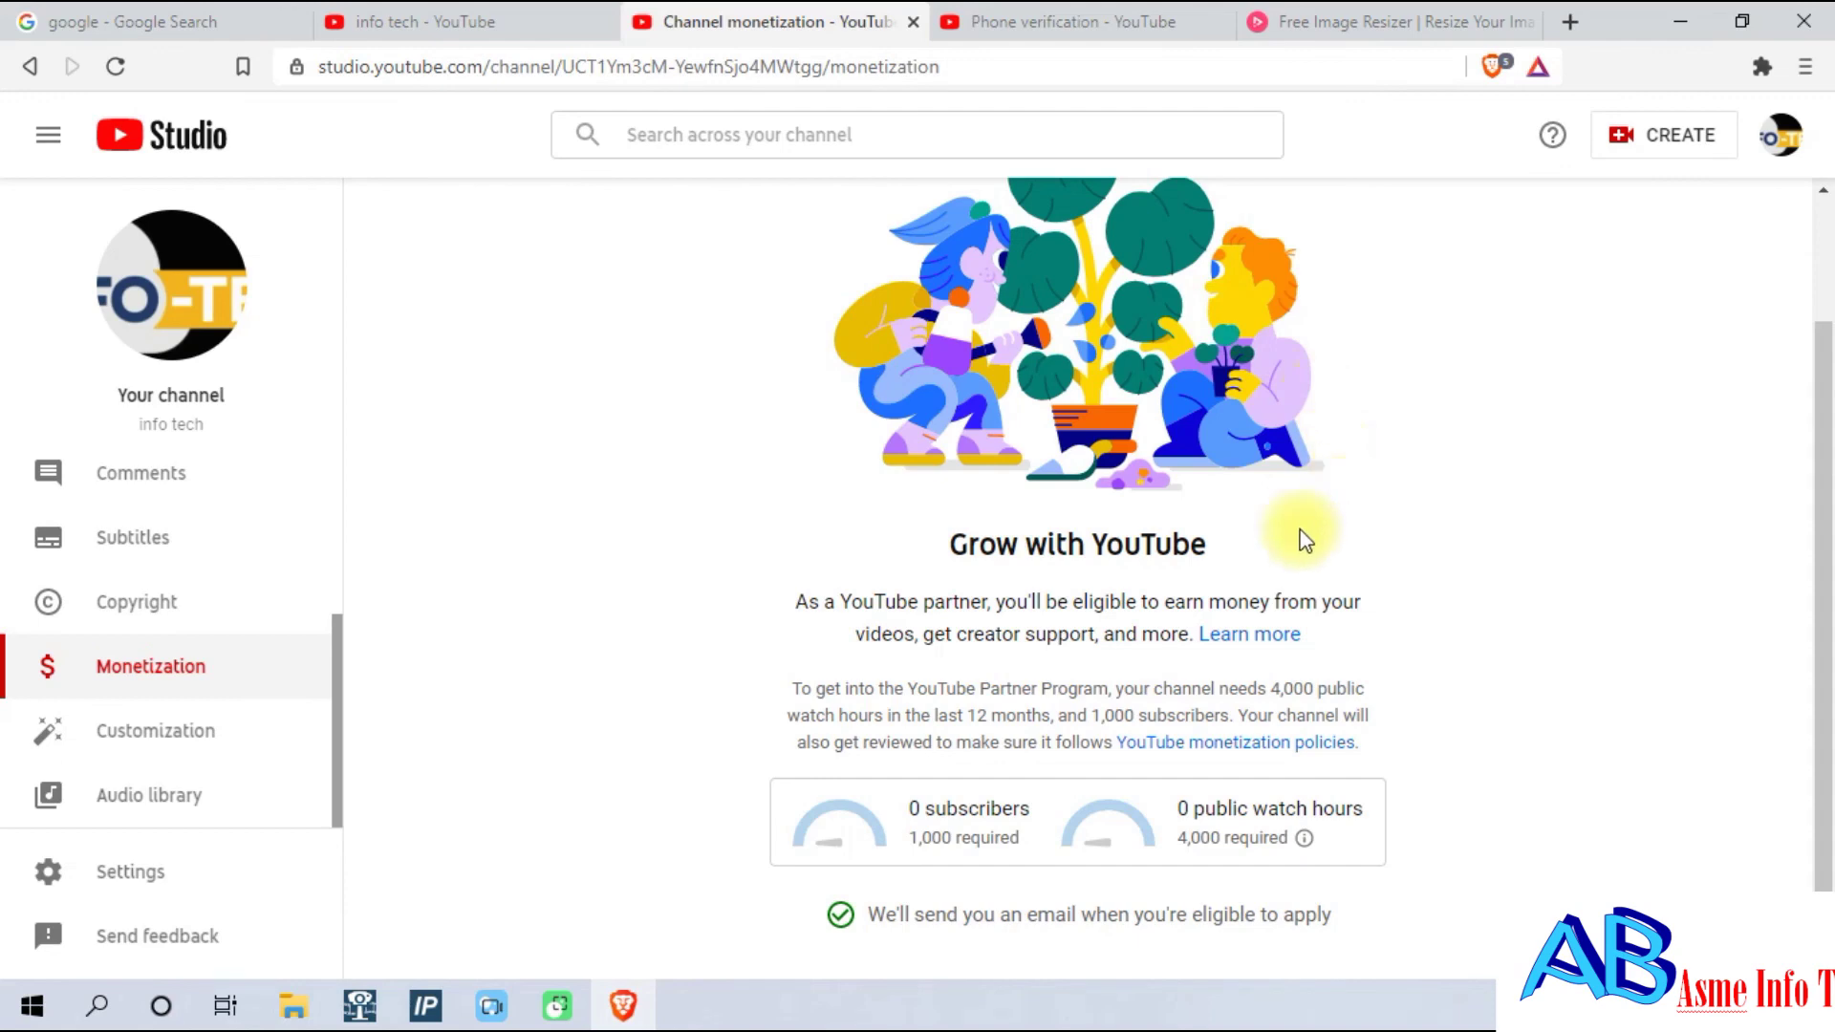
{"action": "scroll", "coordinate": [1303, 536], "scroll_direction": "up", "scroll_amount": 2}
{"action": "left_click_drag", "start_coordinate": [335, 705], "coordinate": [377, 356]}
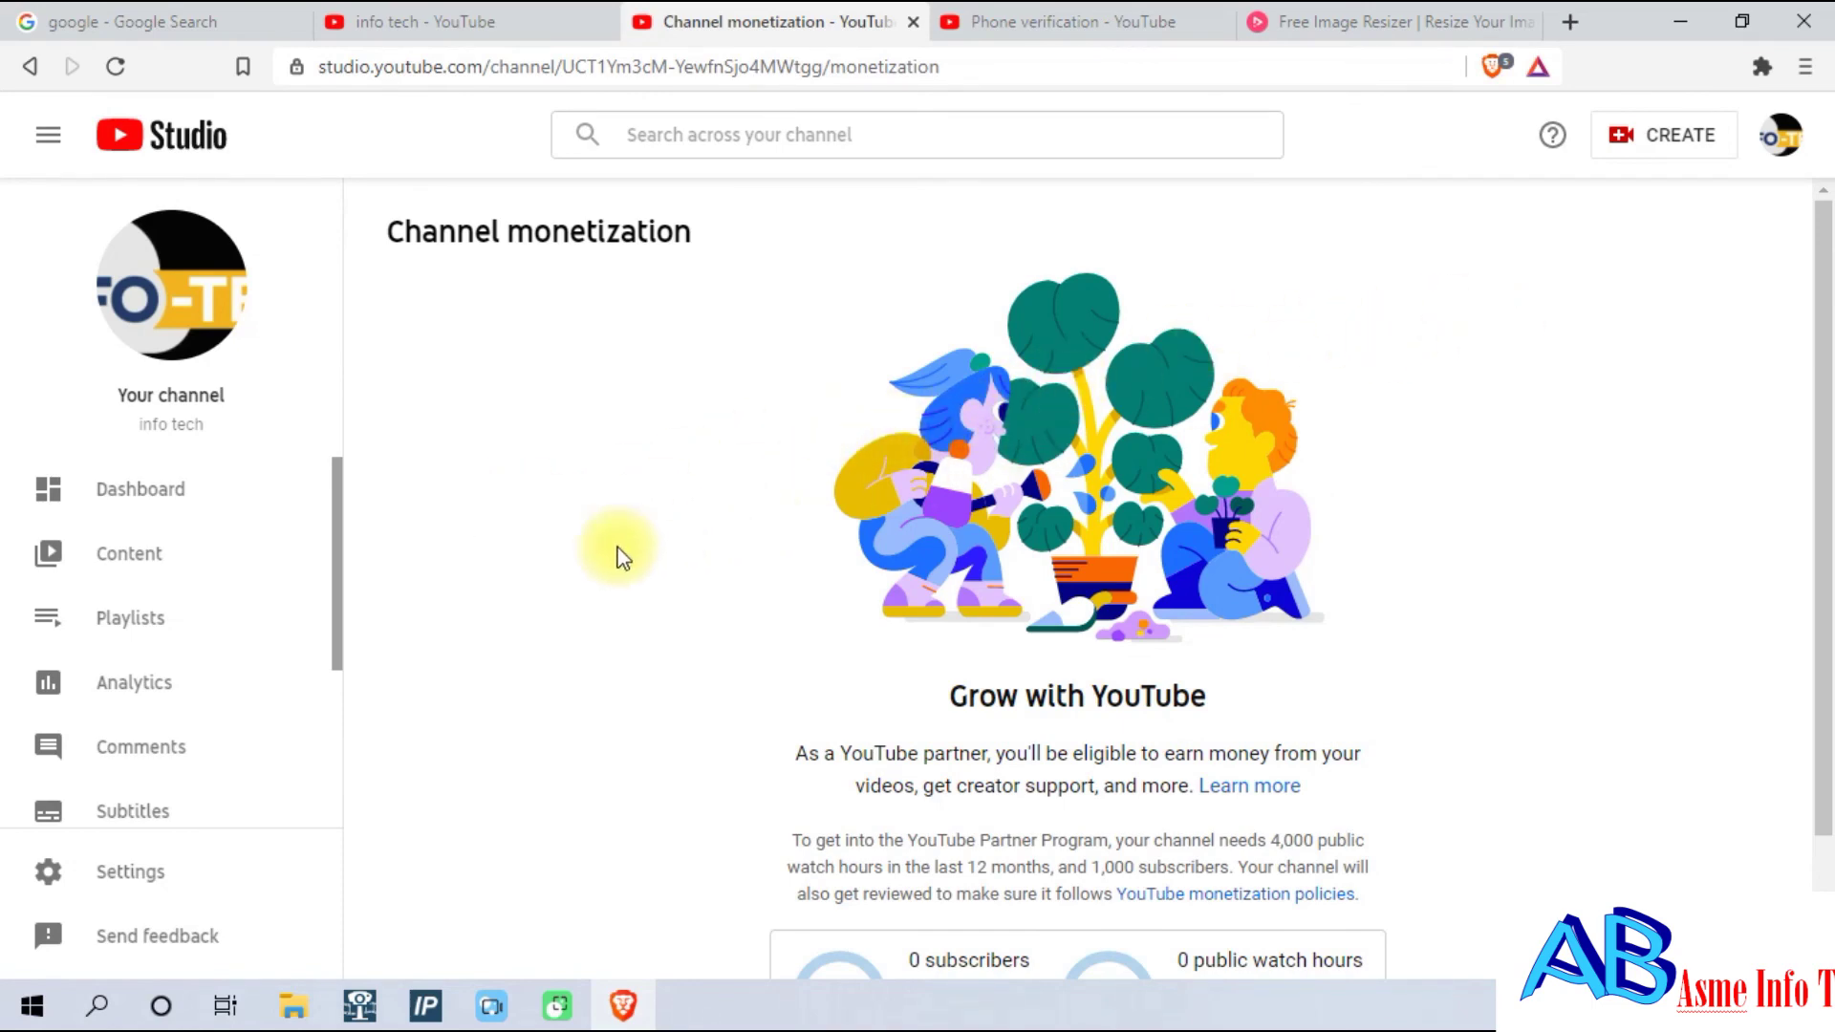
{"action": "left_click", "coordinate": [163, 493]}
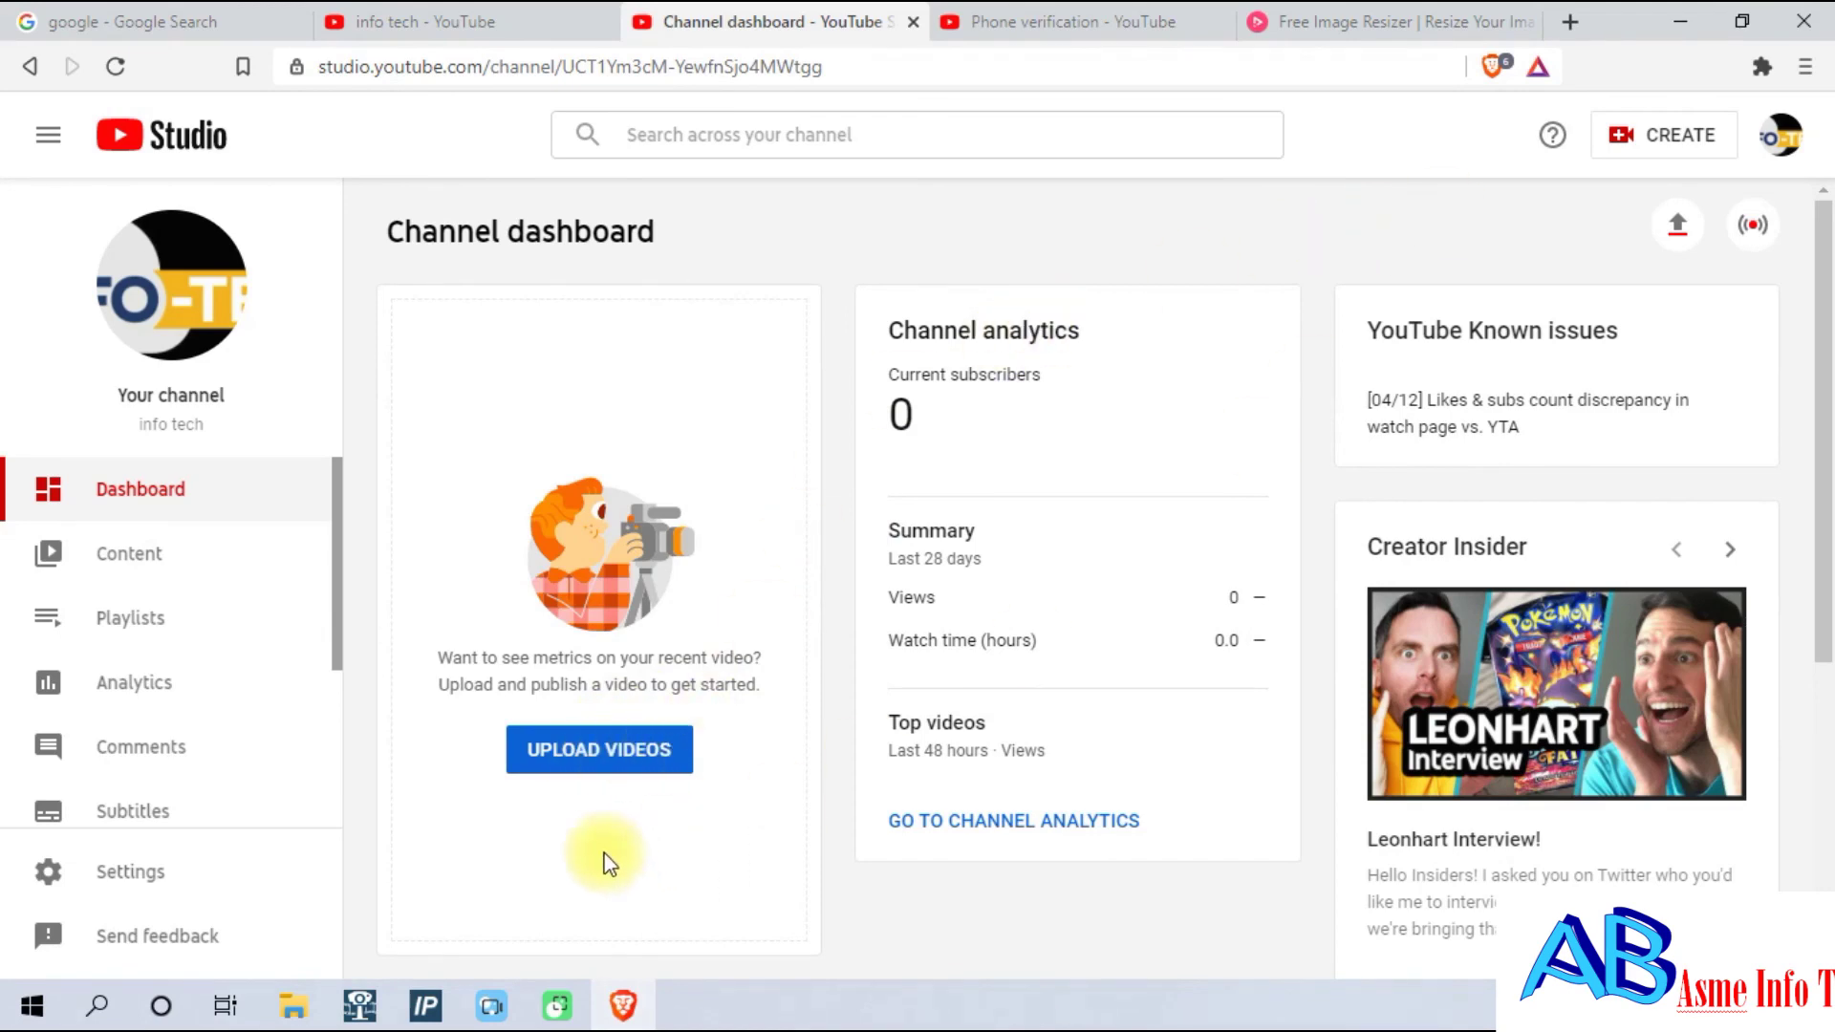
{"action": "left_click", "coordinate": [601, 753]}
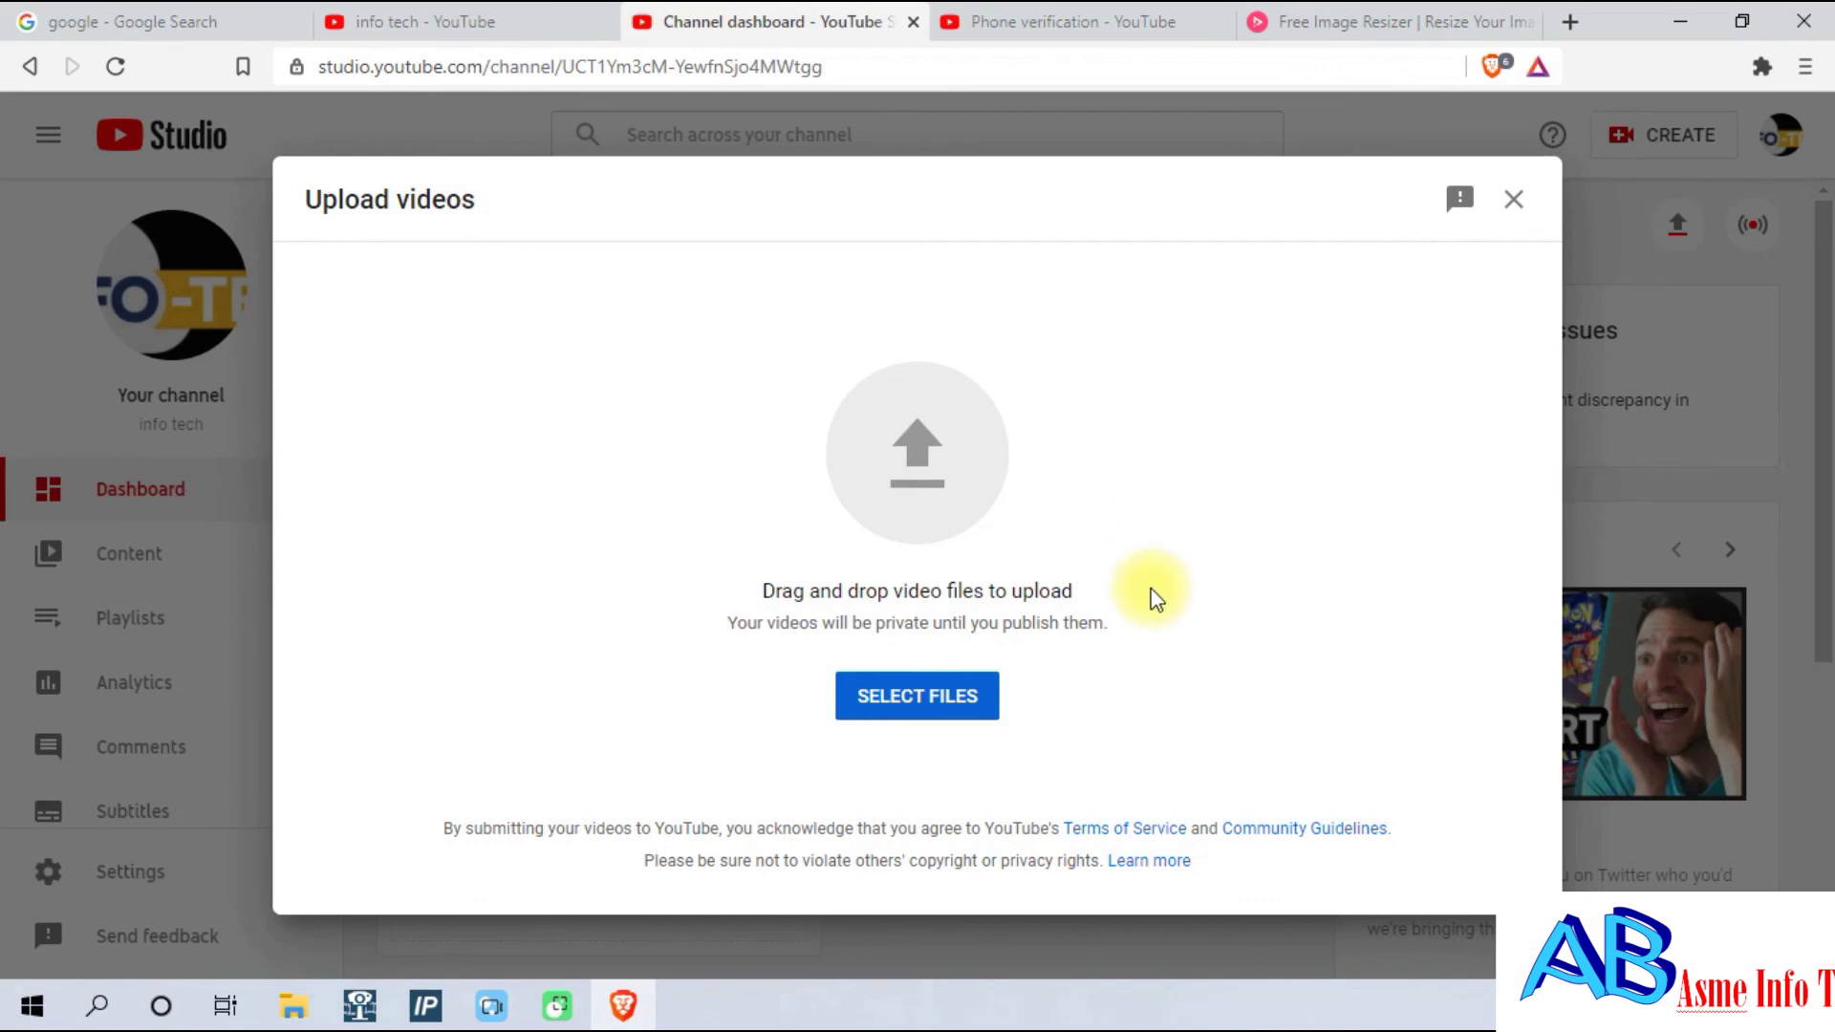
{"action": "left_click", "coordinate": [915, 707]}
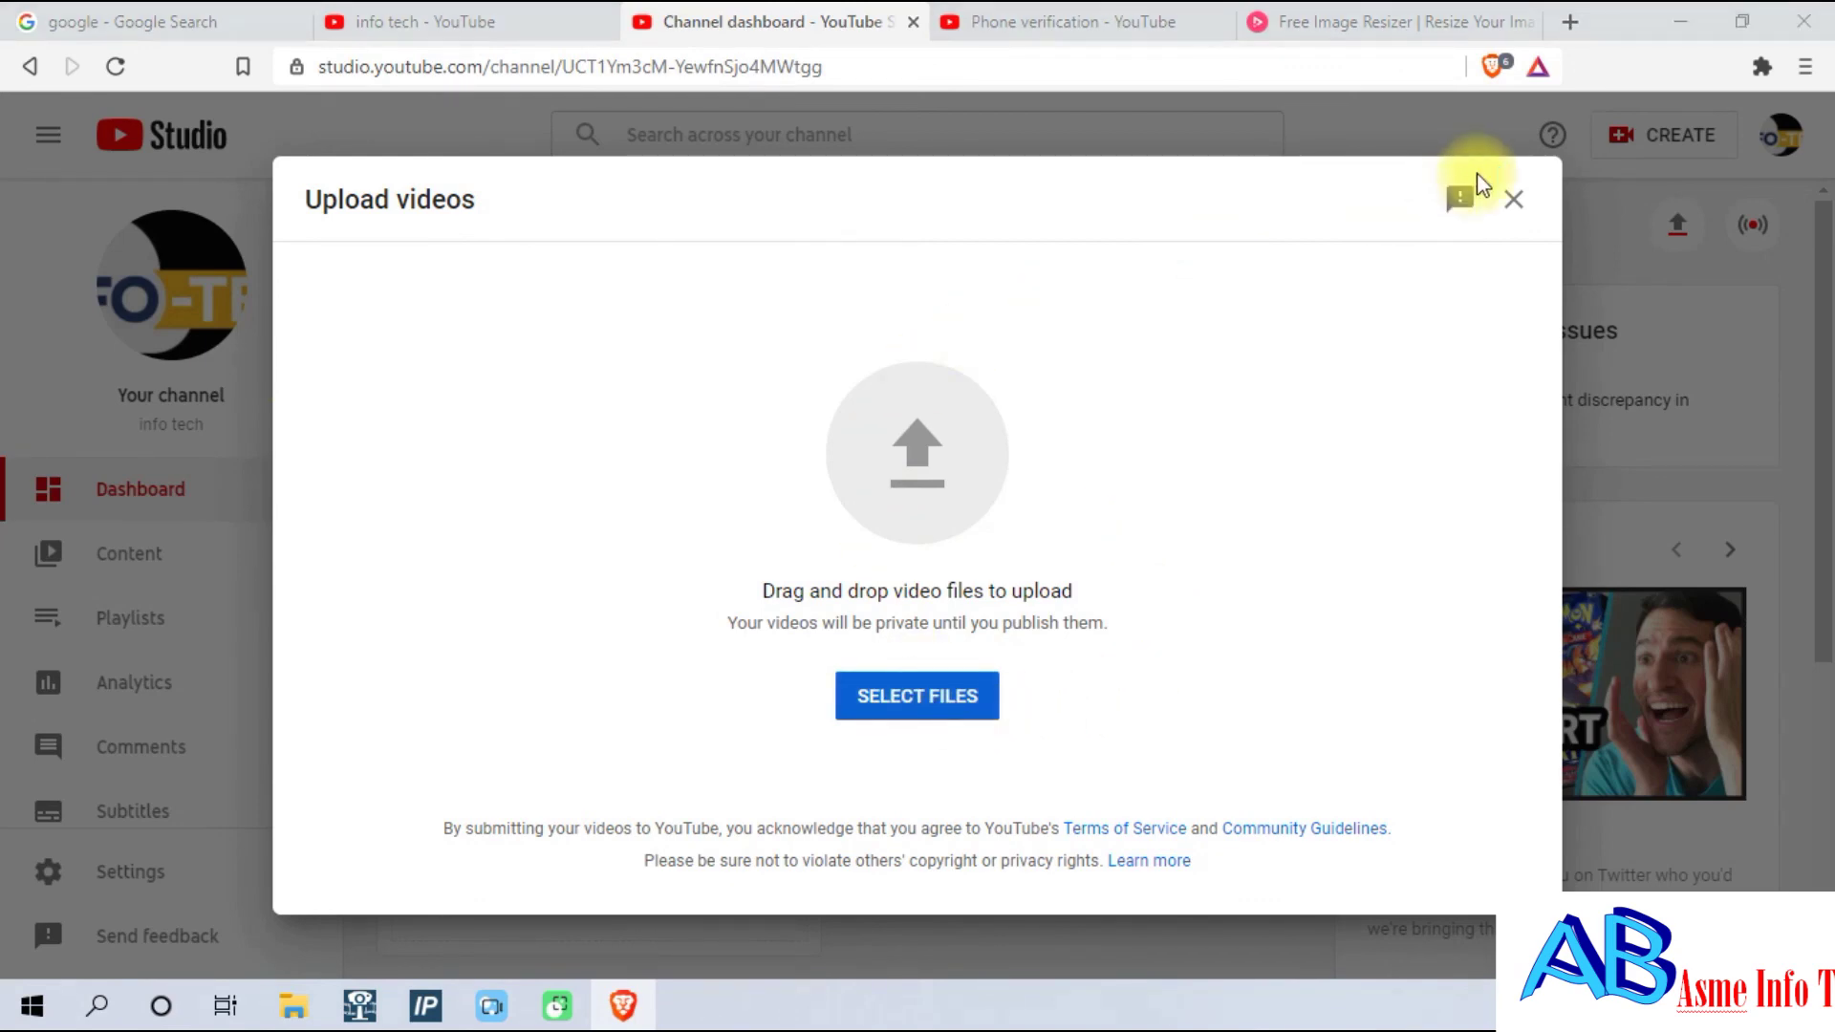
{"action": "left_click", "coordinate": [886, 21]}
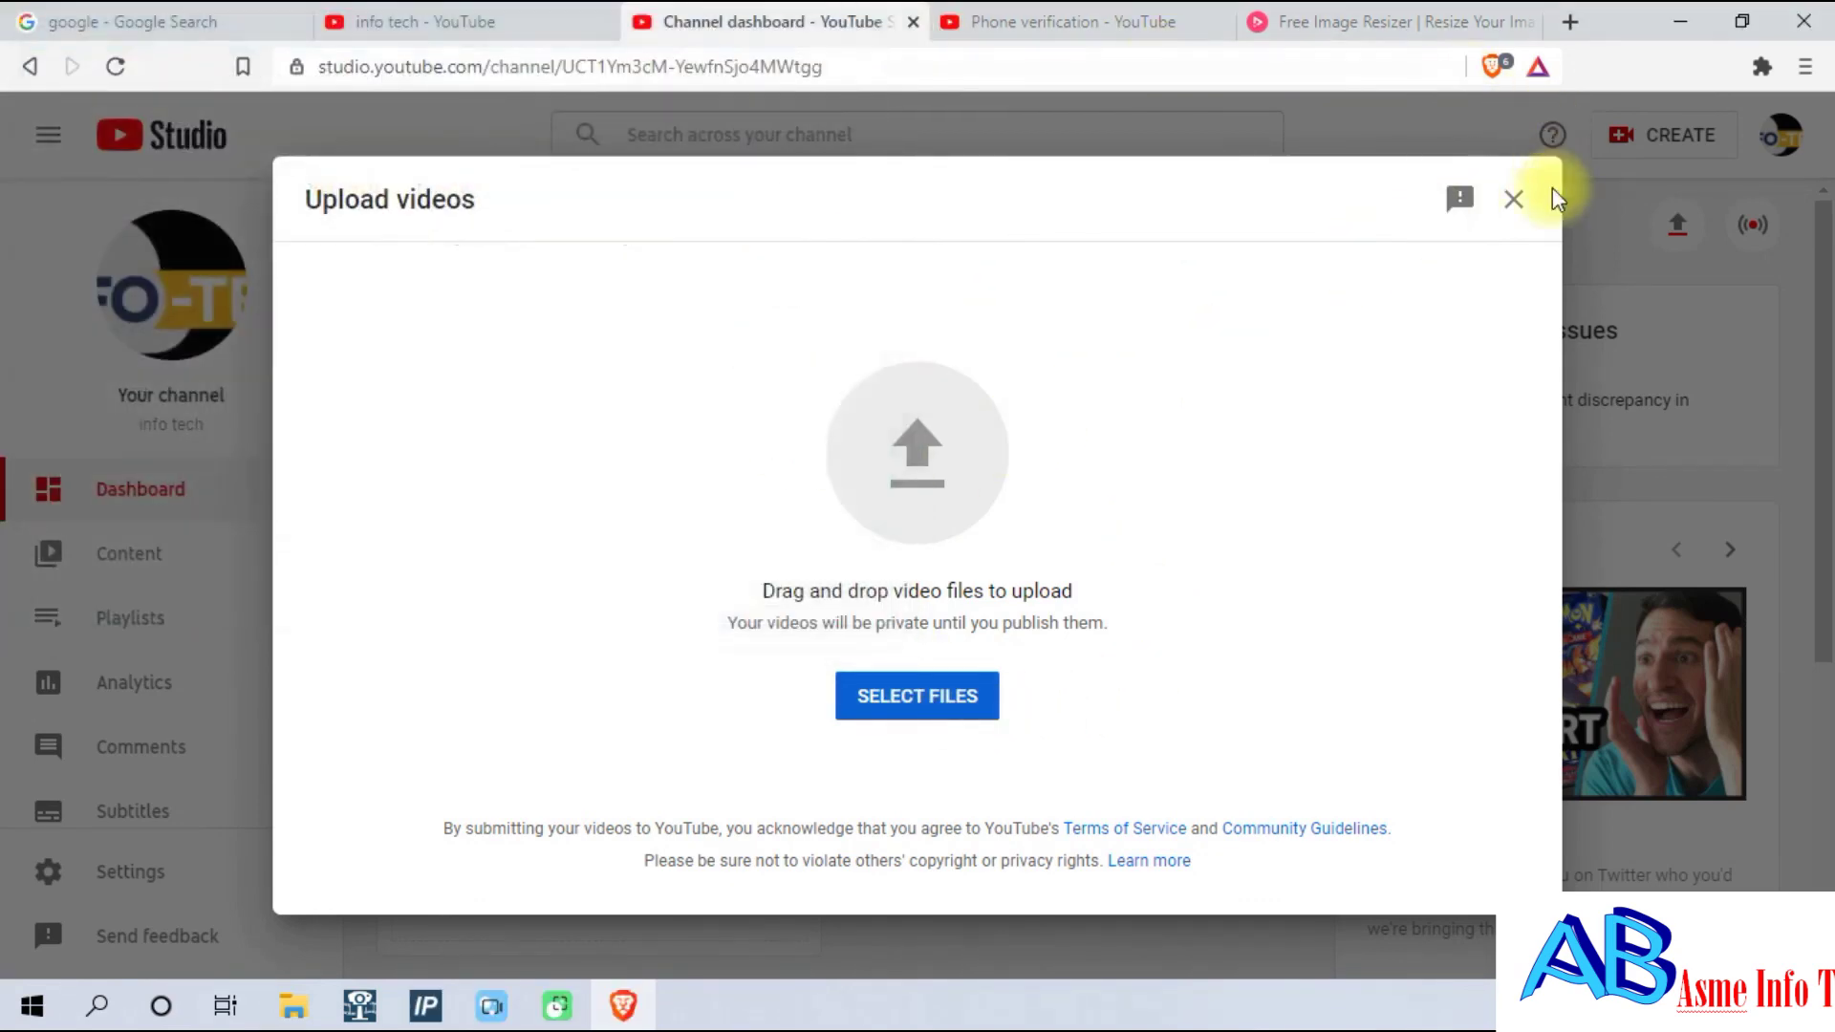
{"action": "left_click", "coordinate": [1520, 200]}
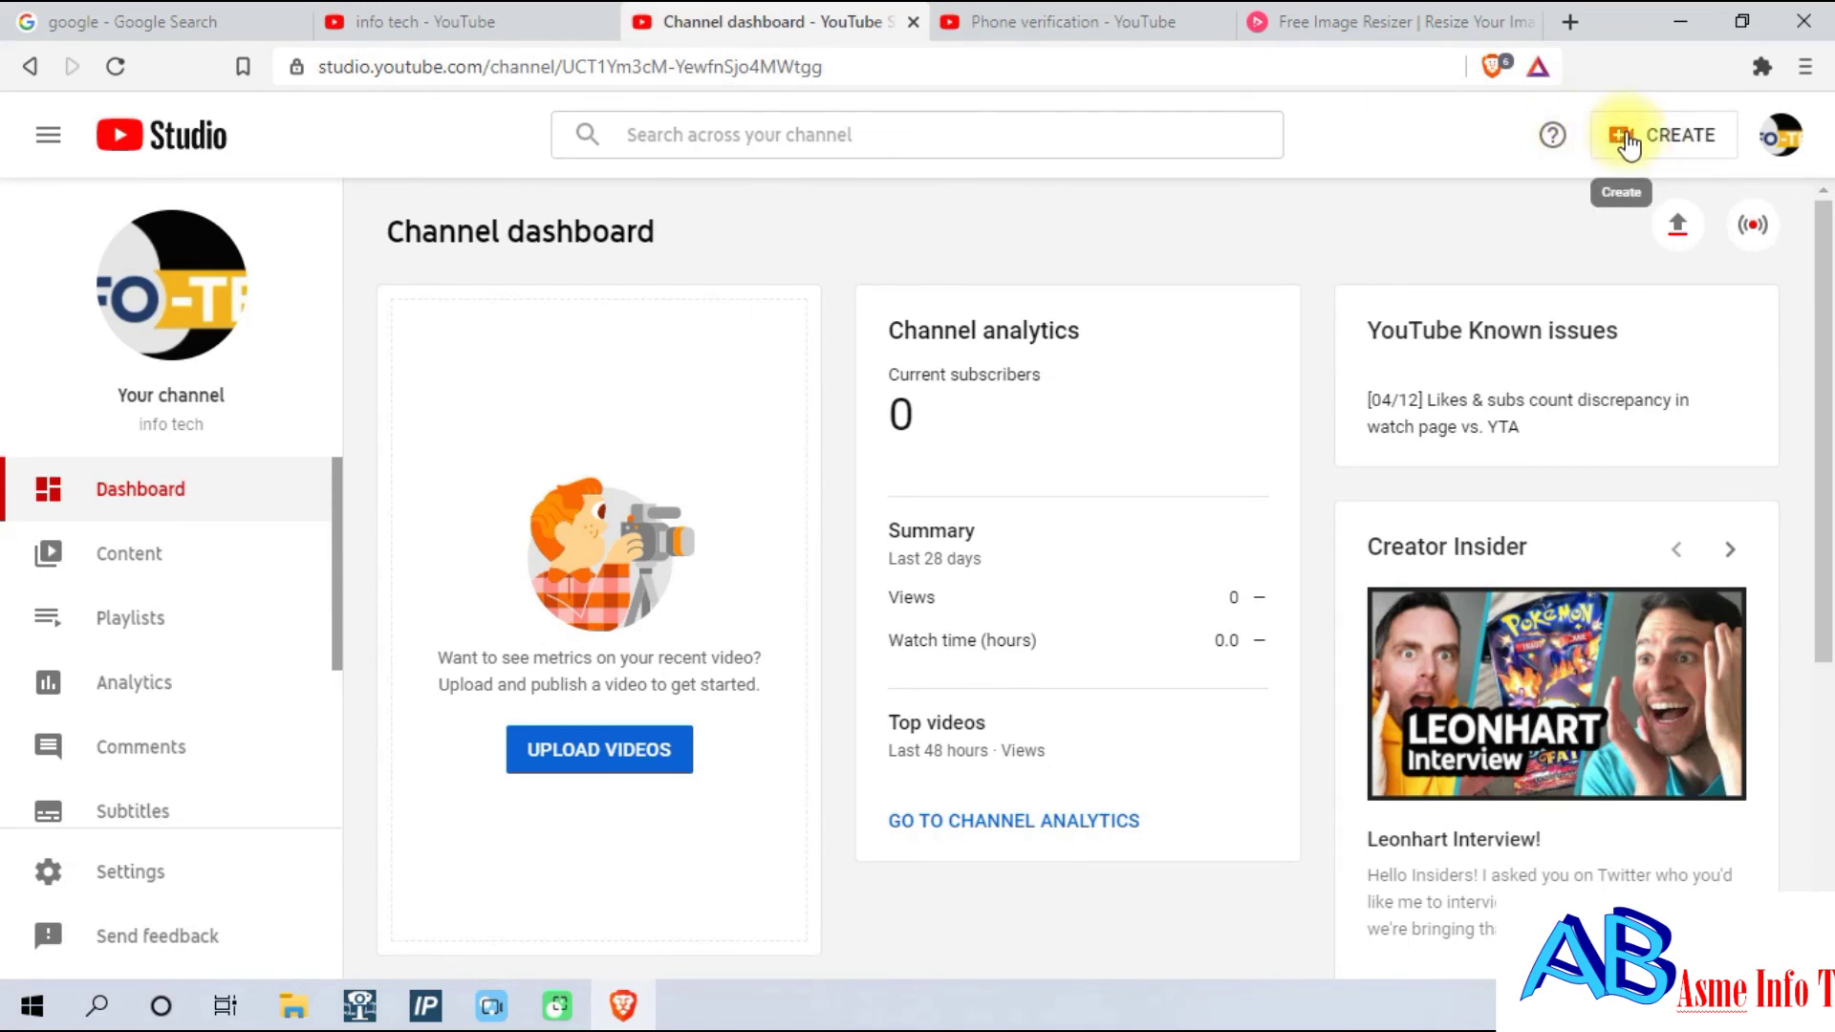
View the Create options for uploading videos and going live, open the video upload dialog from there, and close it.
{"action": "left_click", "coordinate": [1624, 136]}
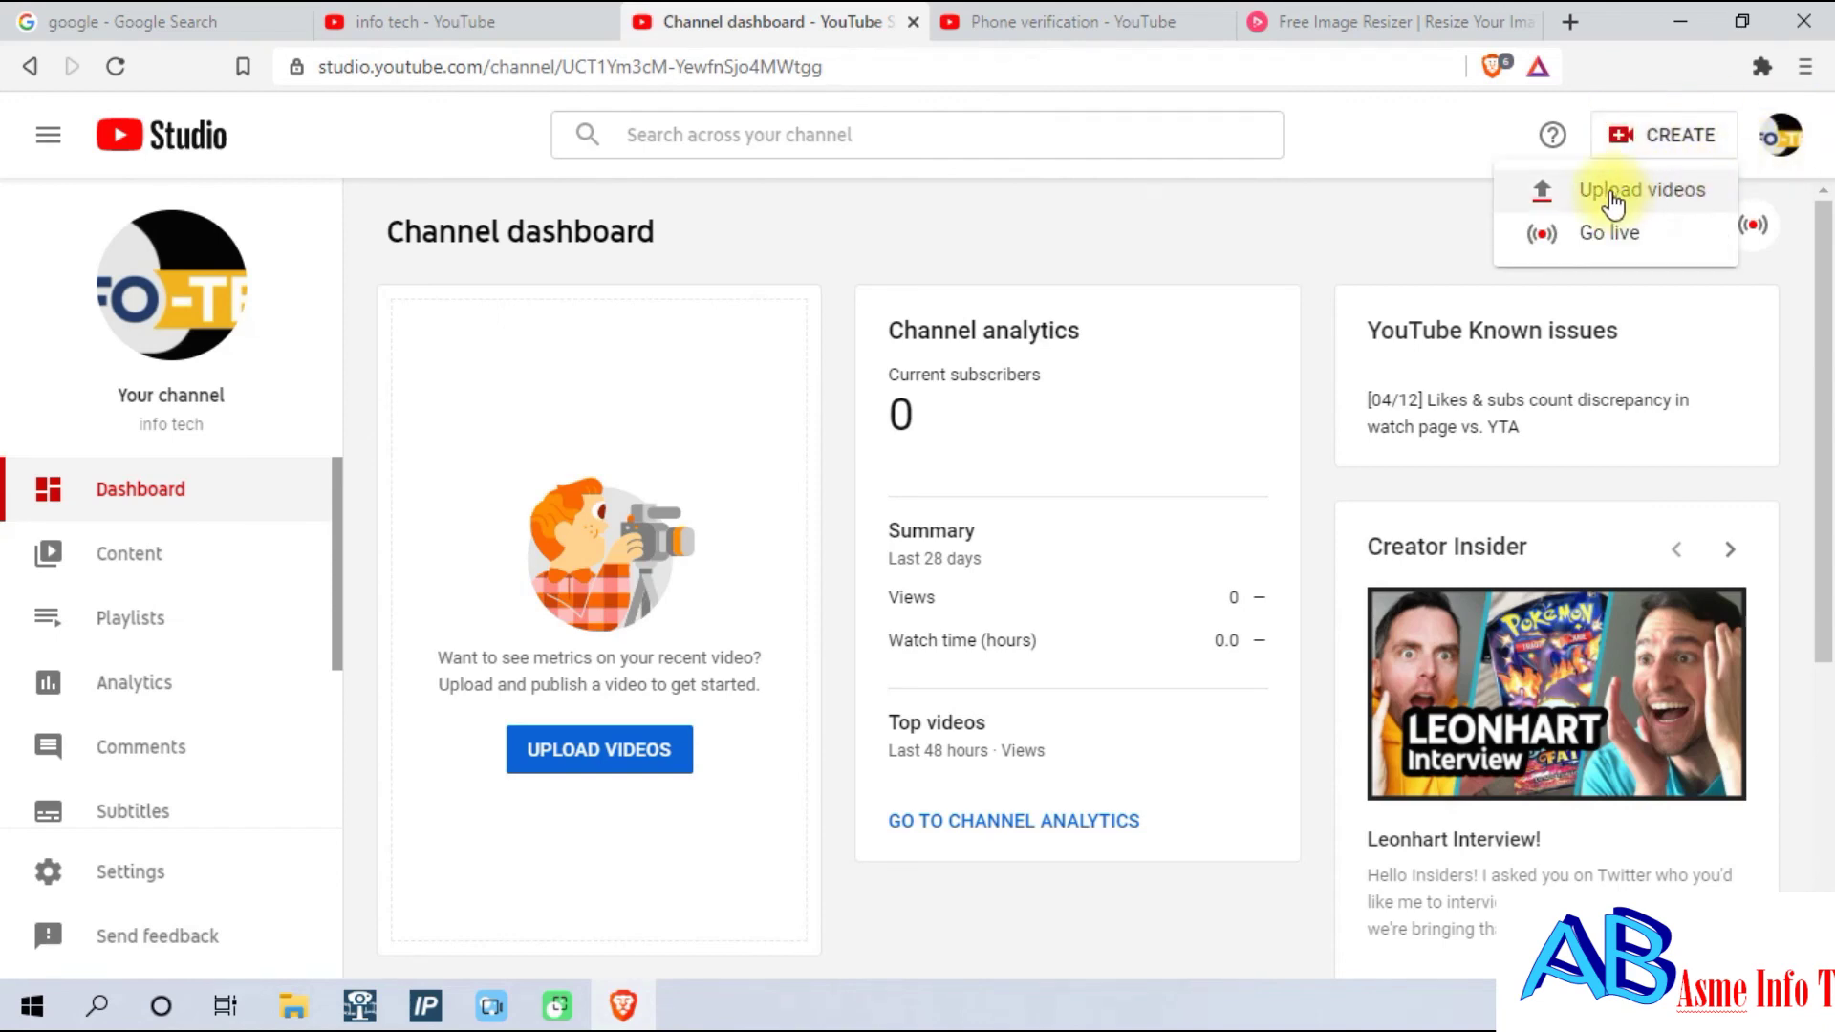
{"action": "left_click", "coordinate": [1548, 190]}
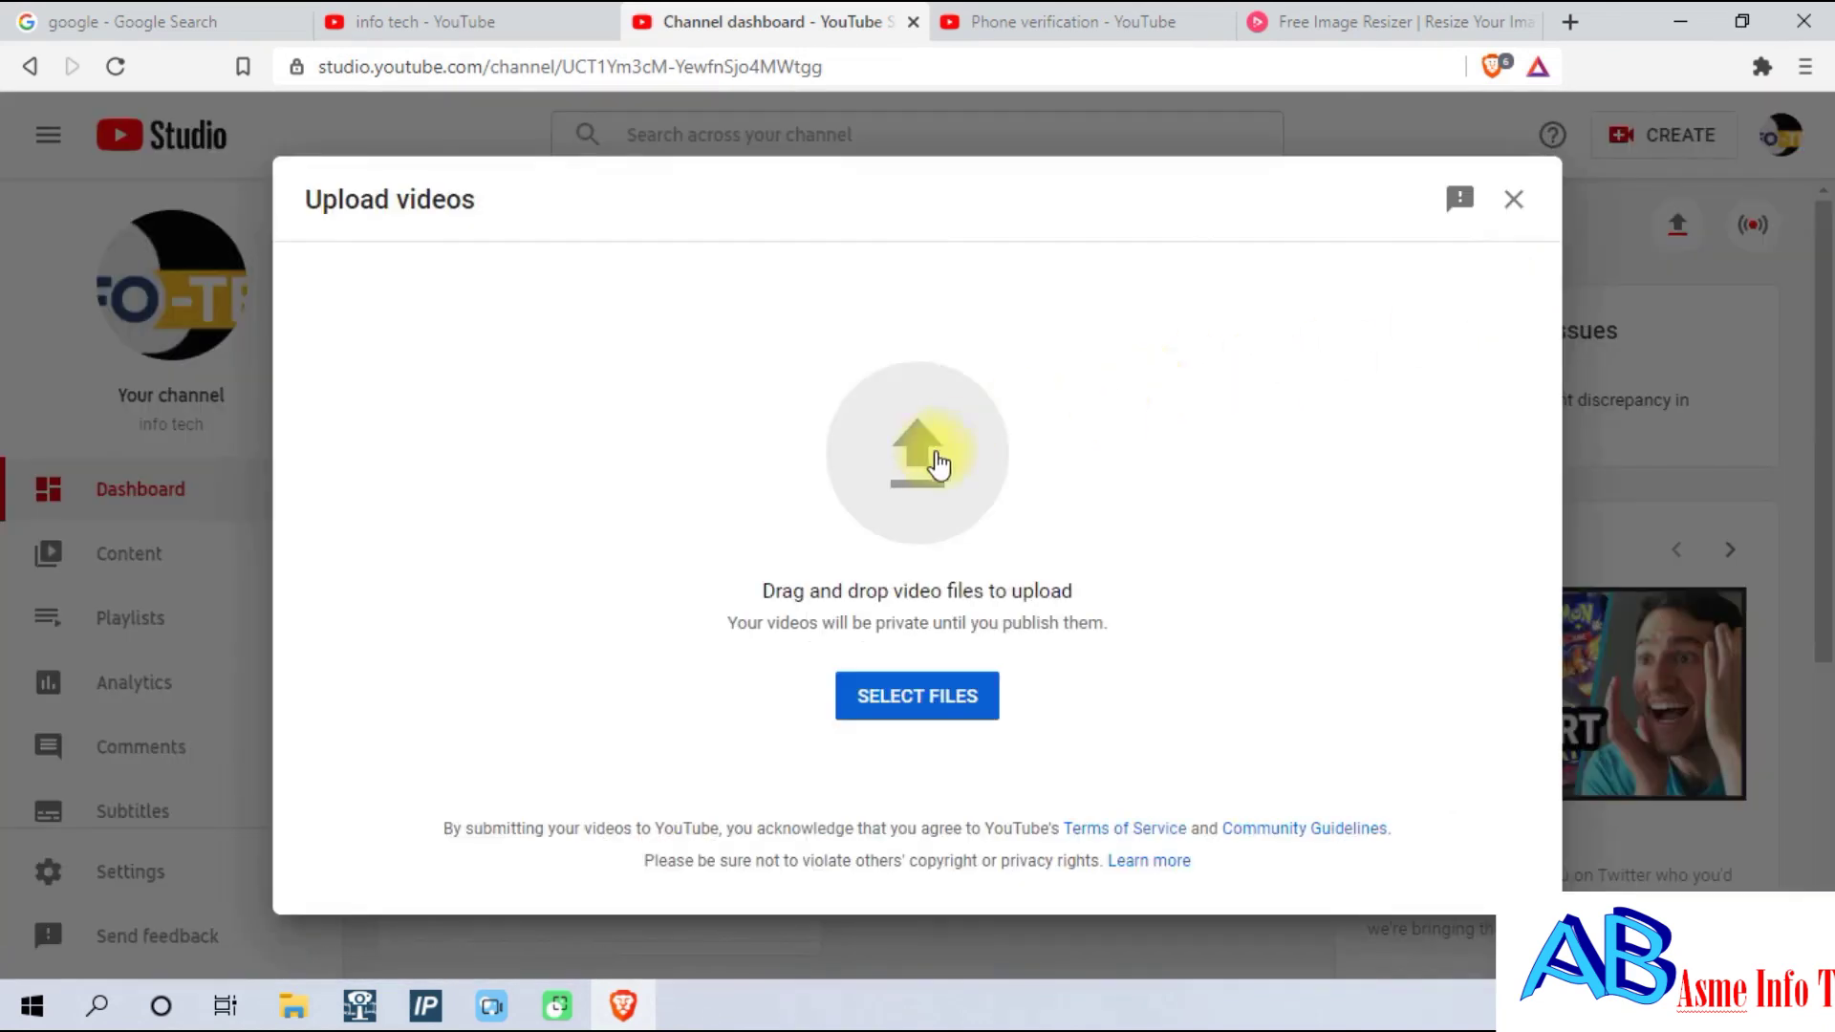
{"action": "left_click", "coordinate": [1517, 201]}
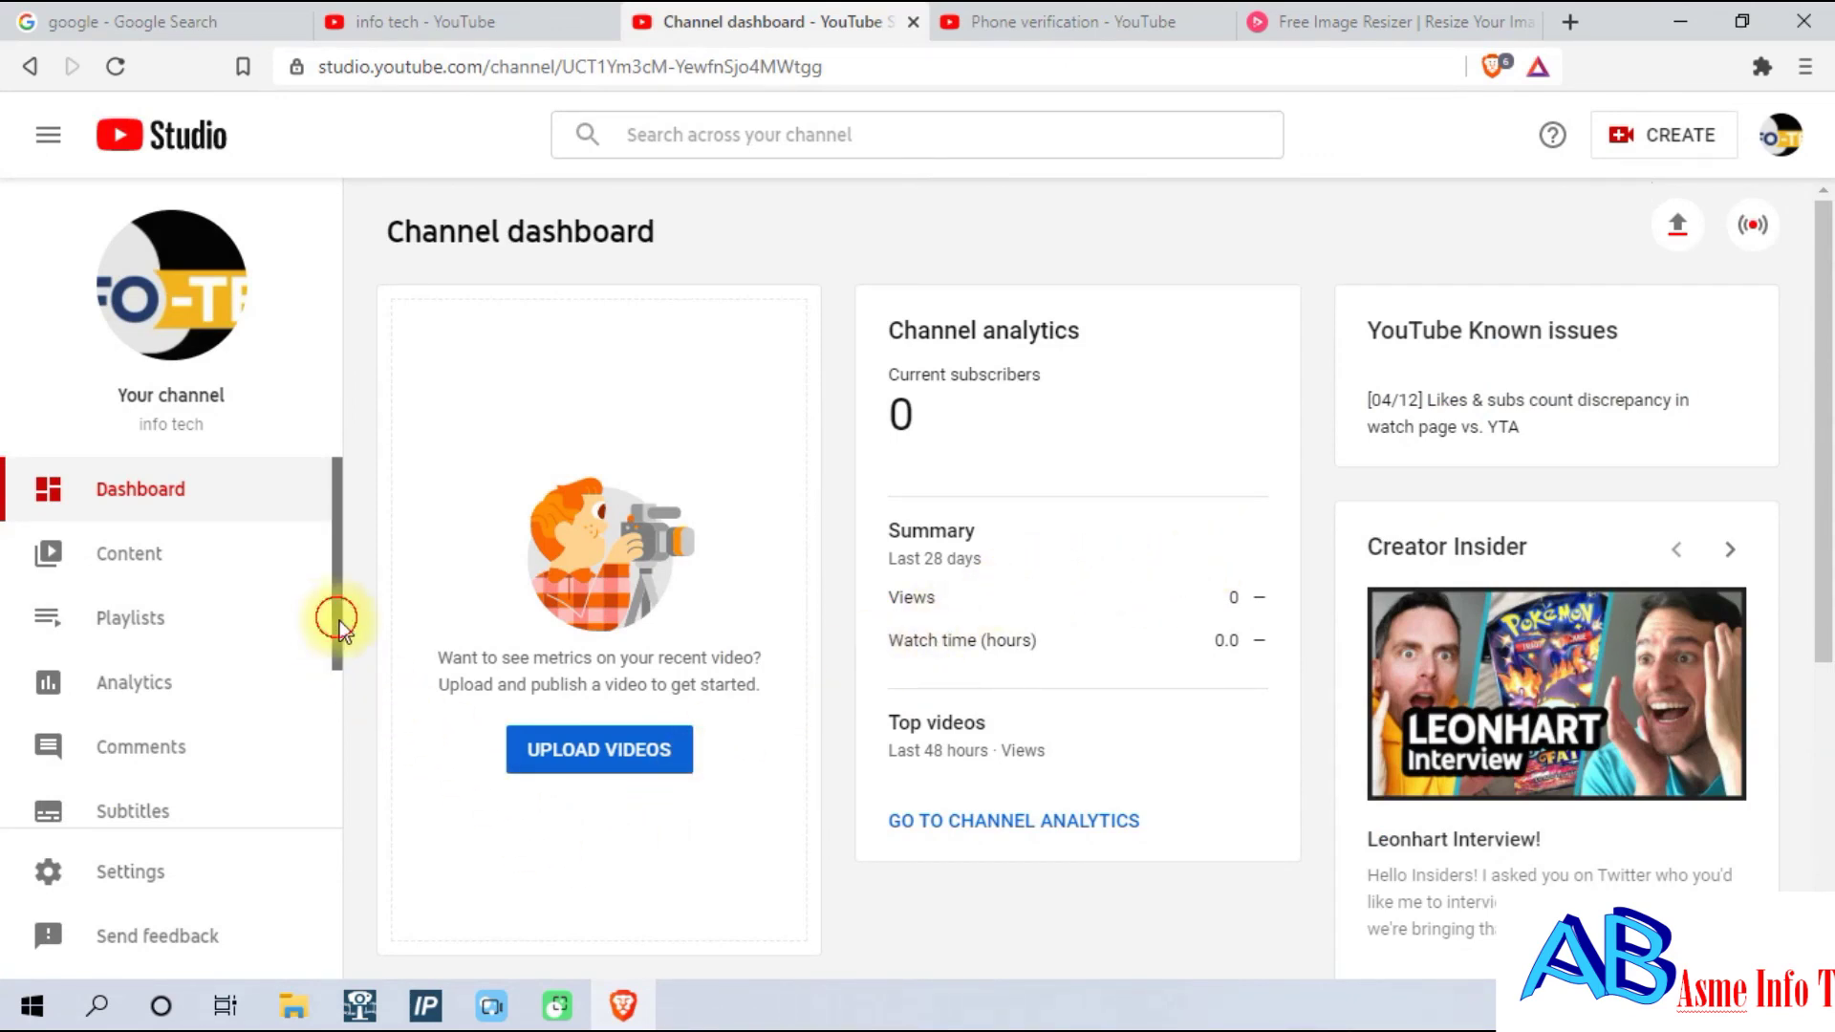
Review the channel customization's basic info, including the description, channel URL, links and contact info.
{"action": "left_click_drag", "start_coordinate": [335, 617], "coordinate": [329, 765]}
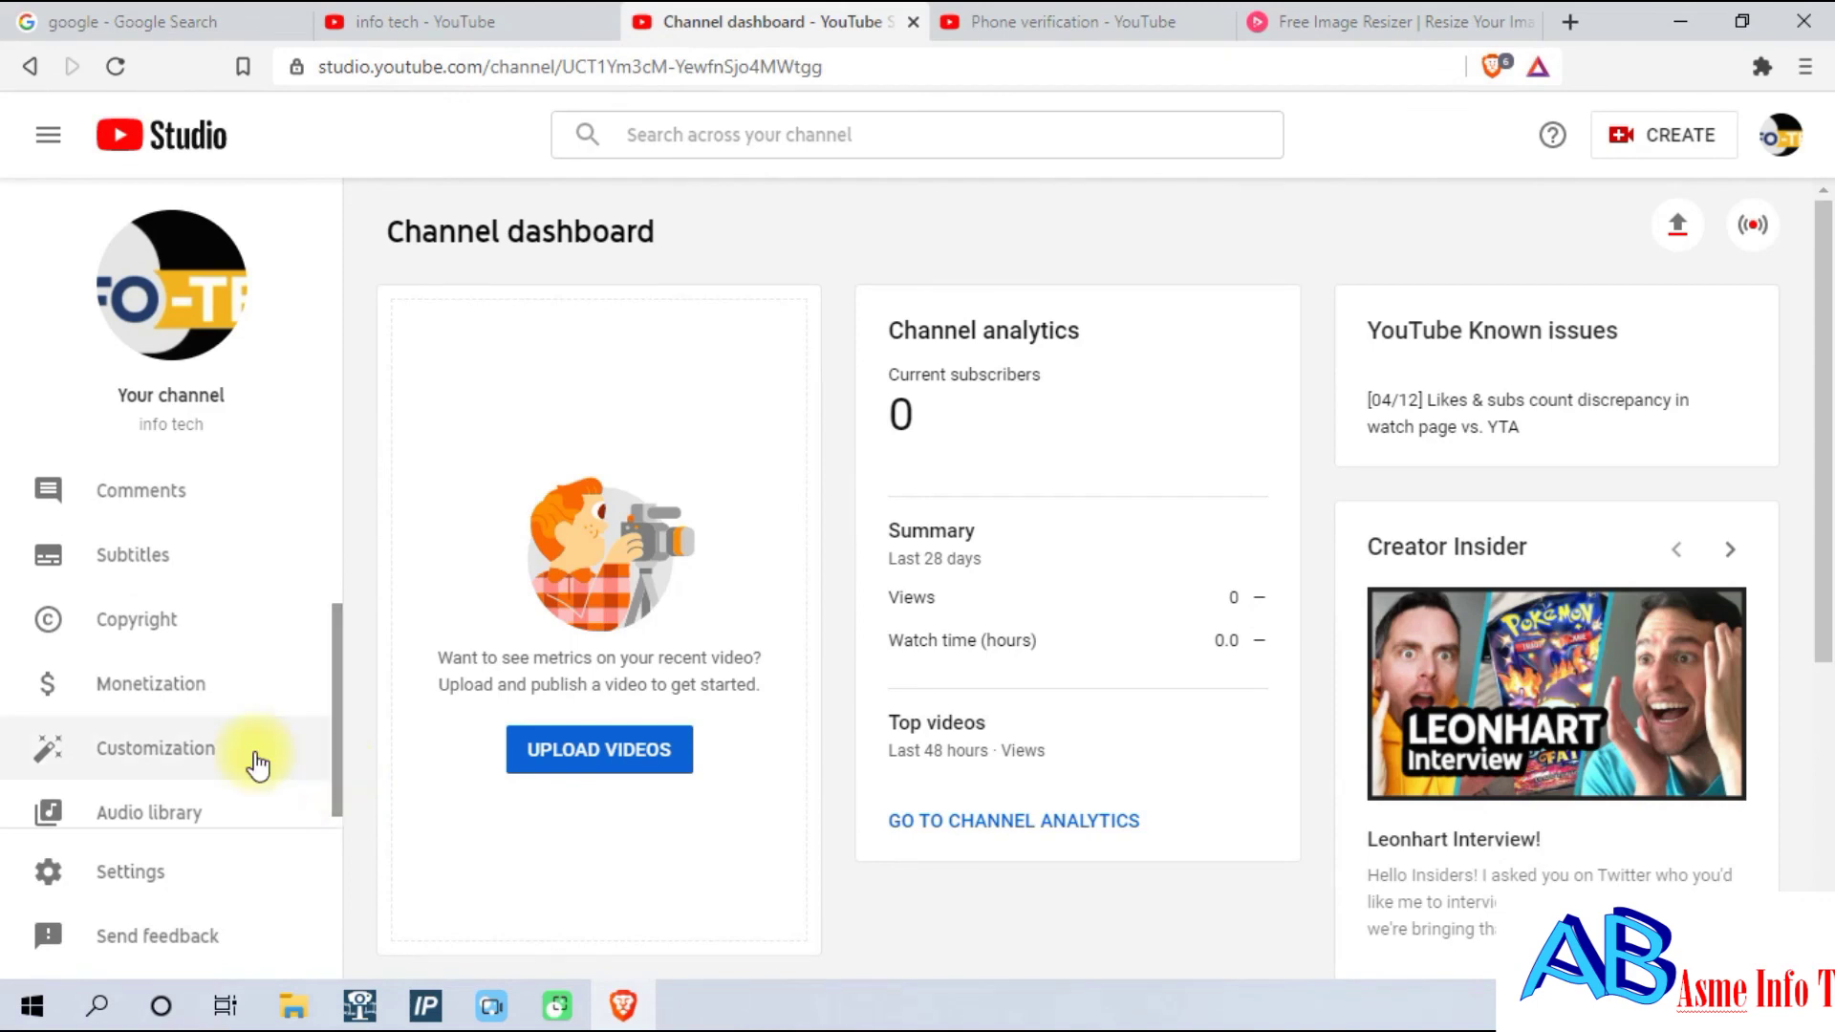
{"action": "left_click", "coordinate": [151, 736]}
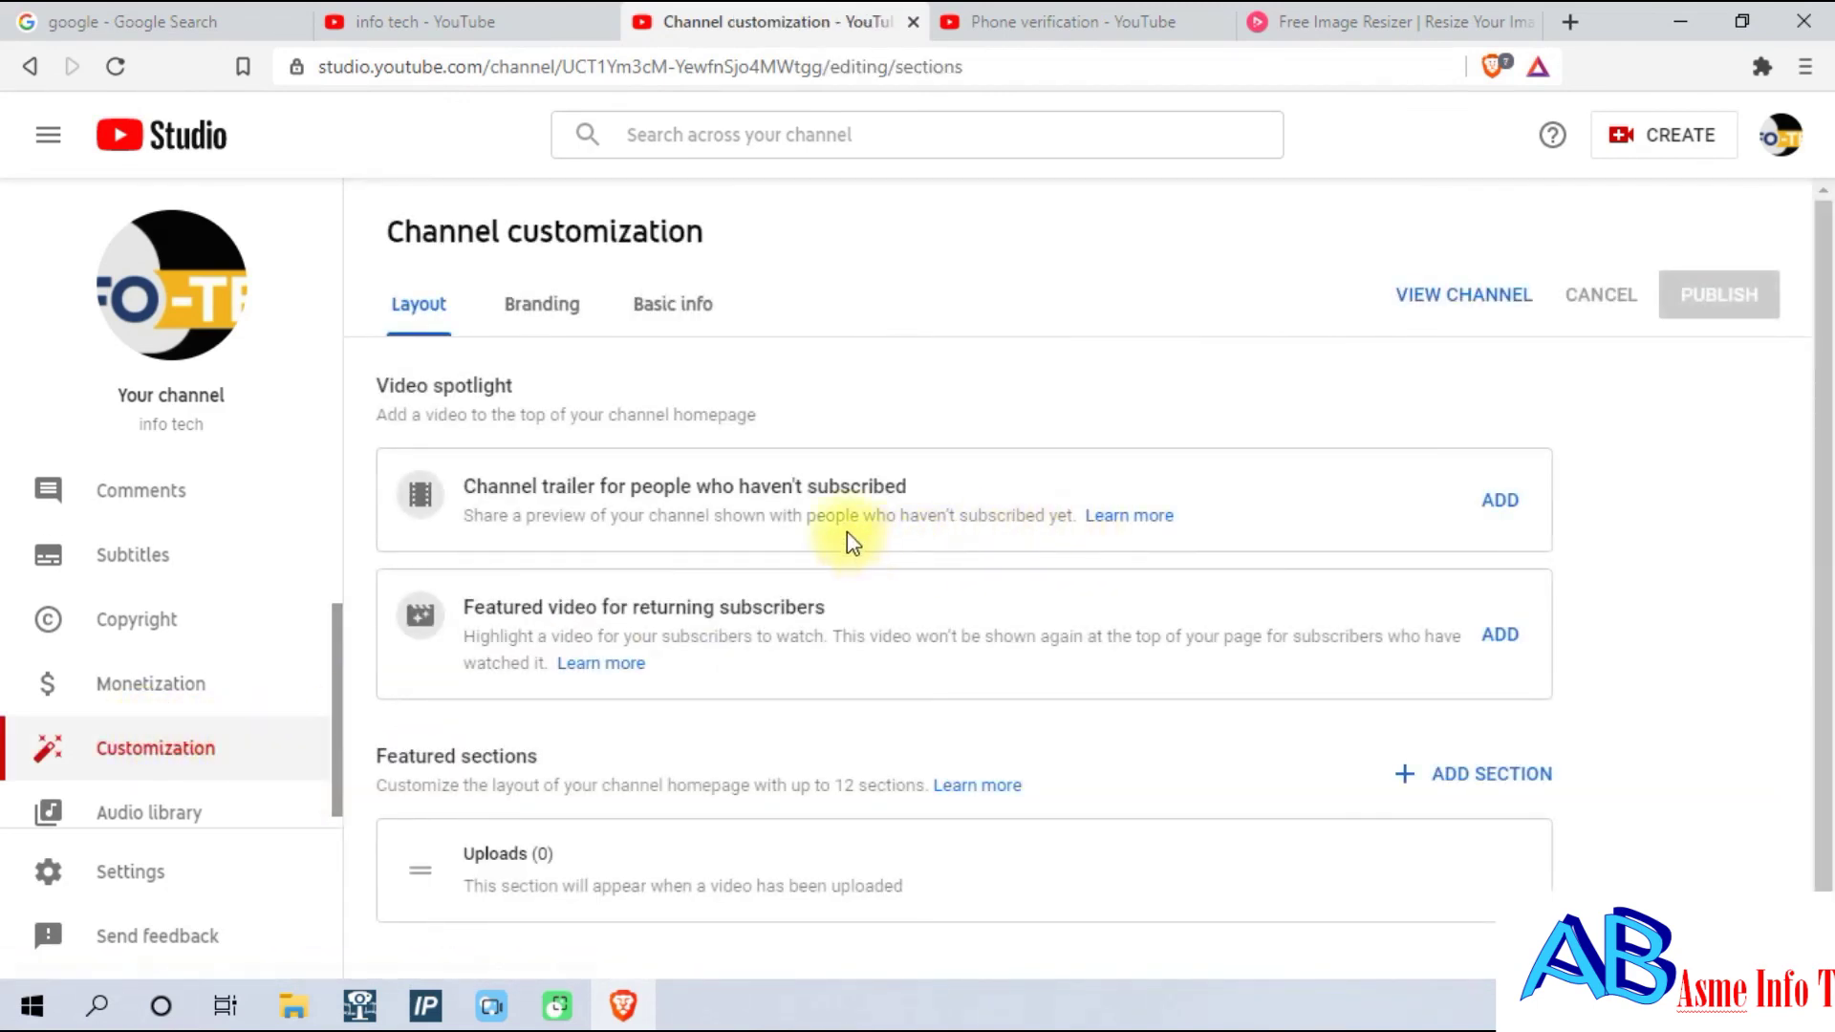
{"action": "left_click", "coordinate": [706, 329]}
{"action": "scroll", "coordinate": [996, 565], "scroll_direction": "down", "scroll_amount": 4}
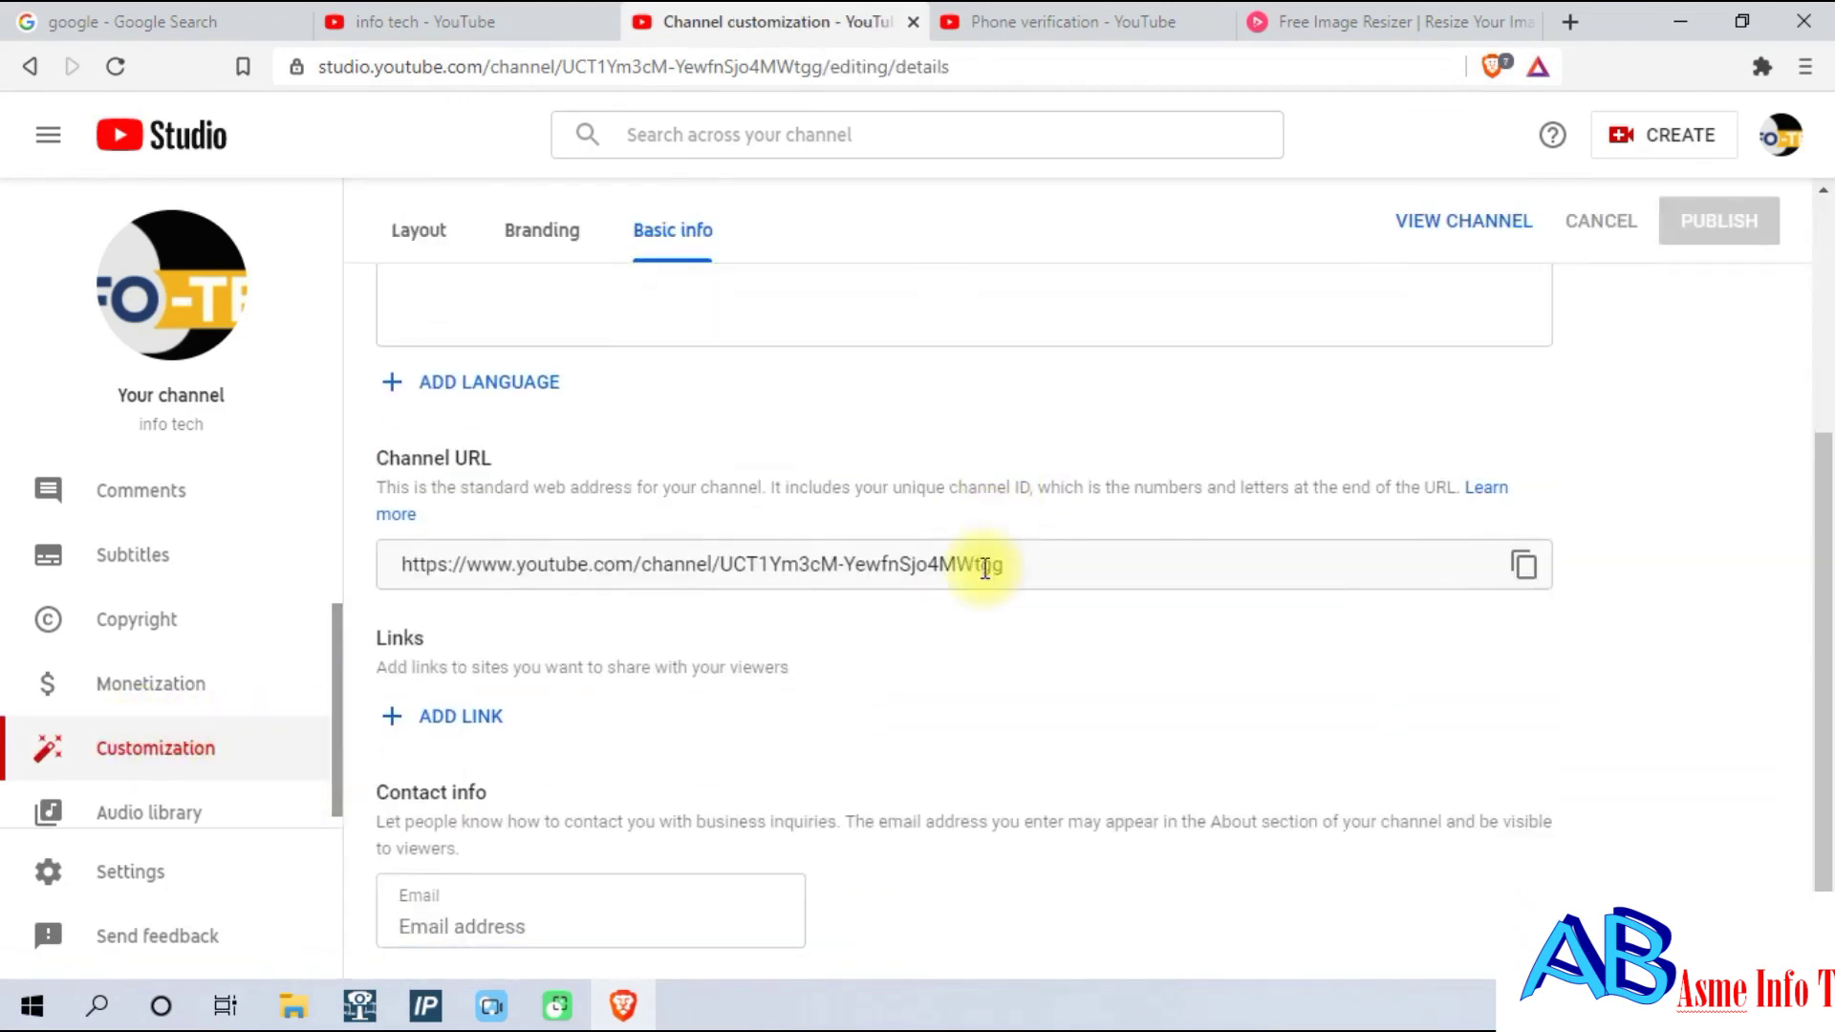
{"action": "scroll", "coordinate": [901, 697], "scroll_direction": "up", "scroll_amount": 4}
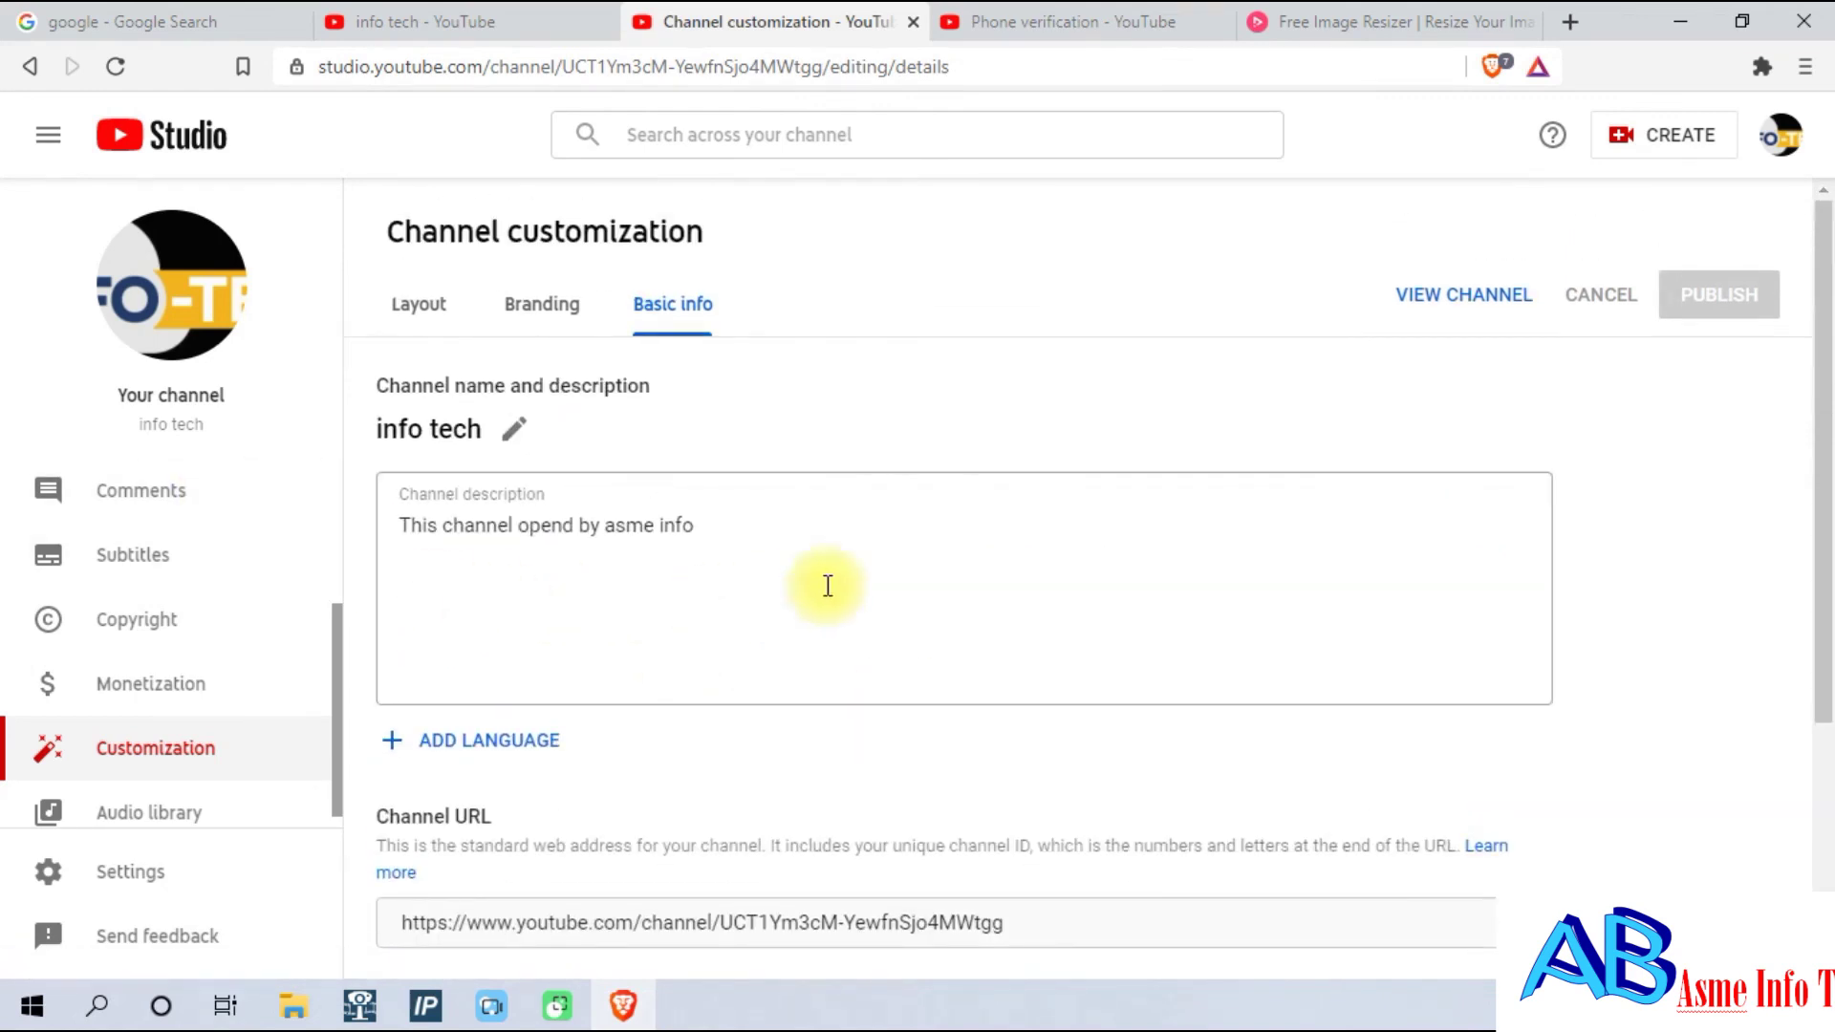